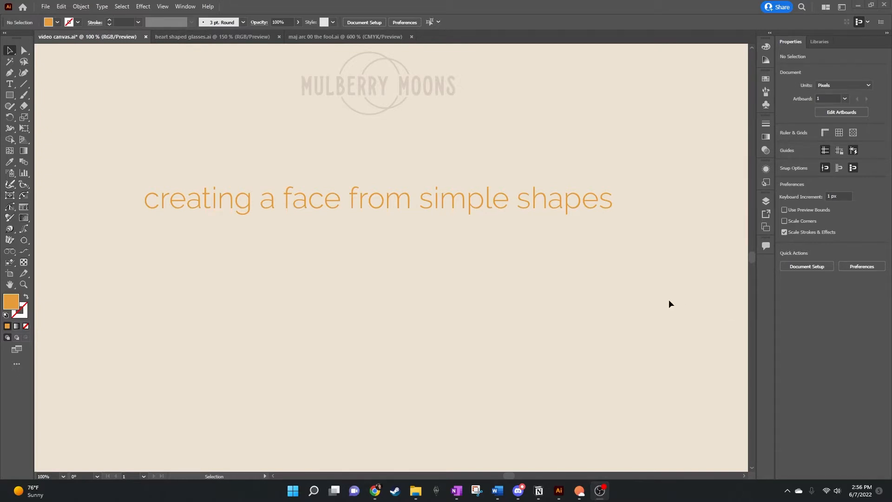
# Review the heart shaped glasses and maj arc 00 the fool illustrations as face references, returning to the video canvas document.
pyautogui.click(219, 37)
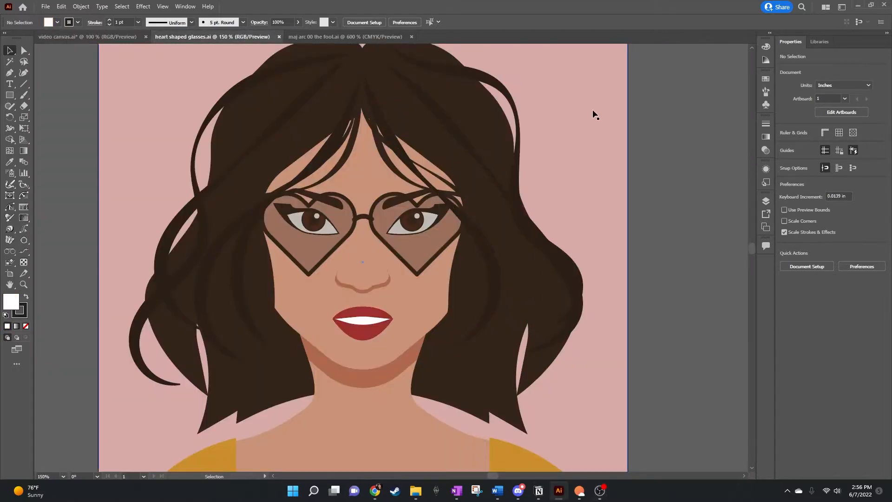
pyautogui.click(354, 38)
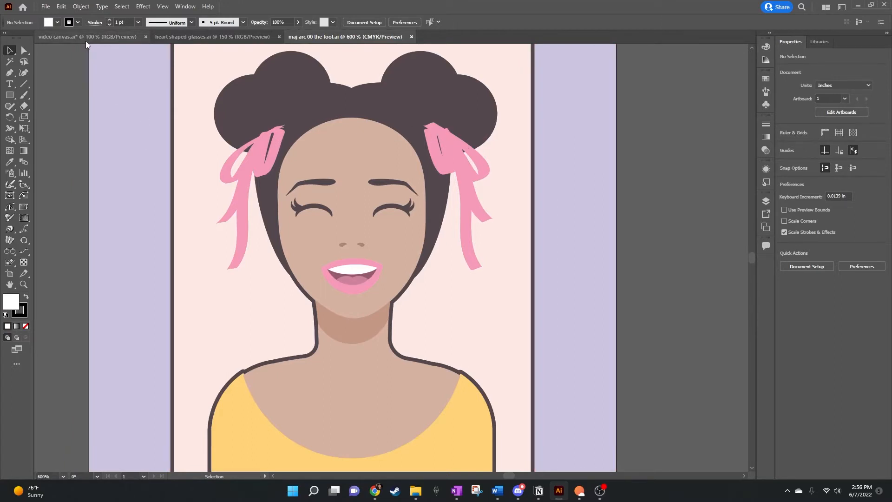
pyautogui.scroll(-3, 258, 166)
pyautogui.scroll(5, 258, 166)
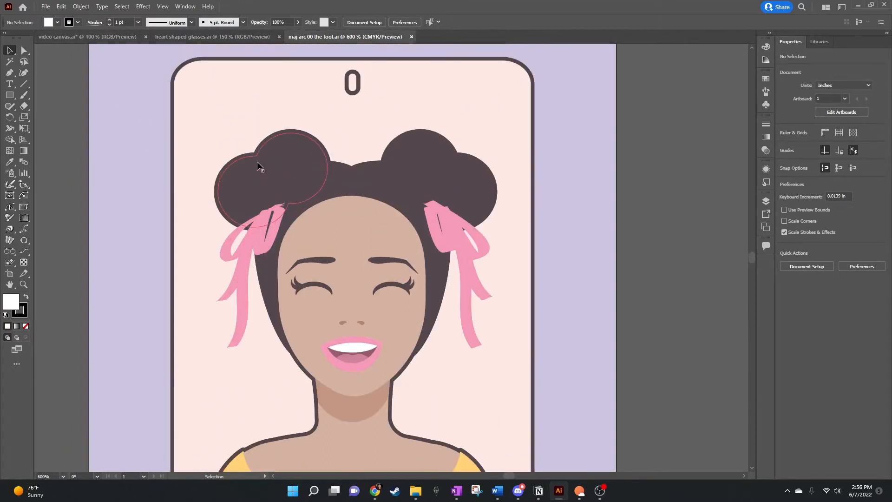
pyautogui.click(56, 38)
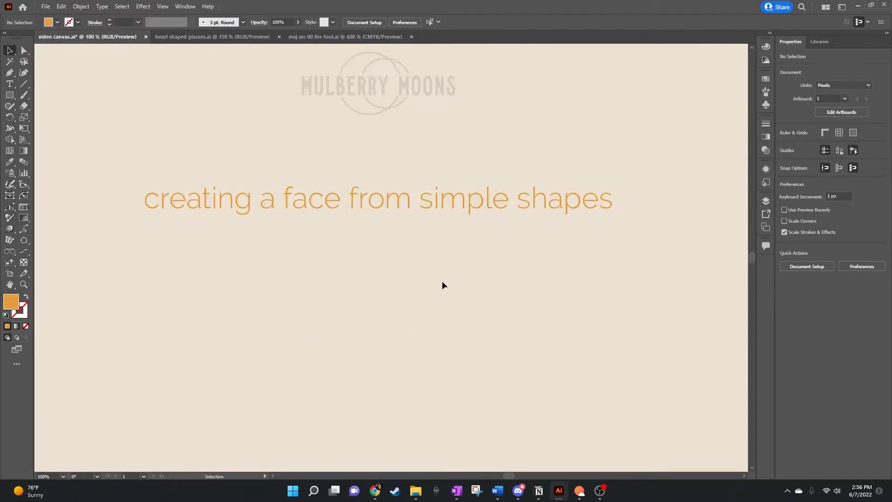
pyautogui.click(329, 36)
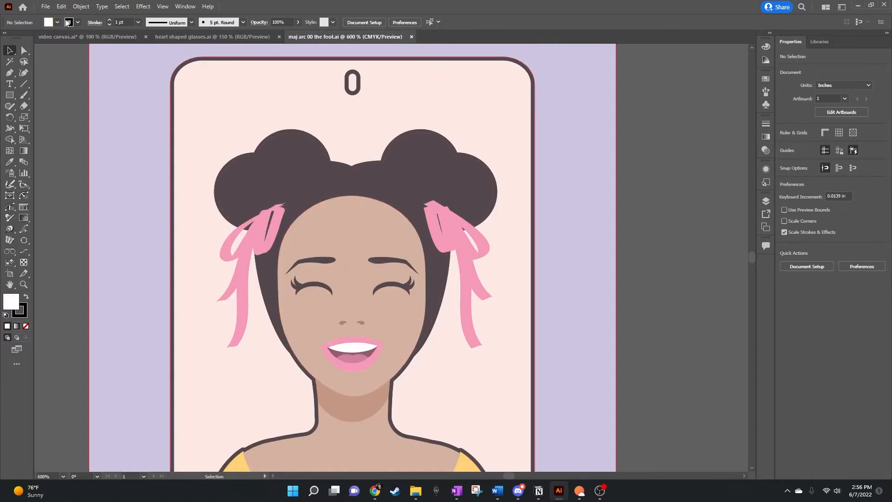
pyautogui.click(68, 37)
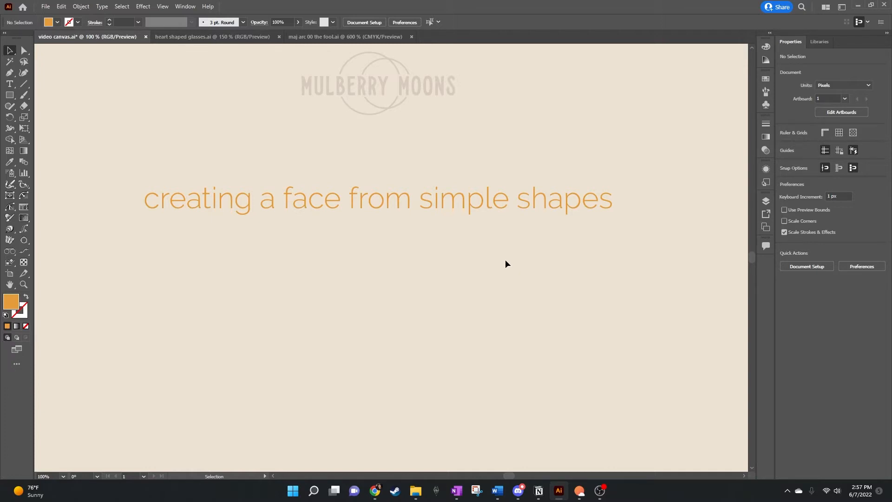
# Delete the title text and draw a rectangle about 181 by 221 px below the logo as the face base.
pyautogui.click(488, 202)
pyautogui.press('Delete')
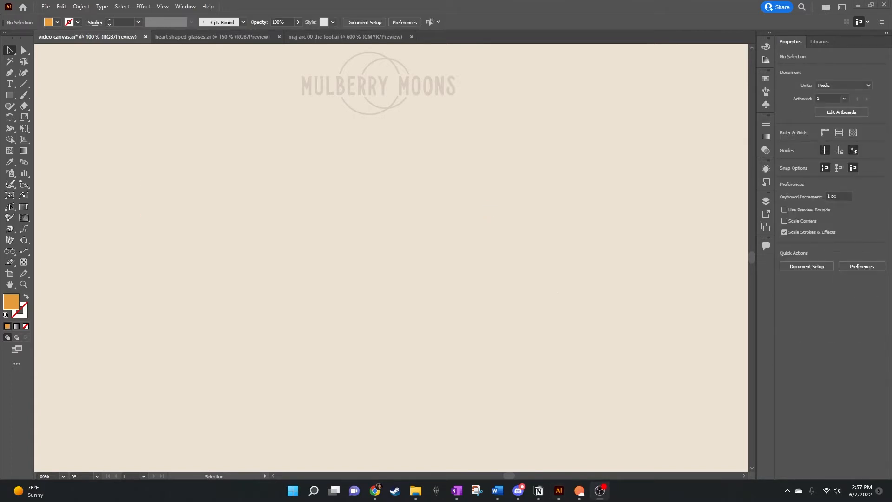
pyautogui.click(9, 95)
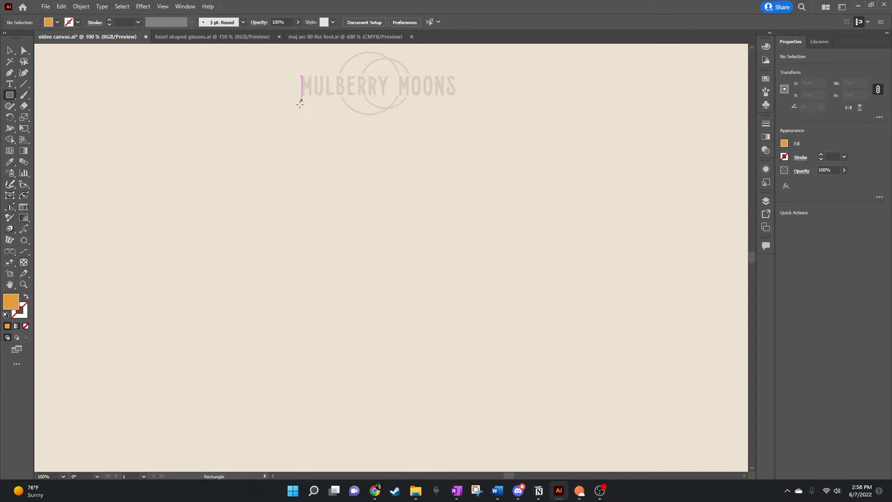
pyautogui.moveTo(315, 147); pyautogui.dragTo(426, 282)
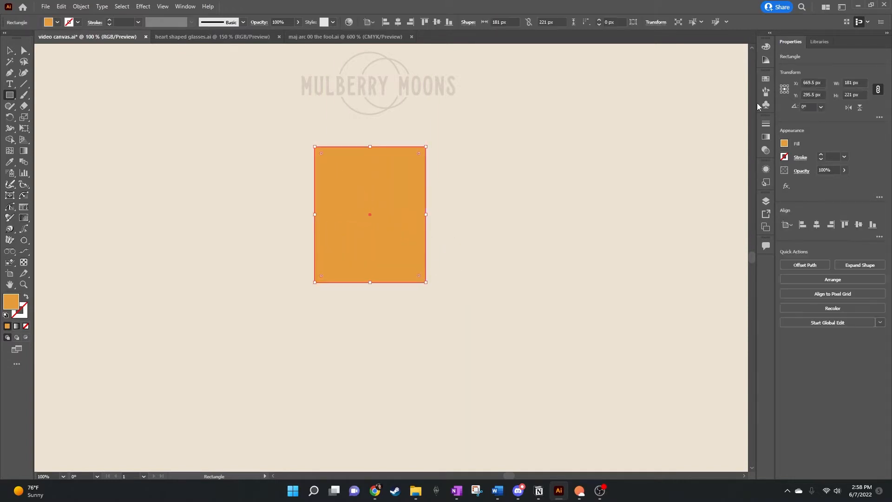
# Fill the rectangle with a light skin tone, adjusting a tan swatch to colour DDB69B.
pyautogui.click(766, 80)
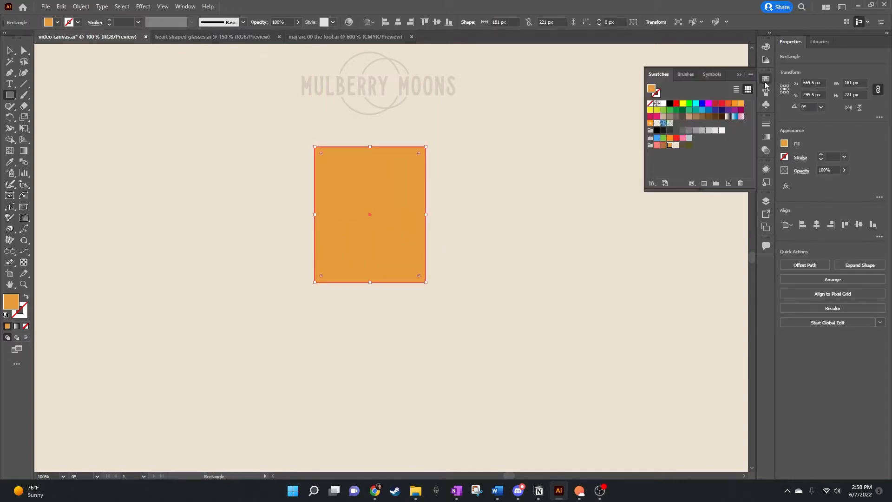
pyautogui.click(689, 117)
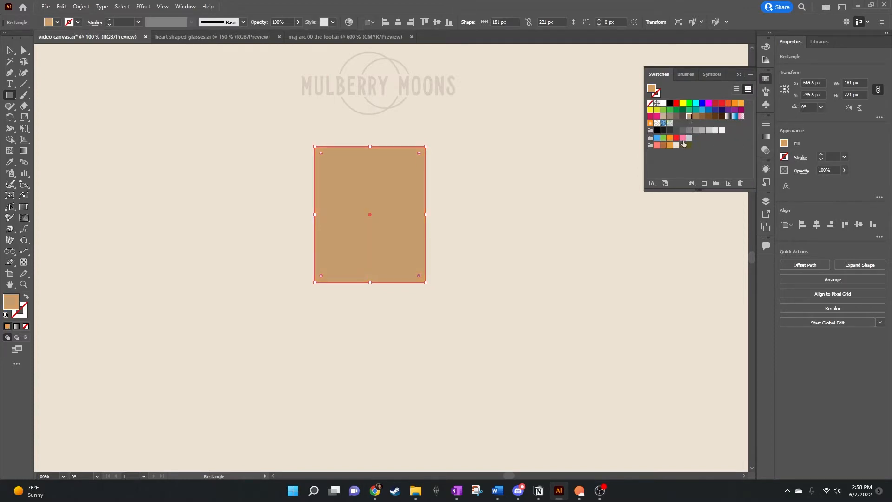
pyautogui.doubleClick(11, 302)
pyautogui.moveTo(463, 200); pyautogui.dragTo(459, 197)
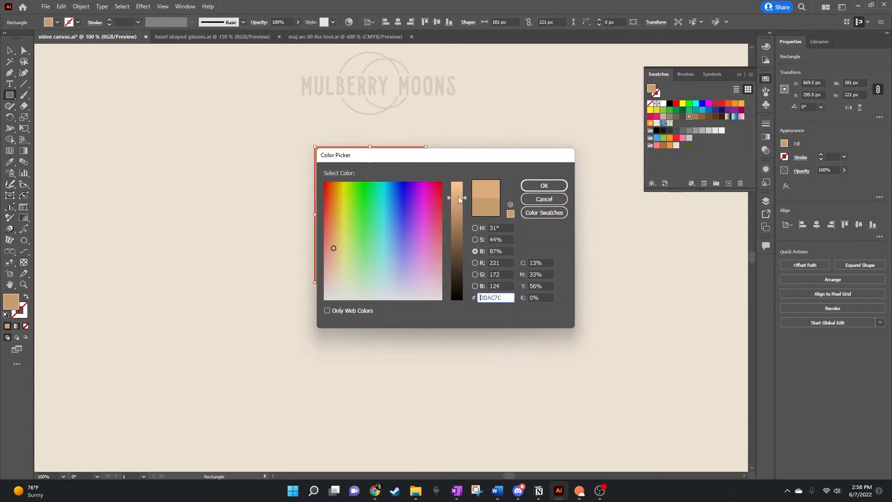
pyautogui.click(475, 240)
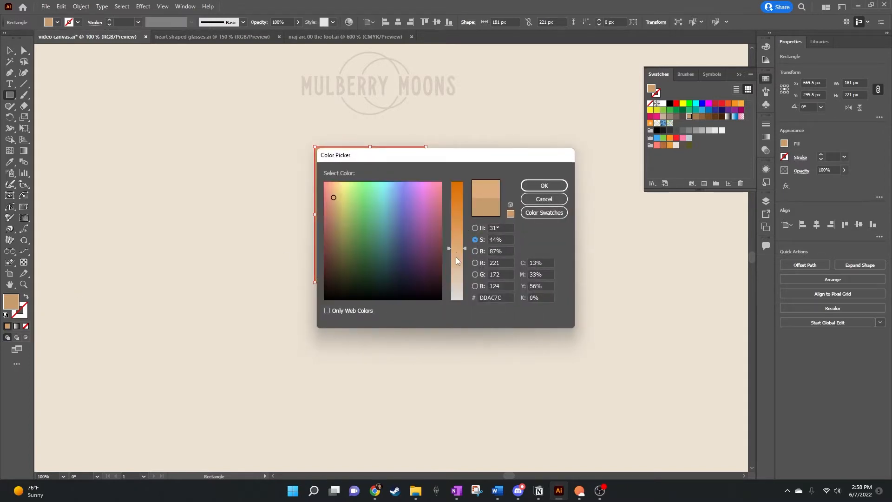
pyautogui.moveTo(456, 253); pyautogui.dragTo(456, 292)
pyautogui.click(475, 228)
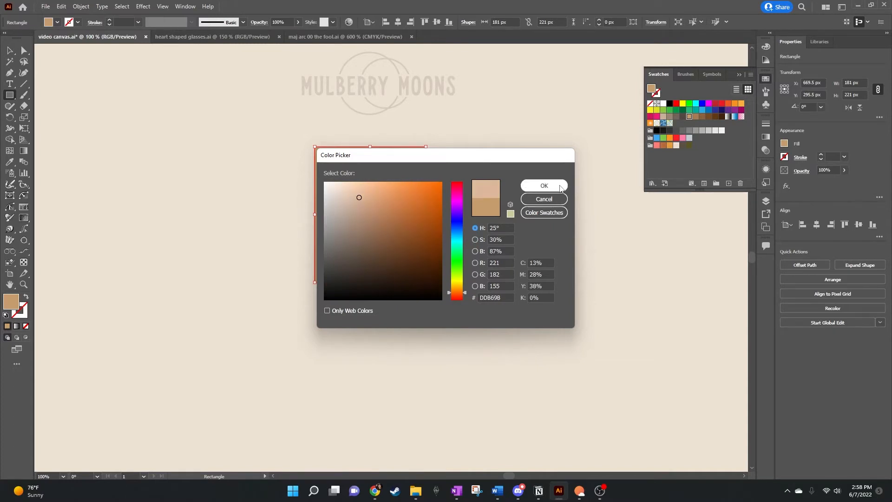
pyautogui.click(544, 185)
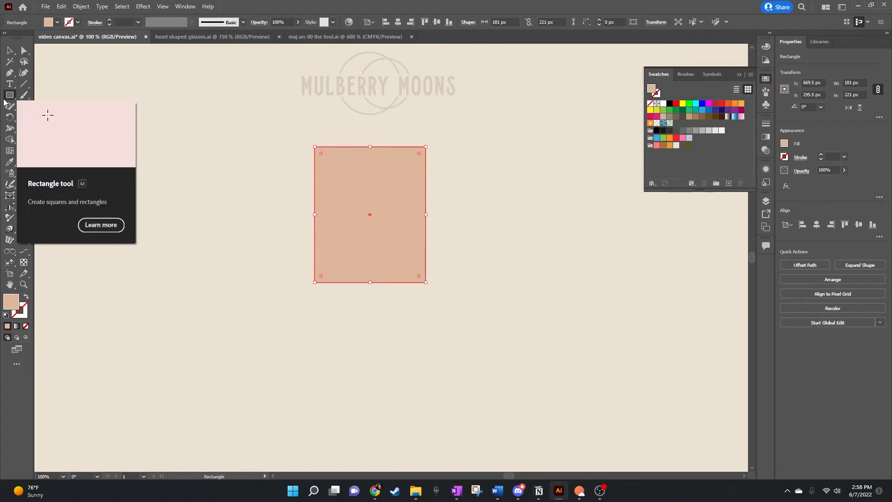
# Add an anchor point at the midpoint of the rectangle's top edge and another at the midpoint of its bottom edge.
pyautogui.click(23, 51)
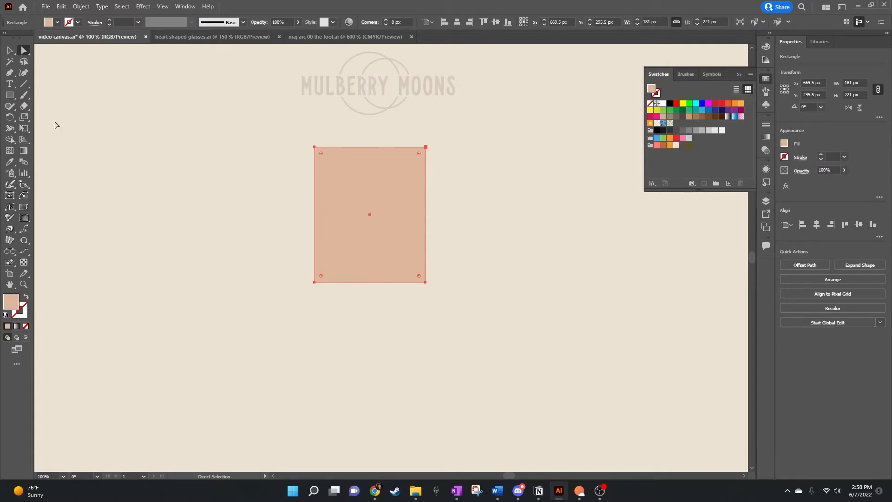
pyautogui.click(9, 73)
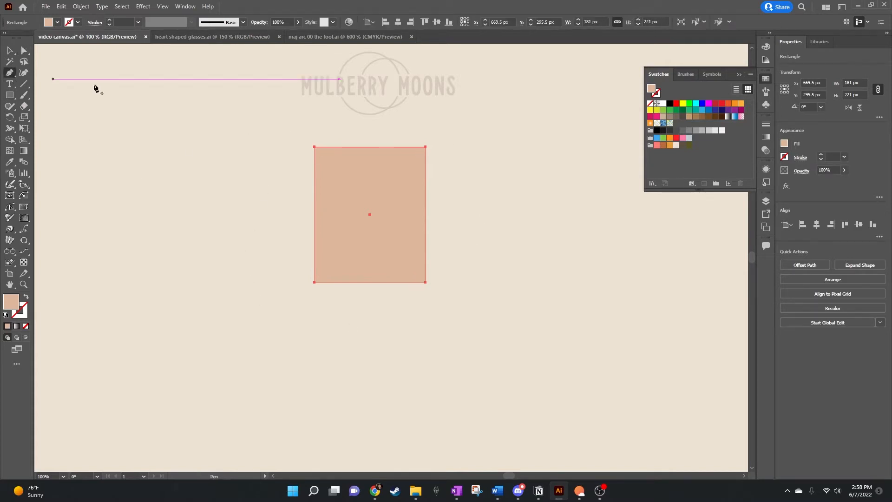
pyautogui.click(370, 147)
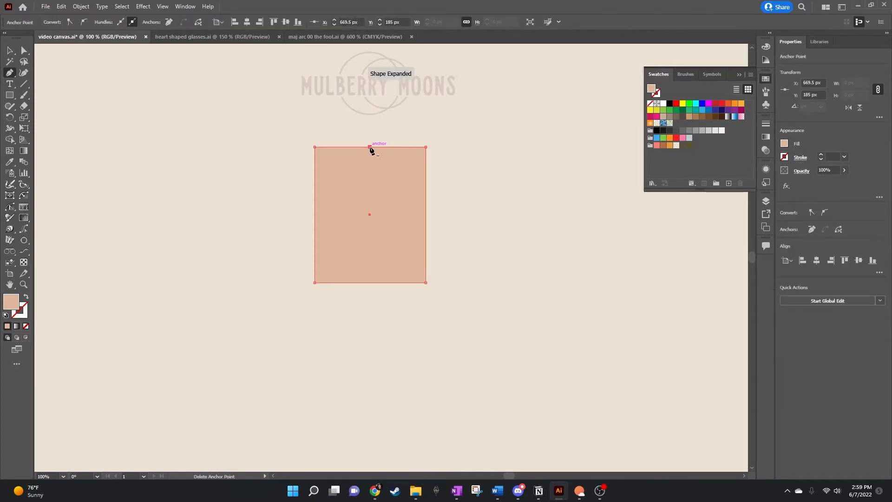
pyautogui.click(370, 282)
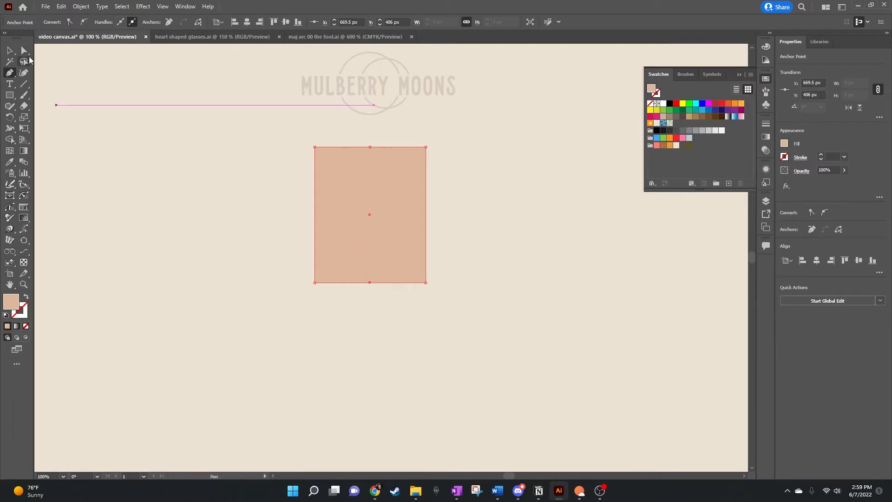
# Pull the top midpoint anchor up to about Y 138 px and the bottom one down to about Y 456 px, forming a hexagon.
pyautogui.press('a')
pyautogui.moveTo(370, 147); pyautogui.dragTo(369, 120)
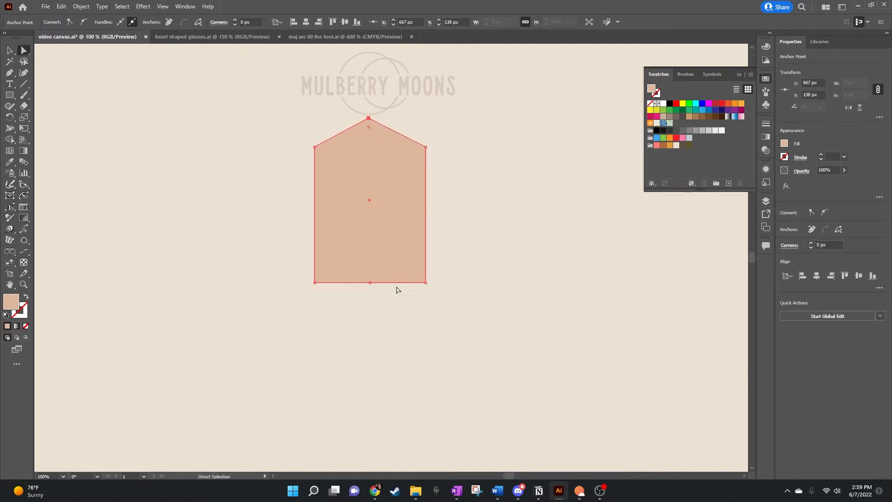
pyautogui.moveTo(370, 283); pyautogui.dragTo(370, 312)
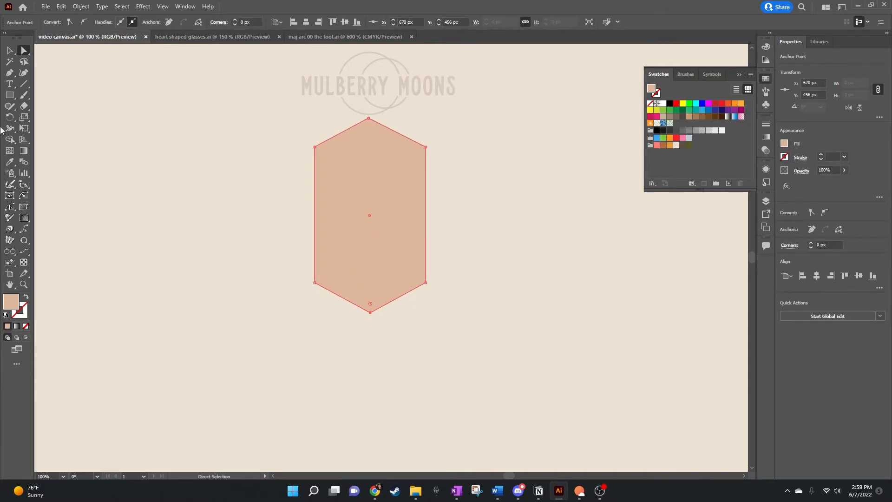
# Add an anchor point near the middle of each vertical side of the hexagon, placing the right one at Y 281 px.
pyautogui.click(10, 73)
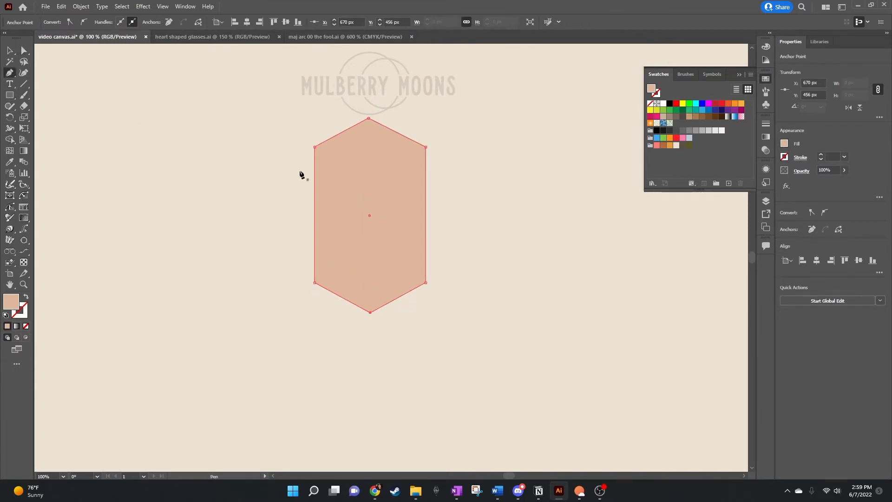
pyautogui.click(315, 208)
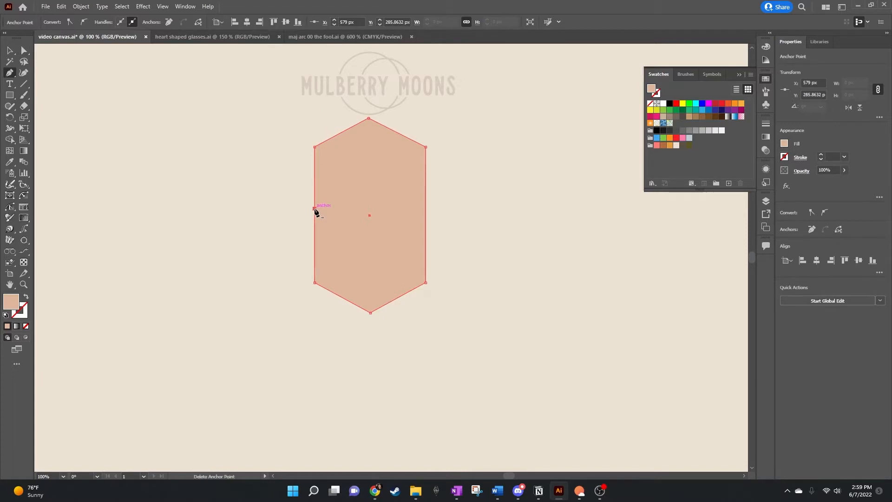
pyautogui.click(426, 205)
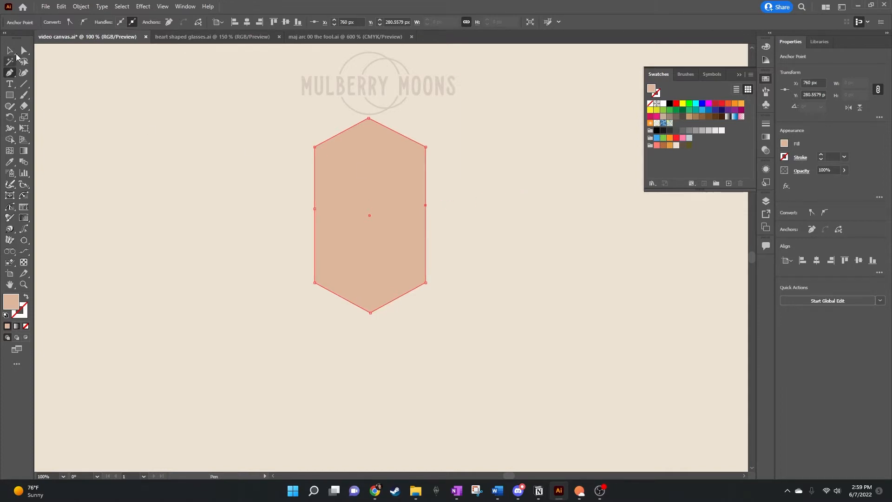
pyautogui.click(22, 51)
pyautogui.moveTo(425, 205); pyautogui.dragTo(427, 206)
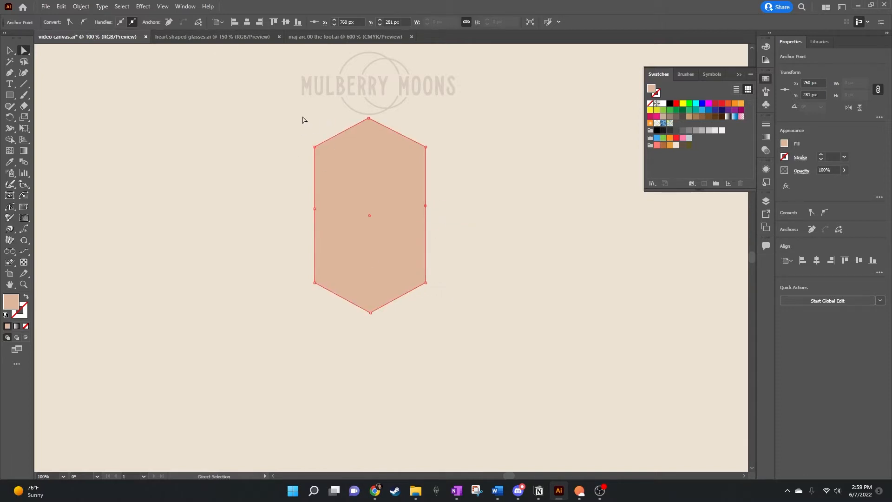
# Shorten the face shape by moving its three upper anchors down 30 px and its three lower anchors up 10 px.
pyautogui.moveTo(303, 120); pyautogui.dragTo(446, 167)
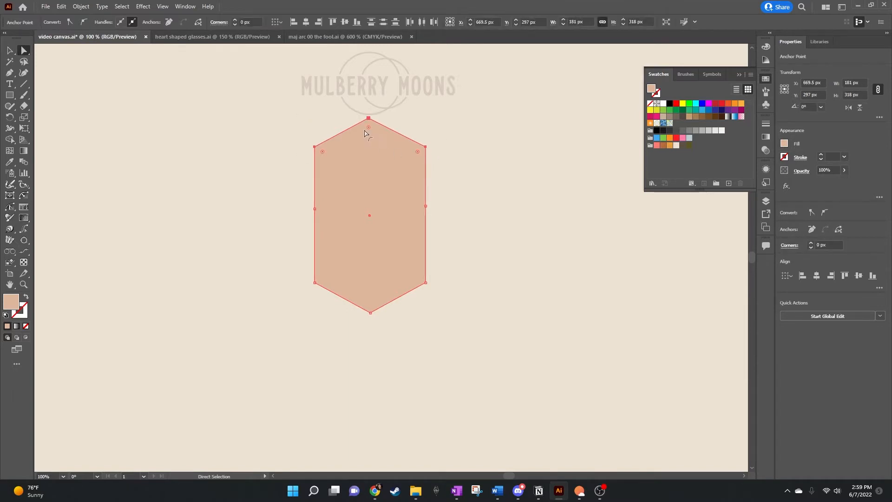
pyautogui.hotkey('shift', 'Down')
pyautogui.hotkey('shift', 'Down')
pyautogui.hotkey('shift', 'Down')
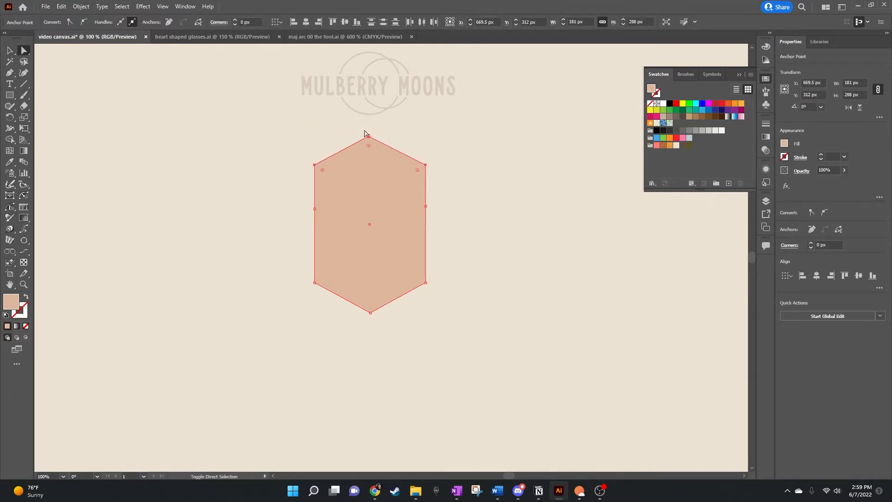
pyautogui.moveTo(288, 277); pyautogui.dragTo(437, 321)
pyautogui.hotkey('shift', 'Up')
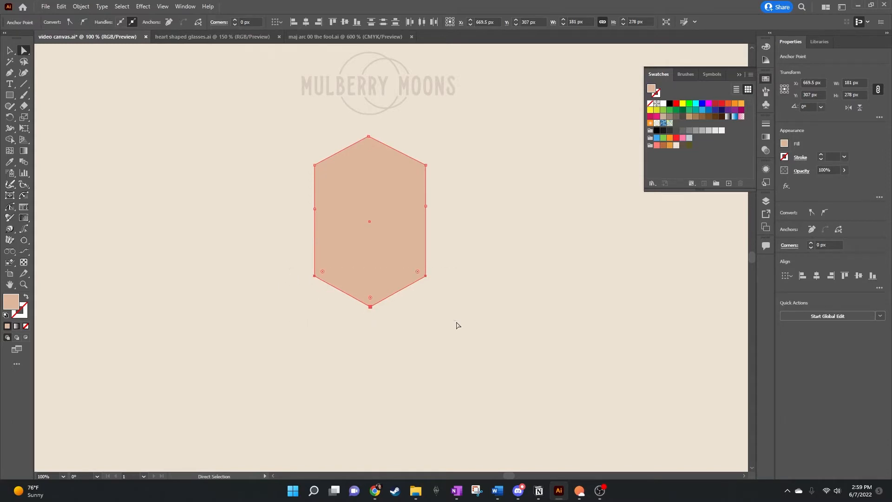
# Narrow the jaw by moving the lower right and lower left corner anchors inward 20 px each.
pyautogui.click(445, 280)
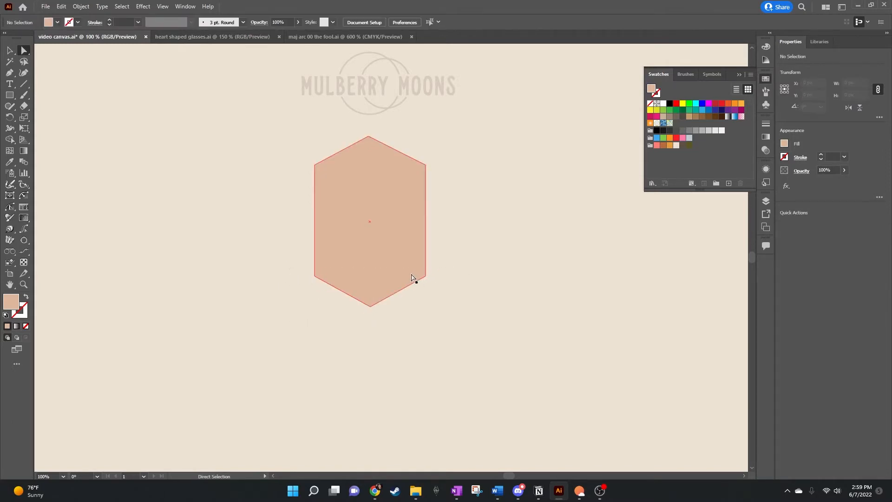
pyautogui.click(426, 277)
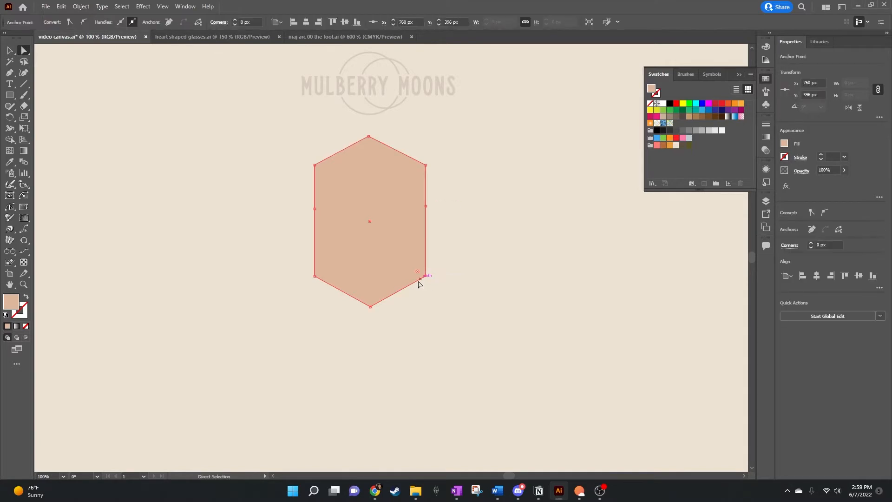
pyautogui.hotkey('shift', 'Left')
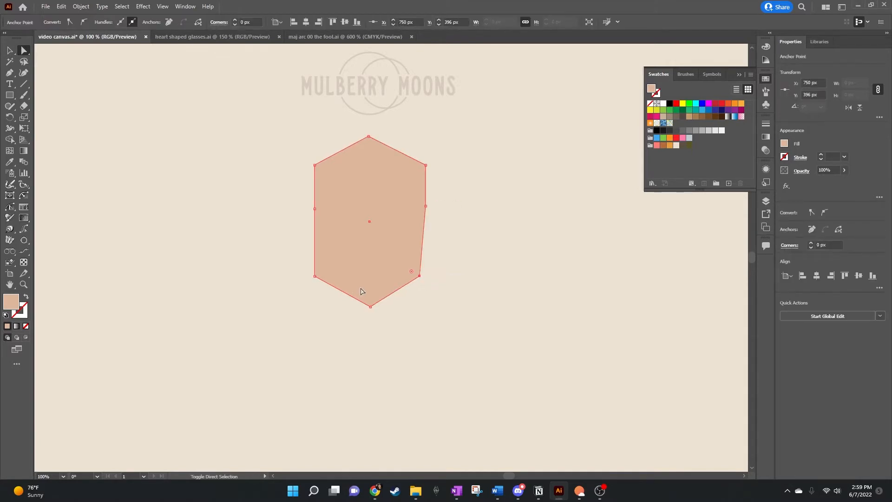
pyautogui.hotkey('shift', 'Left')
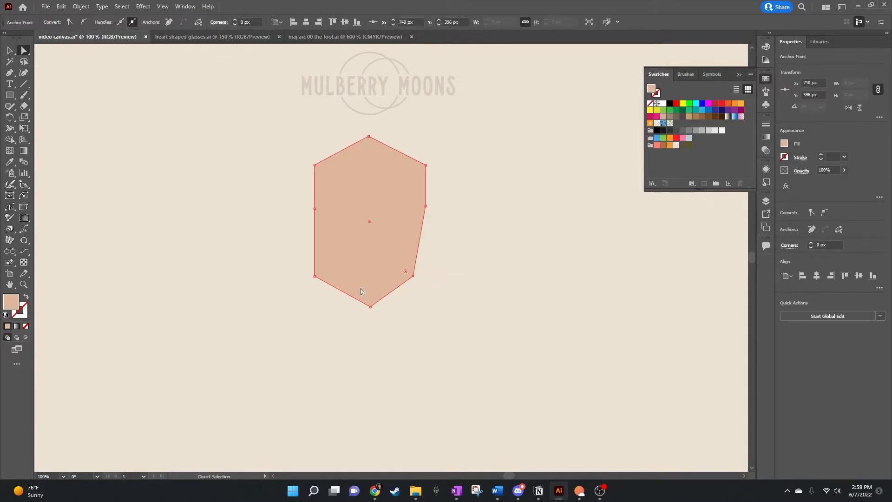
pyautogui.click(314, 276)
pyautogui.hotkey('shift', 'Right')
pyautogui.hotkey('shift', 'Right')
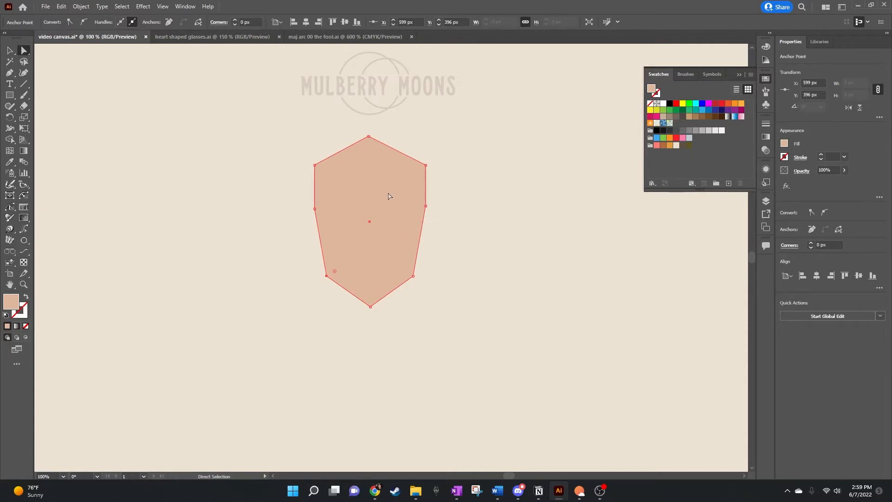
# Round the top point of the face shape into a forehead curve with a corner radius of about 192 px.
pyautogui.click(370, 137)
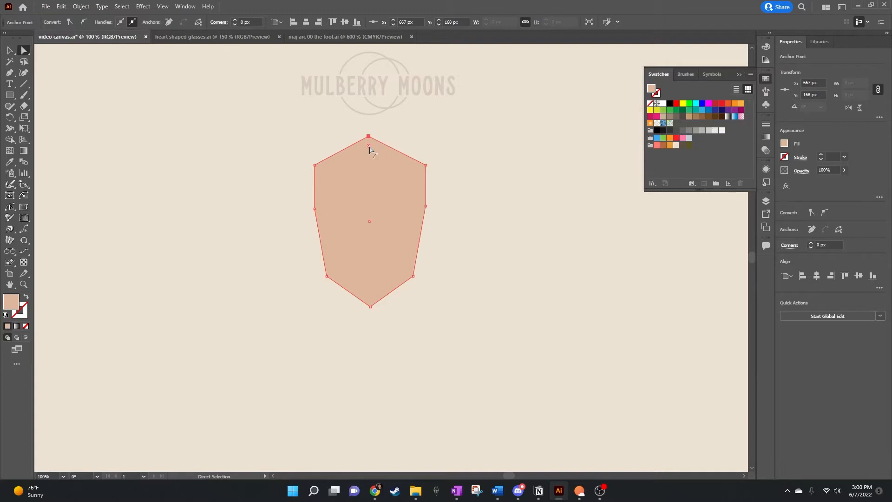
pyautogui.moveTo(370, 149); pyautogui.dragTo(369, 287)
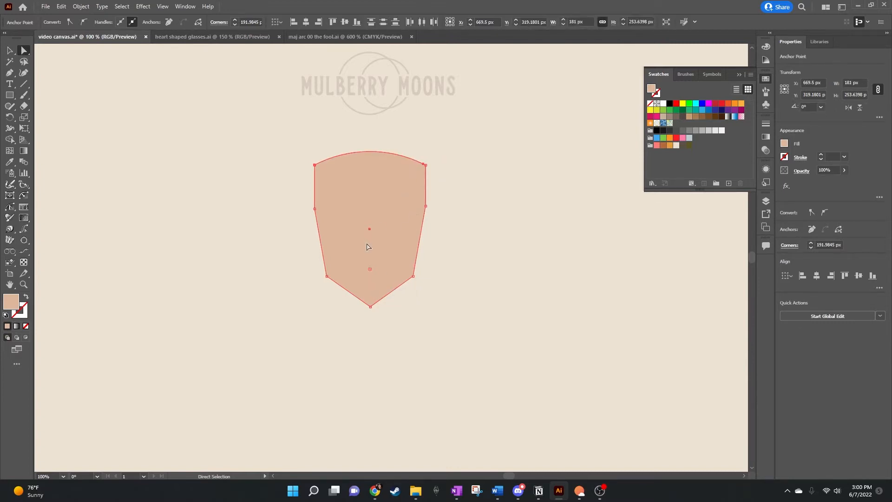
# Reset the top point of the face shape to a sharp corner and re-round it with a radius of about 85 px.
pyautogui.click(425, 166)
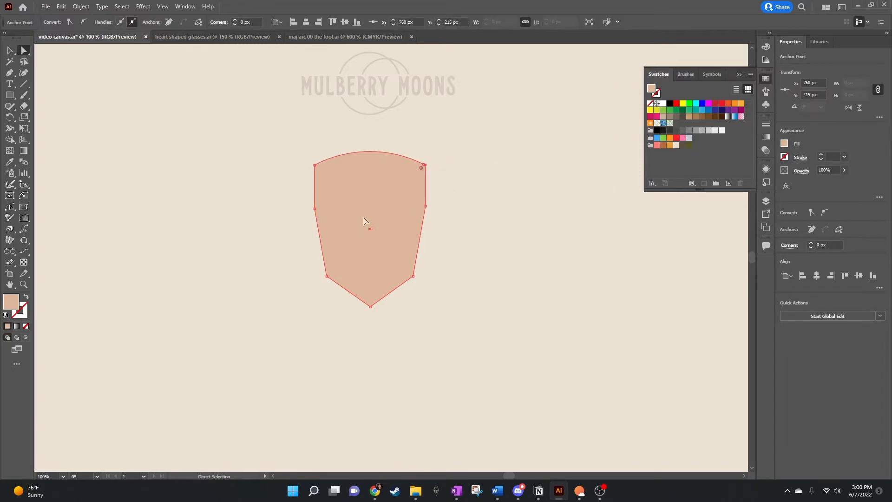
pyautogui.click(374, 151)
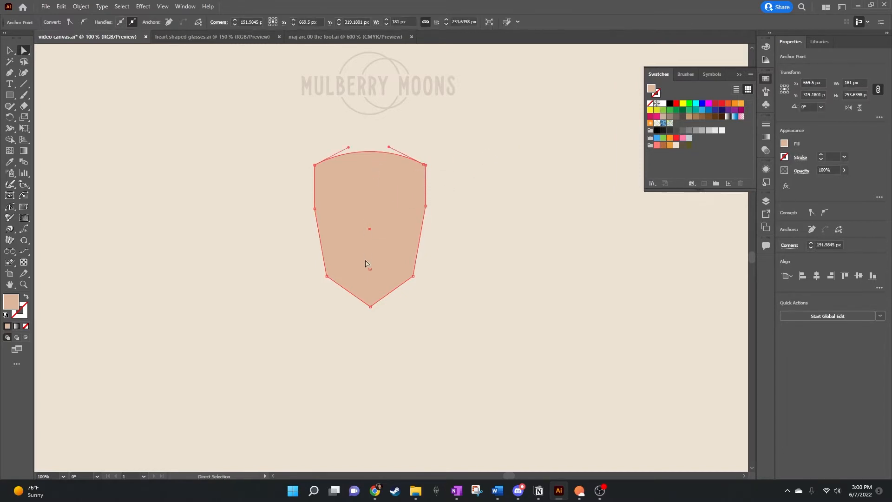
pyautogui.moveTo(370, 268); pyautogui.dragTo(369, 132)
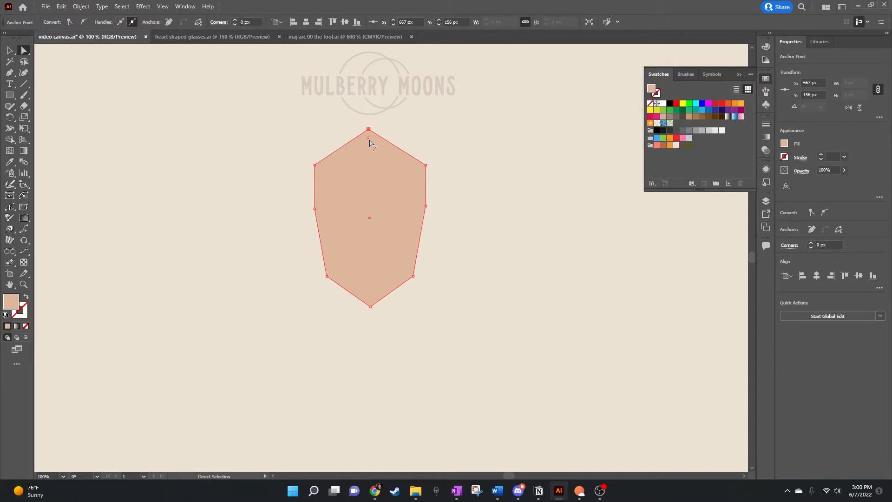
pyautogui.moveTo(369, 141); pyautogui.dragTo(363, 195)
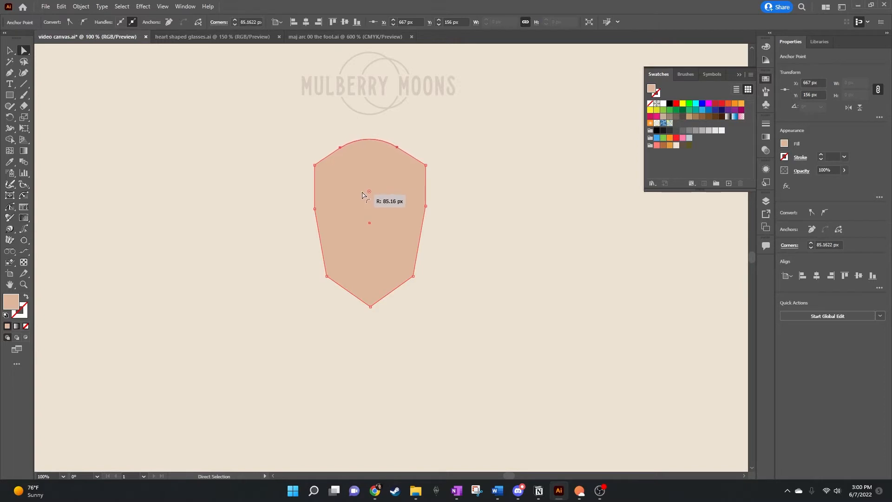
# Round both upper side corners of the face shape together with a corner radius of about 81 px.
pyautogui.click(315, 165)
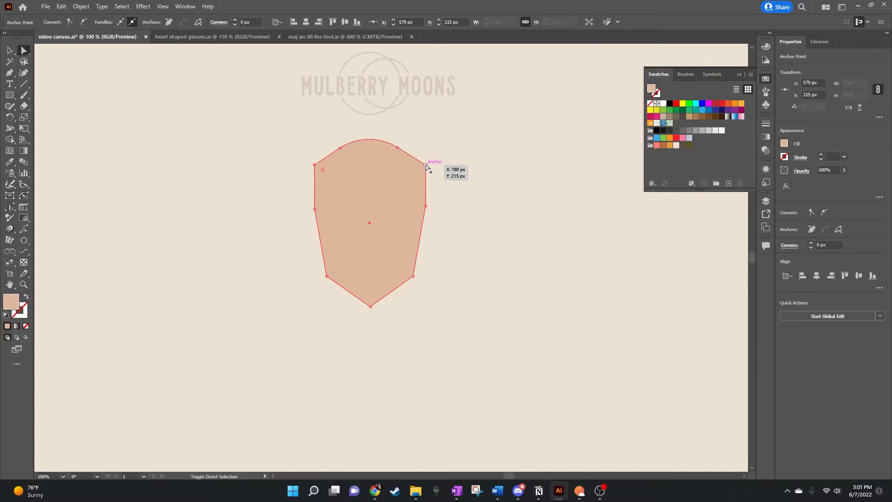
pyautogui.keyDown('shift'); pyautogui.click(426, 165); pyautogui.keyUp('shift')
pyautogui.moveTo(417, 173); pyautogui.dragTo(381, 201)
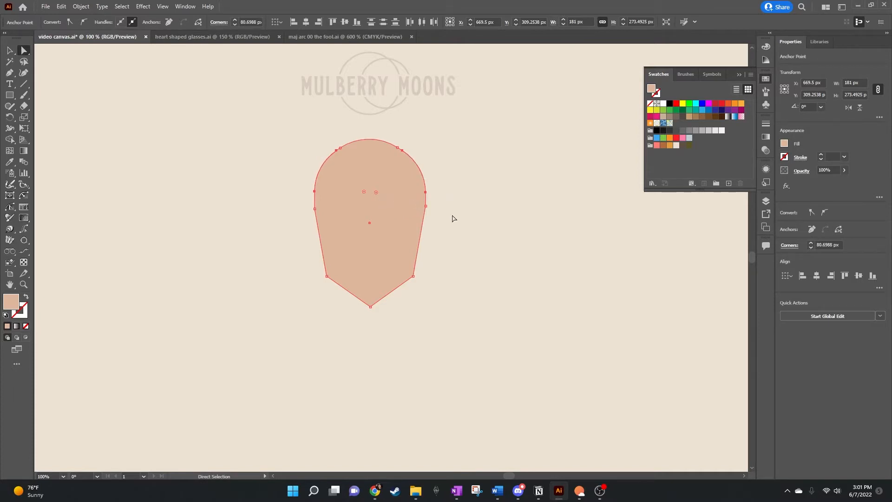
pyautogui.click(464, 254)
# Round the two lower jaw corners of the face shape together with a corner radius of about 83 px.
pyautogui.click(387, 277)
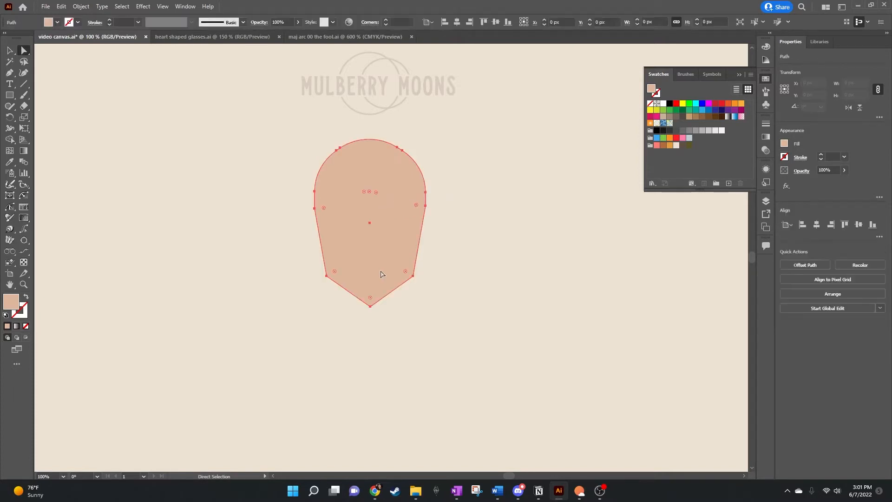
pyautogui.click(326, 276)
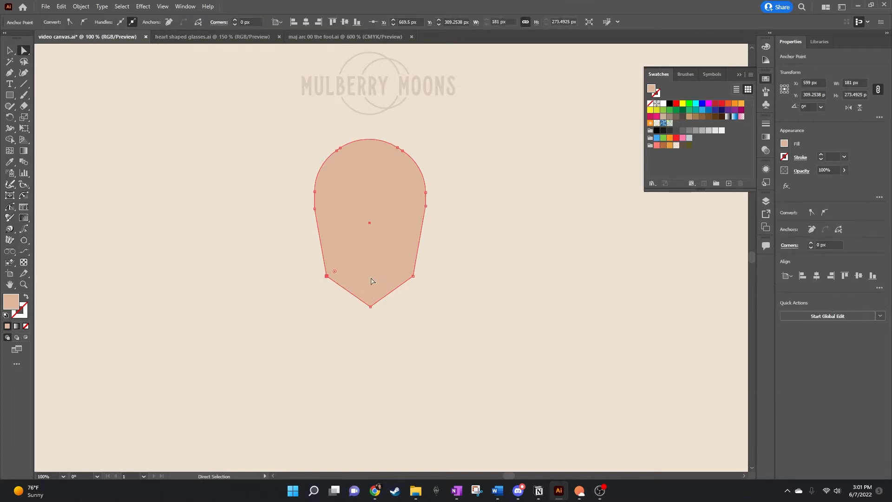
pyautogui.keyDown('shift'); pyautogui.click(413, 276); pyautogui.keyUp('shift')
pyautogui.moveTo(408, 275); pyautogui.dragTo(376, 240)
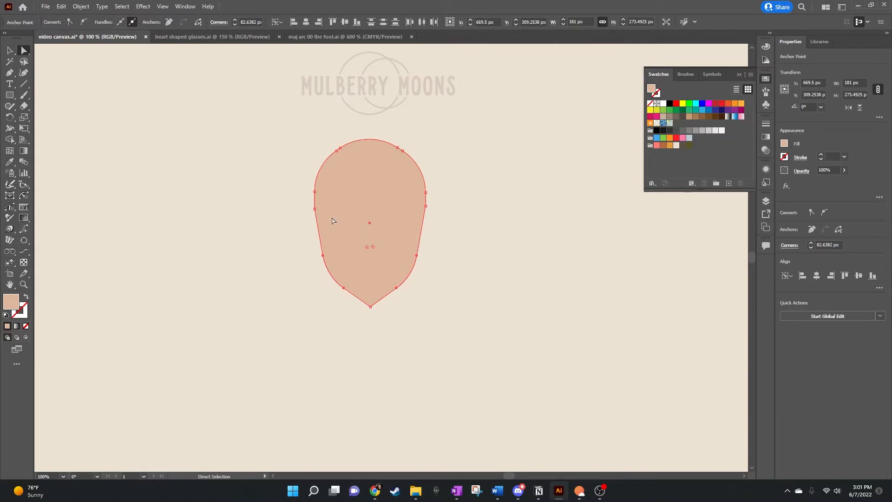
# Move the two middle side anchors of the face shape down 20 px.
pyautogui.click(315, 208)
pyautogui.keyDown('shift'); pyautogui.click(425, 206); pyautogui.keyUp('shift')
pyautogui.hotkey('shift', 'Down')
pyautogui.hotkey('shift', 'Down')
pyautogui.moveTo(416, 217); pyautogui.dragTo(385, 217)
pyautogui.click(515, 229)
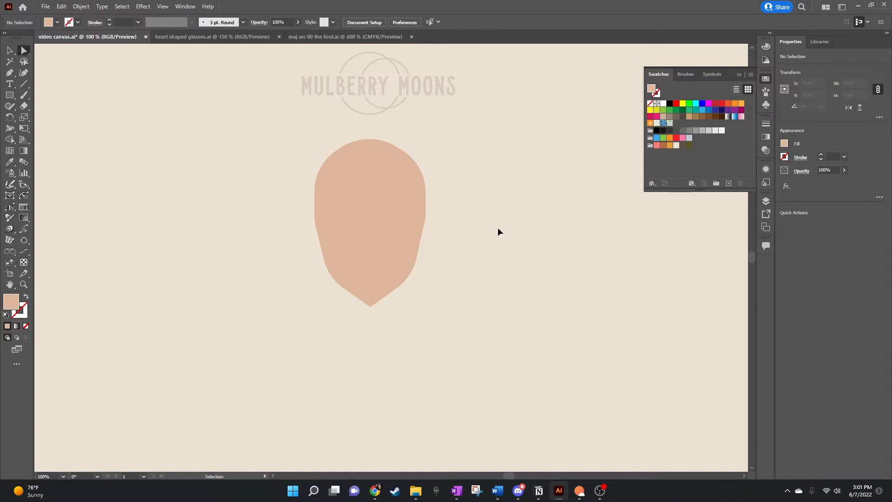
pyautogui.hotkey('ctrl', 'a')
pyautogui.hotkey('ctrl', 'z')
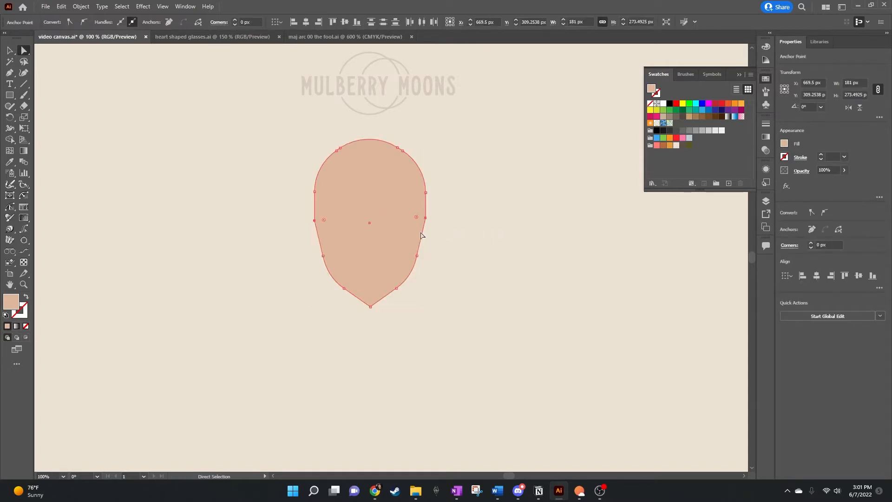
pyautogui.hotkey('ctrl', 'z')
# Round the two middle side corners of the face with a radius of about 181 px and slightly round the chin point.
pyautogui.moveTo(416, 223); pyautogui.dragTo(317, 199)
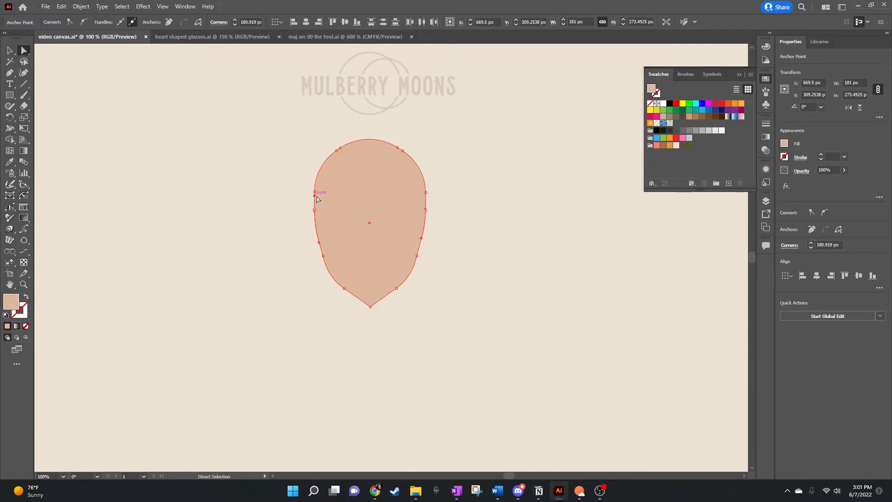
pyautogui.click(371, 307)
pyautogui.moveTo(371, 300); pyautogui.dragTo(370, 284)
pyautogui.click(471, 256)
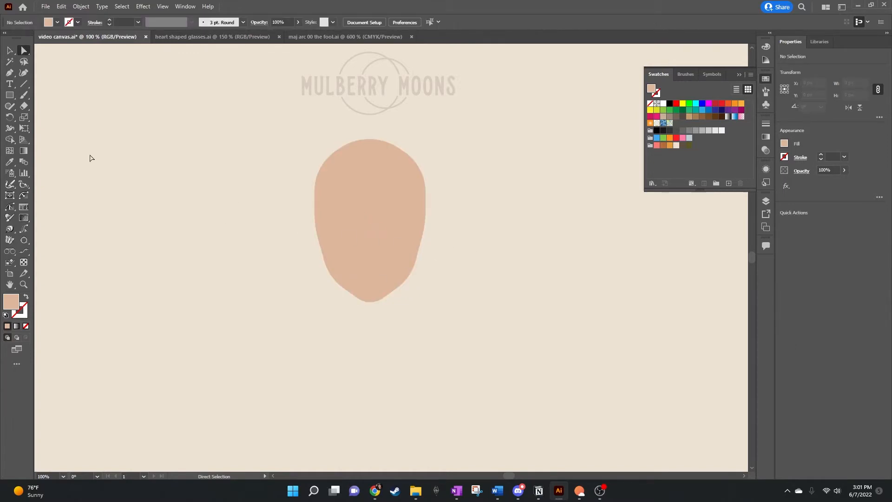
# Draw a neck rectangle about 75 by 113 px overlapping the chin and center it horizontally with the head.
pyautogui.click(9, 95)
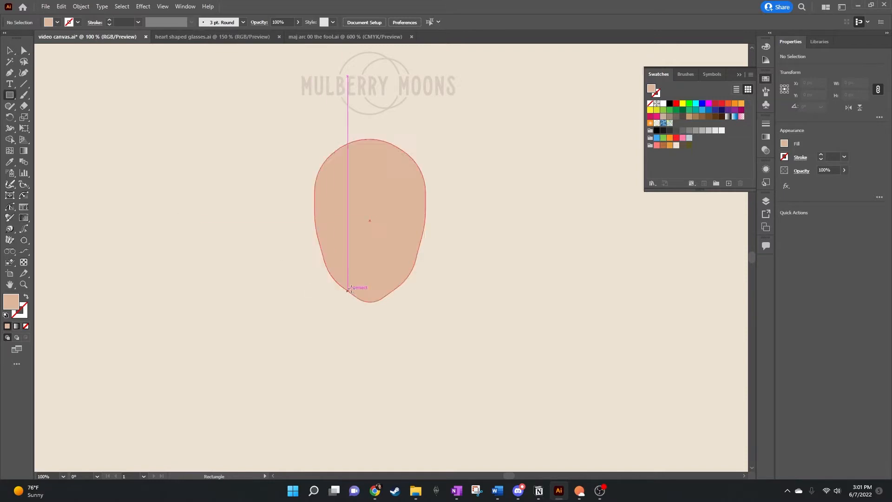
pyautogui.moveTo(358, 269); pyautogui.dragTo(405, 338)
pyautogui.click(399, 22)
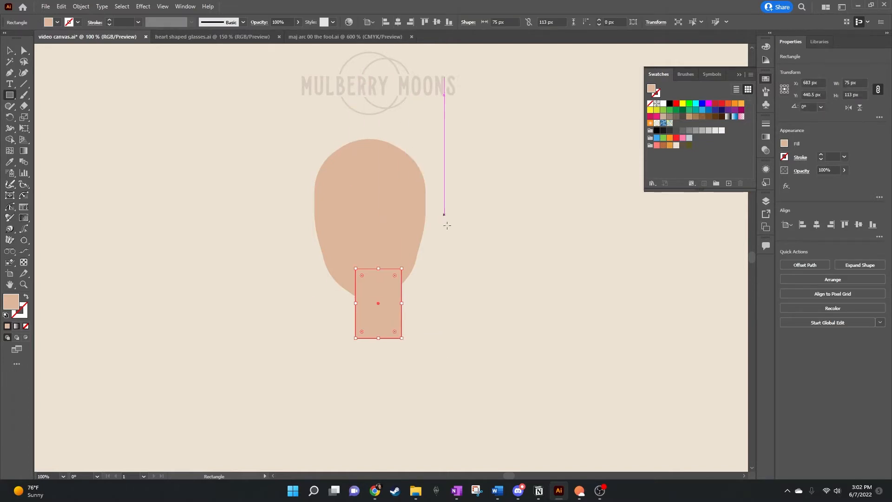
pyautogui.click(9, 50)
pyautogui.moveTo(264, 172); pyautogui.dragTo(486, 360)
pyautogui.click(398, 22)
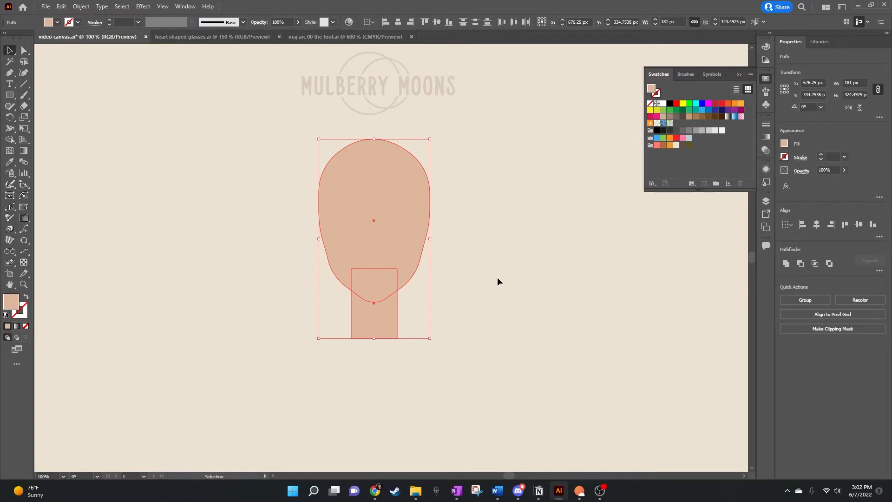
pyautogui.click(498, 278)
# Place the neck rectangle behind the head shape and expand Layer 2 to check the stacking order.
pyautogui.click(386, 318)
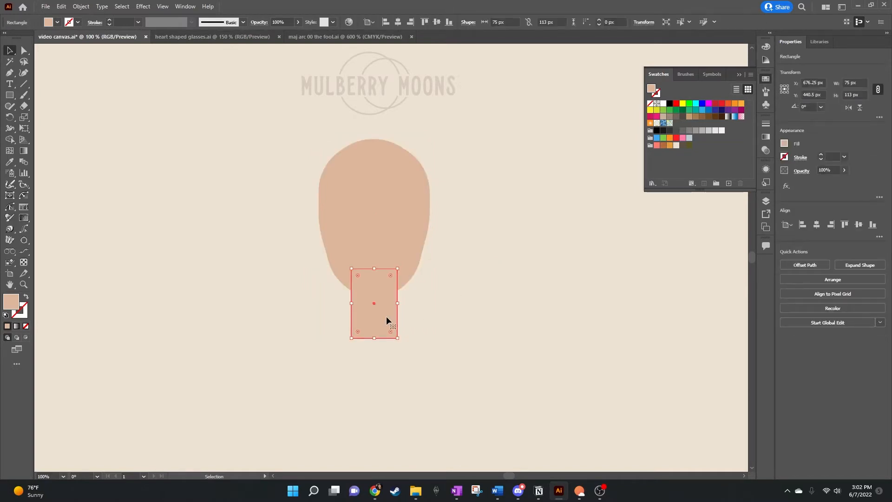
pyautogui.press('a')
pyautogui.press('v')
pyautogui.click(765, 202)
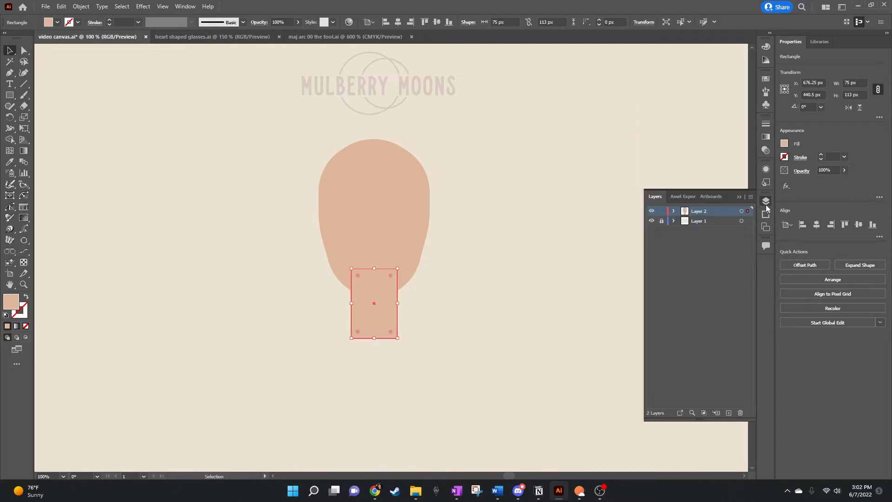
pyautogui.click(674, 212)
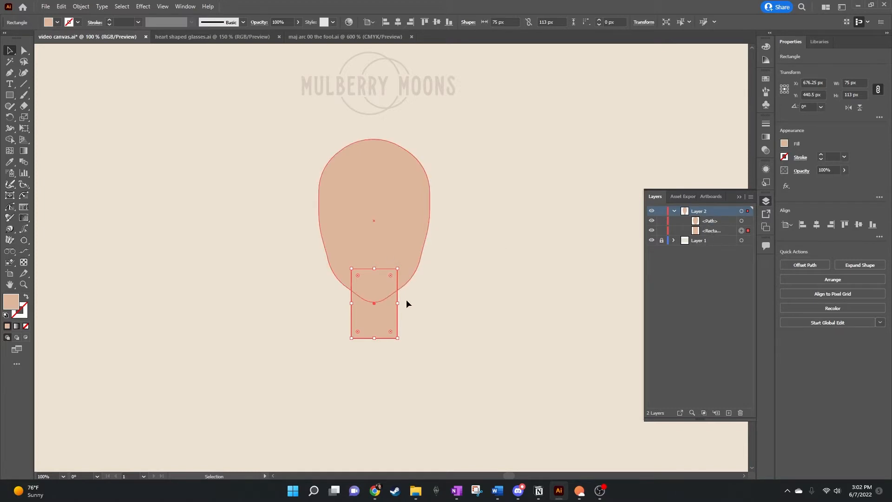
pyautogui.click(445, 293)
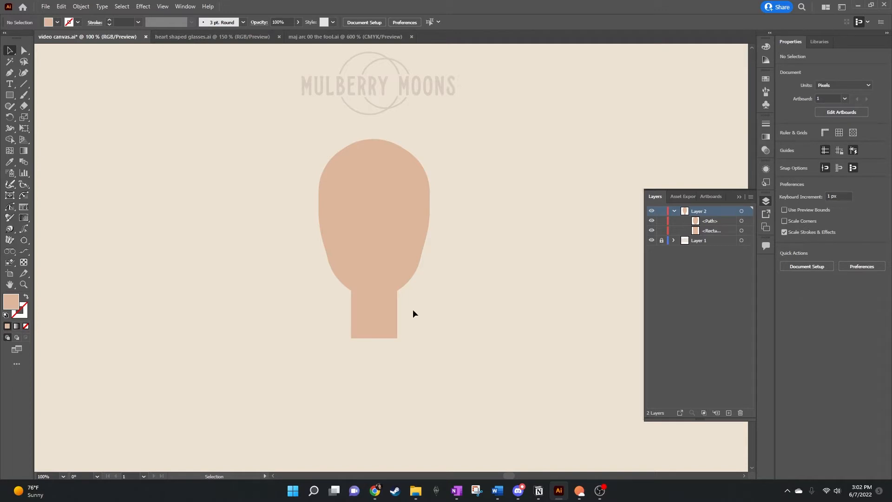
# Add an anchor point on each vertical side of the neck just below the chin, at about Y 450 px.
pyautogui.click(377, 311)
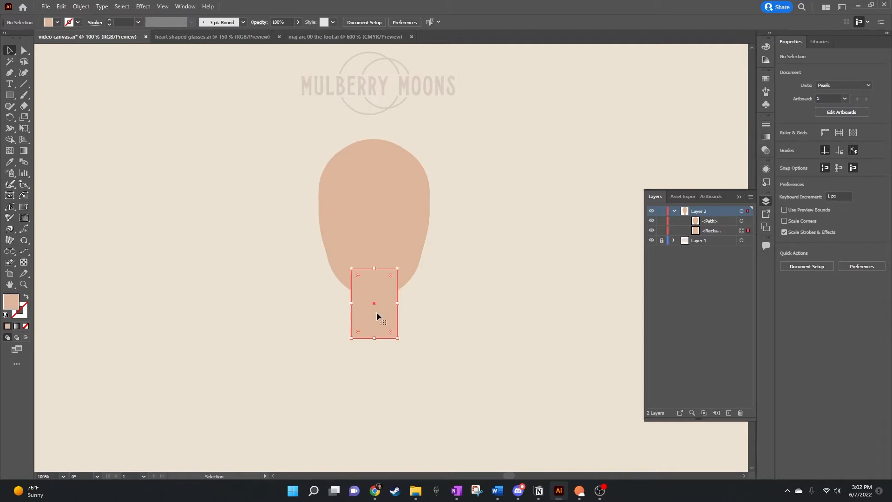
pyautogui.click(9, 73)
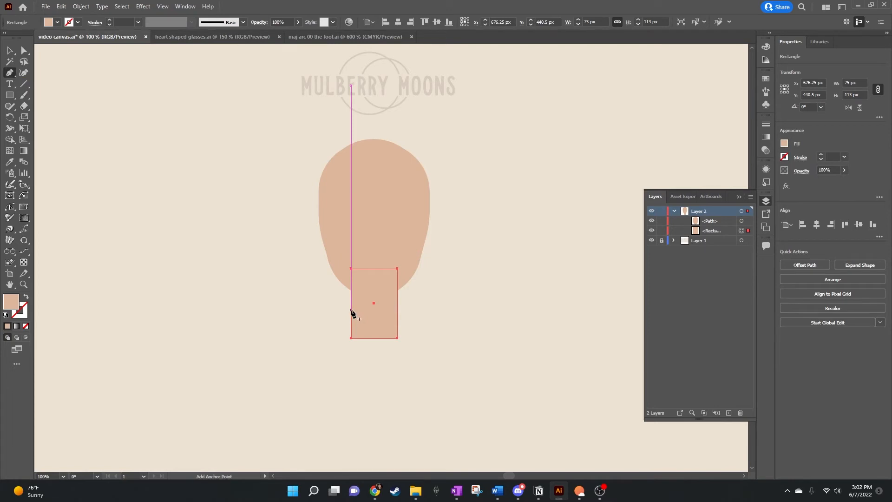
pyautogui.click(351, 310)
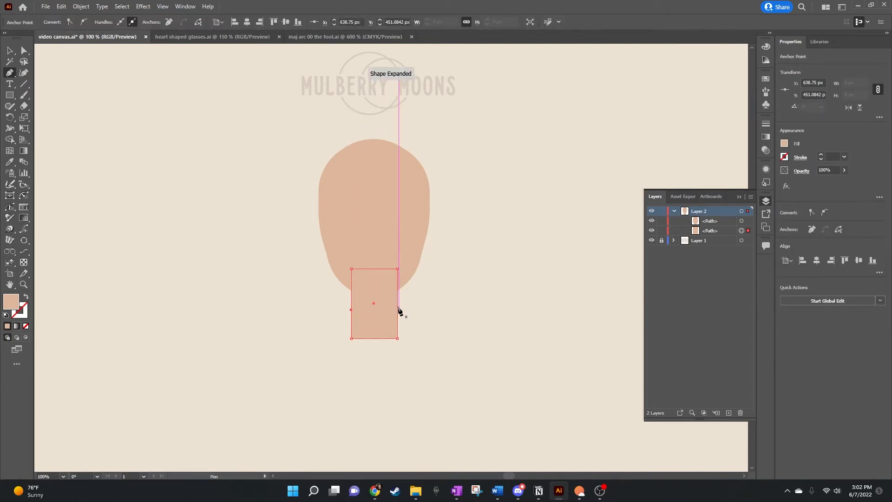
pyautogui.click(398, 308)
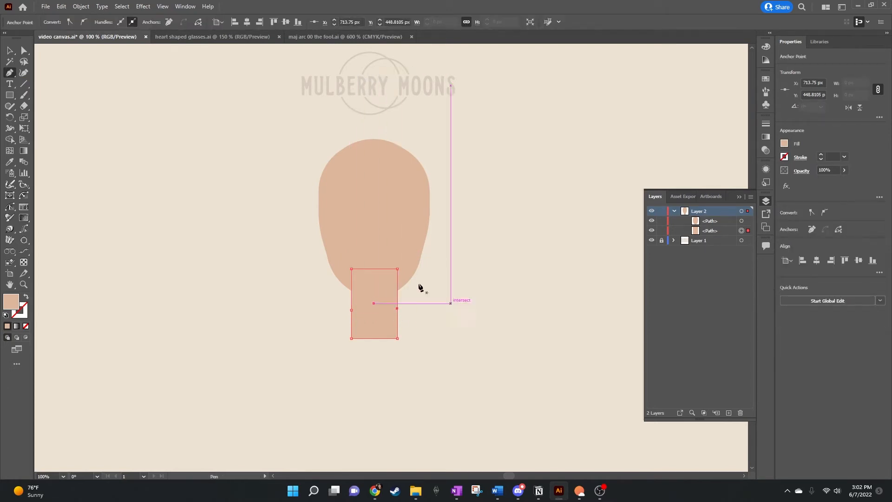
# Flare the base of the neck by moving its lower left and lower right anchors outward 10 px each.
pyautogui.click(24, 50)
pyautogui.click(352, 338)
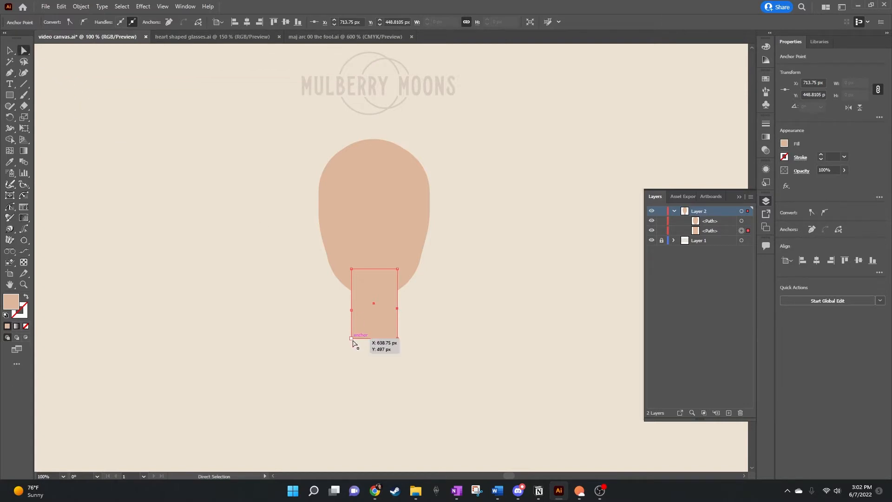
pyautogui.click(397, 338)
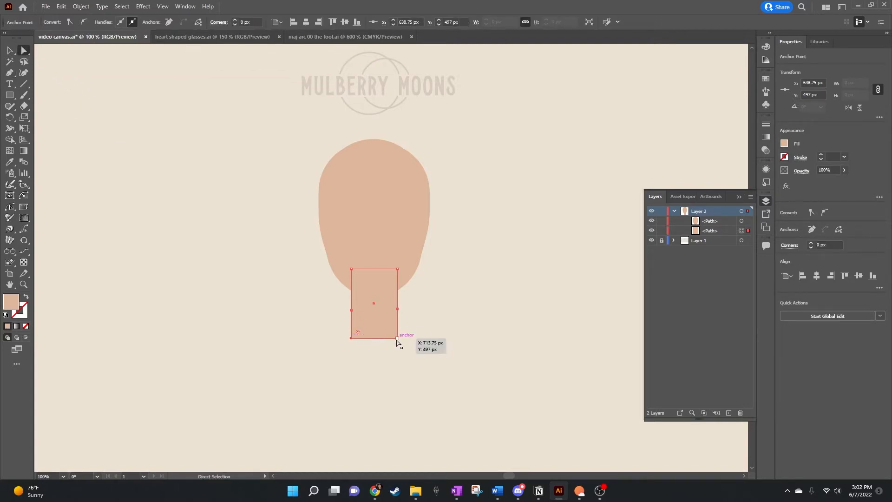
pyautogui.hotkey('shift', 'Left')
pyautogui.click(397, 339)
pyautogui.hotkey('shift', 'Right')
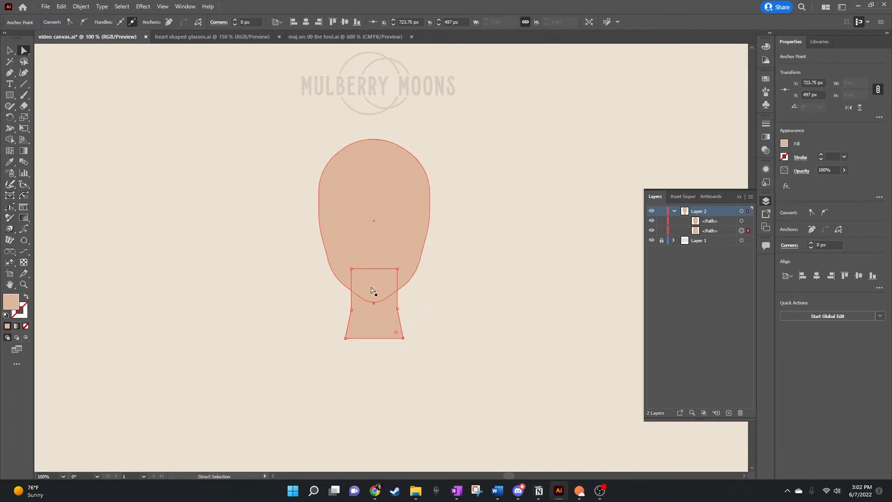
pyautogui.click(443, 303)
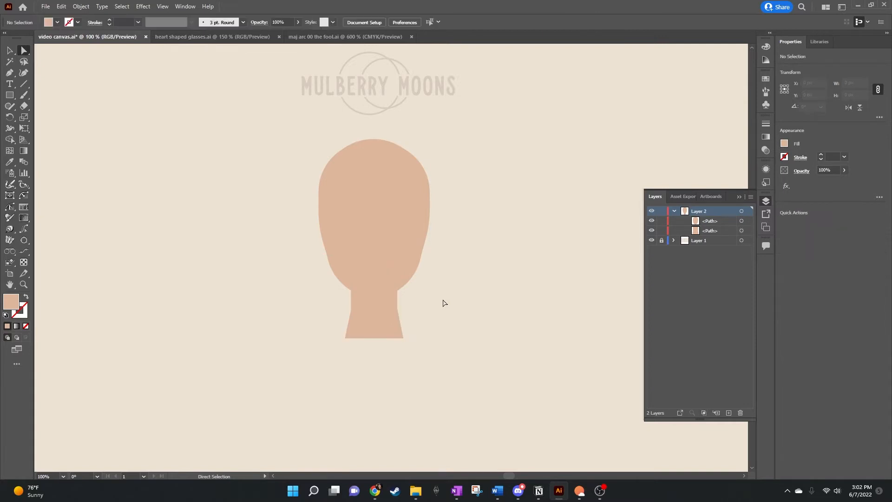
# Draw a torso rectangle about 275 by 271 px from the neck base to the artboard's lower edge and center all shapes horizontally.
pyautogui.scroll(-2, 431, 302)
pyautogui.scroll(1, 431, 302)
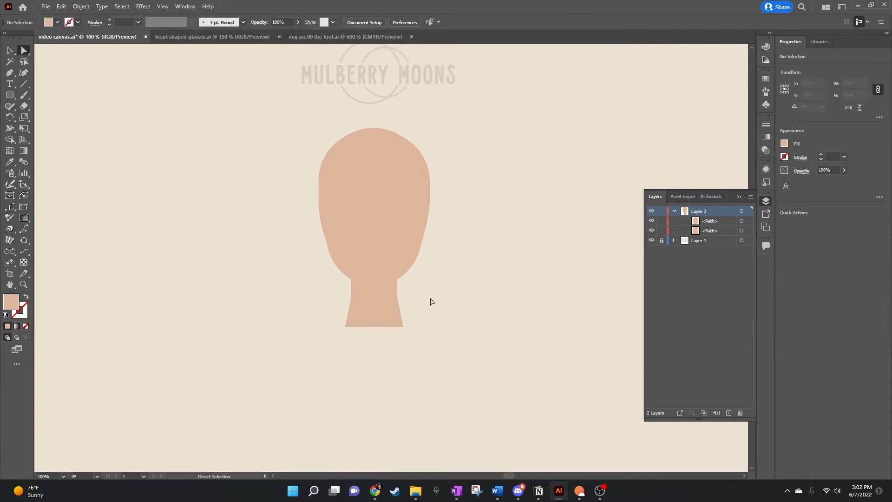
pyautogui.scroll(-1, 430, 302)
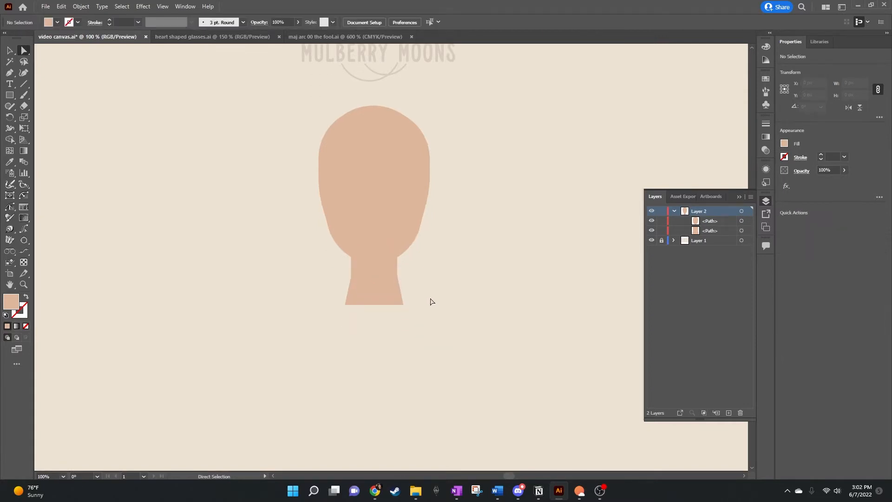
pyautogui.click(10, 95)
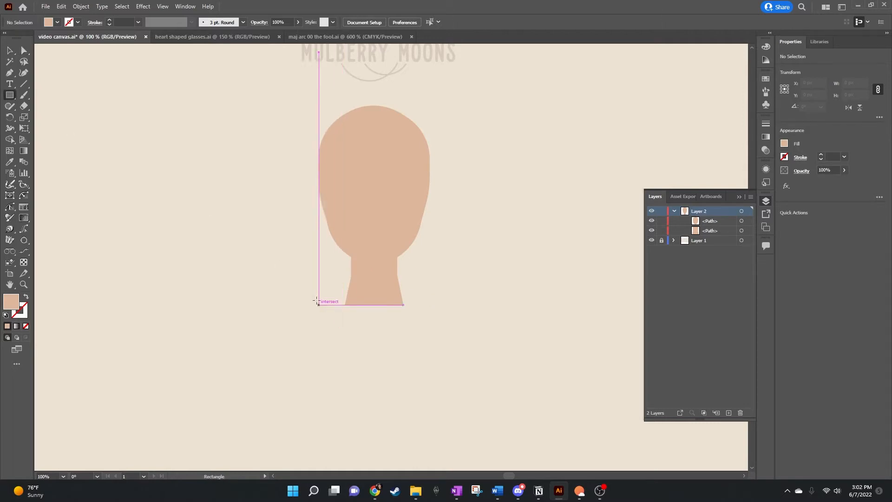
pyautogui.moveTo(286, 304); pyautogui.dragTo(455, 431)
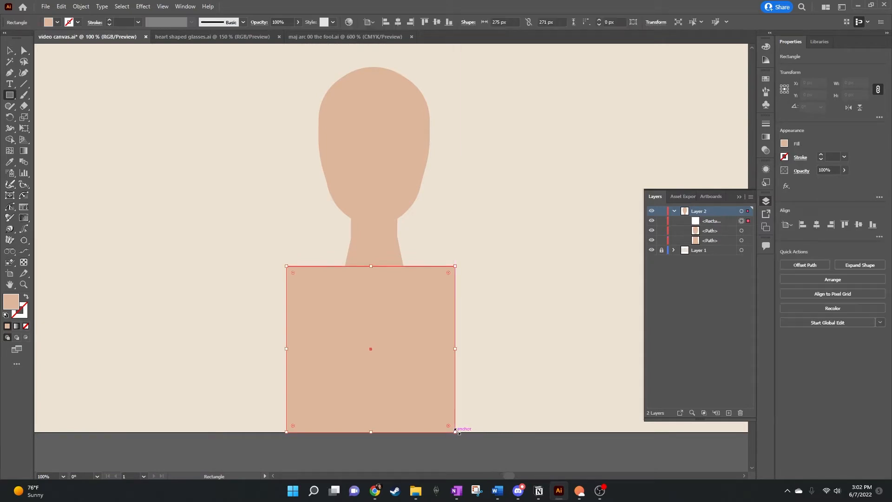
pyautogui.click(16, 48)
pyautogui.moveTo(238, 90); pyautogui.dragTo(456, 454)
pyautogui.click(398, 22)
pyautogui.click(513, 211)
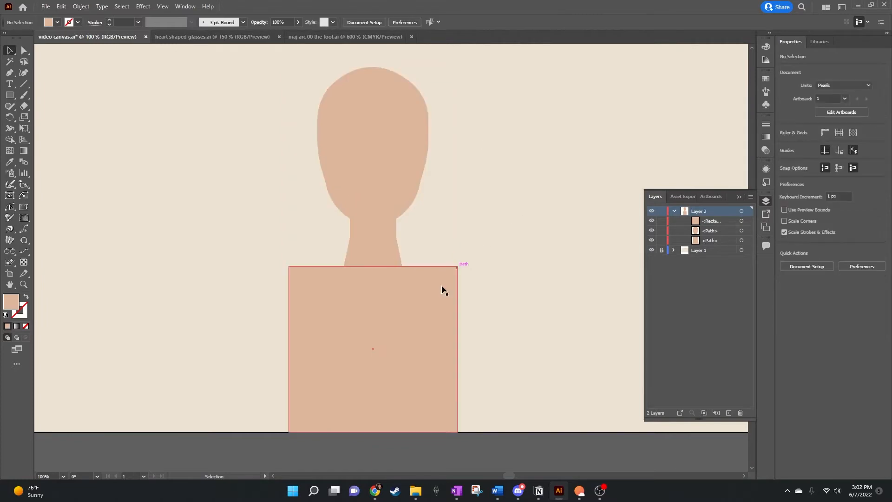
# Examine the neck, shoulders and neckline of the reference portrait in maj arc 00 the fool.ai and return to video canvas.ai.
pyautogui.click(418, 308)
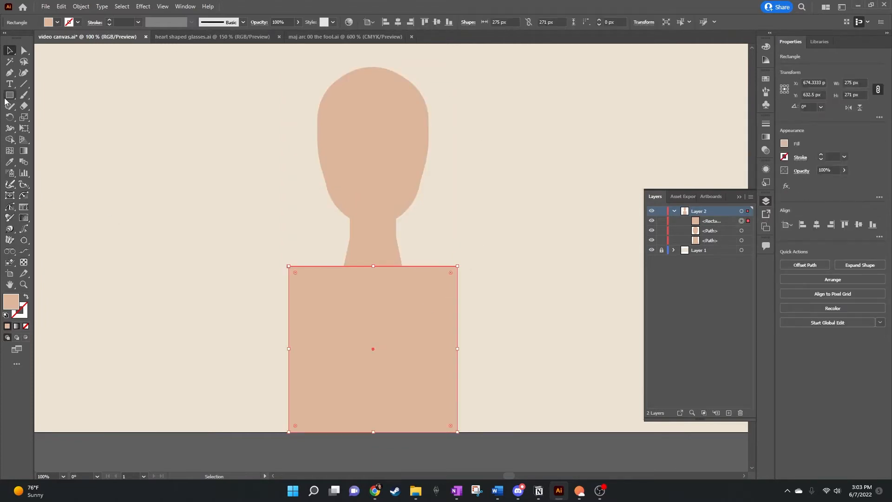
pyautogui.click(344, 36)
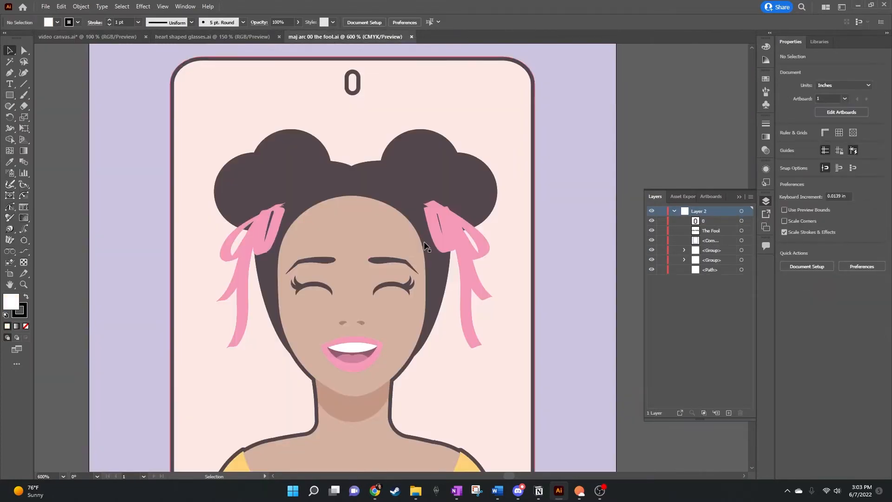
pyautogui.scroll(-5, 424, 246)
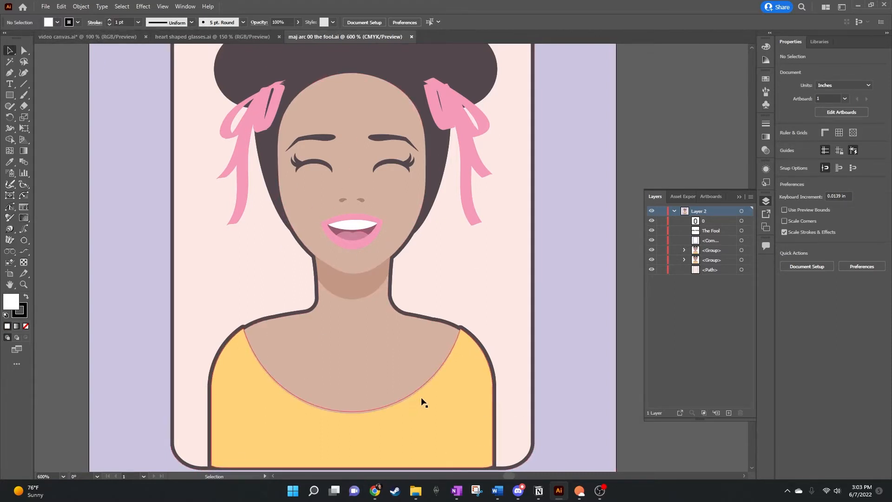
pyautogui.click(71, 38)
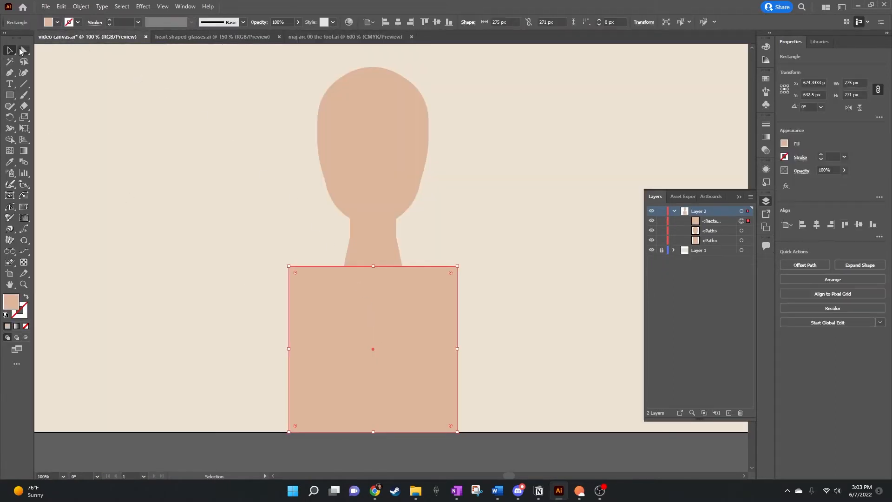
# Add an anchor point at the middle of the torso's upper edge and raise it about 37 px into a peak.
pyautogui.click(10, 73)
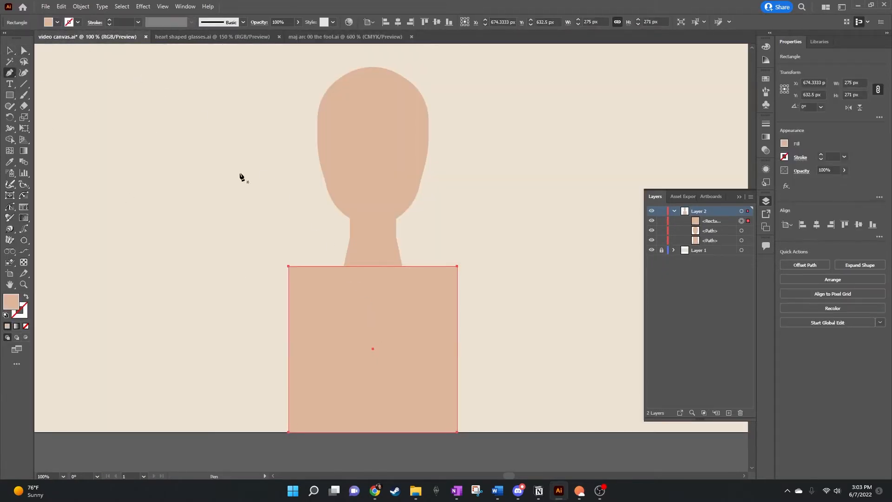
pyautogui.click(373, 267)
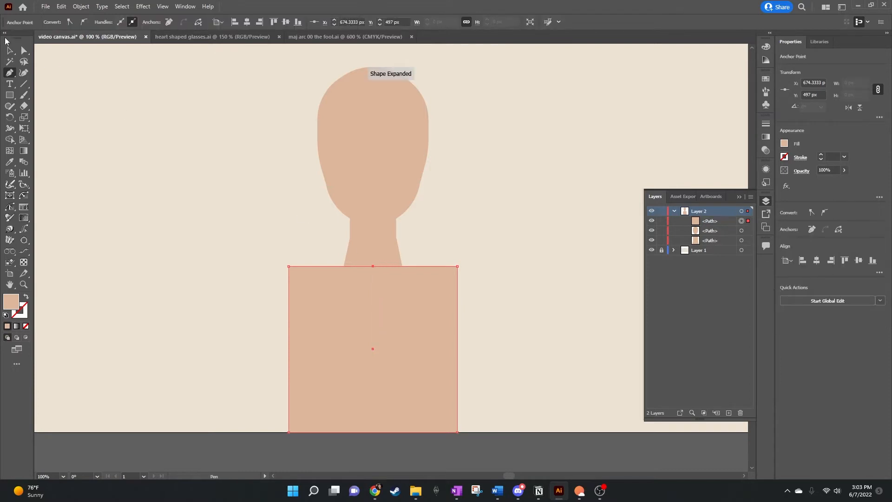
pyautogui.press('a')
pyautogui.moveTo(373, 266); pyautogui.dragTo(372, 241)
pyautogui.moveTo(372, 244); pyautogui.dragTo(373, 244)
# Slope the shoulders by lowering both upper corner anchors of the torso 20 px, to Y 517 px.
pyautogui.click(288, 267)
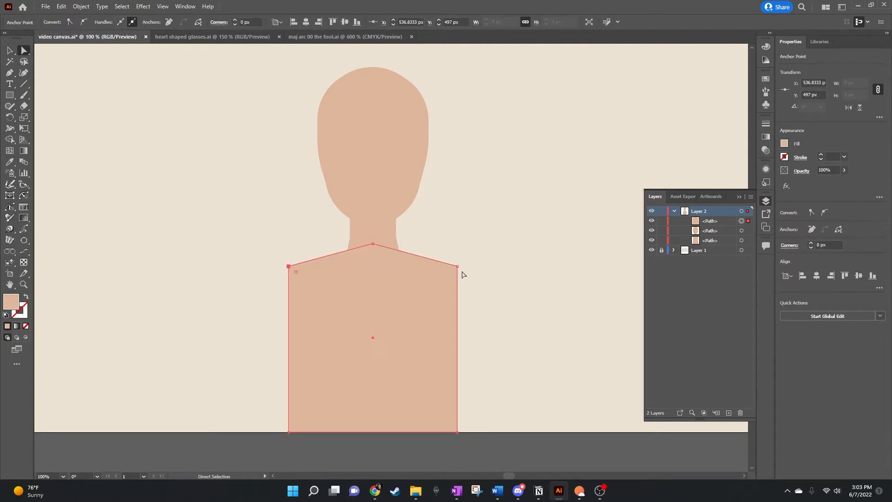
pyautogui.hotkey('shift', 'Down')
pyautogui.hotkey('shift', 'Down')
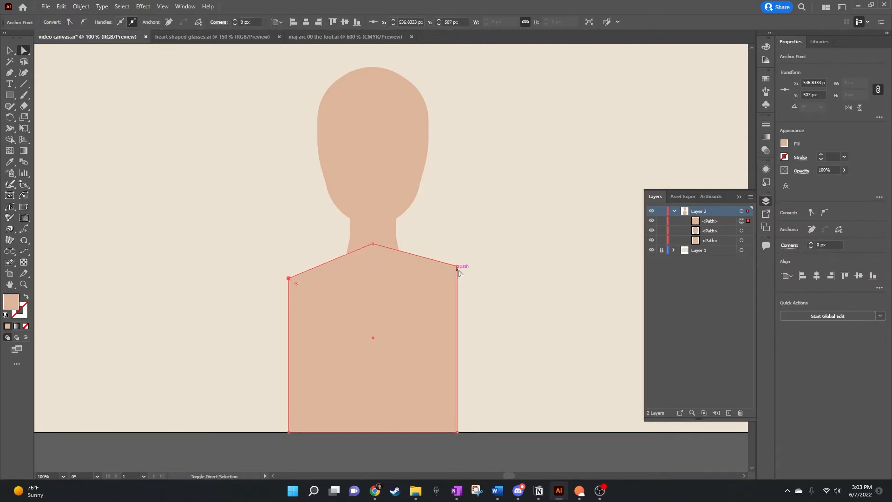
pyautogui.click(457, 268)
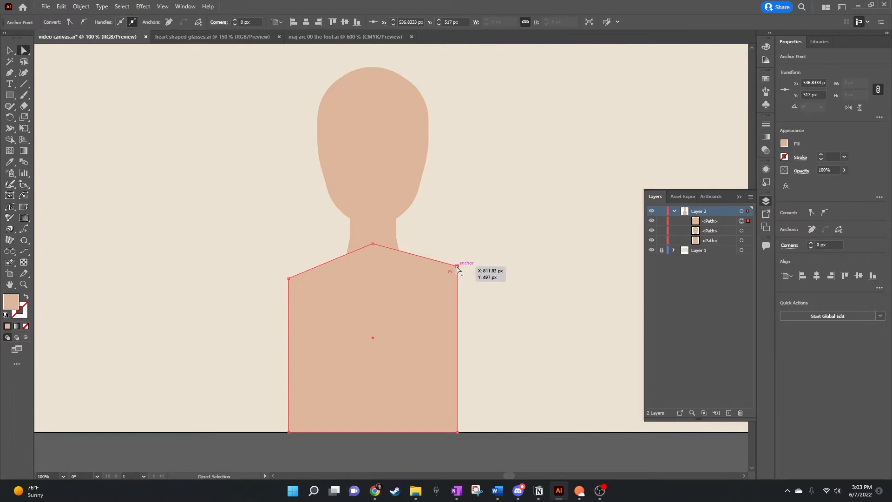
pyautogui.hotkey('shift', 'Down')
pyautogui.hotkey('shift', 'Down')
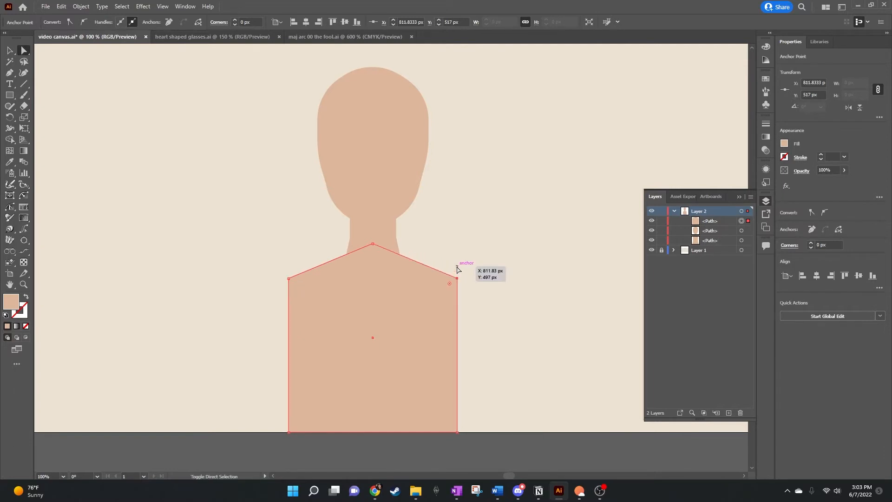
pyautogui.click(7, 52)
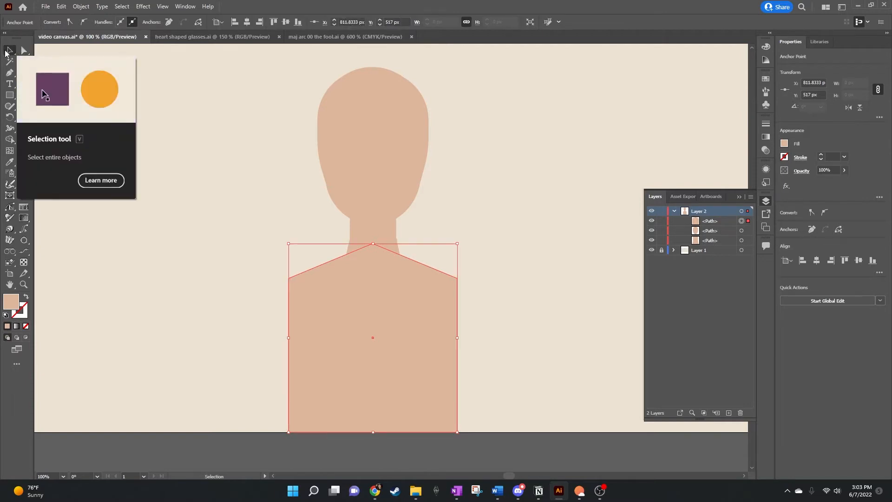
pyautogui.click(510, 193)
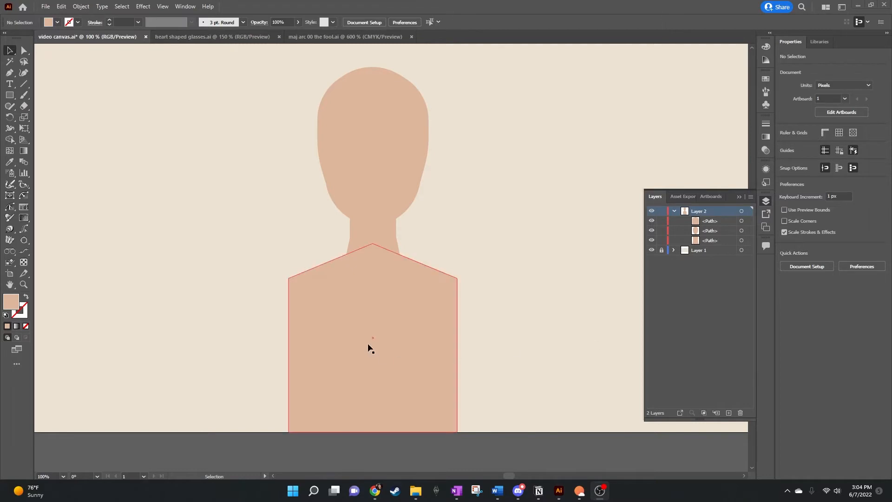
# Widen the torso to 335 px by moving the anchors of both vertical sides outward 30 px each.
pyautogui.click(326, 325)
pyautogui.click(24, 51)
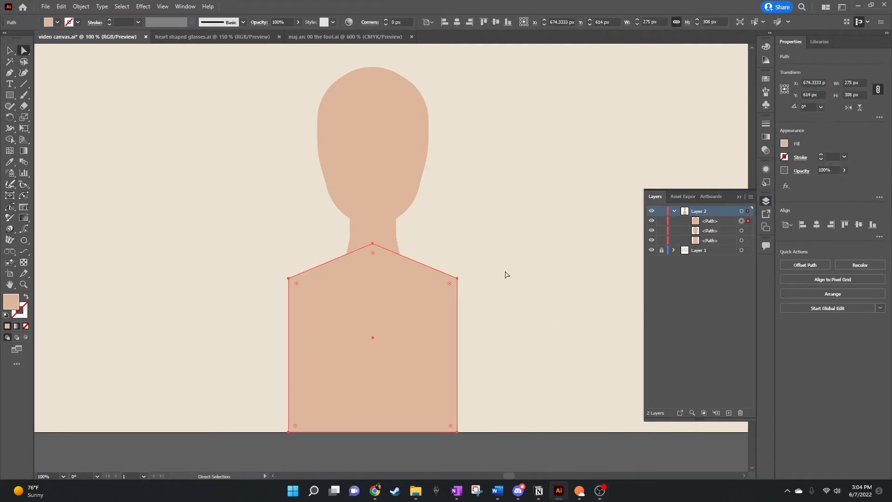
pyautogui.click(458, 278)
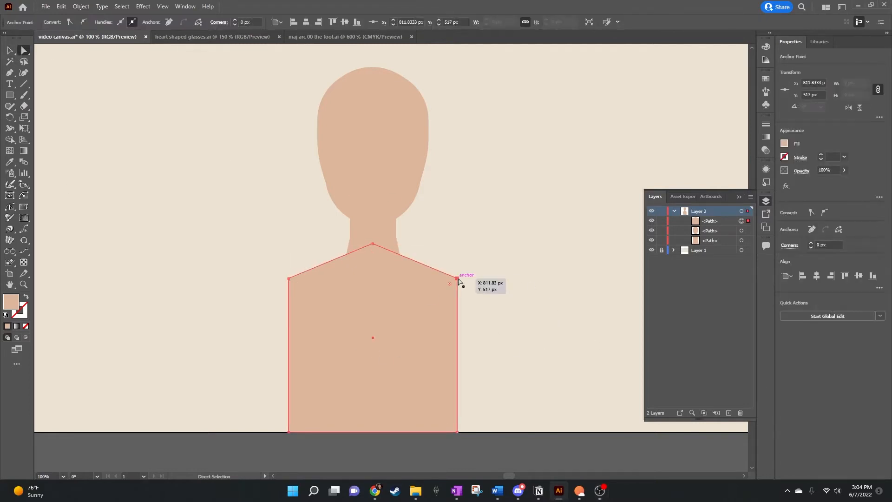
pyautogui.keyDown('shift'); pyautogui.click(458, 433); pyautogui.keyUp('shift')
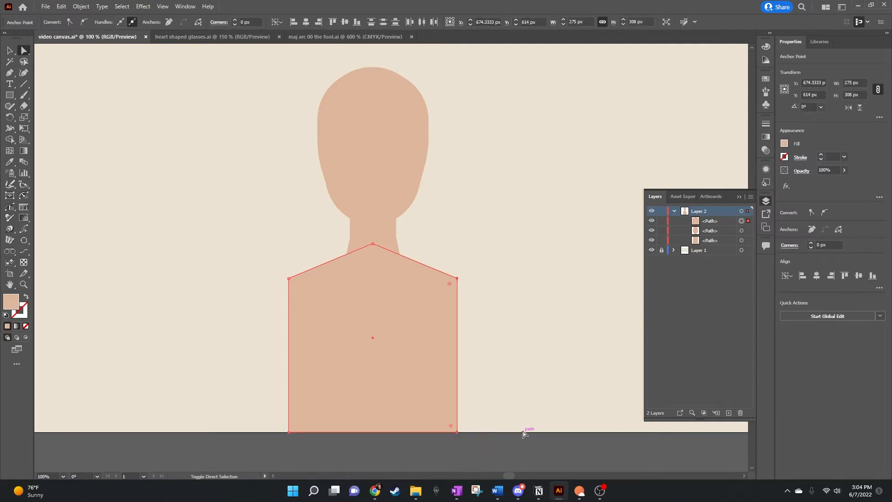
pyautogui.hotkey('shift', 'Right')
pyautogui.hotkey('shift', 'Right')
pyautogui.hotkey('shift', 'Right')
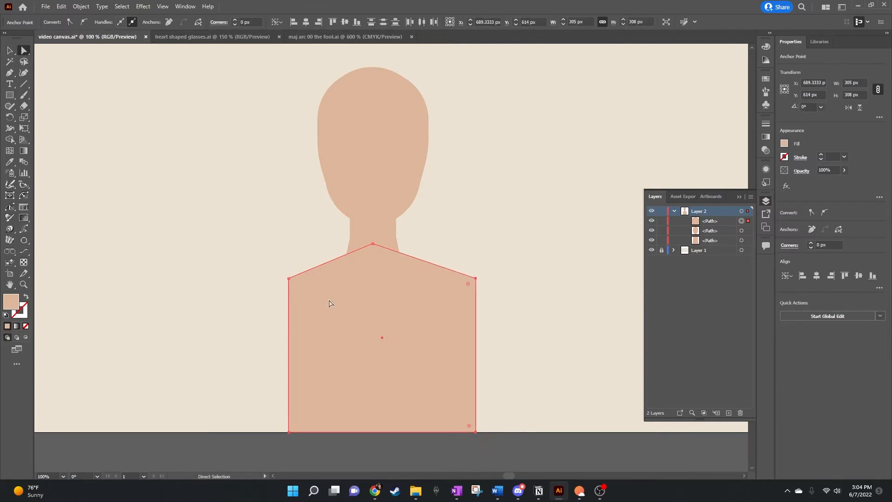
pyautogui.moveTo(278, 297); pyautogui.dragTo(305, 440)
pyautogui.hotkey('shift', 'Left')
pyautogui.hotkey('shift', 'Left')
pyautogui.hotkey('shift', 'Left')
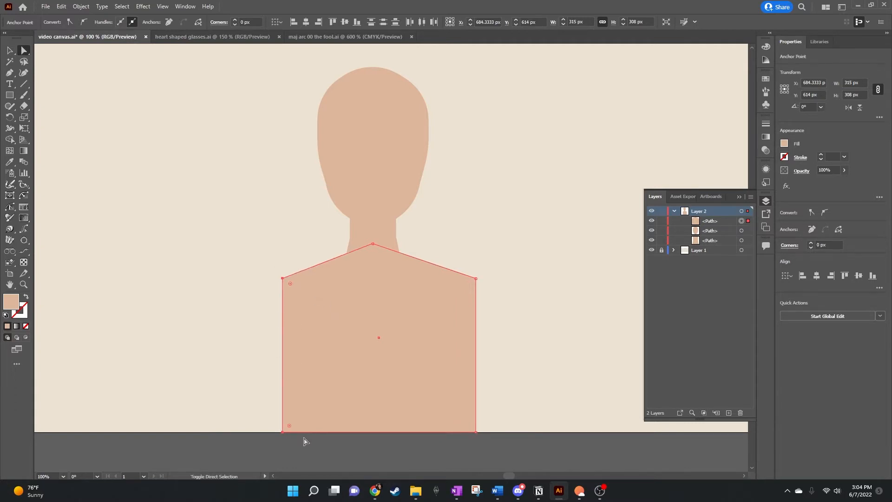
pyautogui.click(523, 208)
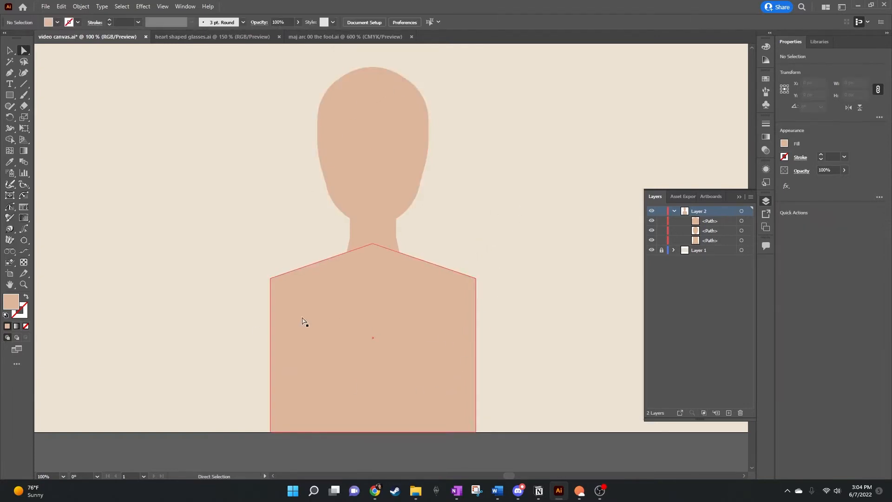
# Steepen the shoulder slope by lowering both shoulder anchors of the torso together to Y 557 px.
pyautogui.click(356, 284)
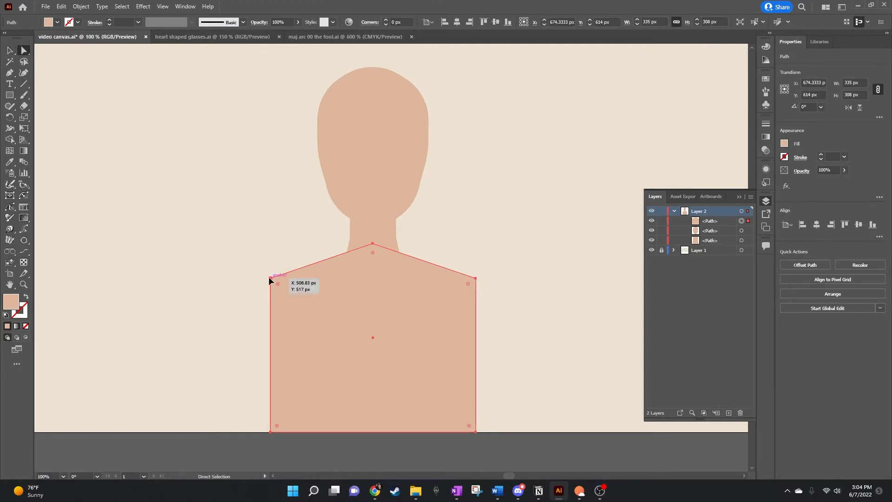
pyautogui.click(270, 278)
pyautogui.keyDown('shift'); pyautogui.click(476, 279); pyautogui.keyUp('shift')
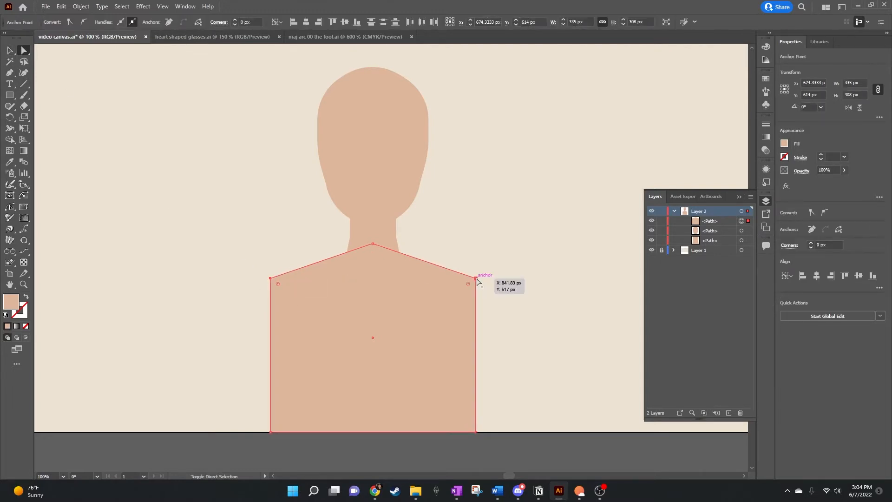
pyautogui.hotkey('shift', 'Down')
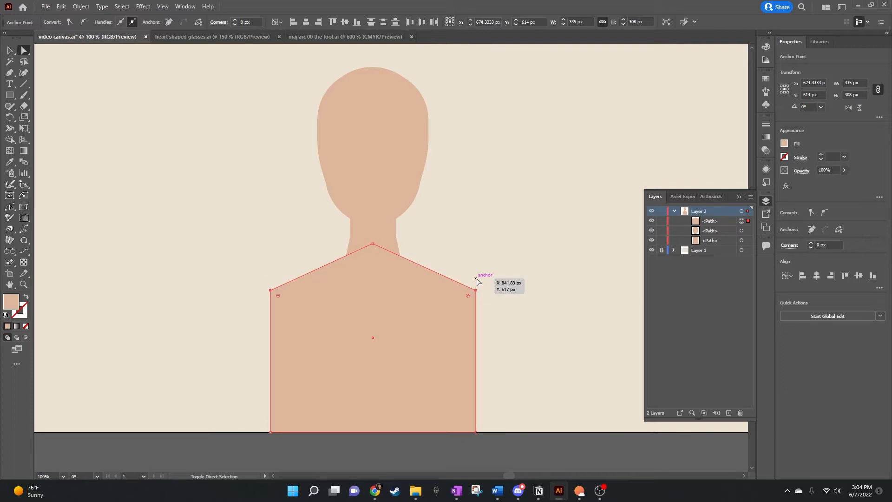
pyautogui.hotkey('shift', 'Down')
pyautogui.hotkey('shift', 'Down')
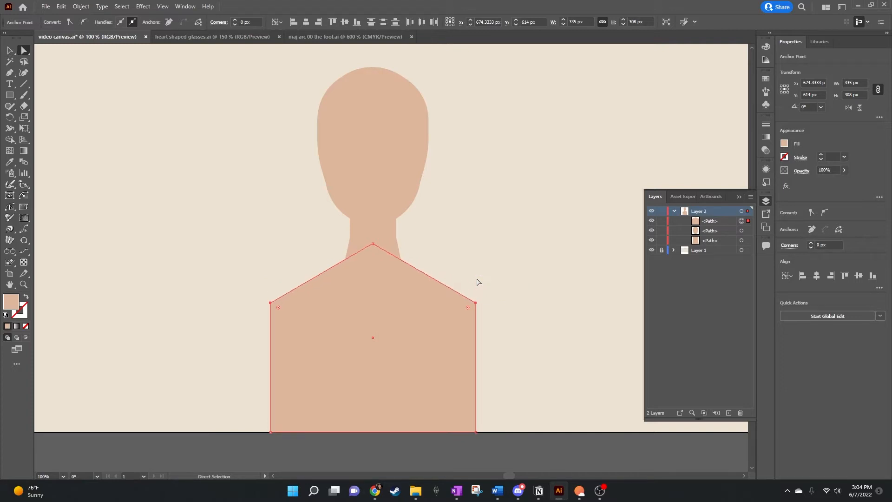
pyautogui.click(493, 218)
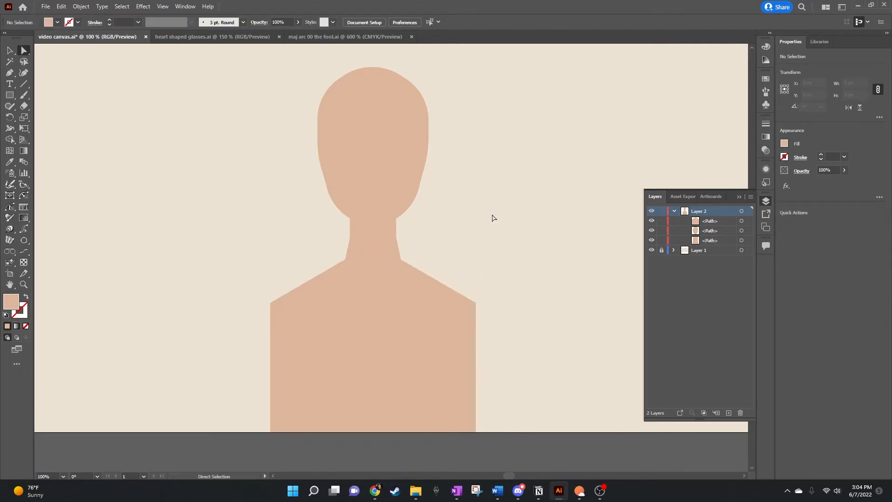
# Taper the torso toward the waist by moving the two shoulder anchors outward 20 px each.
pyautogui.click(446, 333)
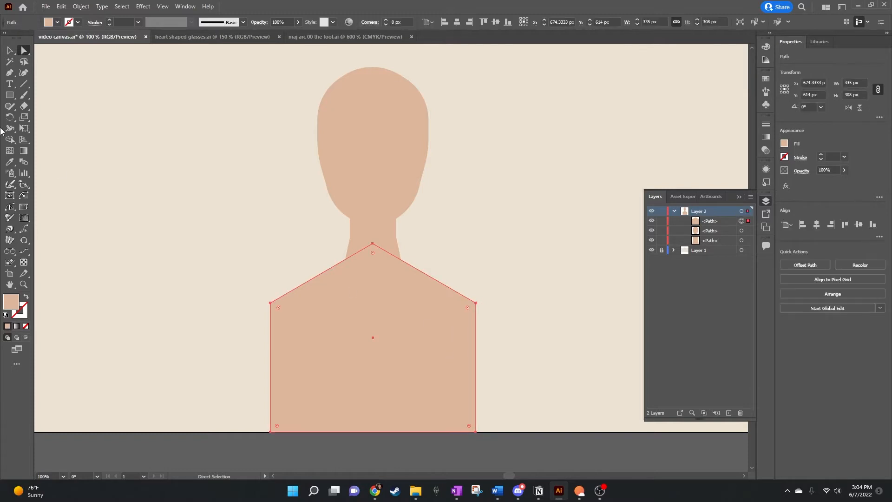
pyautogui.click(476, 303)
pyautogui.hotkey('shift', 'Right')
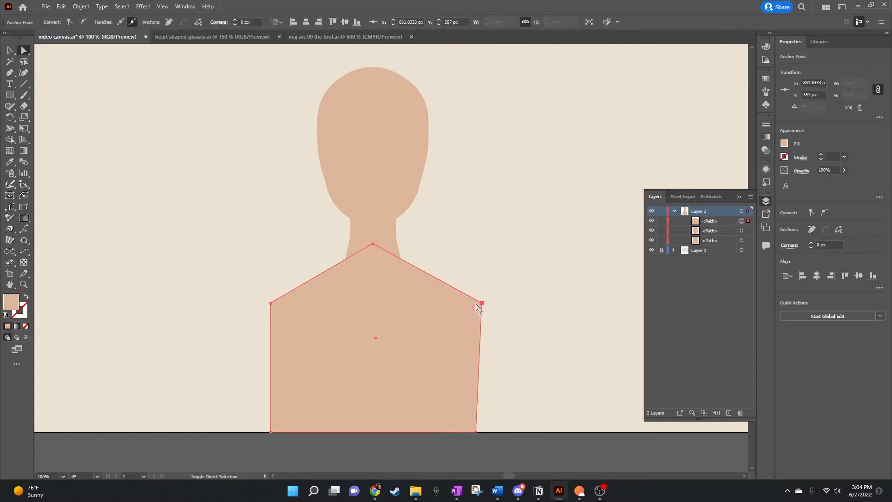
pyautogui.hotkey('shift', 'Right')
pyautogui.click(271, 304)
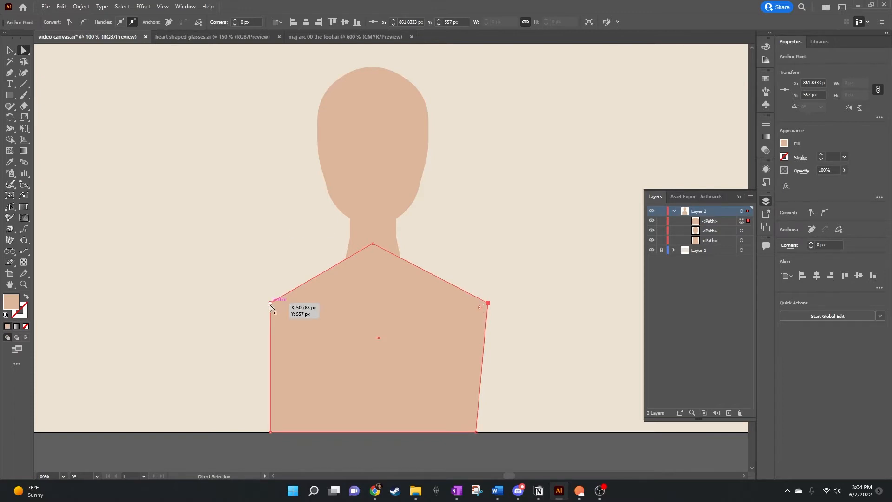
pyautogui.hotkey('shift', 'Left')
pyautogui.hotkey('shift', 'Left')
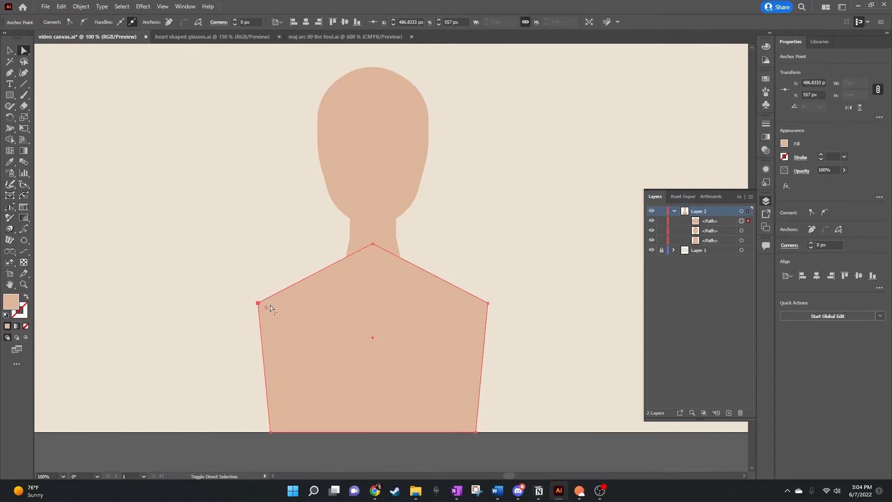
pyautogui.click(499, 213)
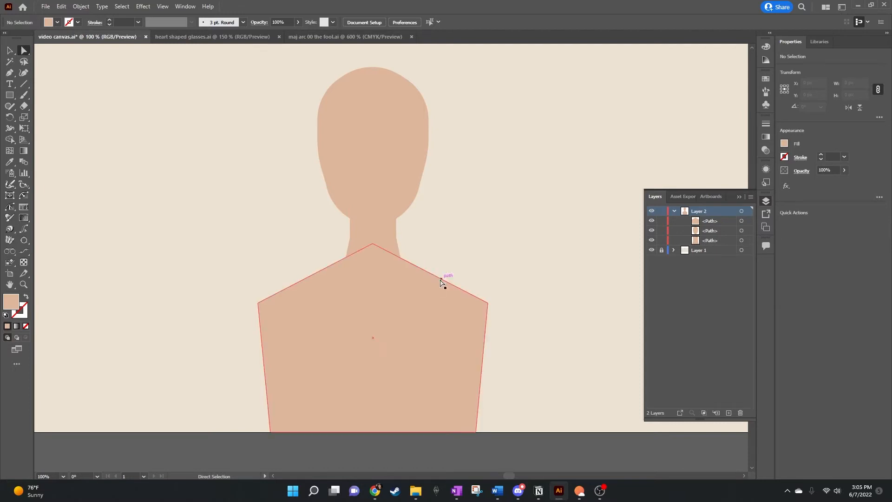
# Round both shoulder corners of the torso into broad curves and unite the torso with the neck using Pathfinder.
pyautogui.click(331, 300)
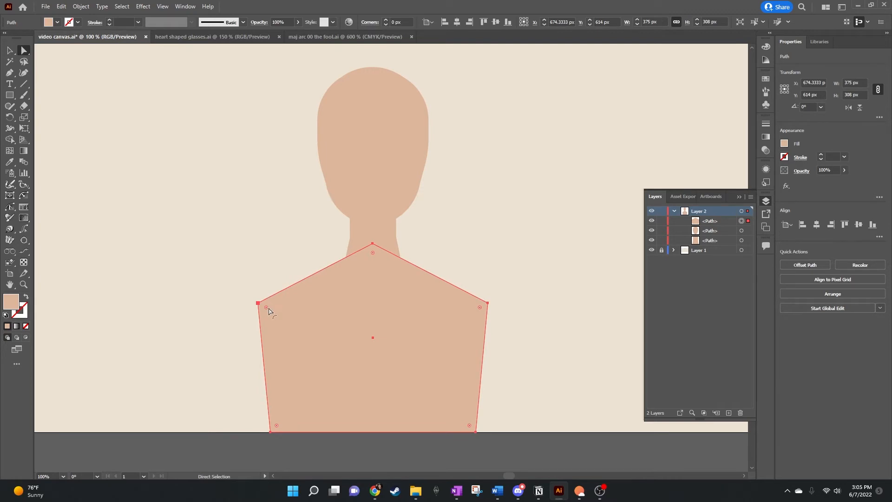
pyautogui.moveTo(480, 310); pyautogui.dragTo(424, 350)
pyautogui.moveTo(300, 232); pyautogui.dragTo(437, 325)
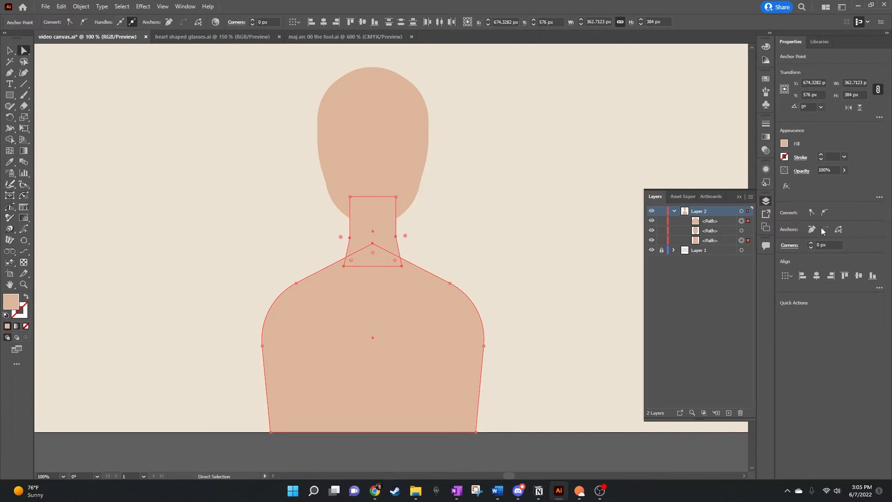
pyautogui.click(184, 7)
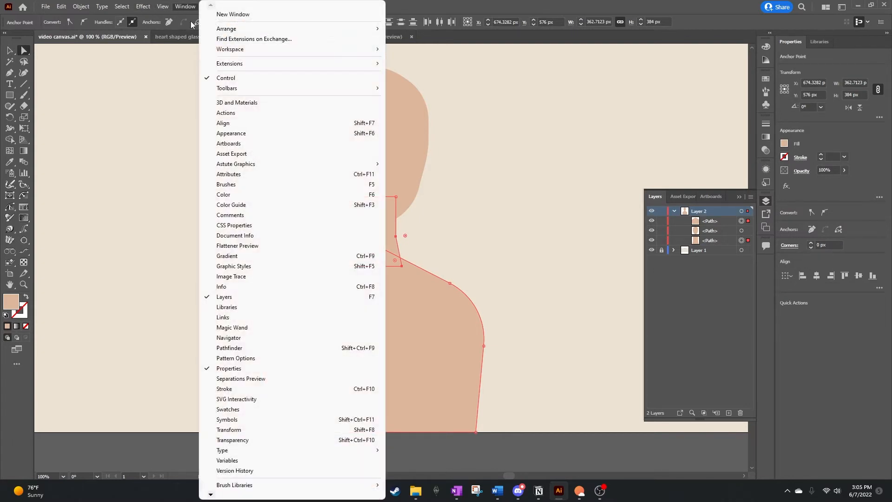
pyautogui.click(251, 348)
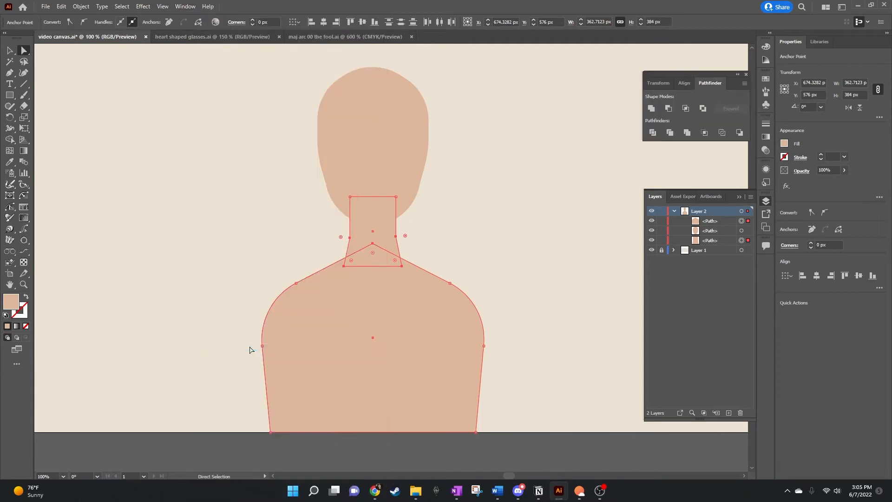
pyautogui.click(652, 110)
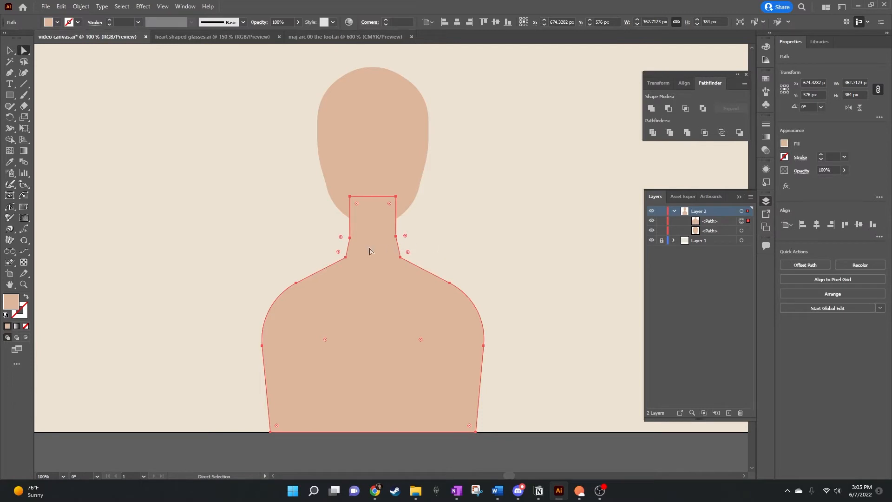
# Try rounding the corners on both sides where the neck meets the shoulders, and undo the rounding.
pyautogui.click(340, 238)
pyautogui.moveTo(407, 253); pyautogui.dragTo(466, 208)
pyautogui.click(551, 233)
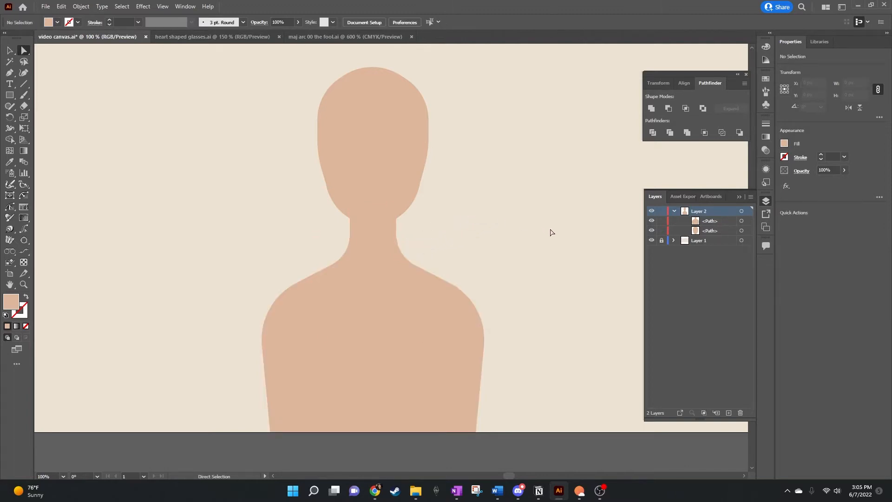
pyautogui.hotkey('ctrl', 'z')
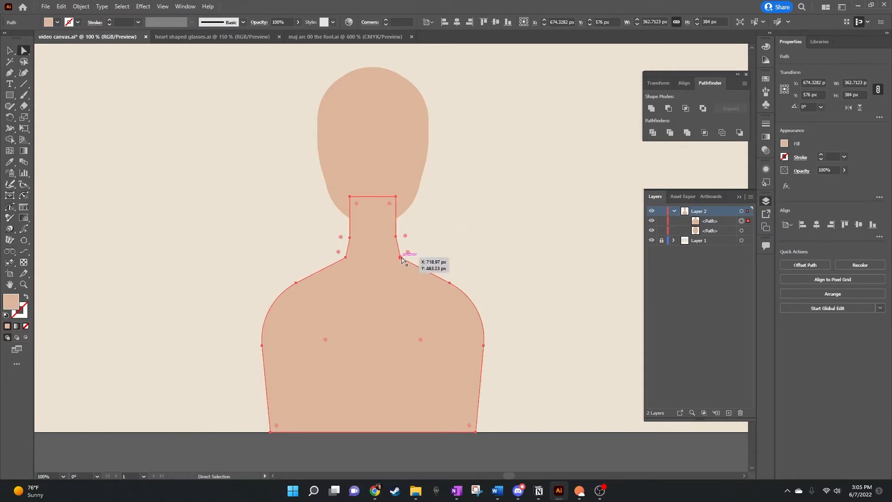
# Widen the base of the neck by moving its two shoulder-junction anchors outward, placing the left one at X 616 px, Y 485 px.
pyautogui.click(346, 258)
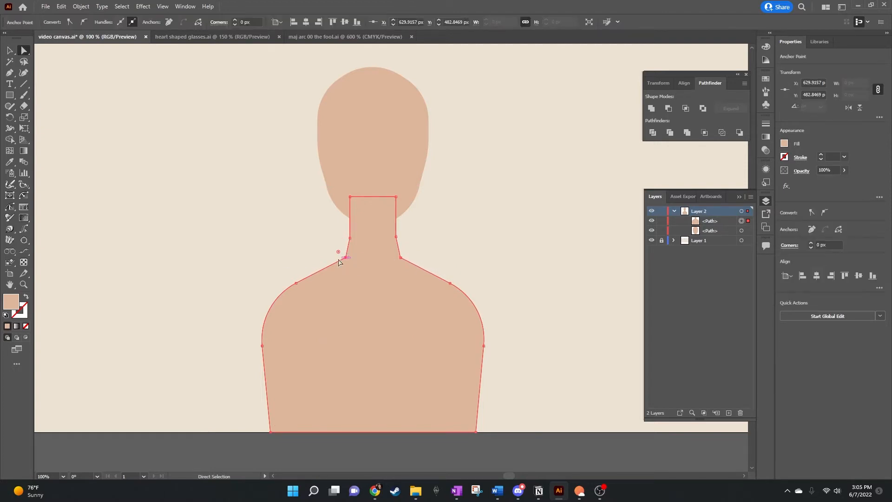
pyautogui.moveTo(346, 258); pyautogui.dragTo(338, 260)
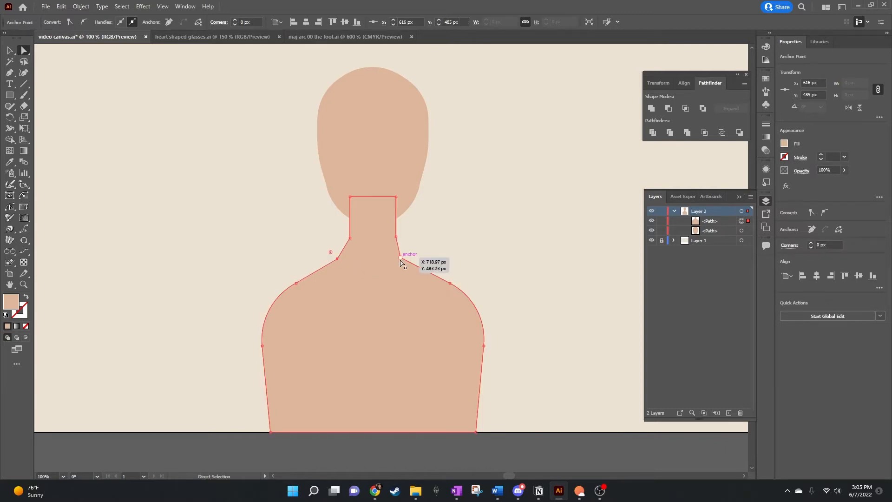
pyautogui.moveTo(400, 259); pyautogui.dragTo(407, 257)
pyautogui.click(422, 243)
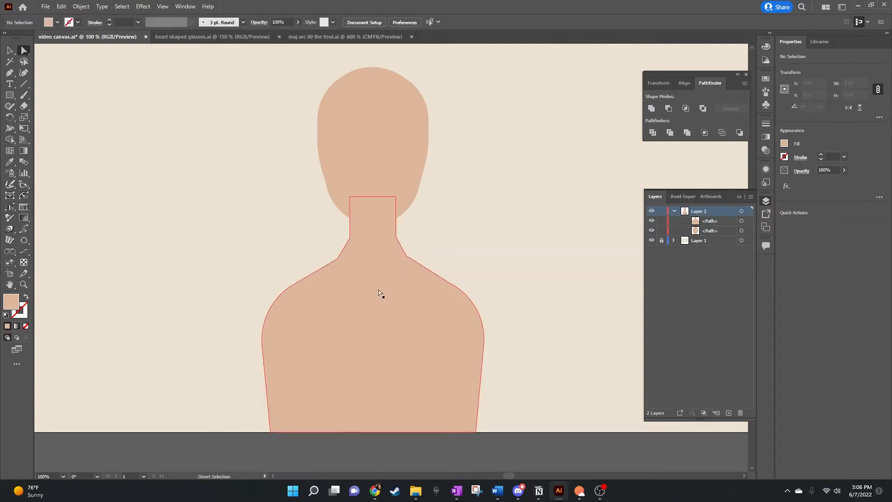
# Round the corners on both sides of the neck into smooth curves flowing into the shoulders.
pyautogui.click(383, 274)
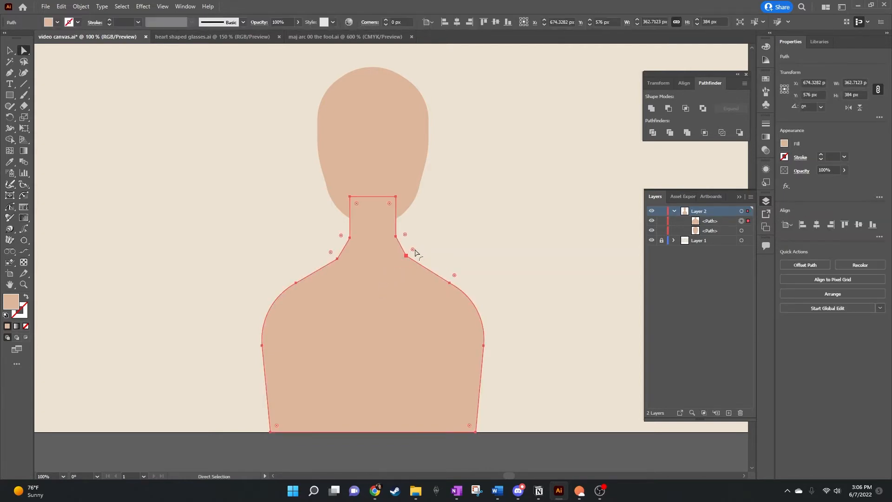
pyautogui.moveTo(413, 250); pyautogui.dragTo(422, 230)
pyautogui.moveTo(342, 236); pyautogui.dragTo(310, 255)
pyautogui.click(542, 234)
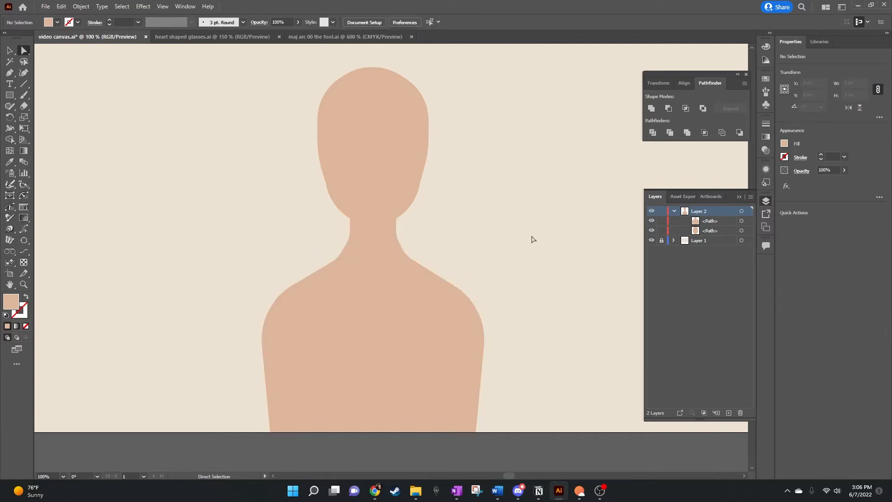
pyautogui.click(360, 251)
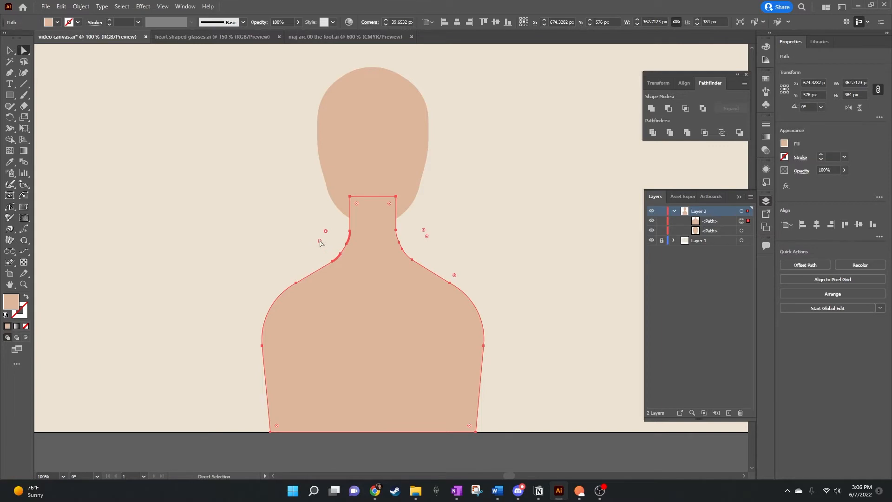
pyautogui.moveTo(320, 242); pyautogui.dragTo(311, 240)
pyautogui.click(520, 229)
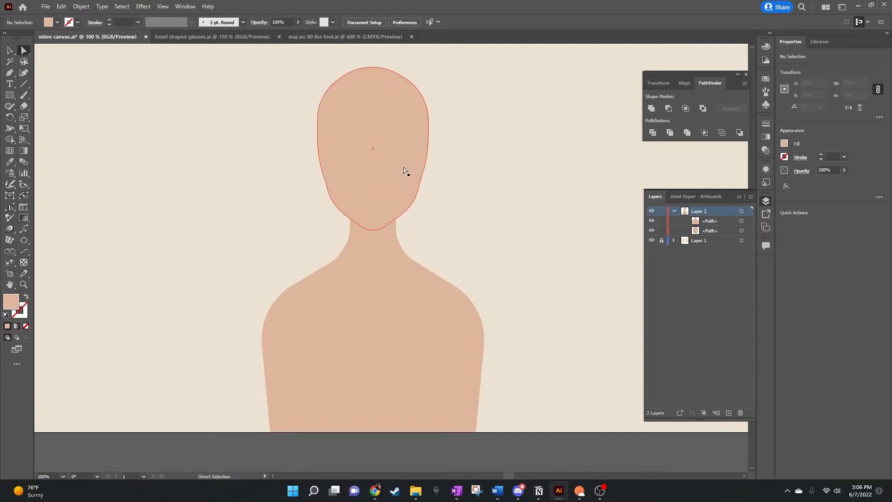
# Paste a copy of the head behind the original and move the copy down 20 px.
pyautogui.press('v')
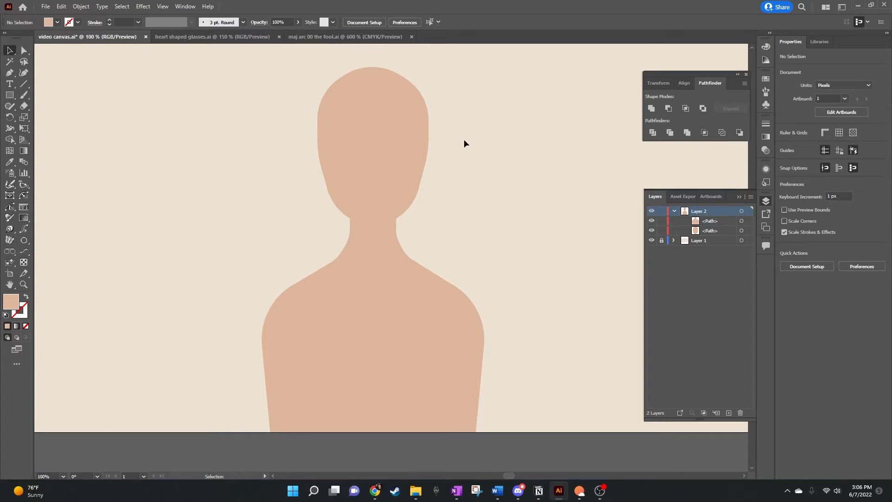
pyautogui.click(391, 128)
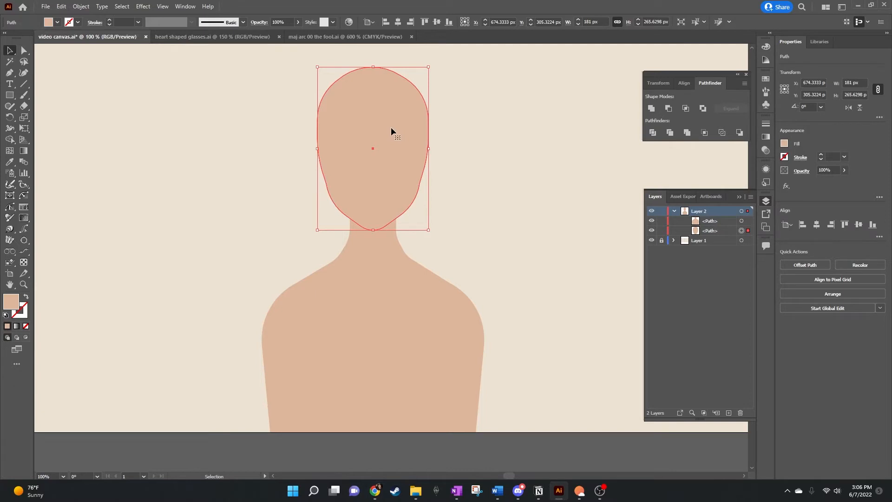
pyautogui.hotkey('ctrl', 'c')
pyautogui.hotkey('ctrl', 'f')
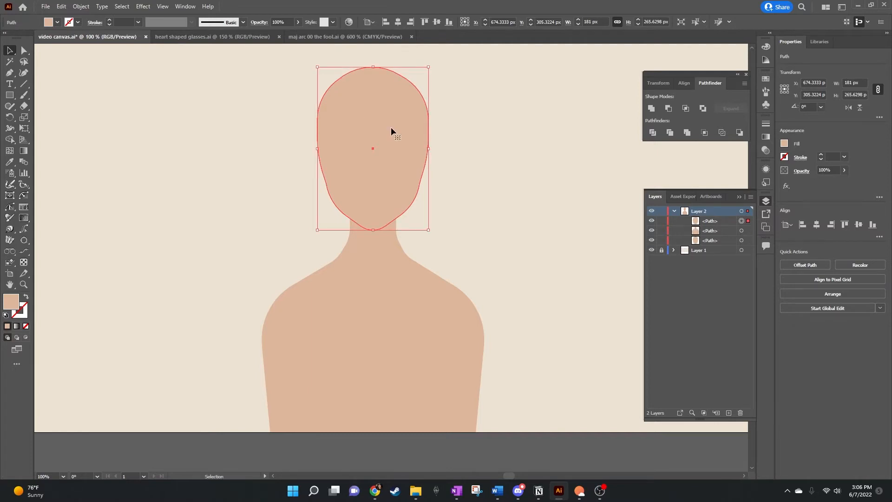
pyautogui.press('Delete')
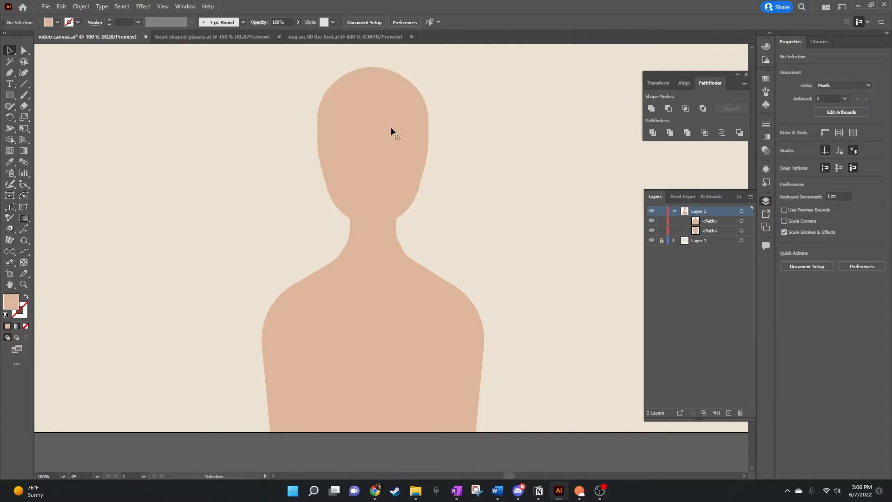
pyautogui.hotkey('ctrl', 'b')
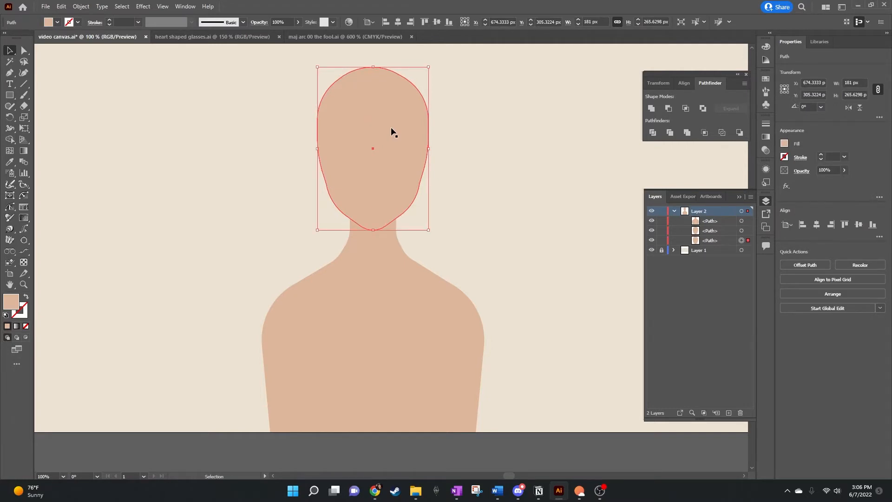
pyautogui.hotkey('shift', 'Down')
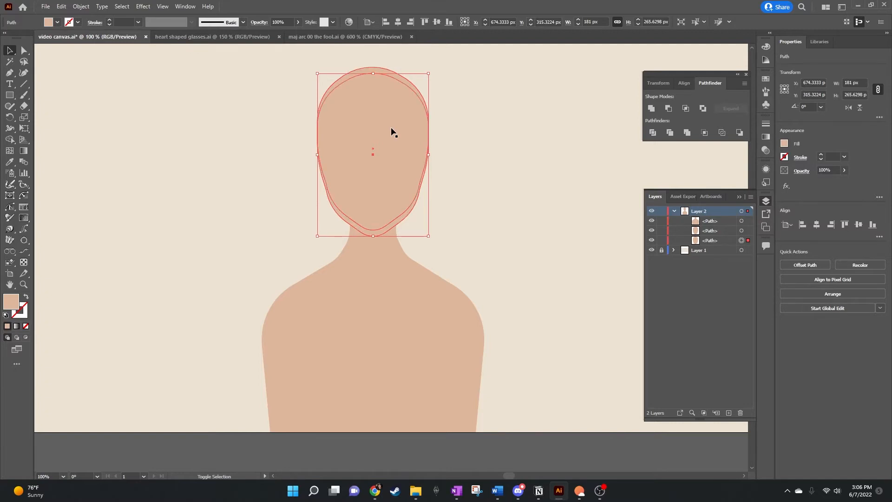
pyautogui.hotkey('shift', 'Down')
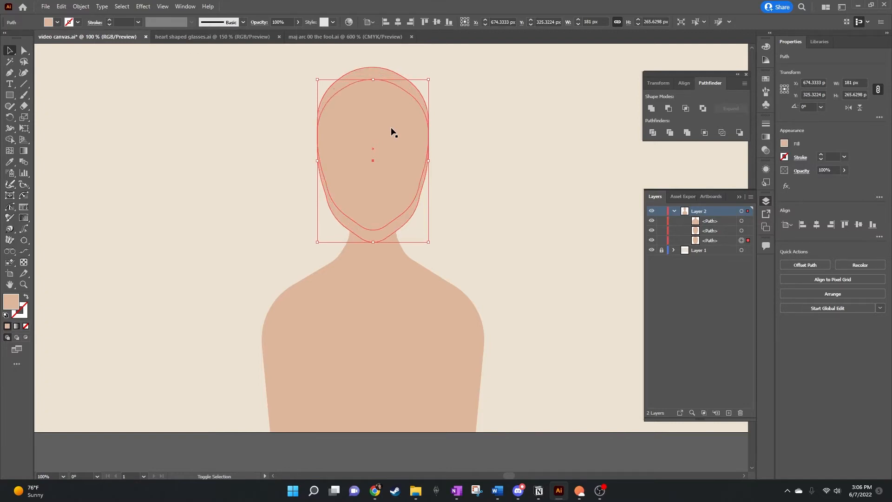
pyautogui.click(522, 139)
# Remove the slivers of the lowered head copy on both sides of the neck with the Shape Builder tool.
pyautogui.moveTo(292, 147); pyautogui.dragTo(437, 283)
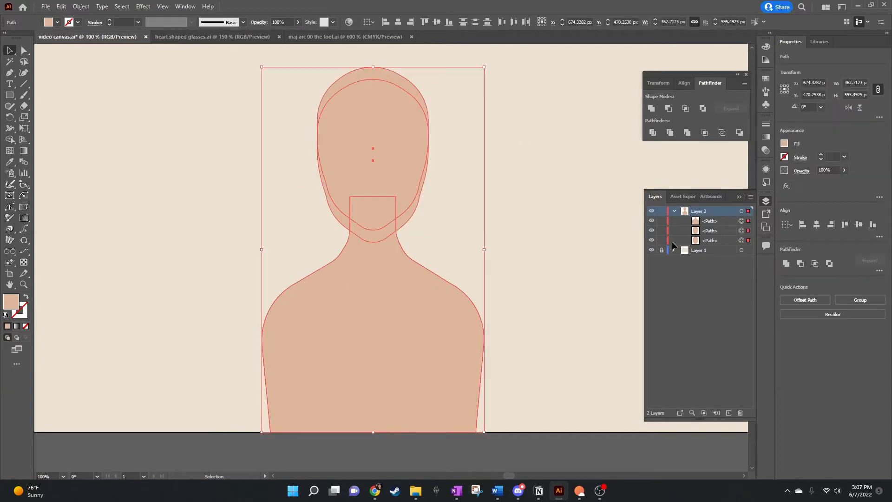
pyautogui.click(9, 140)
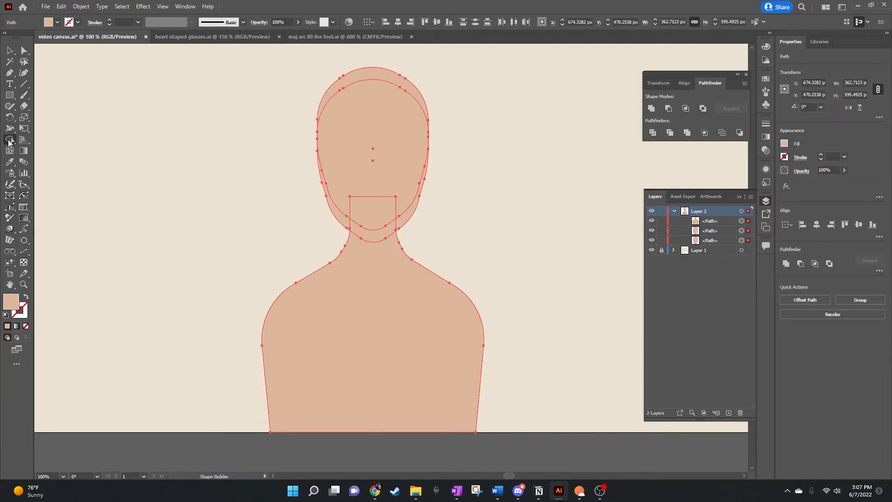
pyautogui.click(342, 222)
pyautogui.click(405, 223)
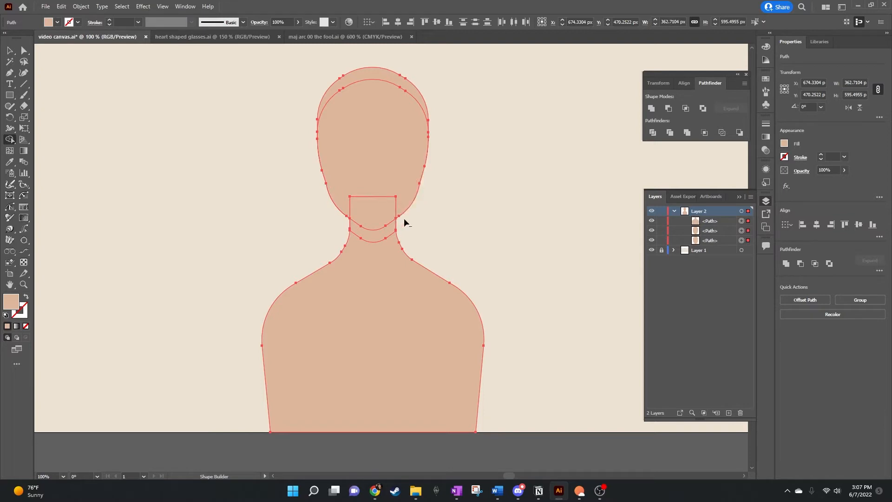
pyautogui.click(13, 51)
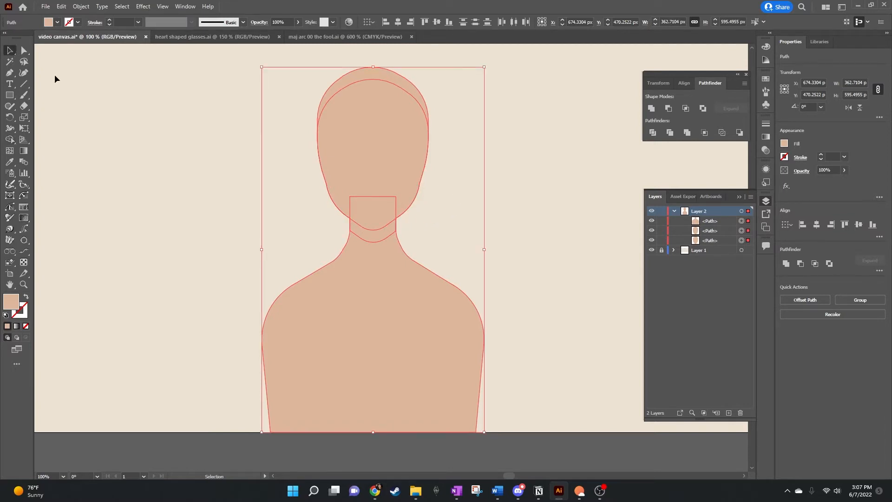
pyautogui.click(192, 171)
pyautogui.click(380, 154)
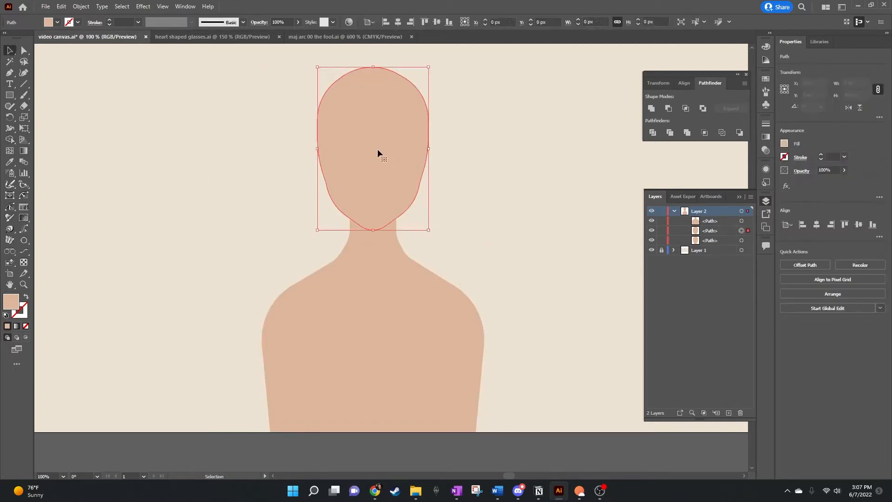
pyautogui.click(428, 293)
pyautogui.click(522, 203)
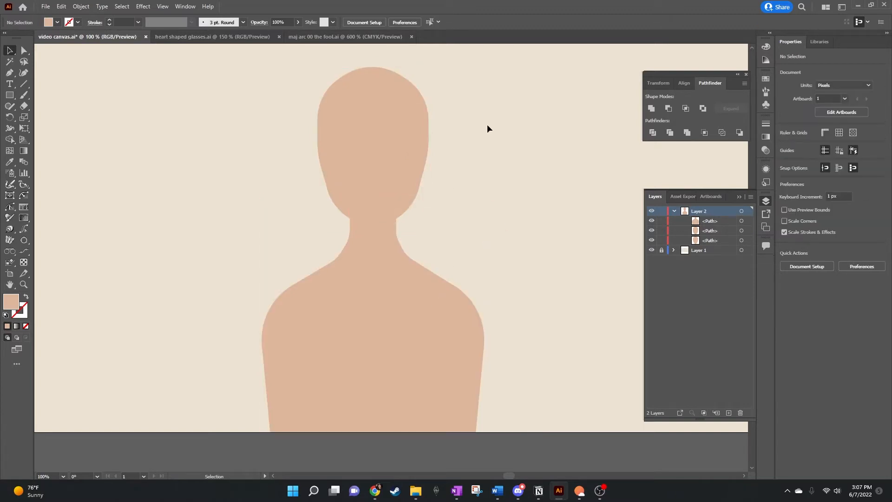
pyautogui.moveTo(488, 126); pyautogui.dragTo(289, 338)
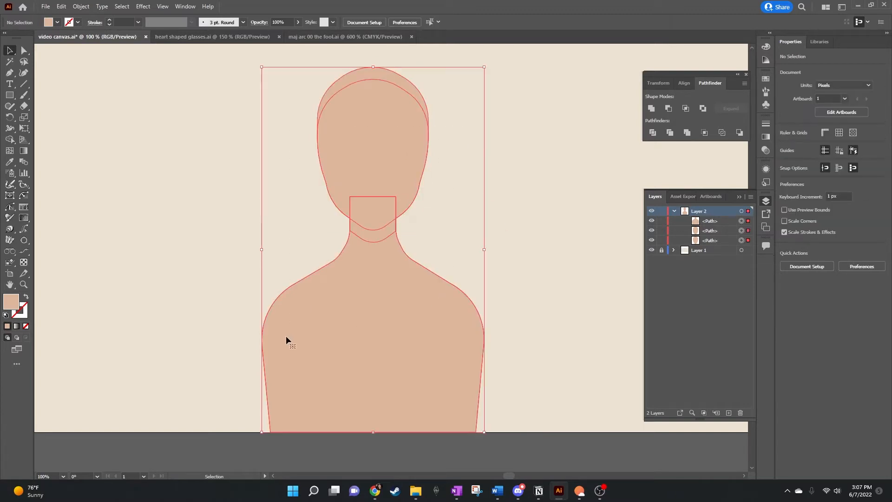
pyautogui.click(506, 133)
pyautogui.click(396, 80)
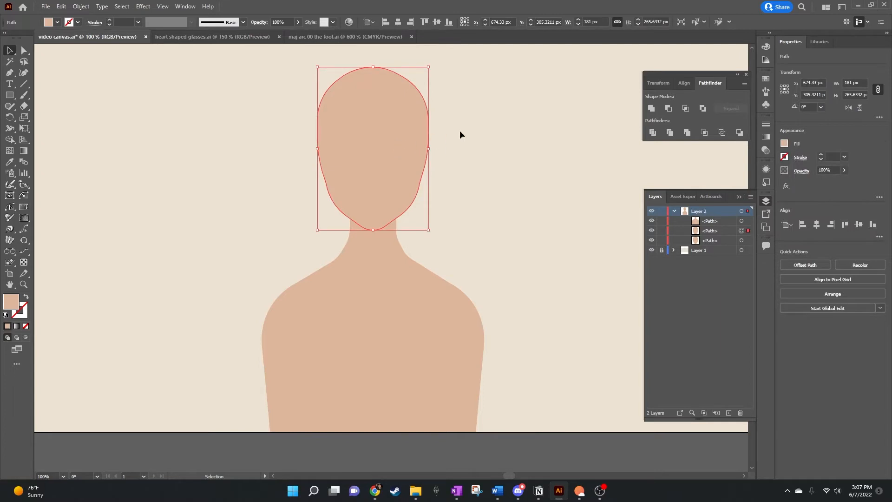
pyautogui.click(477, 159)
# Merge the overlapping head regions into one shape with the Shape Builder tool, keeping the curved strip below the chin separate.
pyautogui.moveTo(483, 105); pyautogui.dragTo(335, 344)
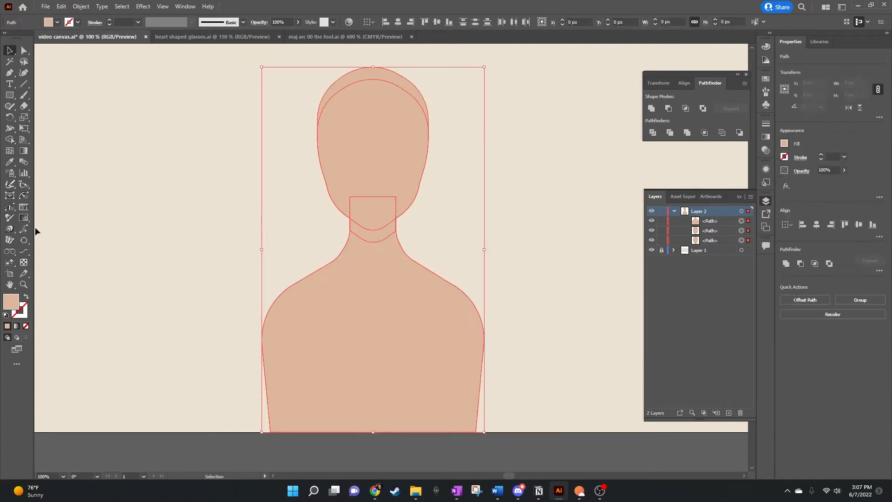
pyautogui.click(9, 139)
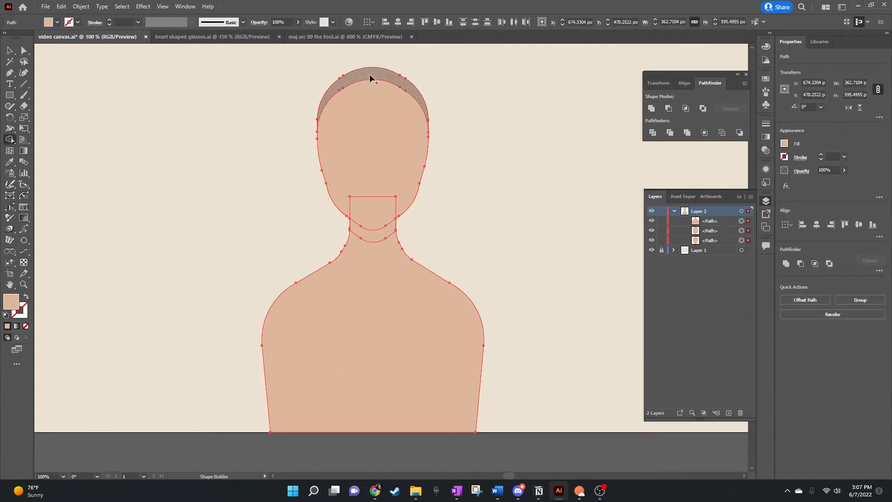
pyautogui.moveTo(369, 175); pyautogui.dragTo(367, 213)
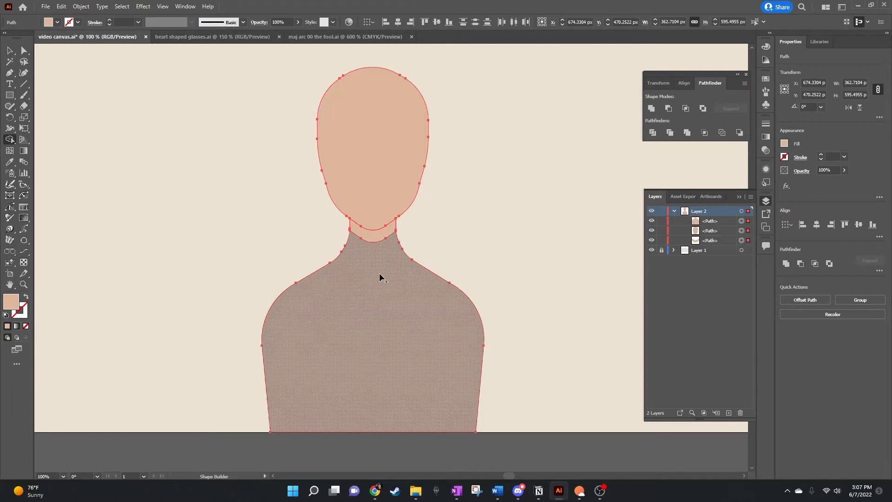
pyautogui.press('v')
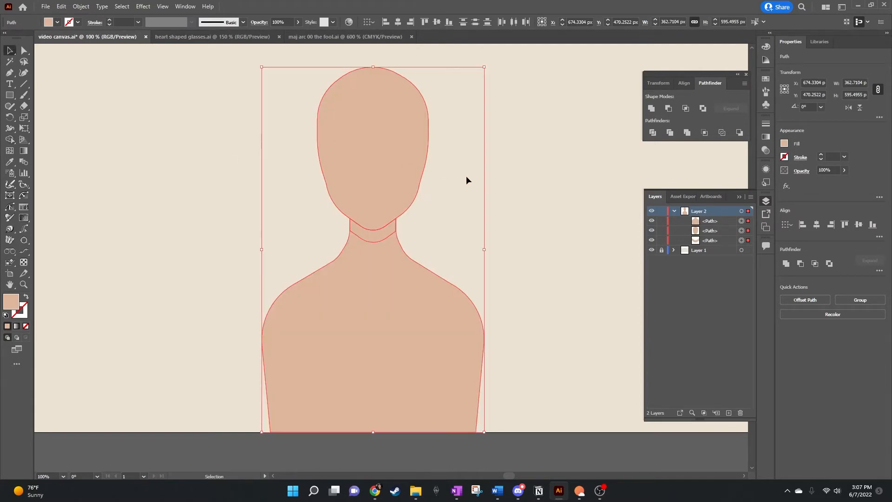
pyautogui.click(537, 192)
# Move the head and the torso aside one at a time to check their cut edges, undoing each move.
pyautogui.moveTo(406, 191); pyautogui.dragTo(534, 175)
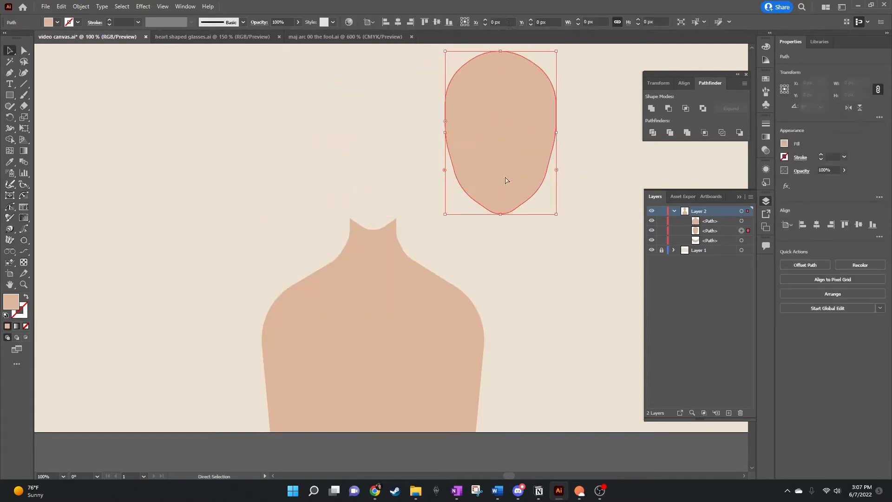
pyautogui.hotkey('ctrl', 'z')
pyautogui.moveTo(402, 289); pyautogui.dragTo(556, 283)
pyautogui.hotkey('ctrl', 'z')
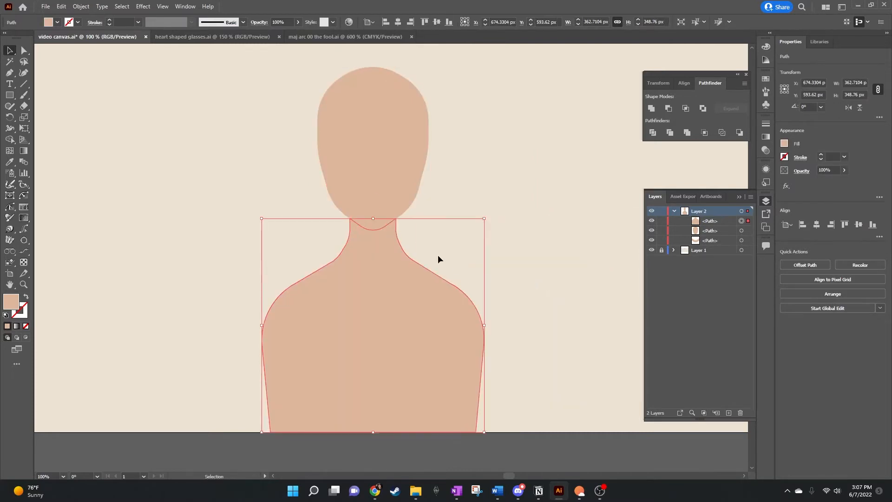
pyautogui.click(470, 176)
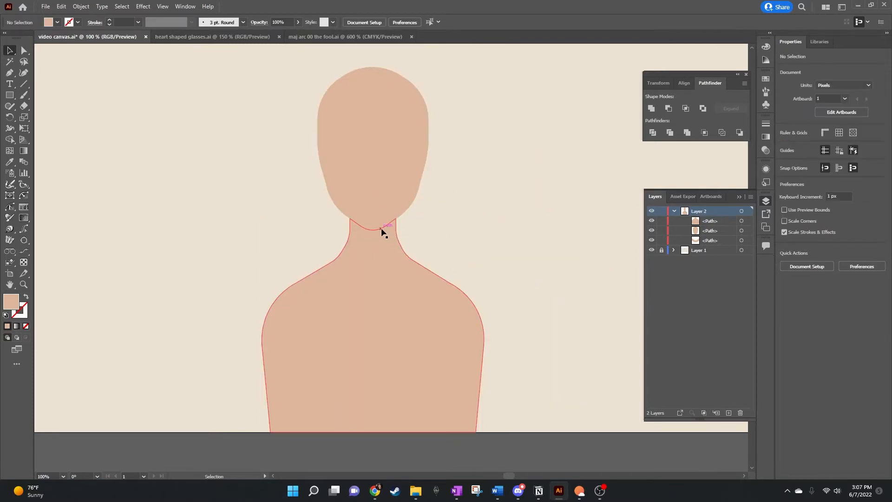
# Select the curved neck strip below the chin and bring it forward one level in the stacking order.
pyautogui.click(723, 240)
pyautogui.click(748, 241)
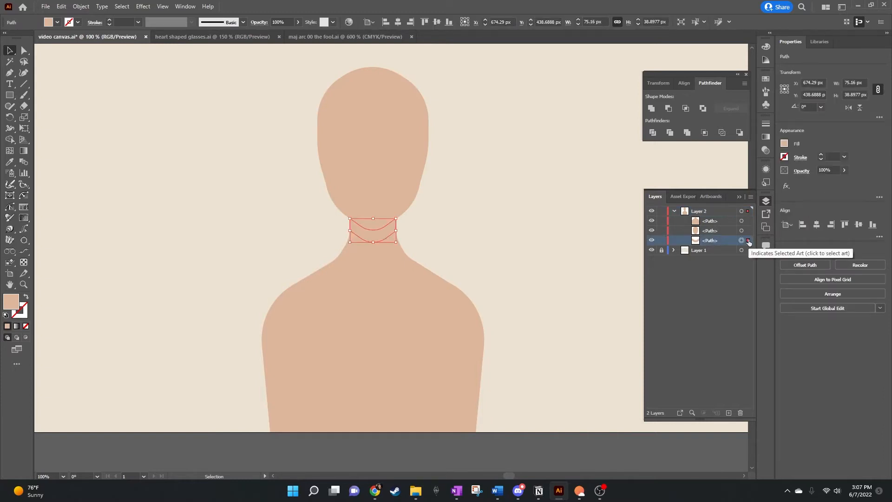
pyautogui.hotkey('ctrl', ']')
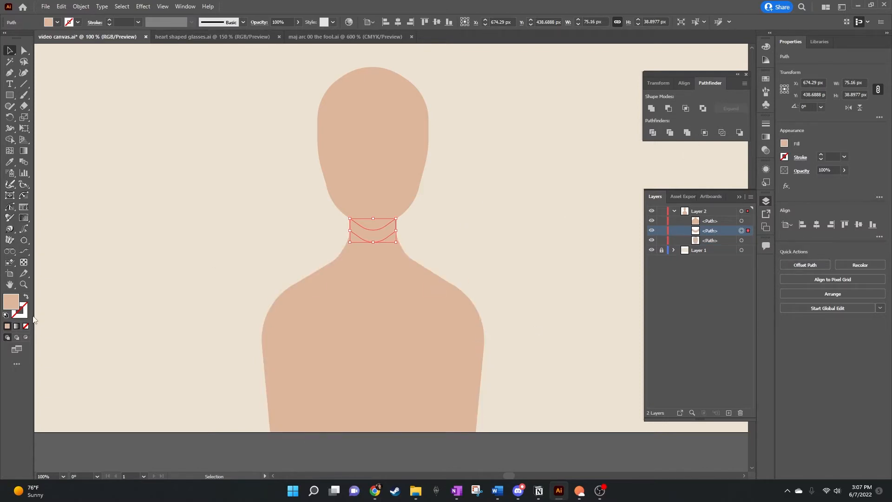
# Recolor the selected neck strip a darker brown, C4906C, with 45% saturation and 77% brightness.
pyautogui.doubleClick(11, 302)
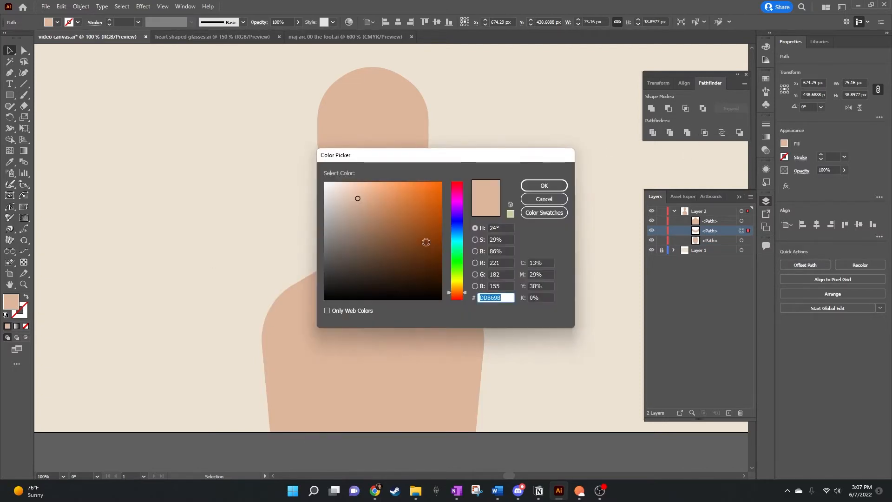
pyautogui.click(483, 240)
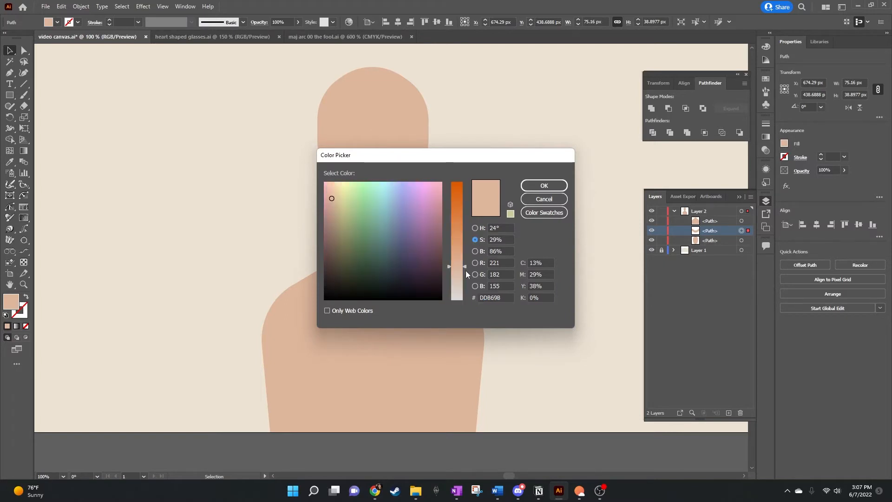
pyautogui.moveTo(466, 270); pyautogui.dragTo(461, 246)
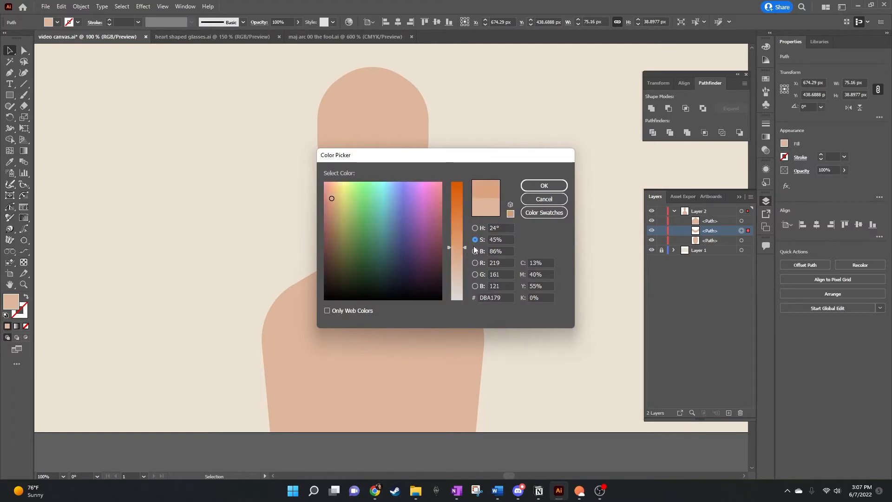
pyautogui.click(475, 251)
pyautogui.click(458, 208)
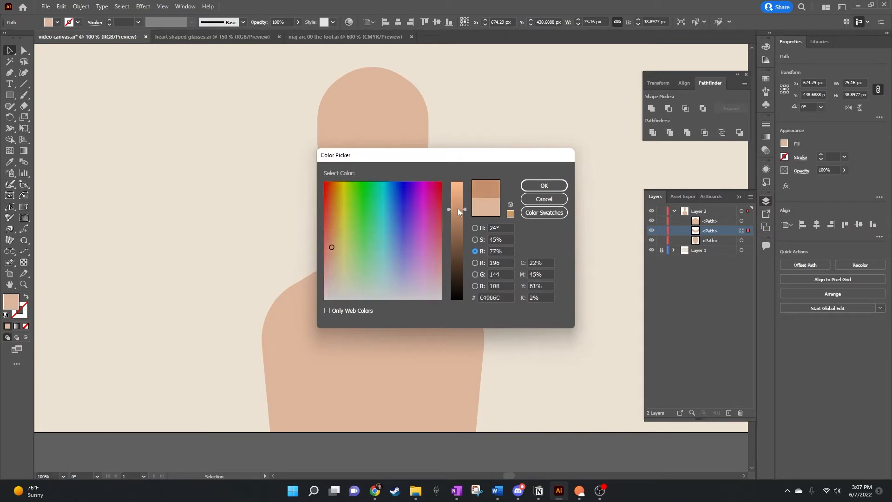
pyautogui.click(545, 186)
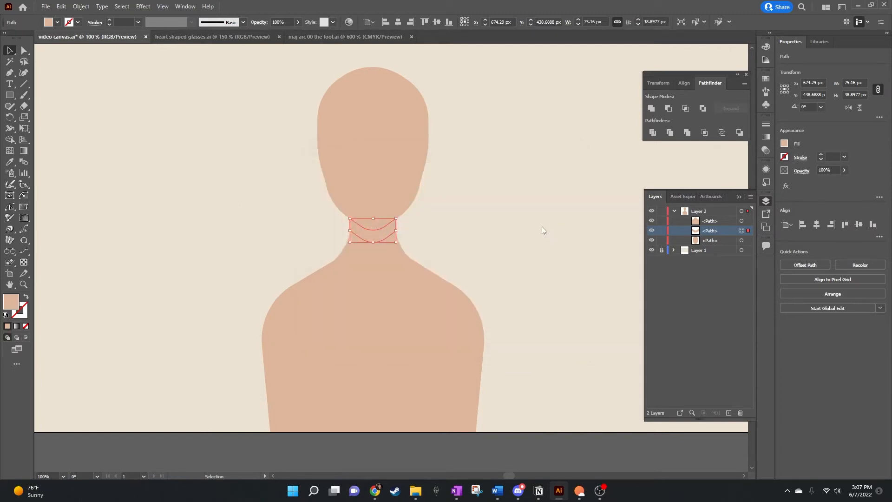
pyautogui.click(523, 247)
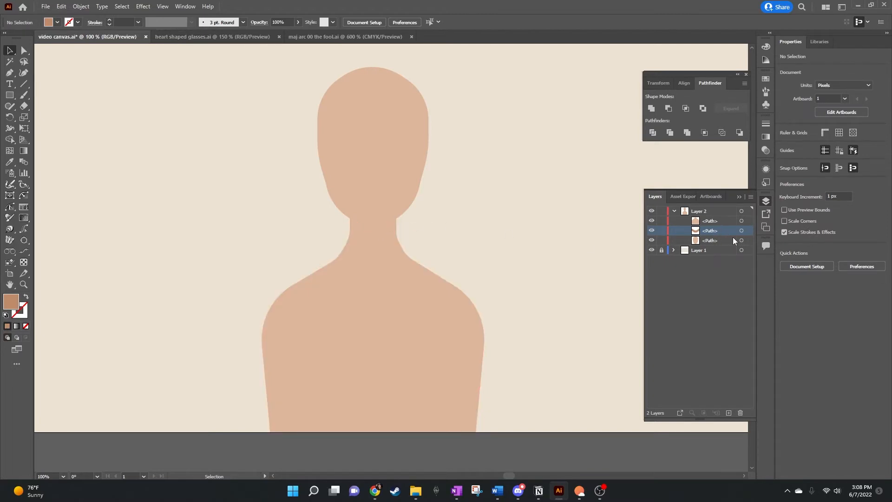
# Bring the darker neck strip to the front of the layer so it overlaps the torso as a chin shadow.
pyautogui.click(748, 230)
pyautogui.hotkey('ctrl', 'shift', ']')
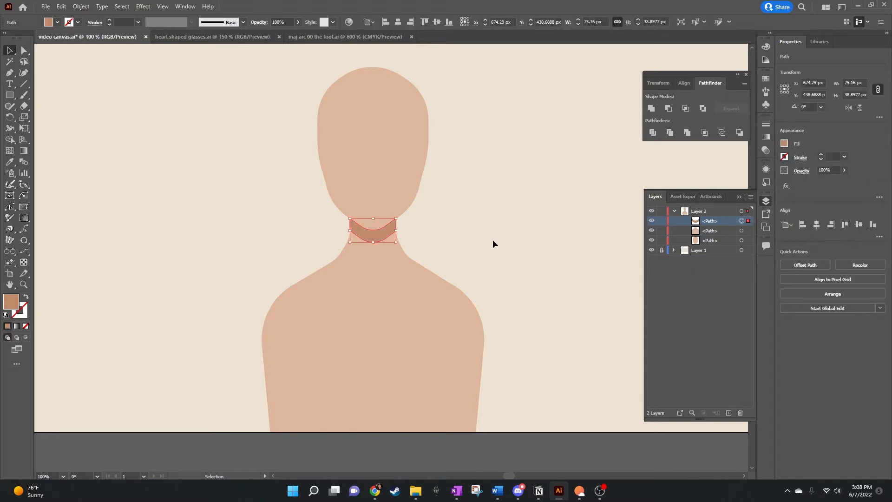
pyautogui.click(493, 235)
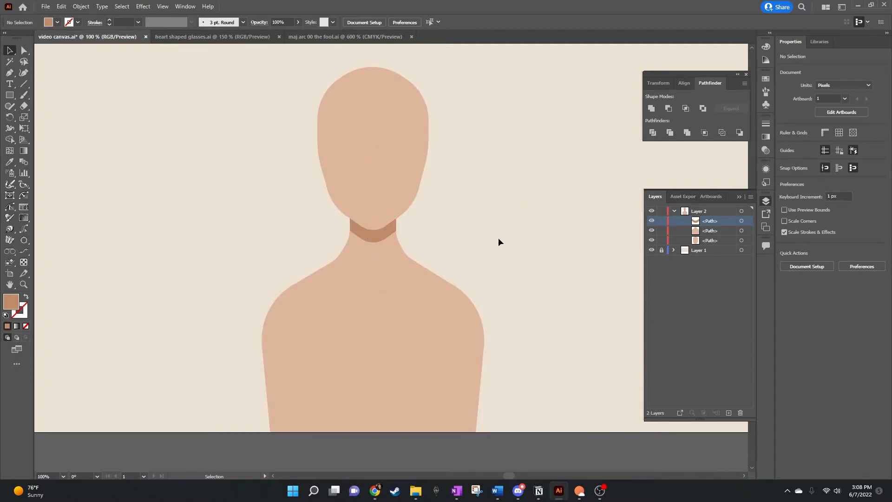
# Copy the torso shape and paste the duplicate in place in front of the other shapes.
pyautogui.click(356, 314)
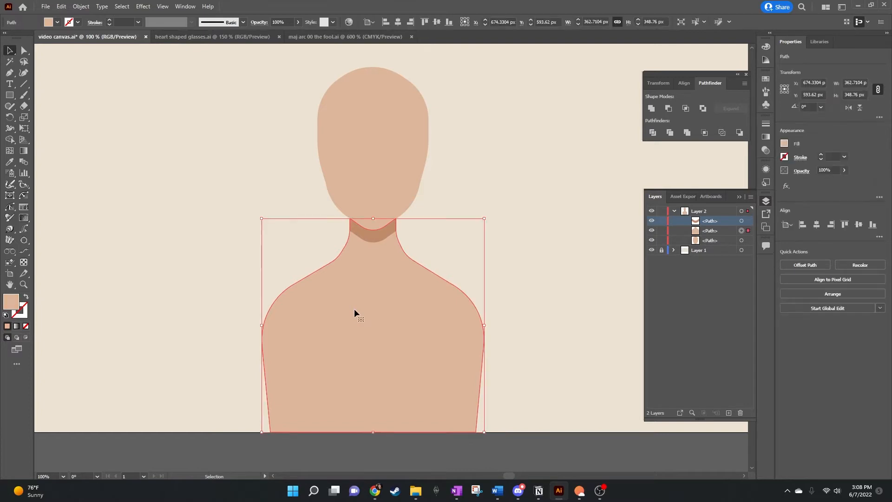
pyautogui.press('a')
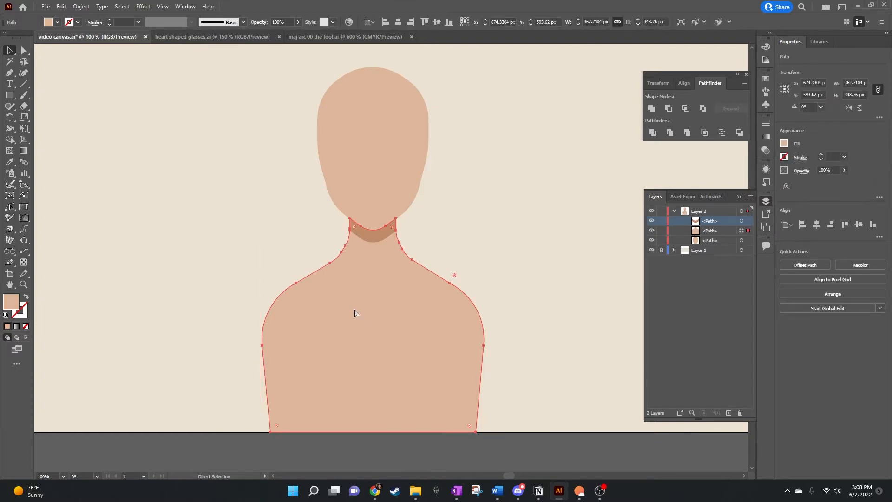
pyautogui.press('v')
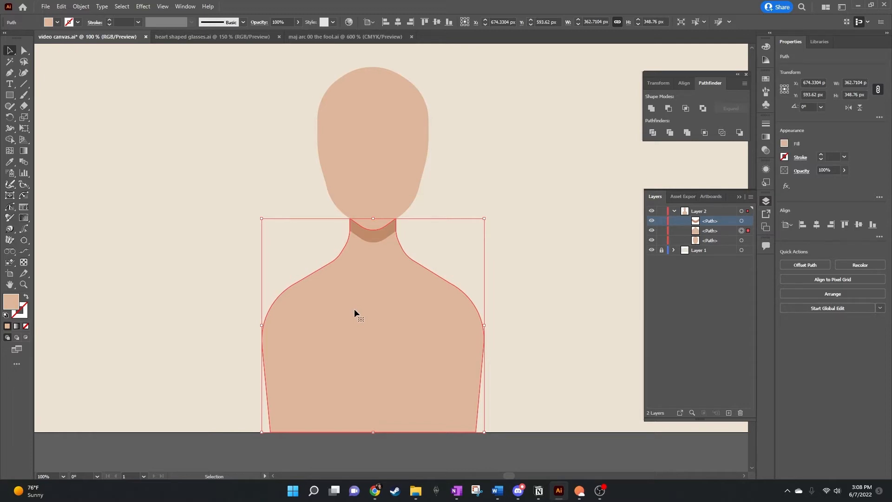
pyautogui.hotkey('ctrl', 'c')
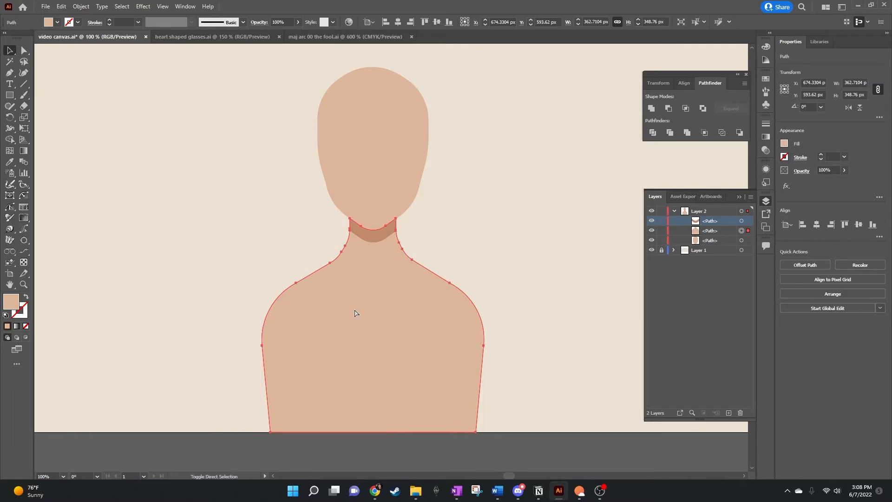
pyautogui.hotkey('ctrl', 'f')
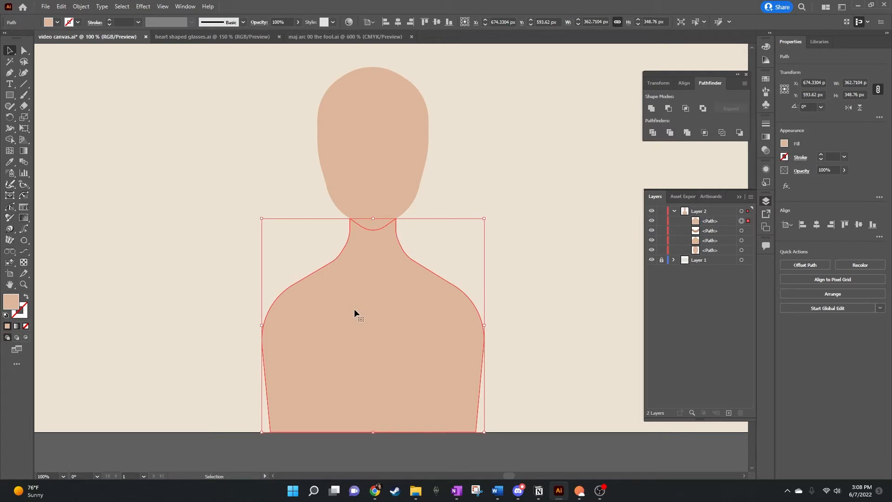
pyautogui.click(467, 182)
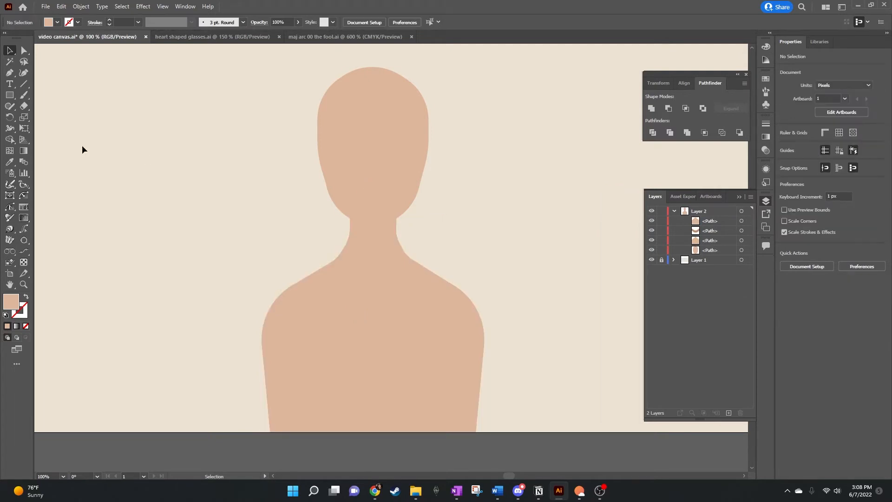
# Fill the front torso copy with the golden orange swatch from the custom color group.
pyautogui.click(308, 357)
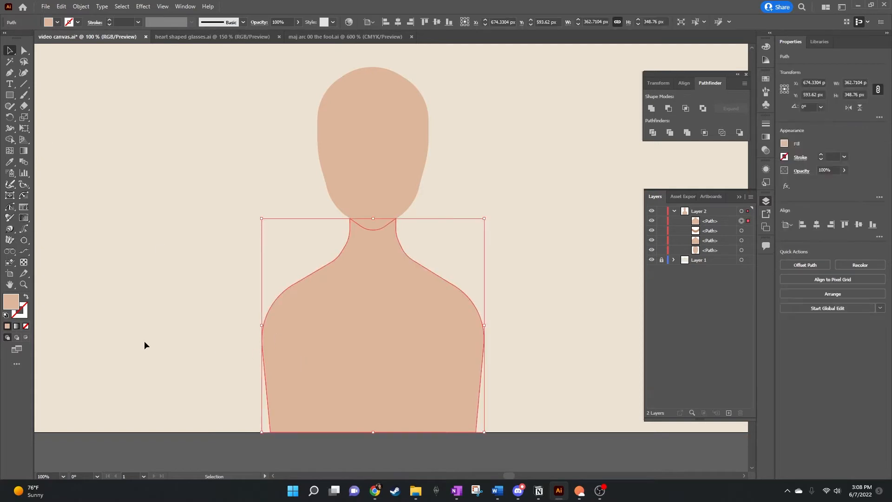
pyautogui.doubleClick(12, 307)
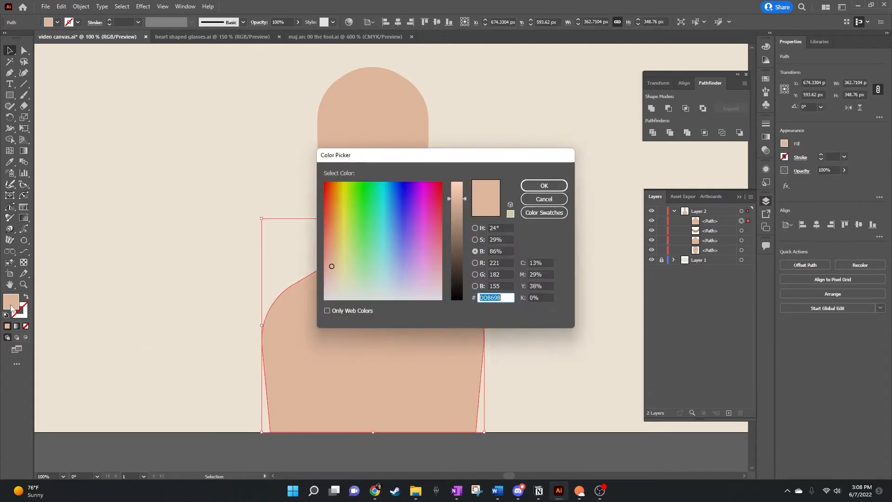
pyautogui.click(545, 200)
pyautogui.click(766, 79)
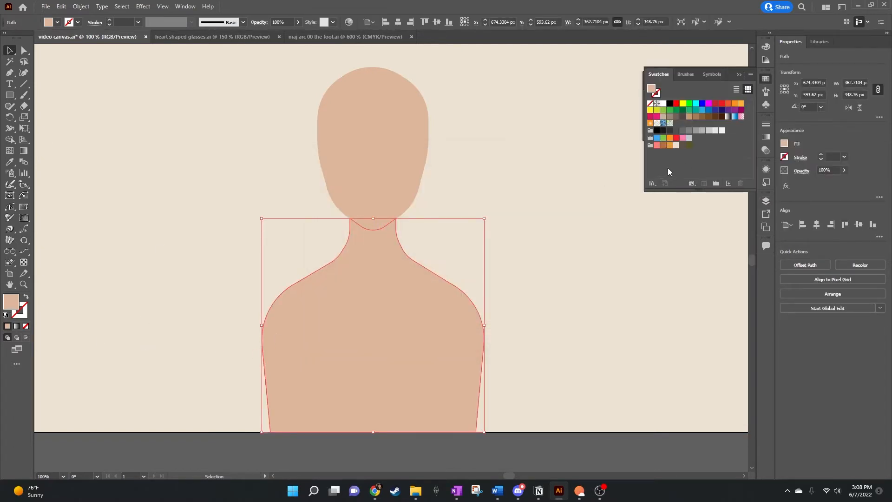
pyautogui.click(669, 145)
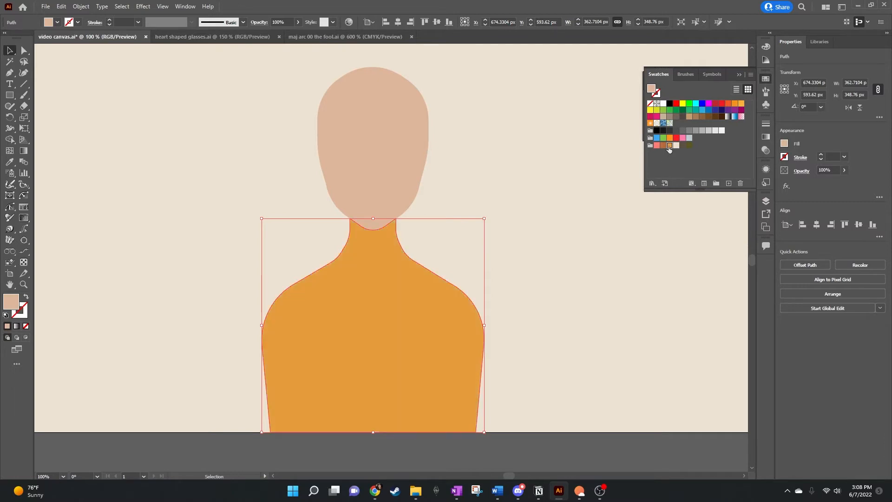
pyautogui.click(536, 226)
# Draw an orange ellipse about 276 by 368 px over the lower head, neck and upper chest.
pyautogui.click(398, 304)
pyautogui.click(10, 95)
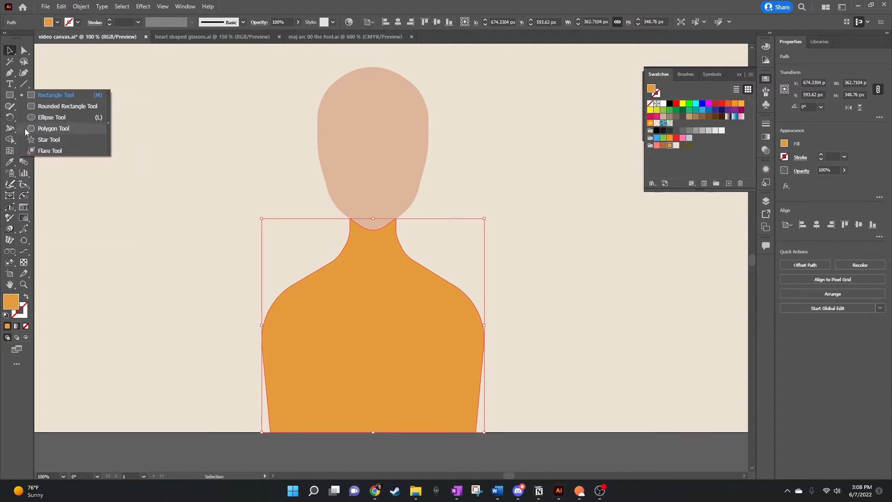
pyautogui.click(51, 118)
pyautogui.moveTo(285, 125); pyautogui.dragTo(455, 350)
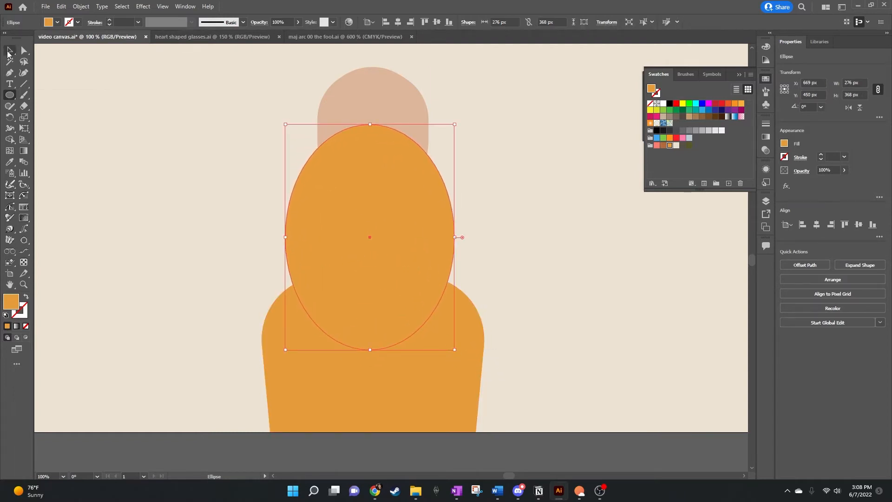
# Align all shapes to a common horizontal center and move the ellipse slightly upward.
pyautogui.press('v')
pyautogui.scroll(-2, 288, 98)
pyautogui.hotkey('ctrl', 'a')
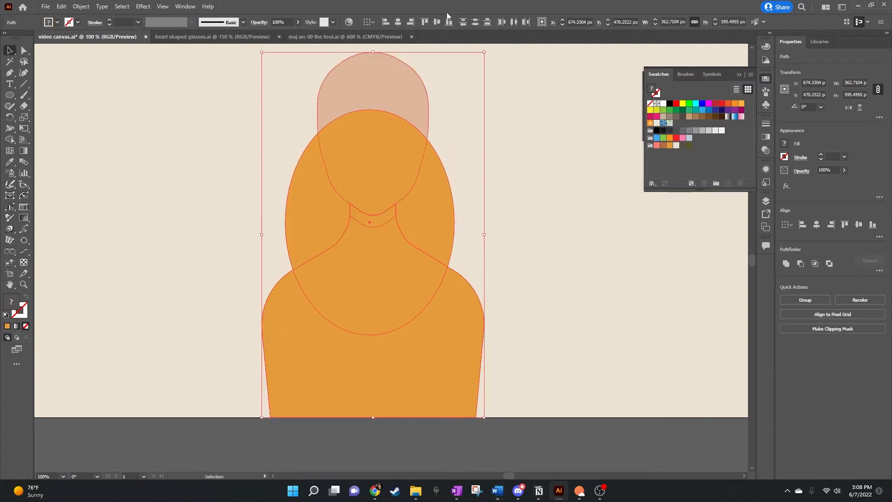
pyautogui.click(398, 21)
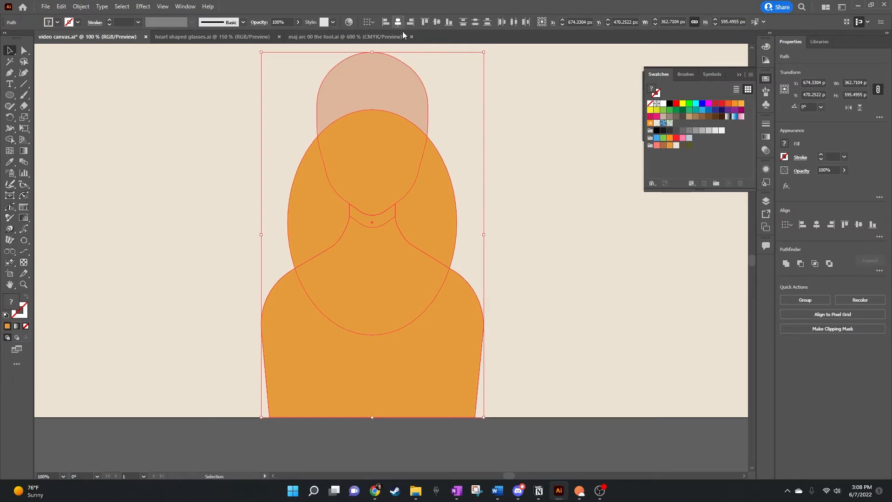
pyautogui.click(559, 204)
pyautogui.moveTo(450, 219); pyautogui.dragTo(442, 208)
# Cut the ellipse and its overlap out of the orange torso copy with the Shape Builder tool, leaving a scooped neckline.
pyautogui.keyDown('shift'); pyautogui.click(456, 285); pyautogui.keyUp('shift')
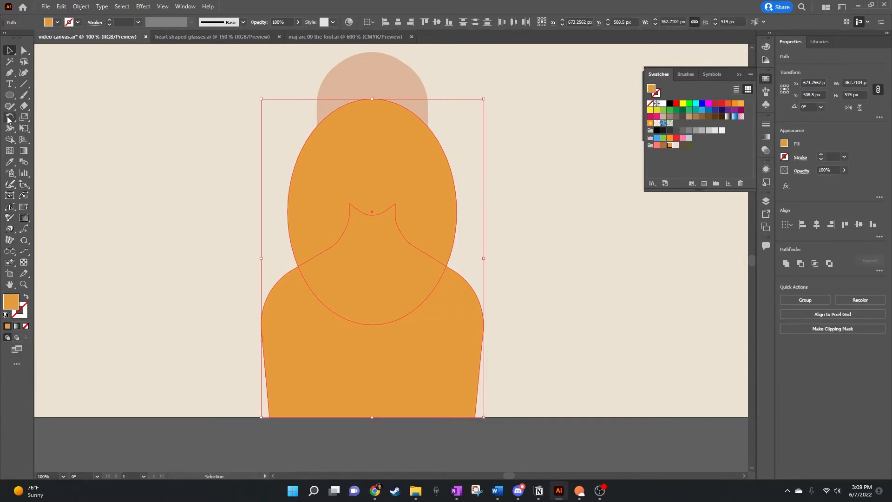
pyautogui.click(11, 140)
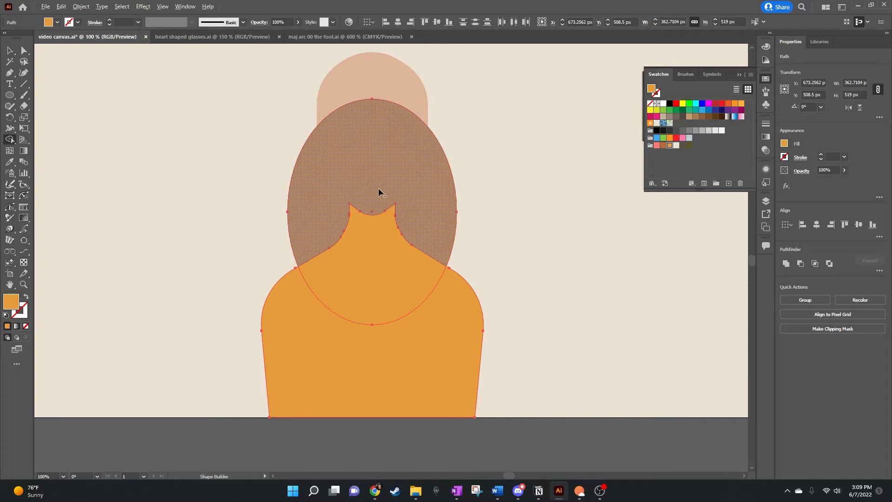
pyautogui.moveTo(379, 194); pyautogui.dragTo(375, 249)
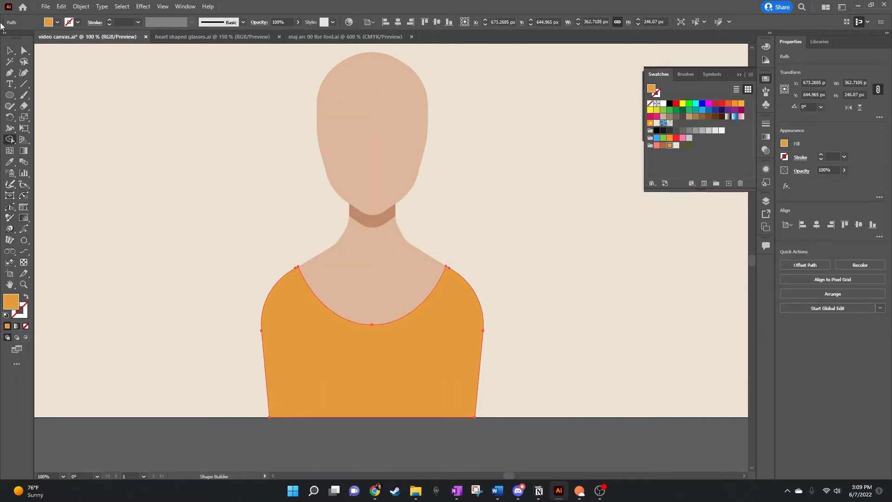
pyautogui.click(10, 50)
pyautogui.click(138, 136)
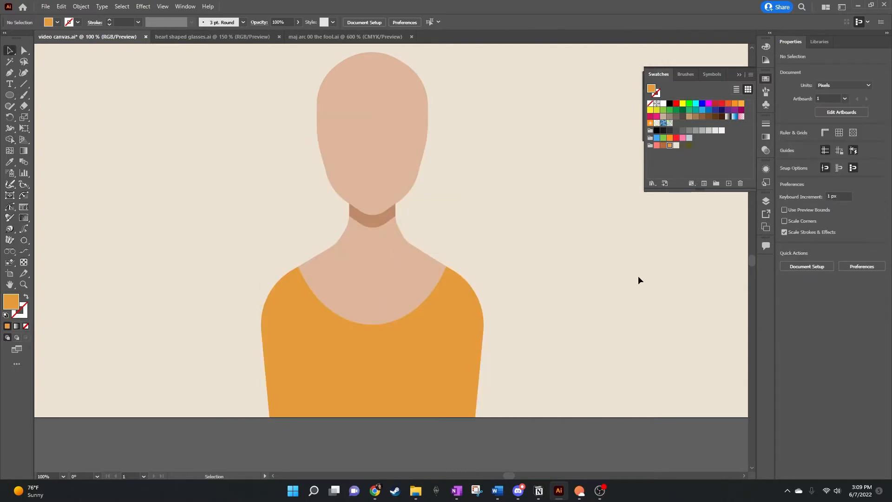
# Offset the orange shirt's path outward by 5 px with round joins.
pyautogui.click(446, 346)
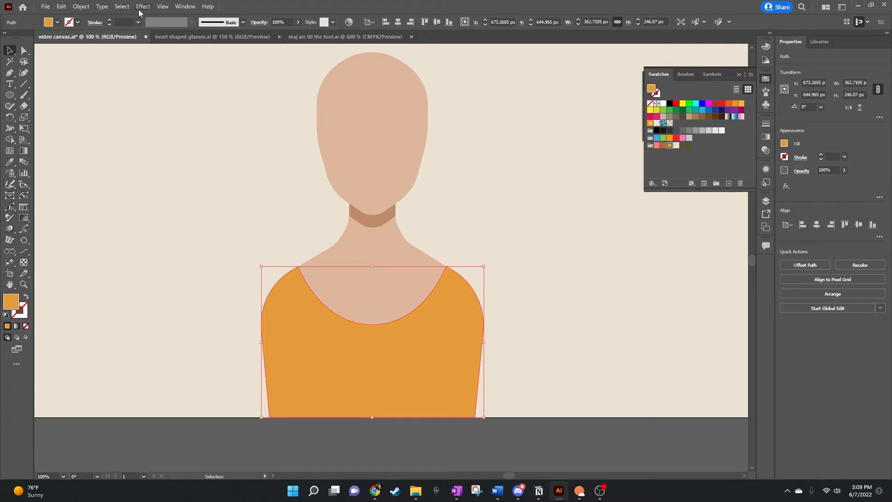
pyautogui.click(81, 7)
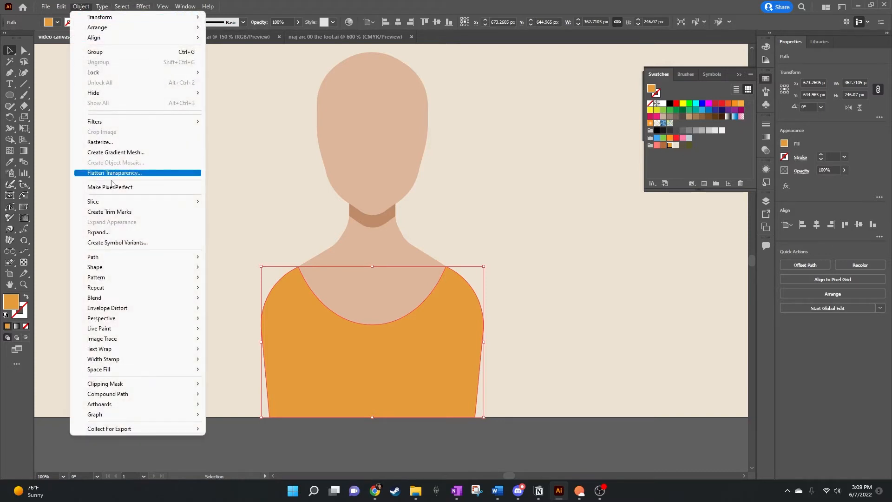
pyautogui.moveTo(129, 261)
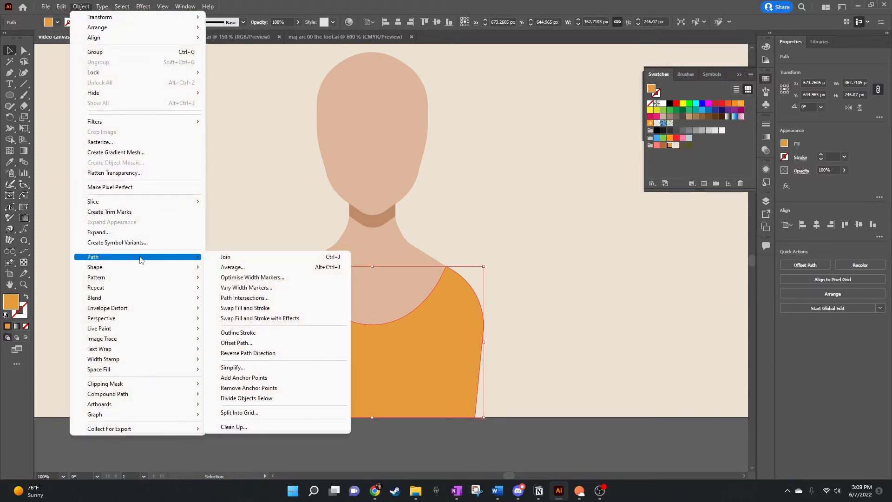
pyautogui.click(251, 343)
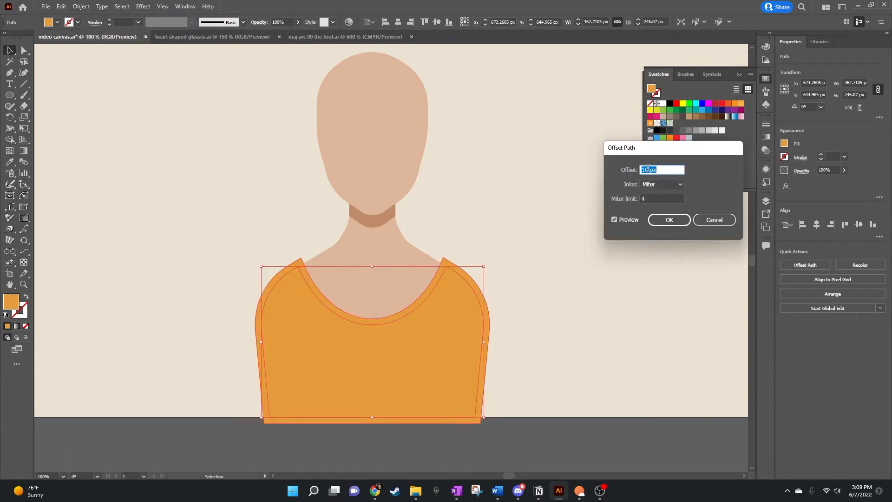
pyautogui.click(648, 169)
pyautogui.moveTo(648, 170); pyautogui.dragTo(644, 170)
pyautogui.write('5')
pyautogui.click(660, 199)
pyautogui.click(661, 185)
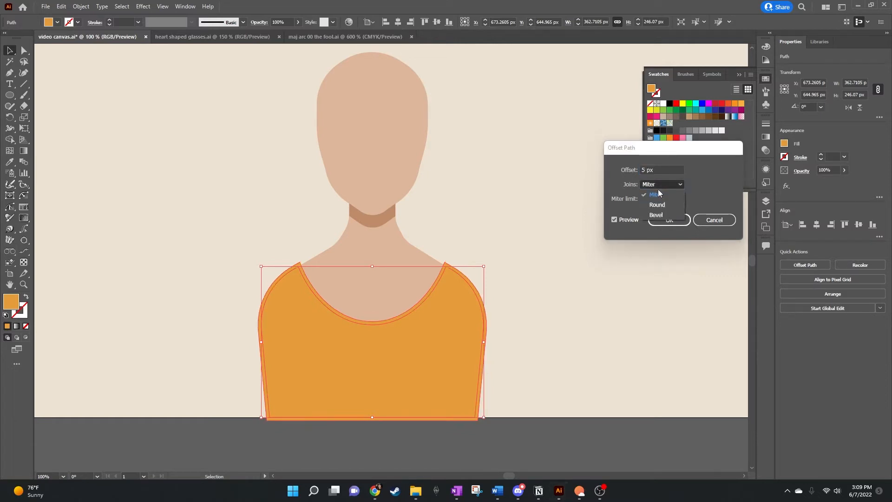
pyautogui.click(662, 200)
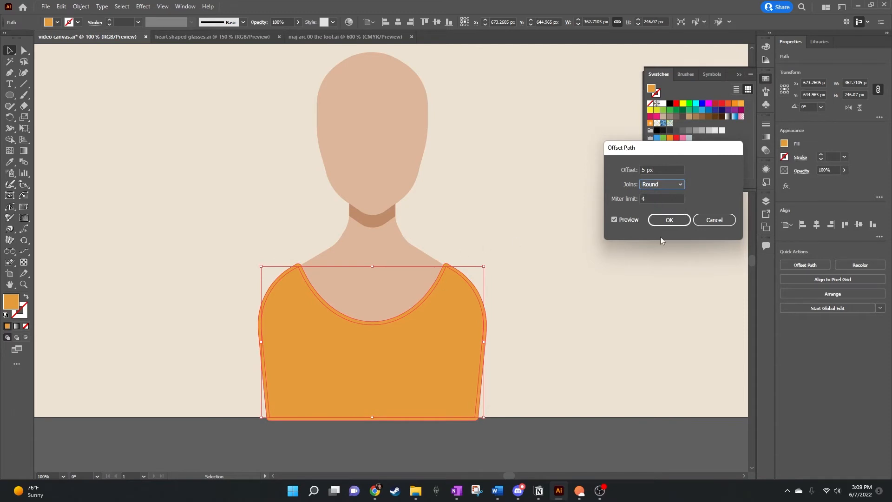
pyautogui.click(670, 220)
pyautogui.click(571, 258)
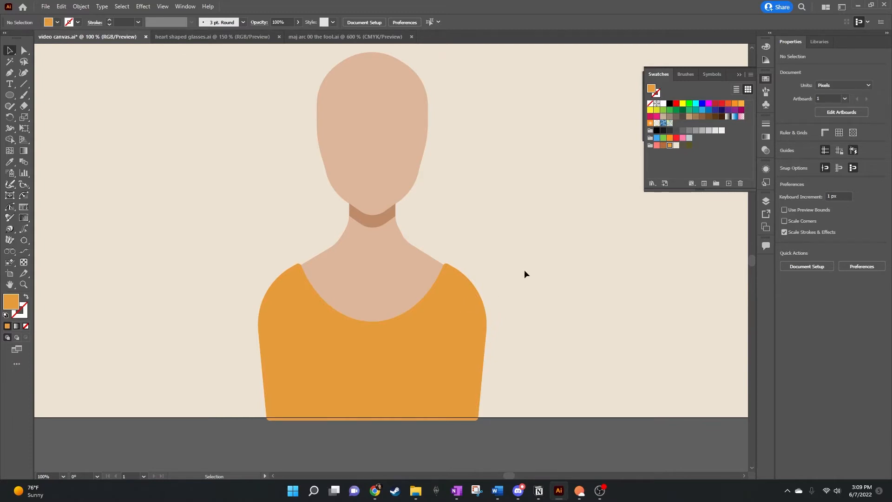
pyautogui.scroll(1, 524, 271)
pyautogui.scroll(2, 524, 269)
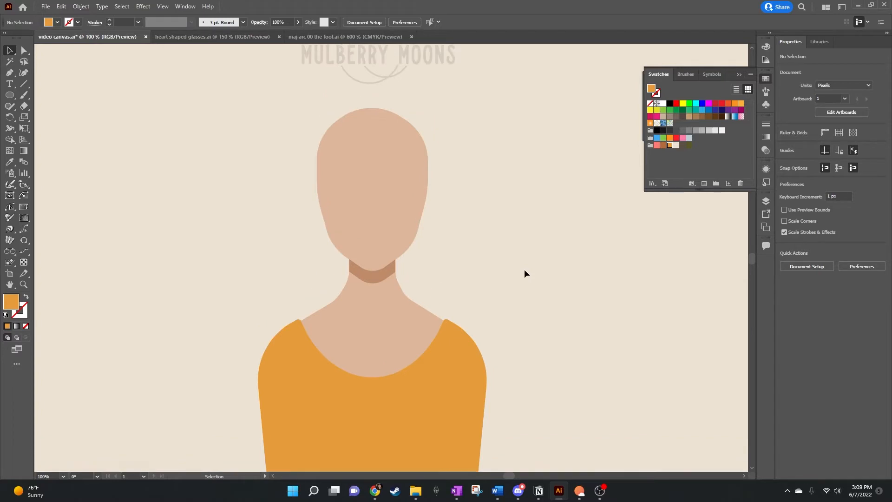
pyautogui.scroll(1, 524, 273)
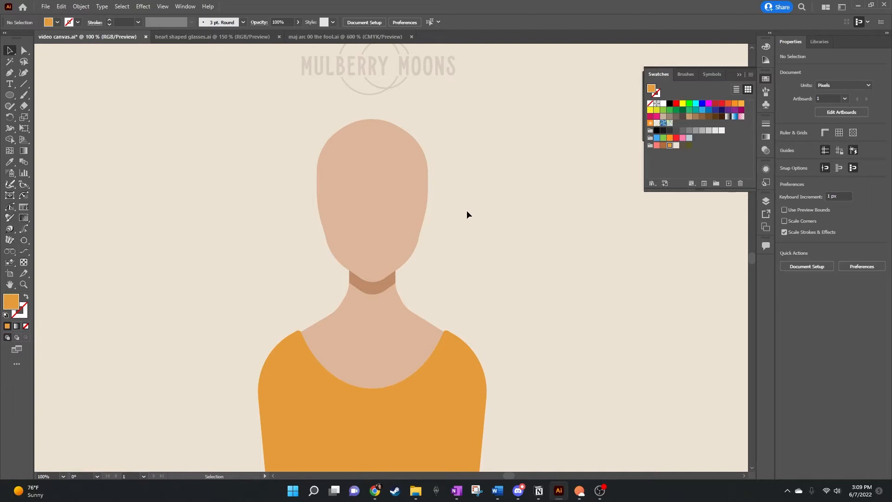
# Draw an ellipse about 188 by 256 px over the left part of the head and fill it dark brown.
pyautogui.scroll(2, 467, 212)
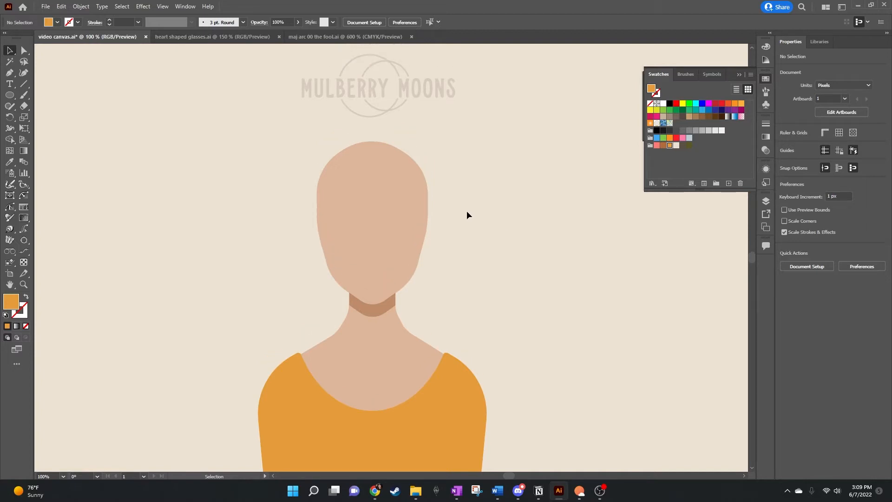
pyautogui.click(8, 96)
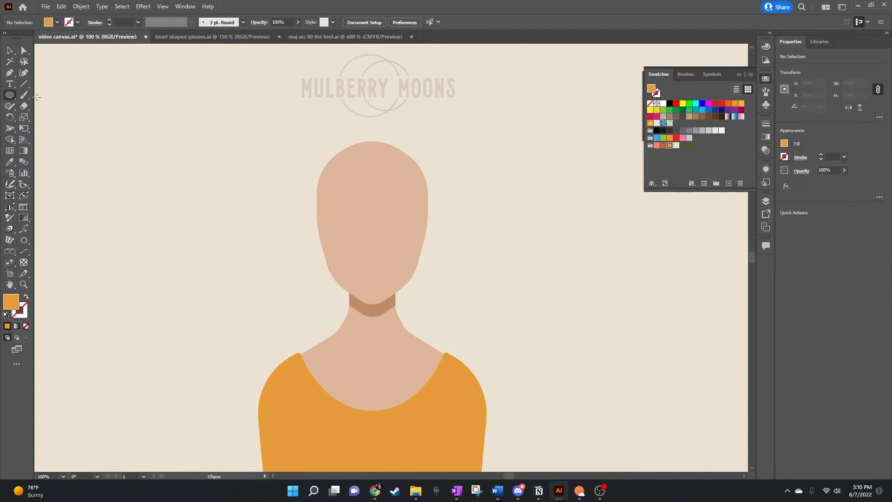
pyautogui.moveTo(284, 129); pyautogui.dragTo(398, 286)
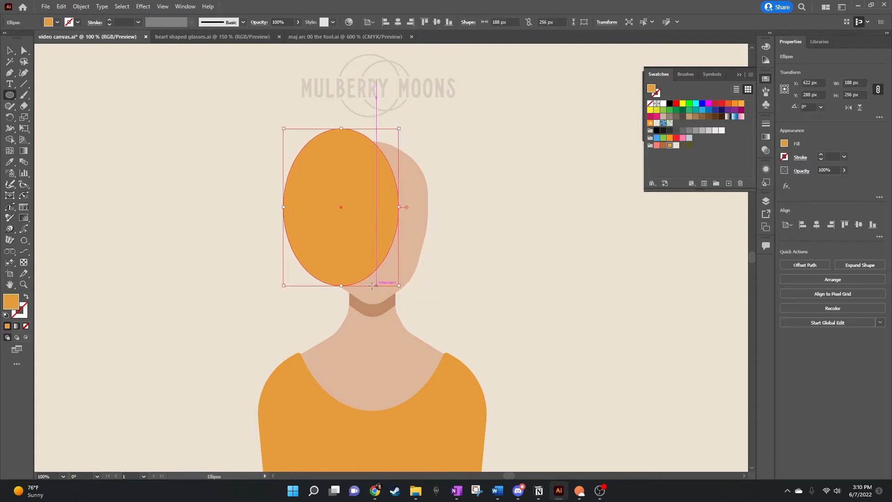
pyautogui.click(682, 116)
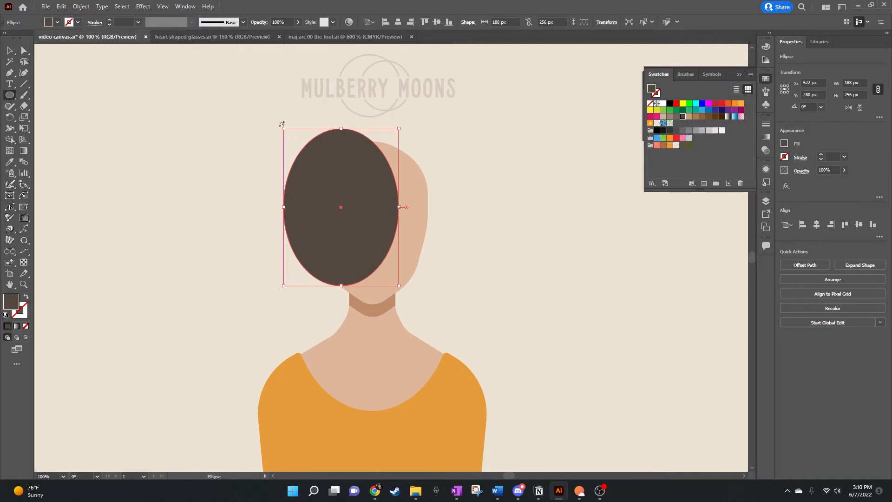
# Rotate the dark brown ellipse about 17° counterclockwise and move it slightly upward.
pyautogui.moveTo(281, 124); pyautogui.dragTo(219, 116)
pyautogui.press('v')
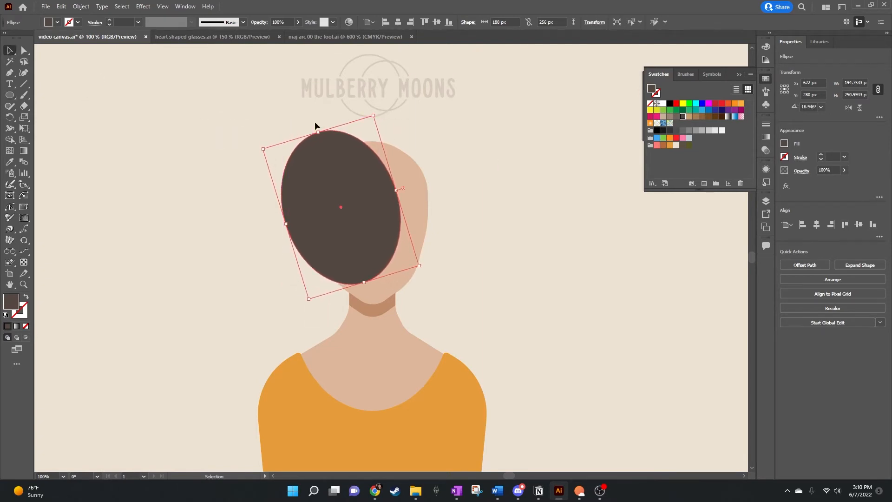
pyautogui.click(527, 190)
pyautogui.moveTo(369, 187); pyautogui.dragTo(370, 186)
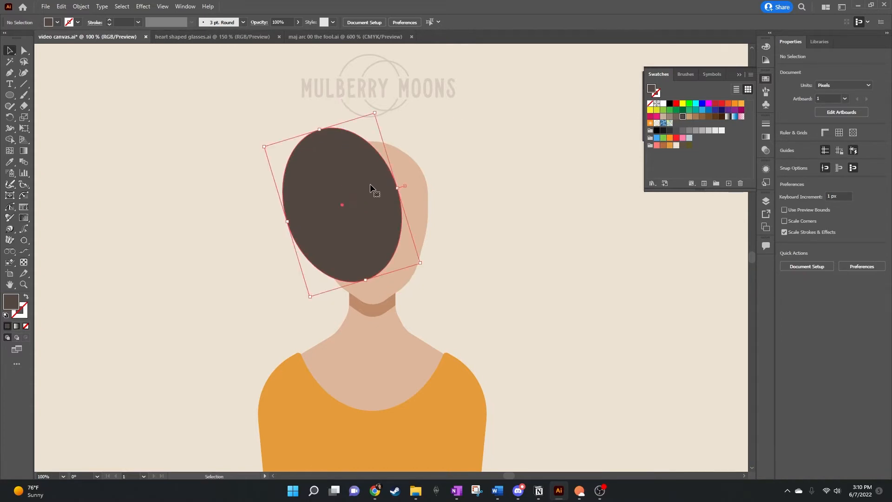
# Send the tilted dark brown ellipse behind the head shape.
pyautogui.press('a')
pyautogui.hotkey('ctrl', '[')
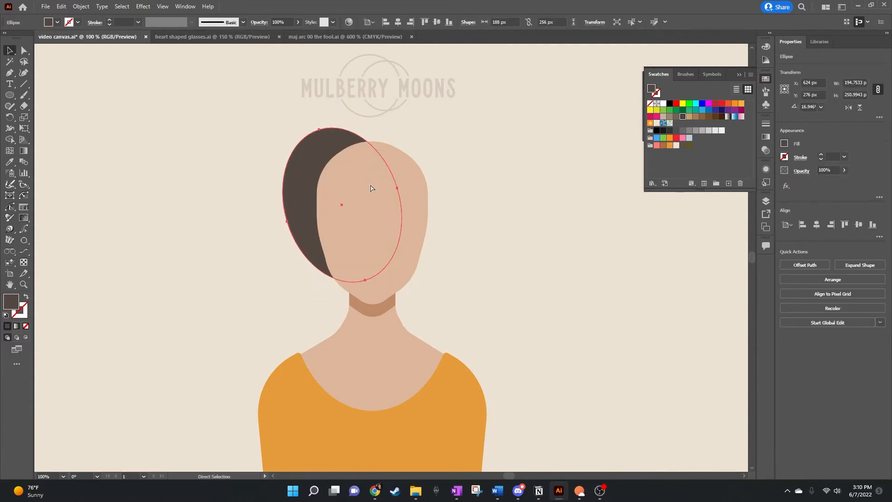
pyautogui.press('v')
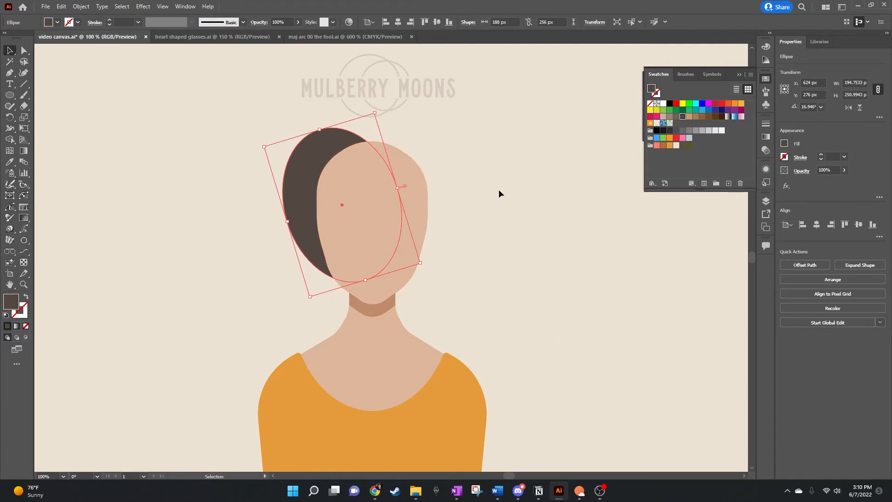
pyautogui.click(506, 190)
# Reshape the hair's crown by moving its top anchor to about X 604, Y 148 px and extending its right handle almost horizontally.
pyautogui.click(322, 149)
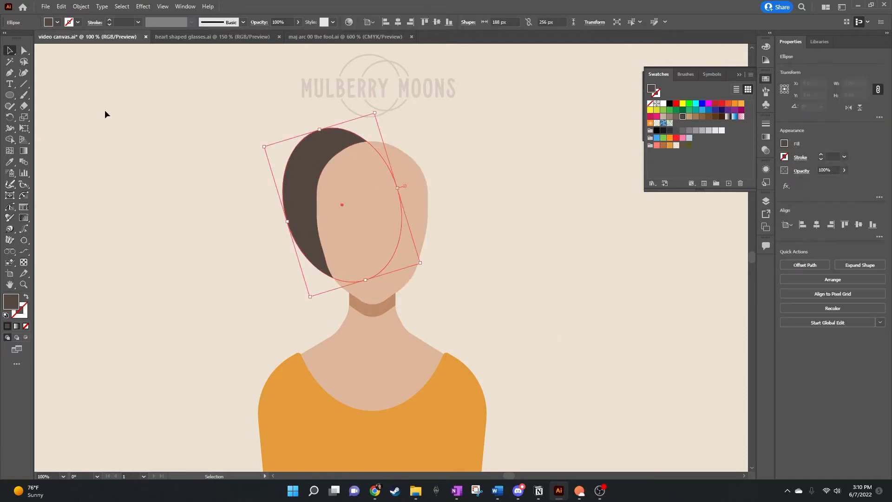
pyautogui.click(24, 50)
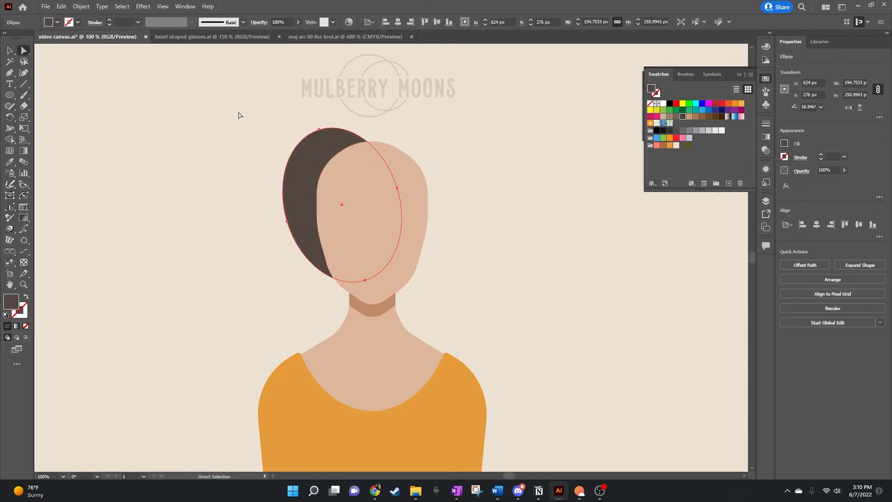
pyautogui.click(320, 133)
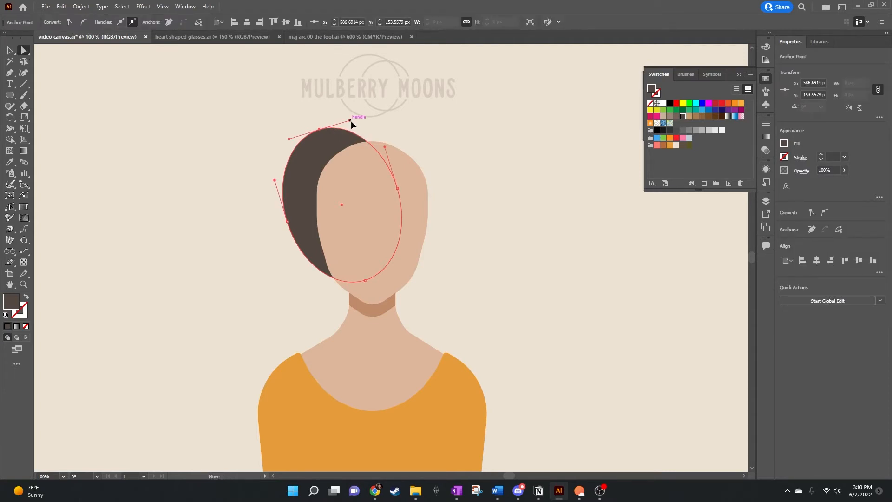
pyautogui.moveTo(350, 121); pyautogui.dragTo(352, 126)
pyautogui.moveTo(352, 133); pyautogui.dragTo(392, 125)
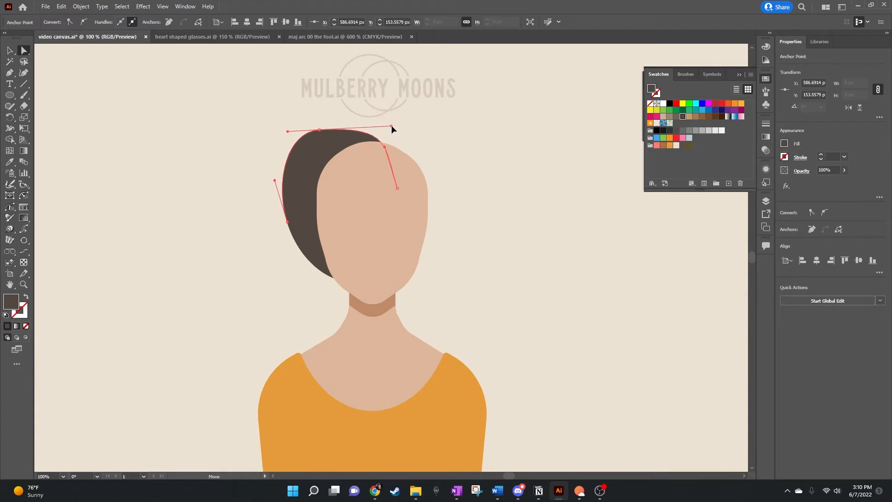
pyautogui.moveTo(322, 129); pyautogui.dragTo(328, 127)
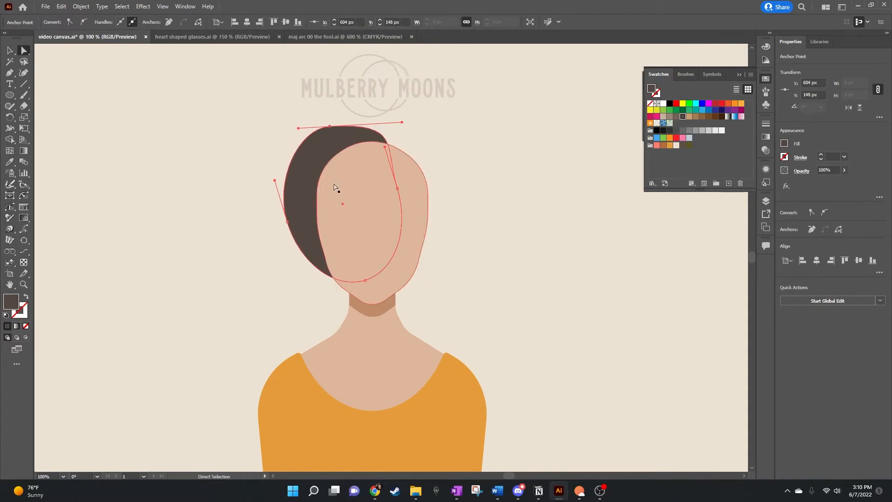
pyautogui.click(475, 143)
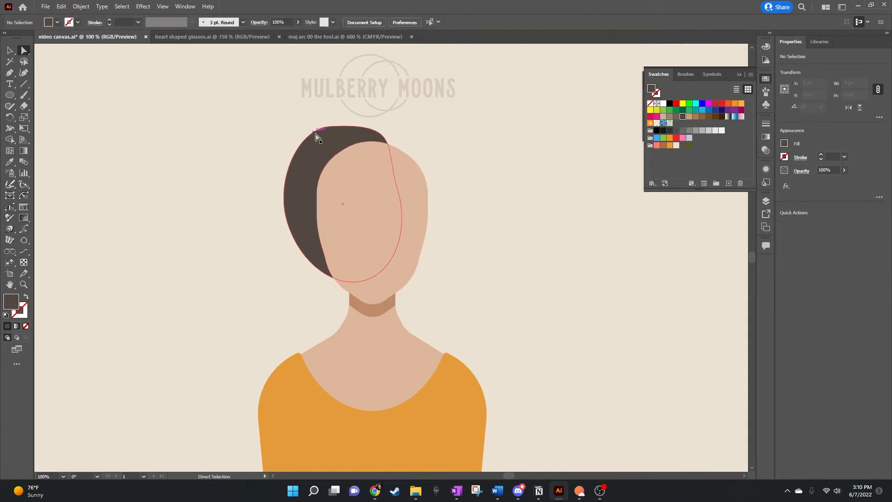
pyautogui.click(330, 140)
pyautogui.click(330, 127)
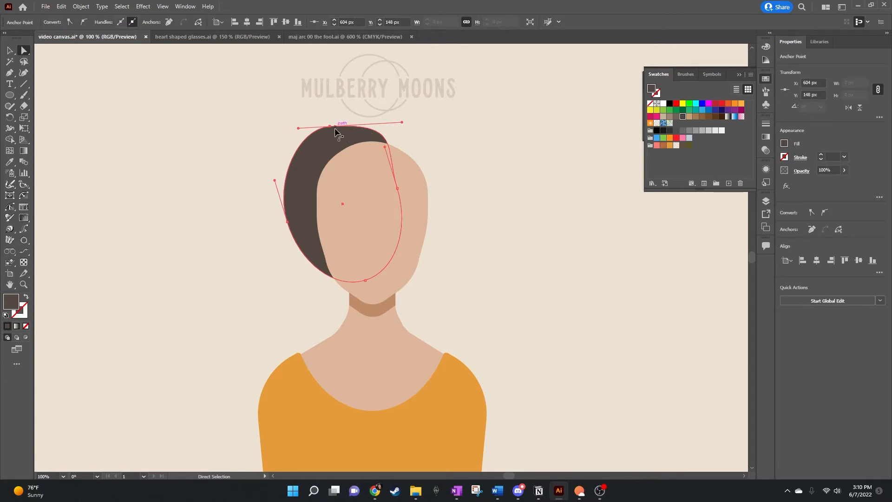
pyautogui.moveTo(404, 124); pyautogui.dragTo(382, 124)
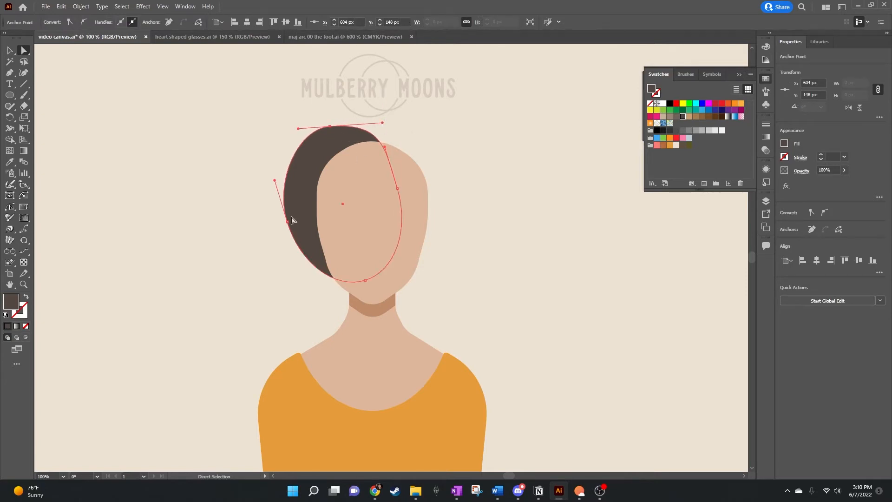
# Move the hair's outer left anchor inward to about X 553, Y 285 px and extend the bottom anchor's left handle outward.
pyautogui.click(287, 222)
pyautogui.moveTo(287, 226); pyautogui.dragTo(298, 210)
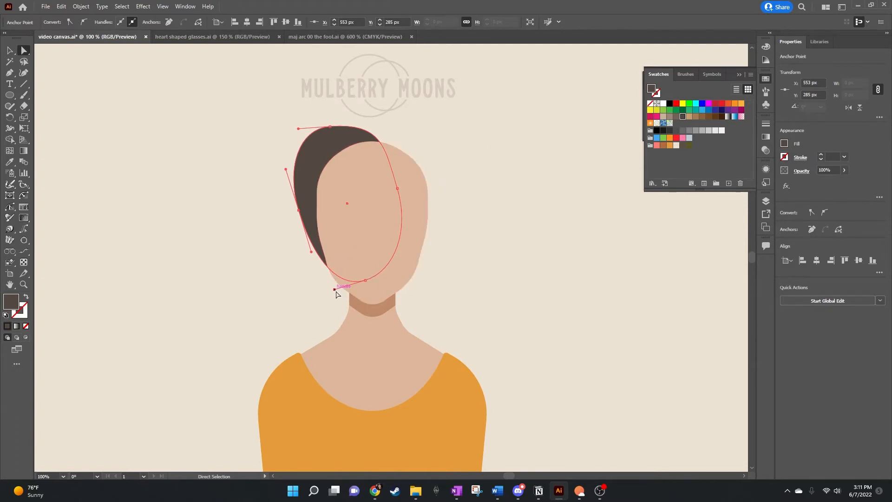
pyautogui.moveTo(335, 290); pyautogui.dragTo(326, 295)
pyautogui.click(462, 177)
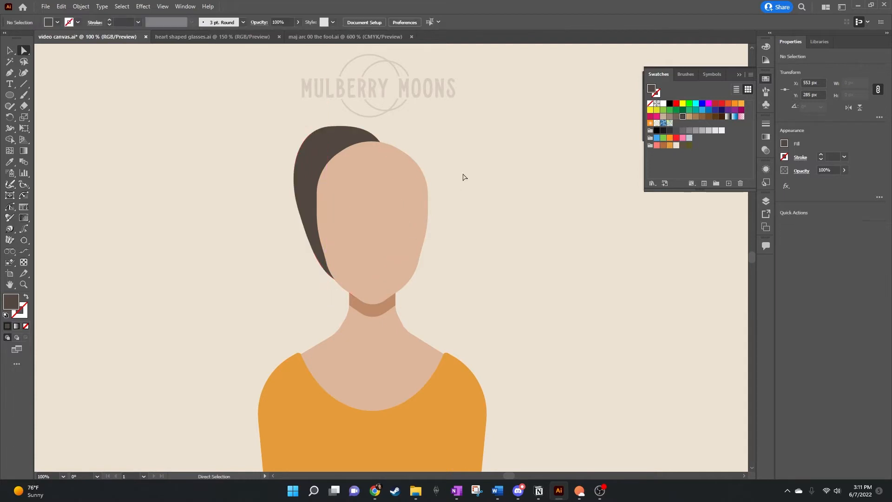
# Reflect a copy of the hair shape across a vertical axis through the chin's center to form the right side.
pyautogui.click(10, 52)
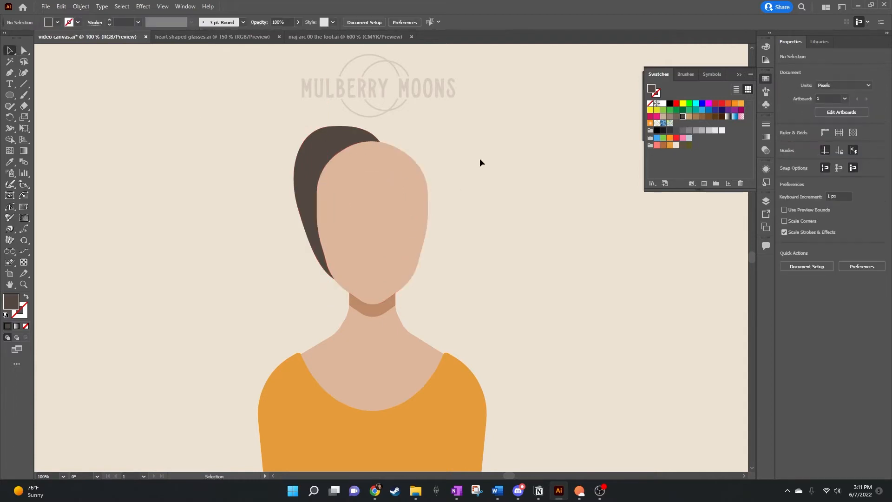
pyautogui.click(323, 163)
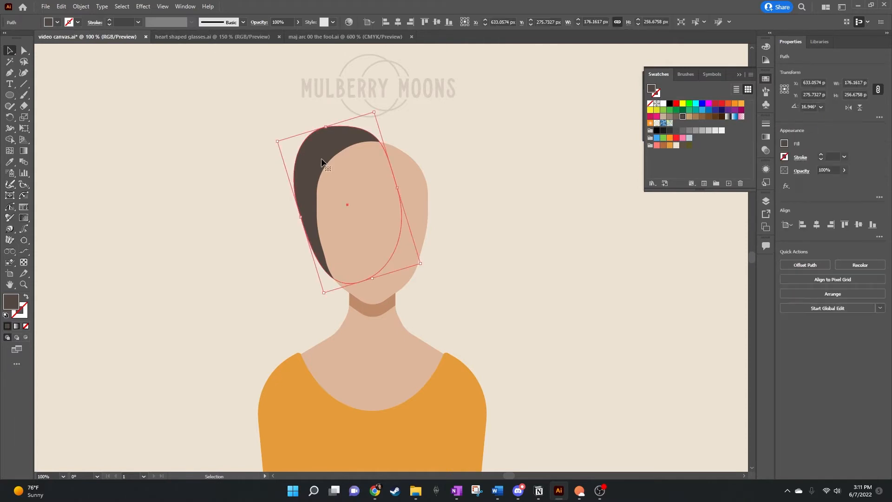
pyautogui.click(9, 119)
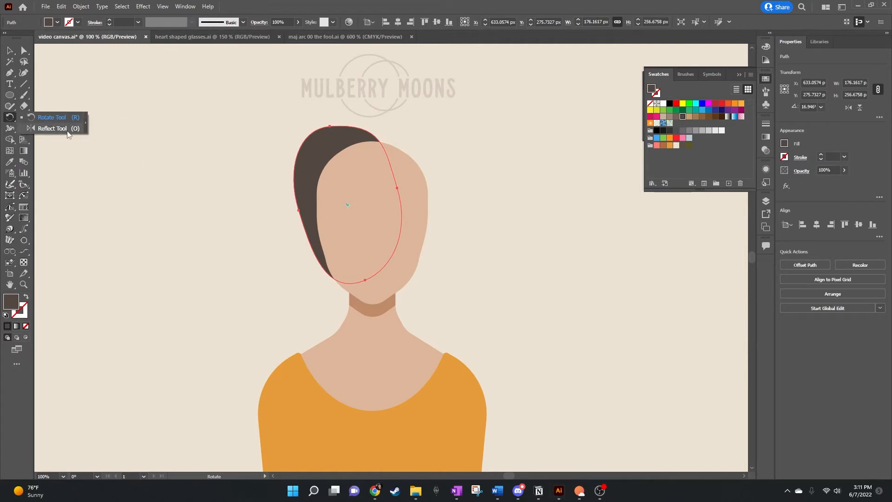
pyautogui.click(67, 134)
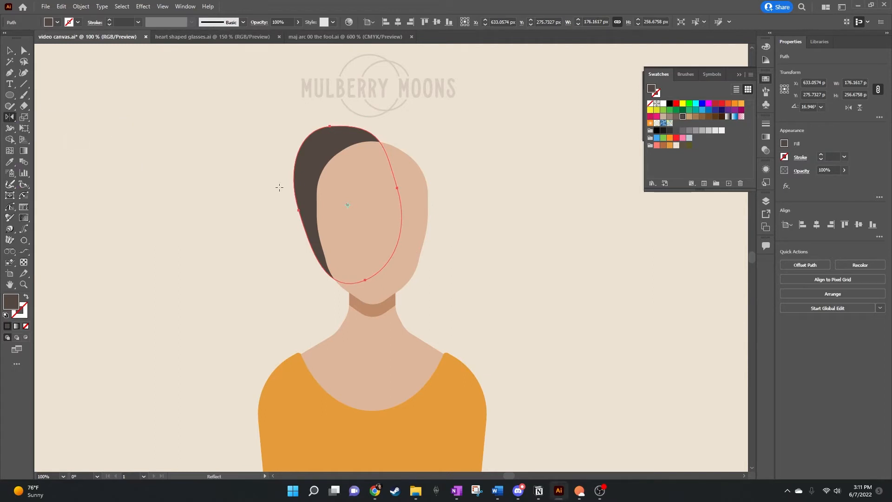
pyautogui.keyDown('alt'); pyautogui.click(372, 303); pyautogui.keyUp('alt')
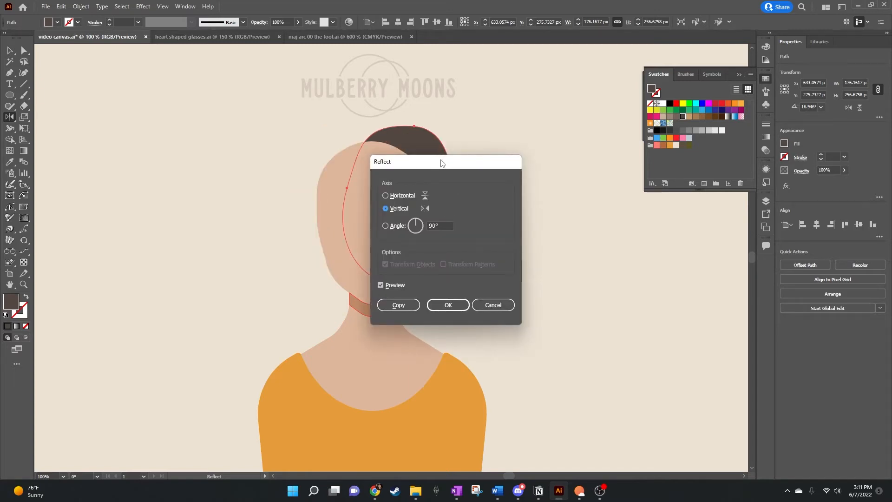
pyautogui.moveTo(441, 162); pyautogui.dragTo(531, 131)
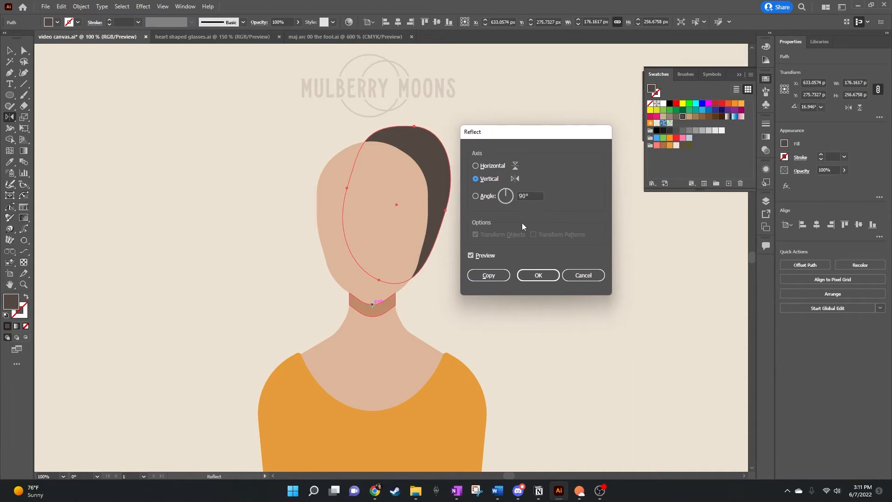
pyautogui.click(491, 165)
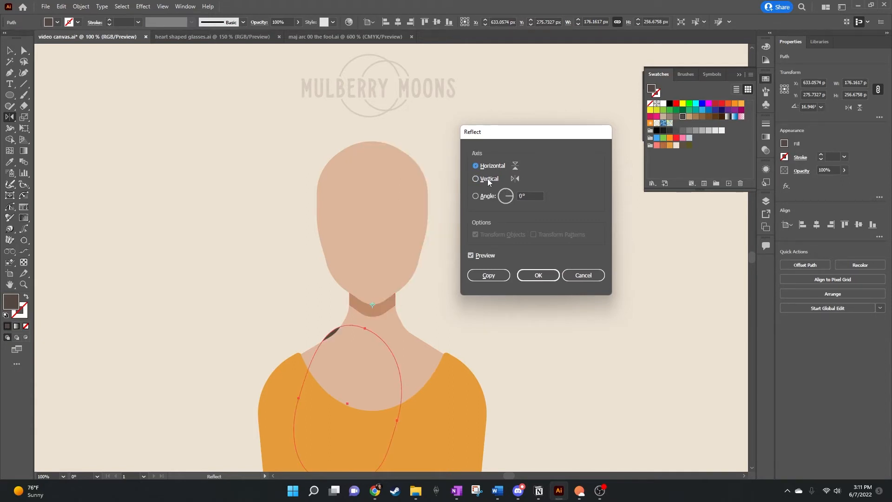
pyautogui.click(487, 181)
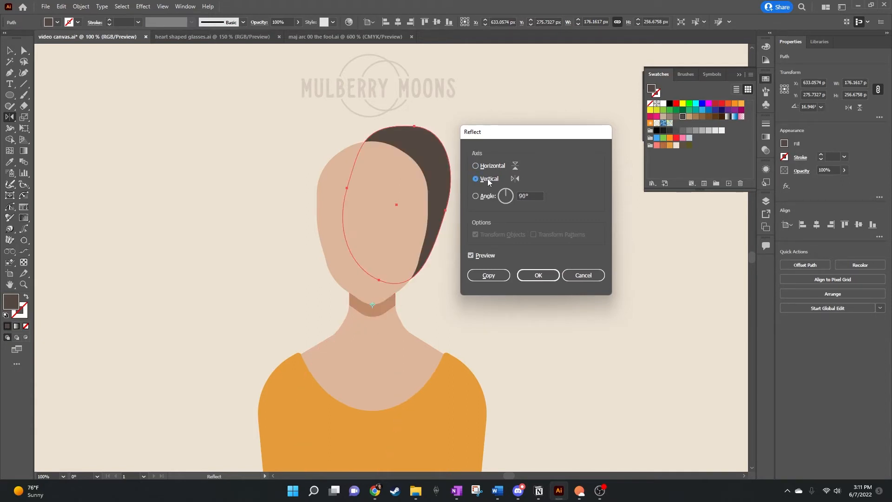
pyautogui.click(500, 276)
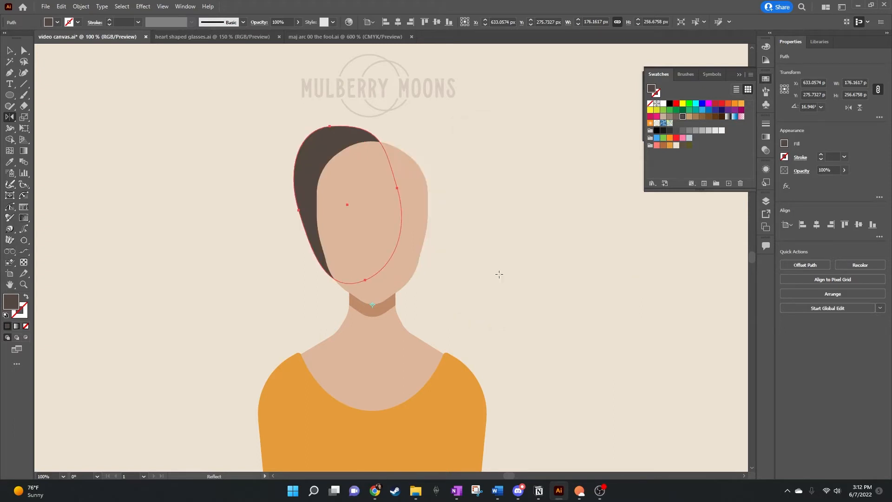
pyautogui.click(10, 50)
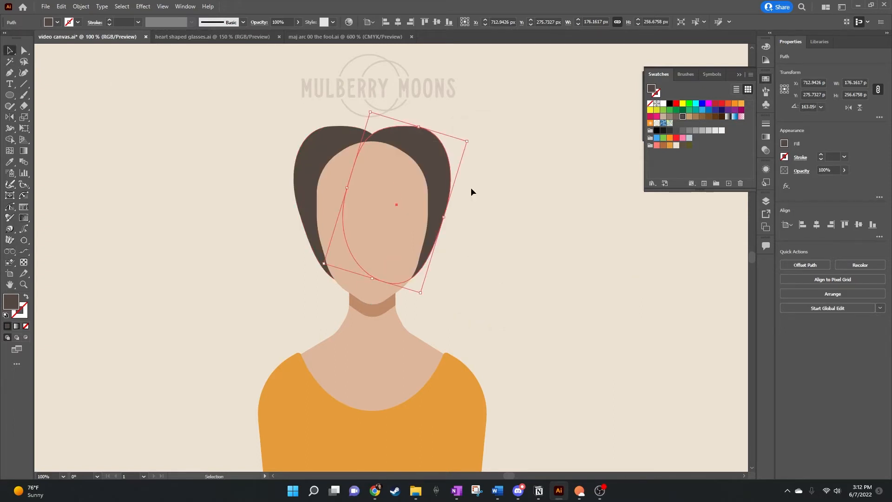
pyautogui.click(502, 195)
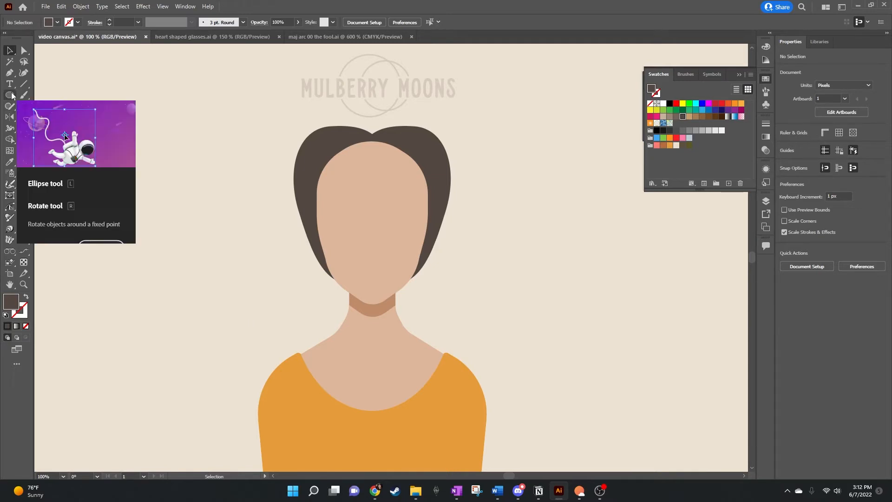
# Draw a dark brown rectangle about 193 by 94 px across the forehead as bangs, covering the top of the head.
pyautogui.moveTo(12, 94); pyautogui.dragTo(50, 97)
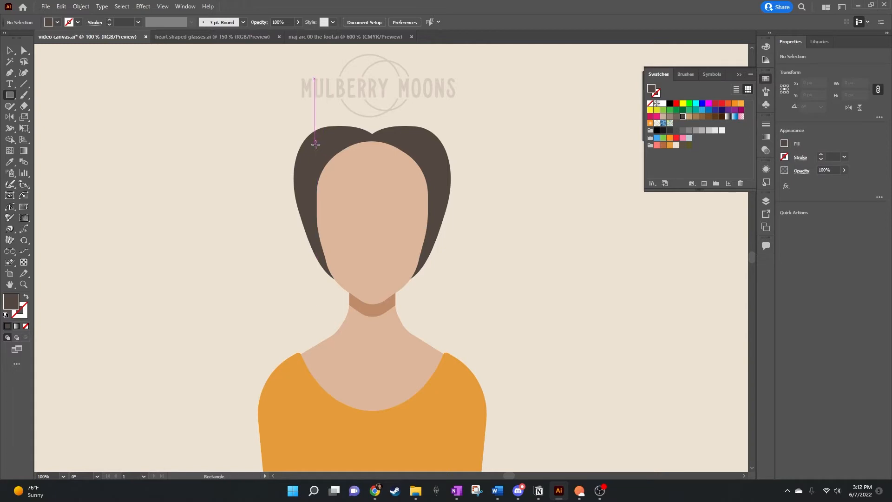
pyautogui.moveTo(317, 145); pyautogui.dragTo(432, 197)
pyautogui.moveTo(317, 170); pyautogui.dragTo(312, 171)
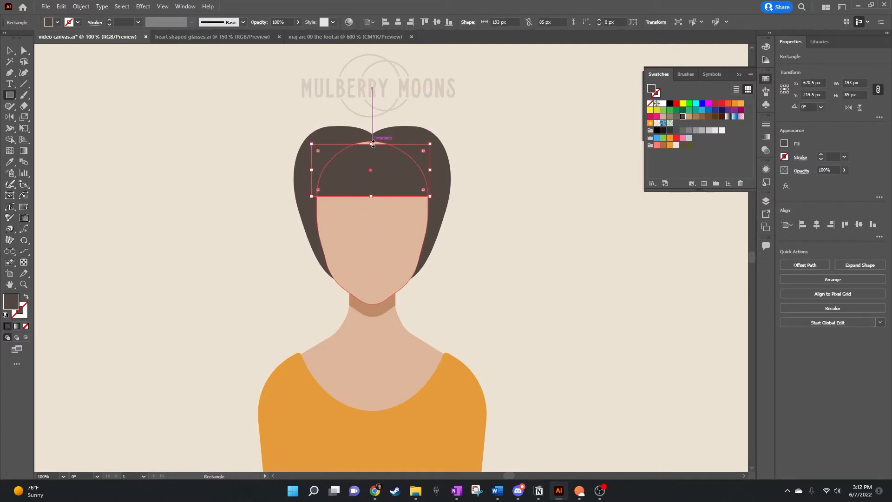
pyautogui.moveTo(372, 145); pyautogui.dragTo(373, 139)
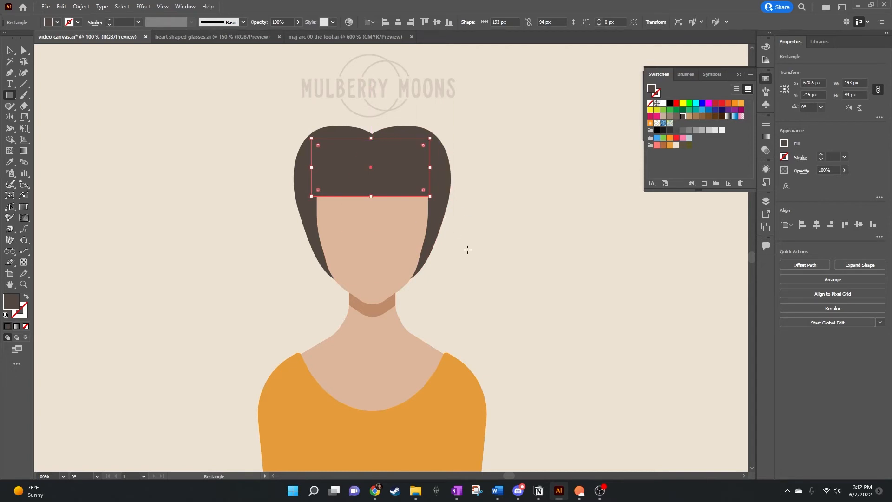
pyautogui.click(11, 51)
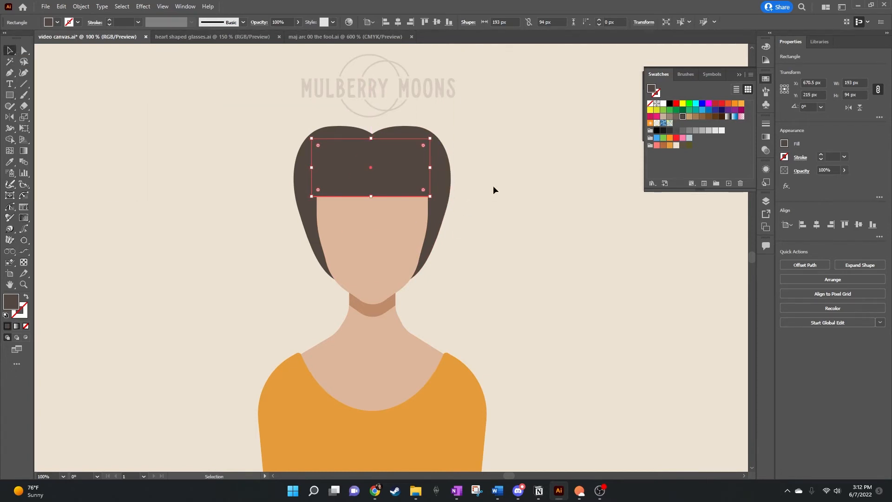
pyautogui.click(520, 173)
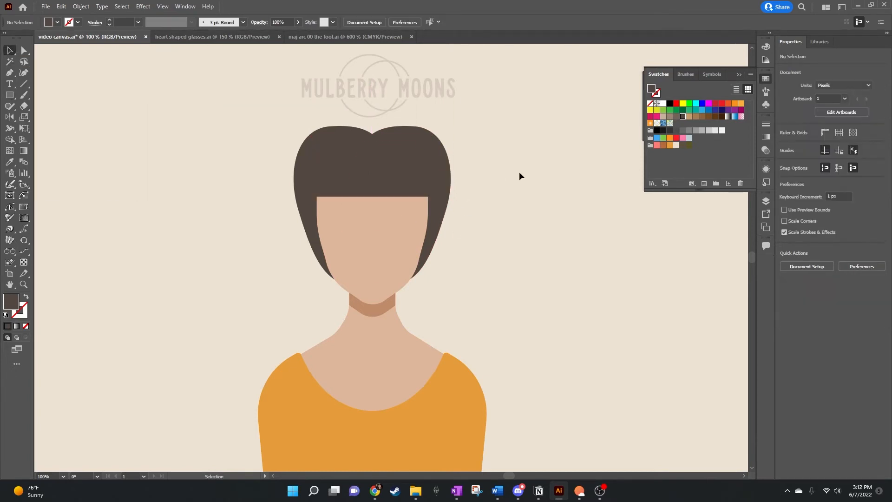
# Try cutting two narrow curved gaps into the lower edge of the bangs with the Eraser, and undo both cuts.
pyautogui.click(386, 176)
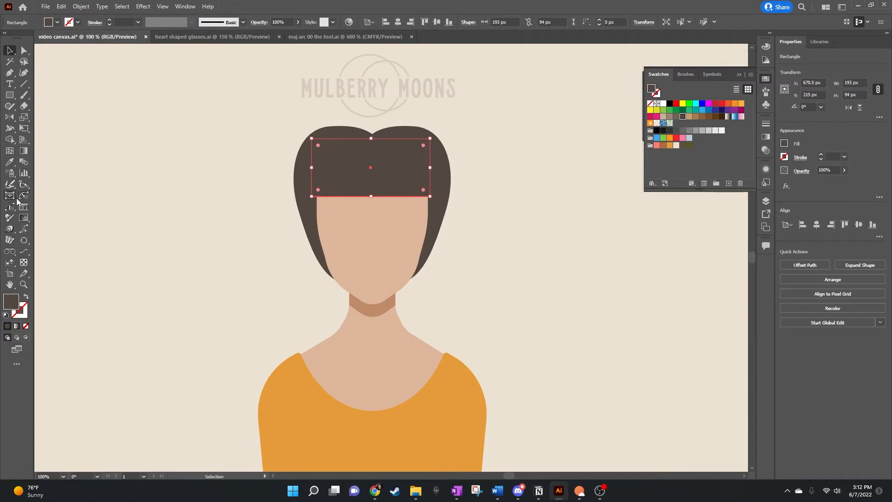
pyautogui.click(24, 106)
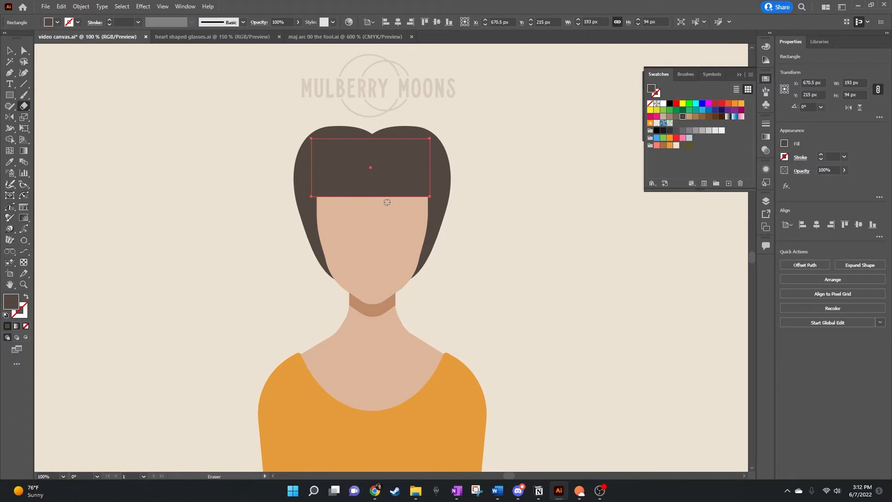
pyautogui.moveTo(387, 203); pyautogui.dragTo(389, 158)
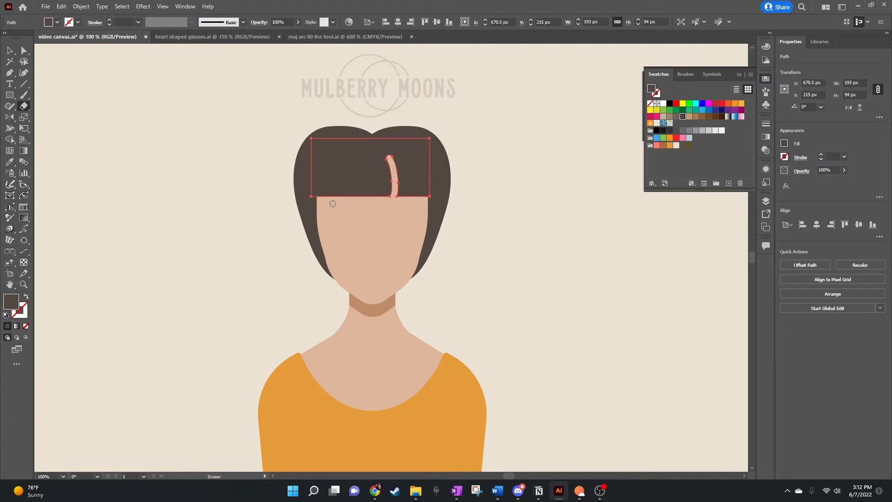
pyautogui.moveTo(333, 204); pyautogui.dragTo(346, 155)
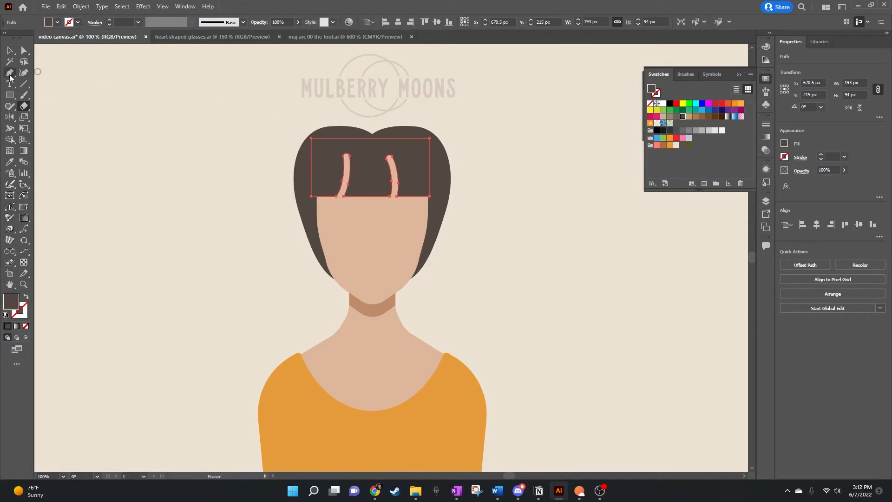
pyautogui.click(9, 50)
pyautogui.click(177, 125)
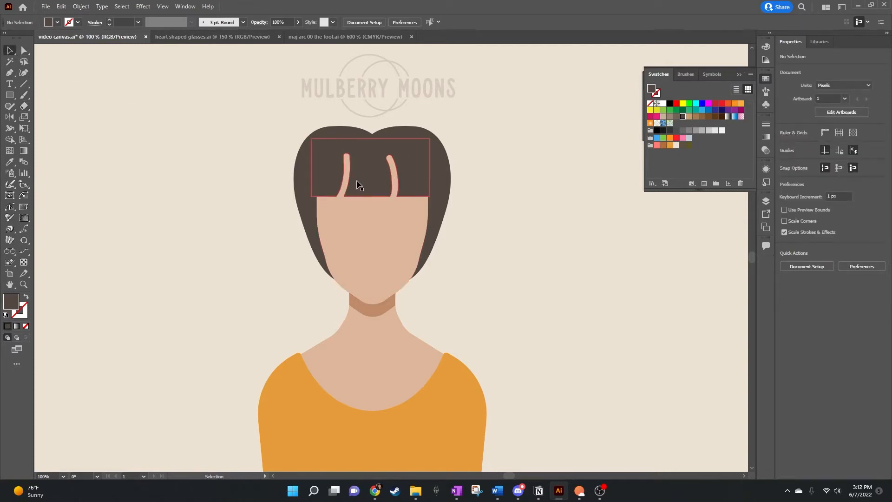
pyautogui.hotkey('ctrl', 'z')
pyautogui.hotkey('ctrl', 'z')
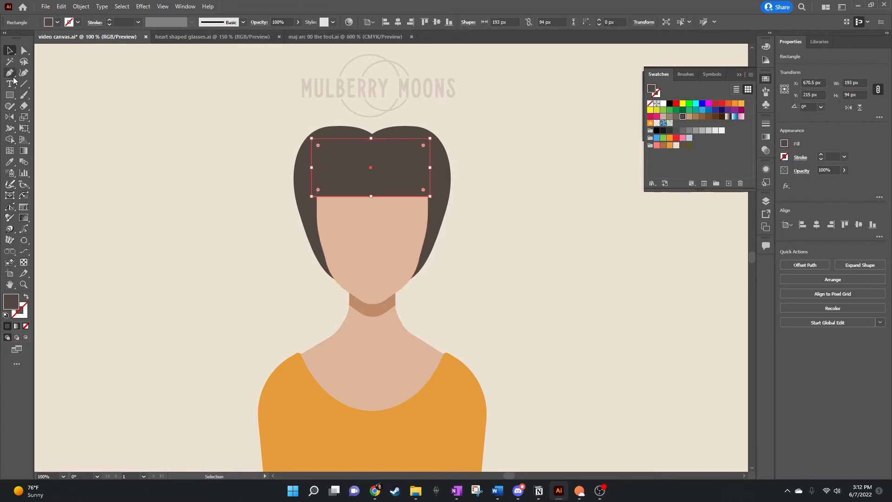
# Draw two narrow pointed wedges over the bangs' lower edge with the Pencil tool, about 23 by 60 px right and 19 by 65 px left.
pyautogui.press('p')
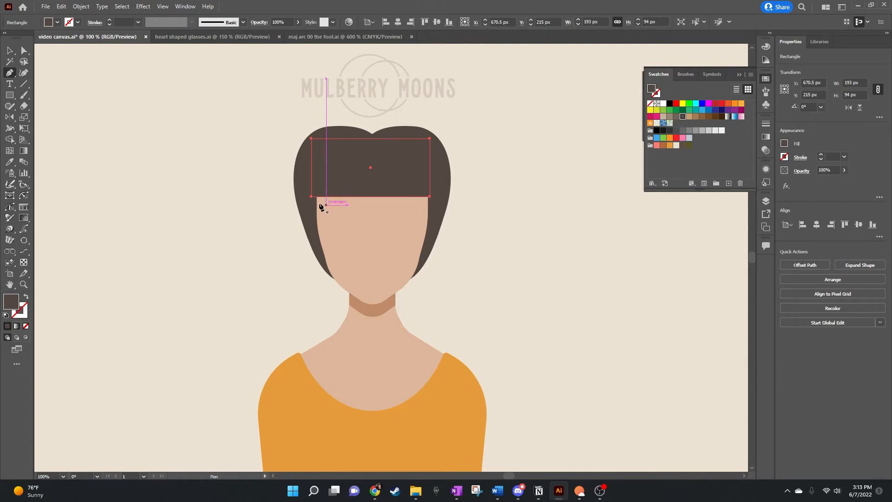
pyautogui.click(24, 95)
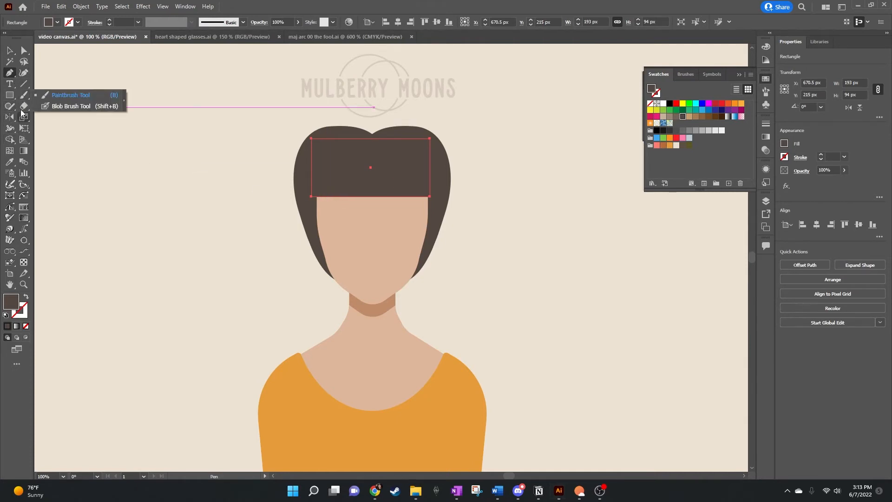
pyautogui.click(25, 85)
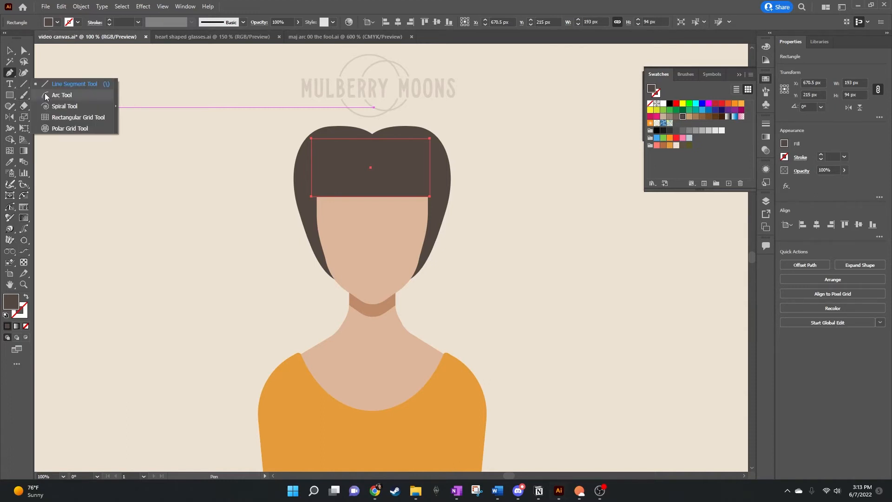
pyautogui.click(9, 107)
pyautogui.click(52, 117)
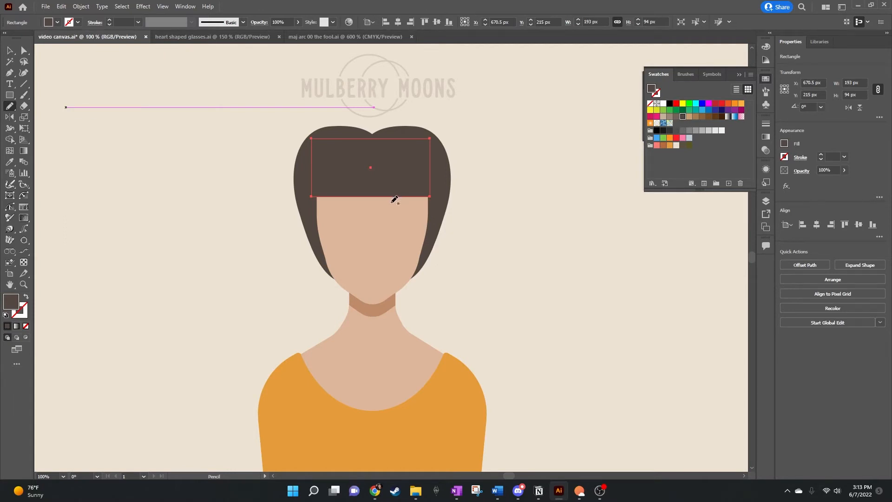
pyautogui.moveTo(395, 200)
pyautogui.mouseDown()
pyautogui.moveTo(404, 160)
pyautogui.moveTo(403, 193)
pyautogui.moveTo(394, 203)
pyautogui.moveTo(406, 166)
pyautogui.moveTo(411, 194)
pyautogui.moveTo(399, 199)
pyautogui.mouseUp()
pyautogui.hotkey('ctrl', 'z')
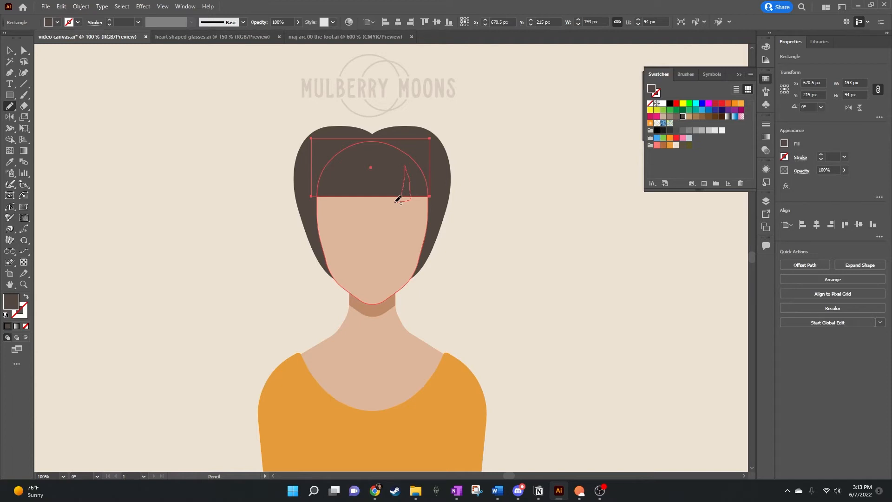
pyautogui.moveTo(396, 201); pyautogui.dragTo(396, 202)
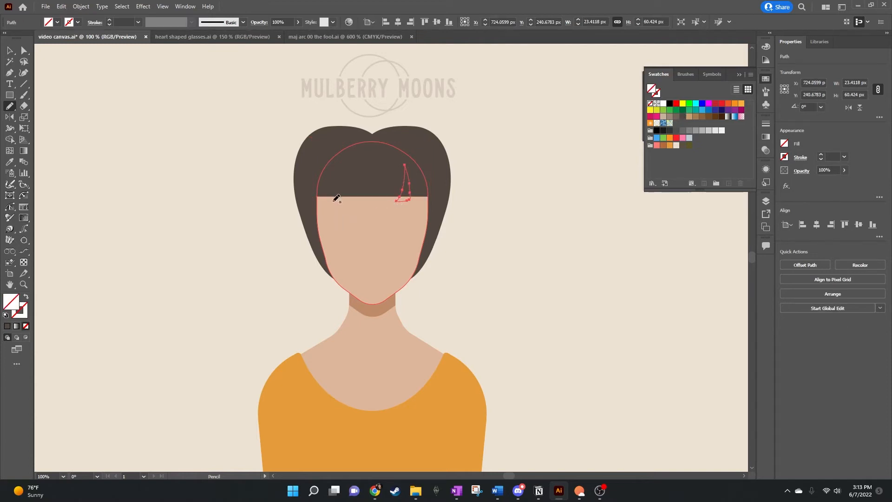
pyautogui.moveTo(342, 201)
pyautogui.mouseDown()
pyautogui.moveTo(358, 179)
pyautogui.moveTo(358, 159)
pyautogui.moveTo(360, 192)
pyautogui.moveTo(346, 201)
pyautogui.mouseUp()
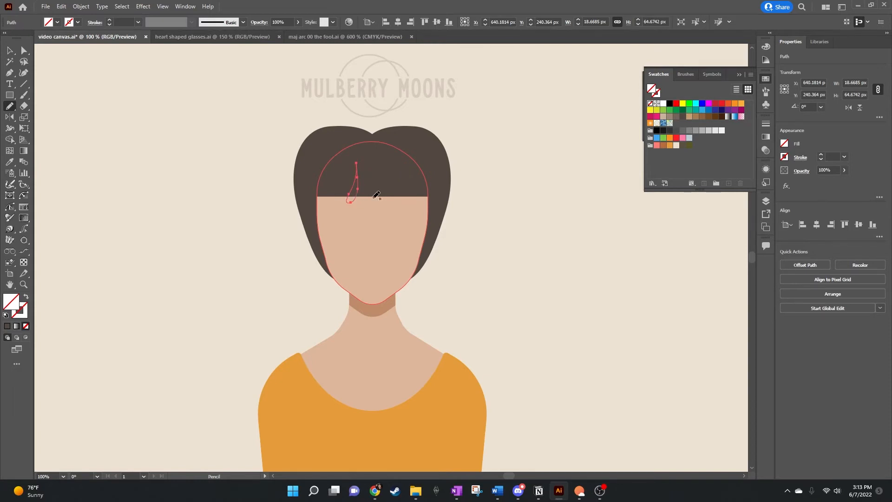
# Subtract both pointed wedges from the bangs rectangle to cut two strand gaps in its lower edge.
pyautogui.click(10, 50)
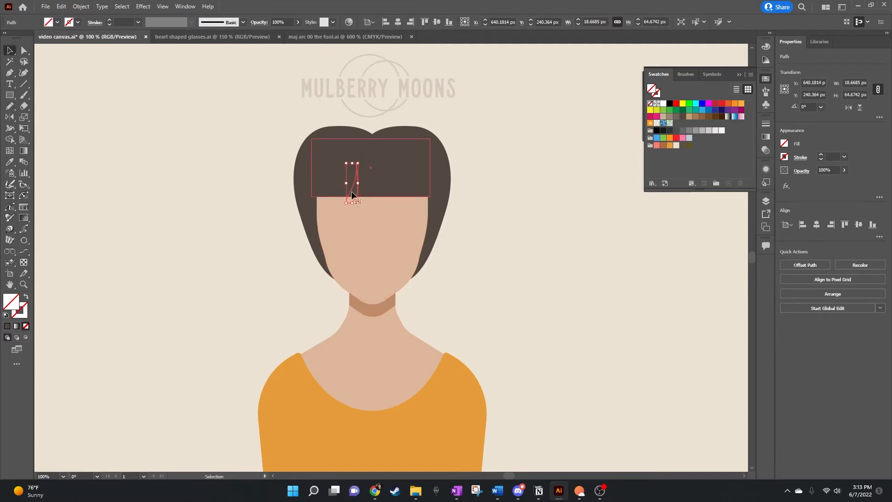
pyautogui.click(383, 185)
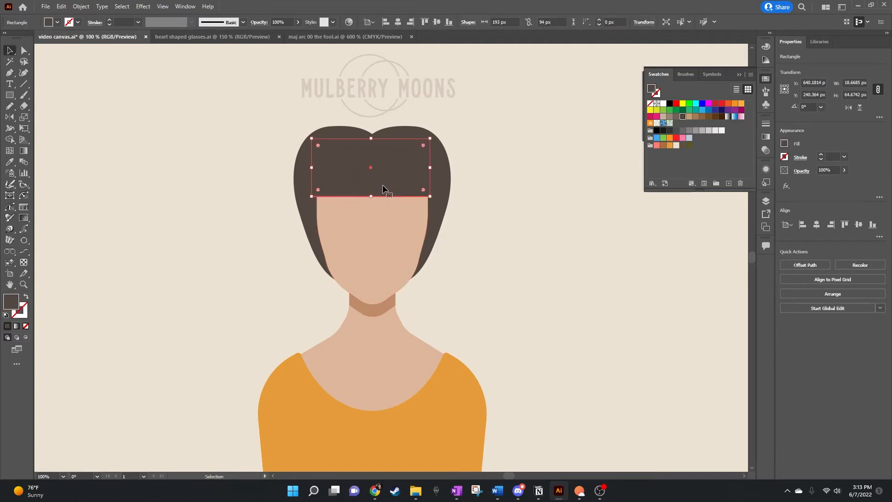
pyautogui.click(350, 200)
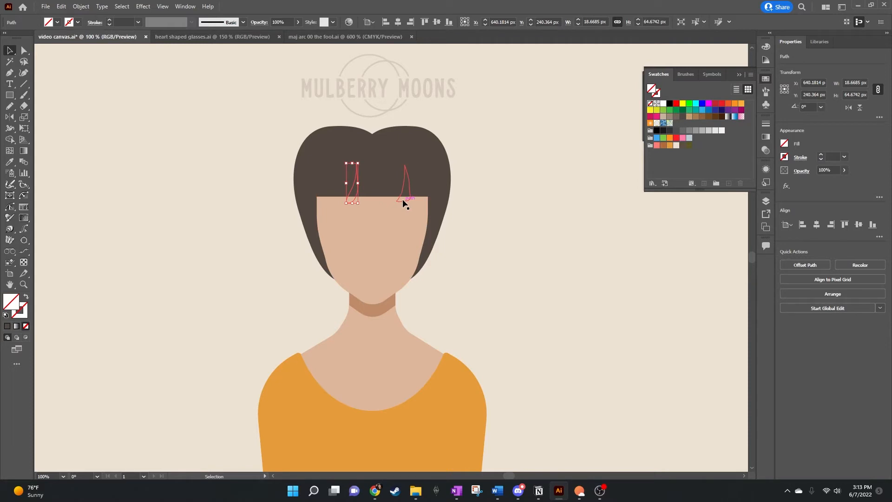
pyautogui.keyDown('shift'); pyautogui.click(403, 200); pyautogui.keyUp('shift')
pyautogui.keyDown('shift'); pyautogui.click(378, 187); pyautogui.keyUp('shift')
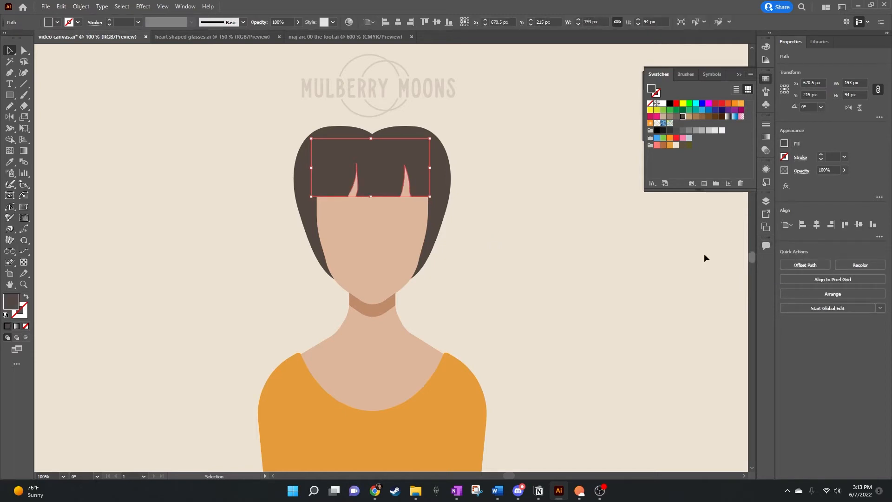
pyautogui.click(624, 212)
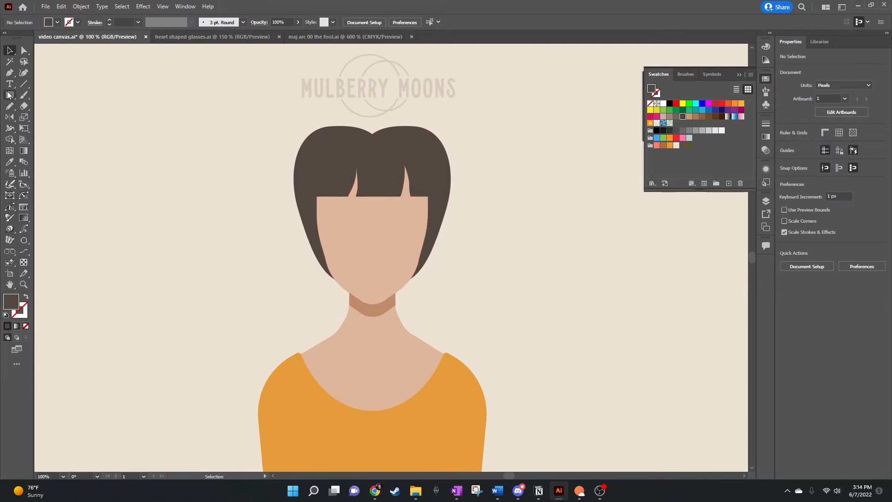
# Round the bangs' lower corner on the left side of each strand gap by about 6.4 px.
pyautogui.click(325, 183)
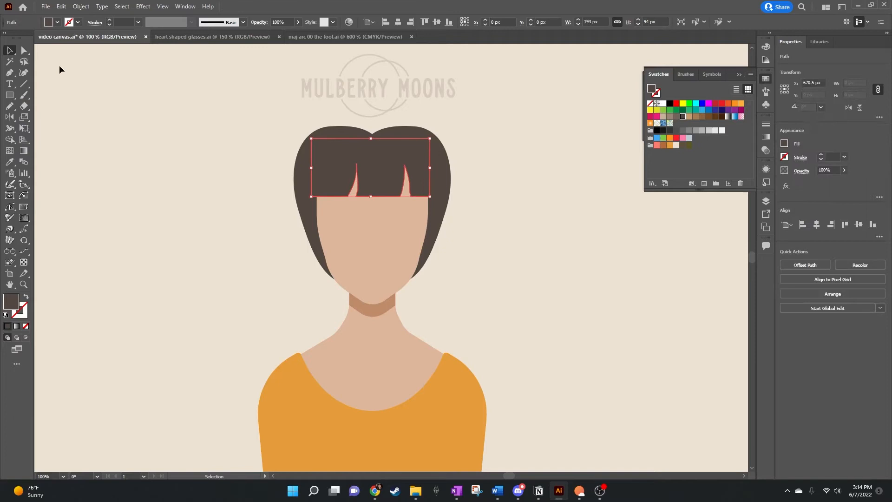
pyautogui.click(27, 52)
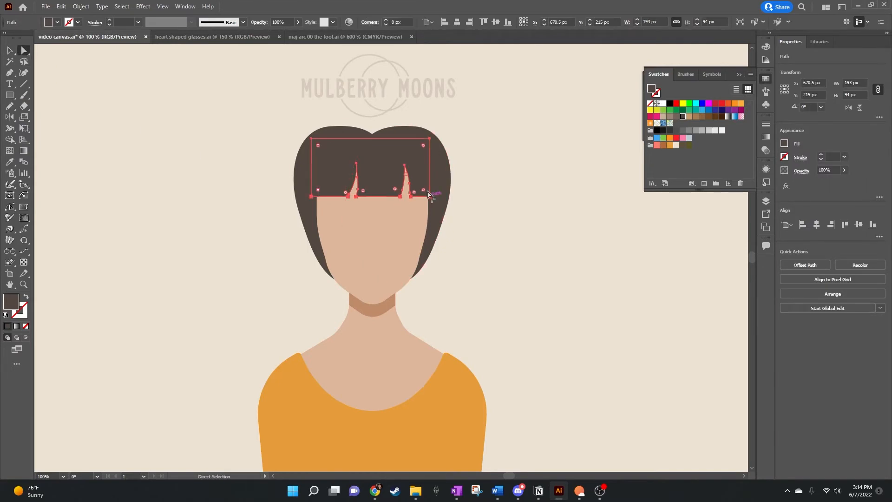
pyautogui.moveTo(423, 189); pyautogui.dragTo(443, 206)
pyautogui.moveTo(395, 192); pyautogui.dragTo(344, 193)
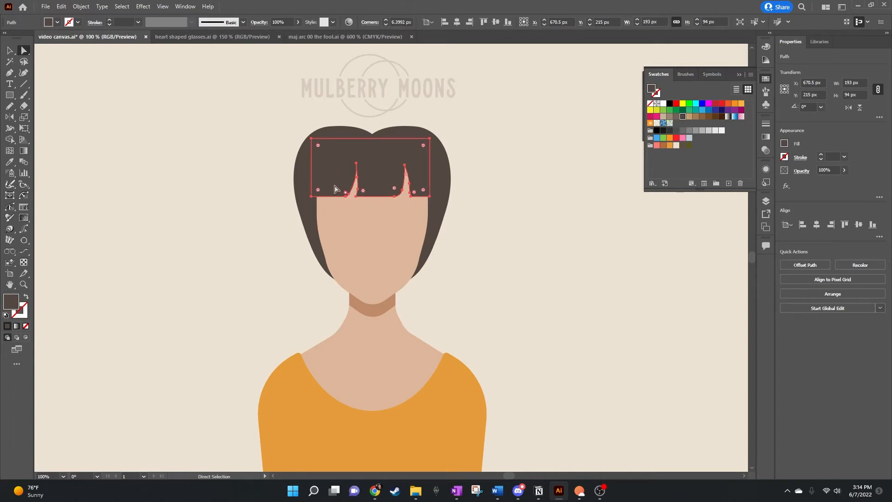
pyautogui.click(502, 187)
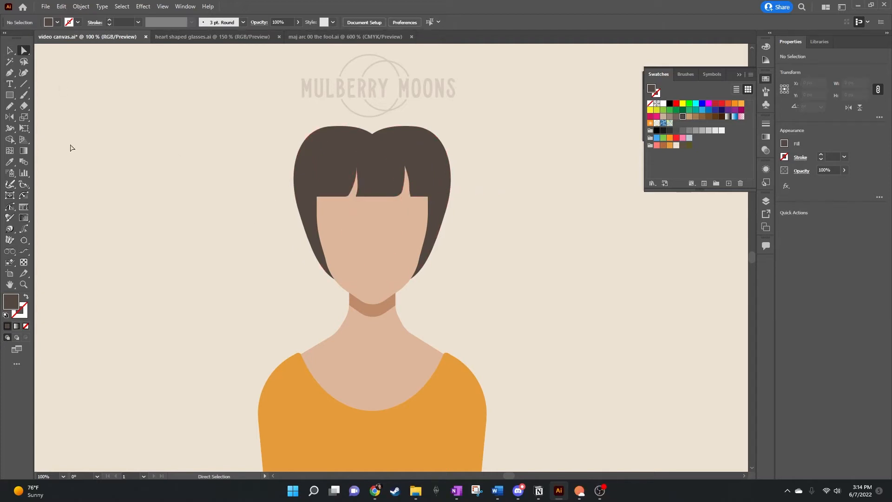
# Draw a dark brown circle about 88 px across on the empty canvas left of the head.
pyautogui.click(9, 95)
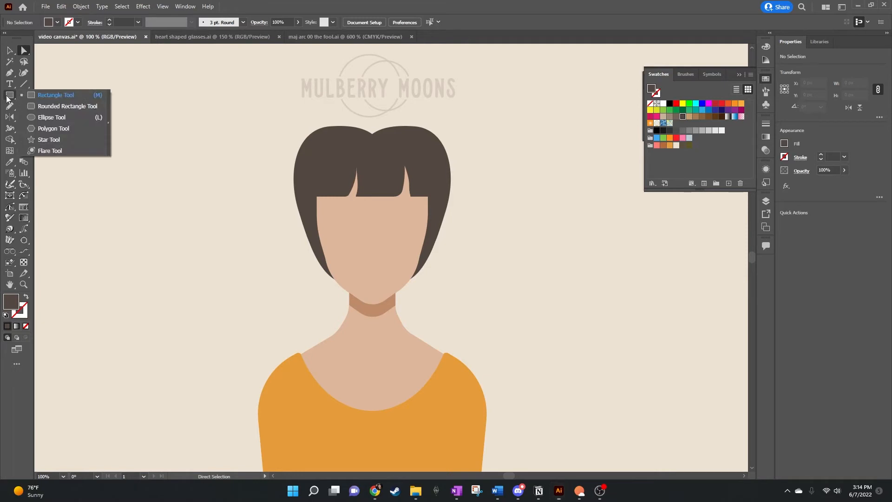
pyautogui.click(30, 120)
pyautogui.moveTo(202, 150)
pyautogui.mouseDown()
pyautogui.moveTo(257, 188)
pyautogui.moveTo(257, 205)
pyautogui.mouseUp()
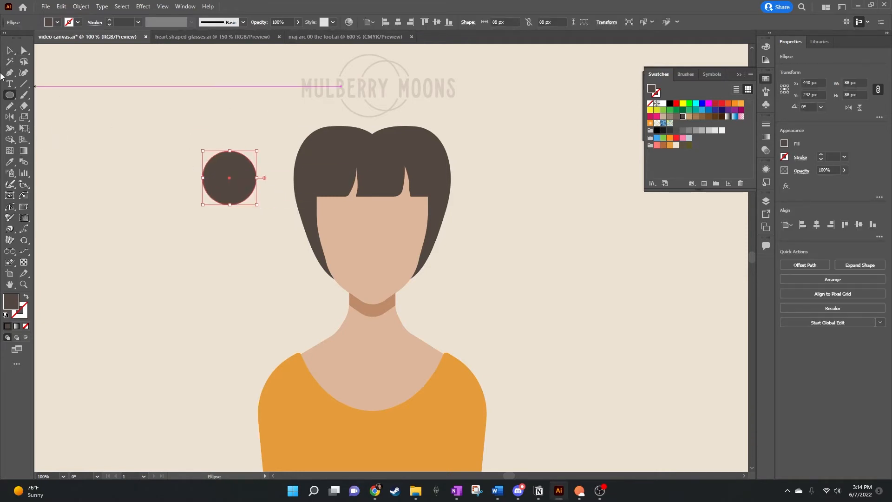
# Duplicate the circle about 60 px to its left so they overlap, and unite both circles into one shape.
pyautogui.click(10, 50)
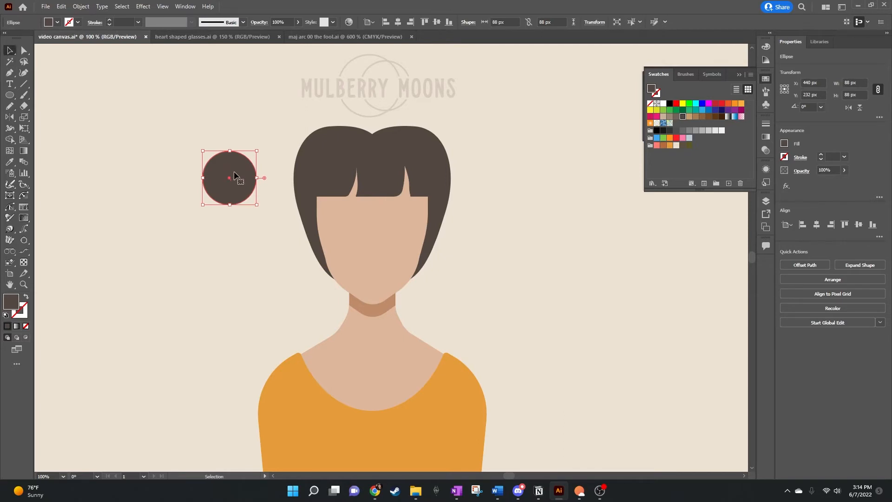
pyautogui.moveTo(234, 174); pyautogui.dragTo(197, 175)
pyautogui.click(227, 232)
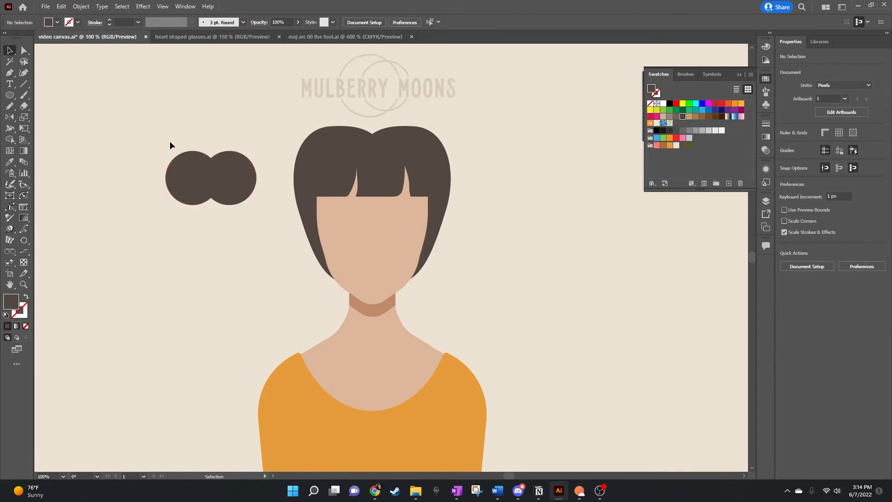
pyautogui.moveTo(235, 228); pyautogui.dragTo(239, 228)
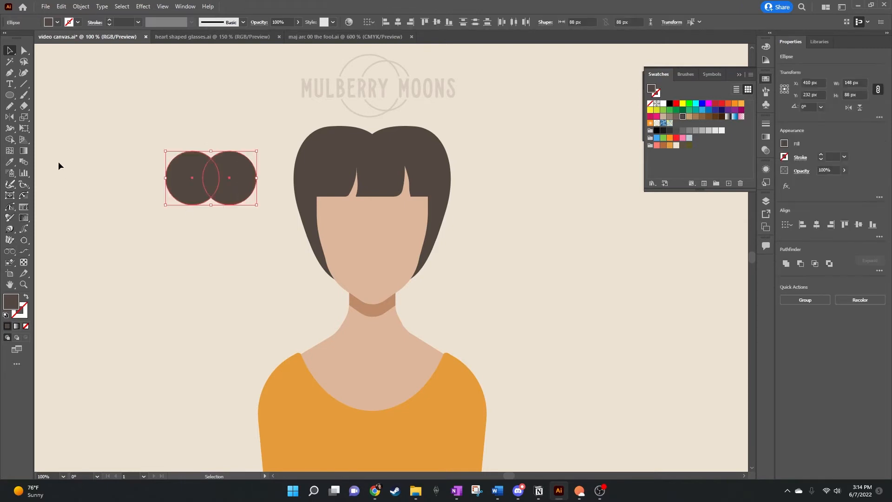
pyautogui.click(786, 264)
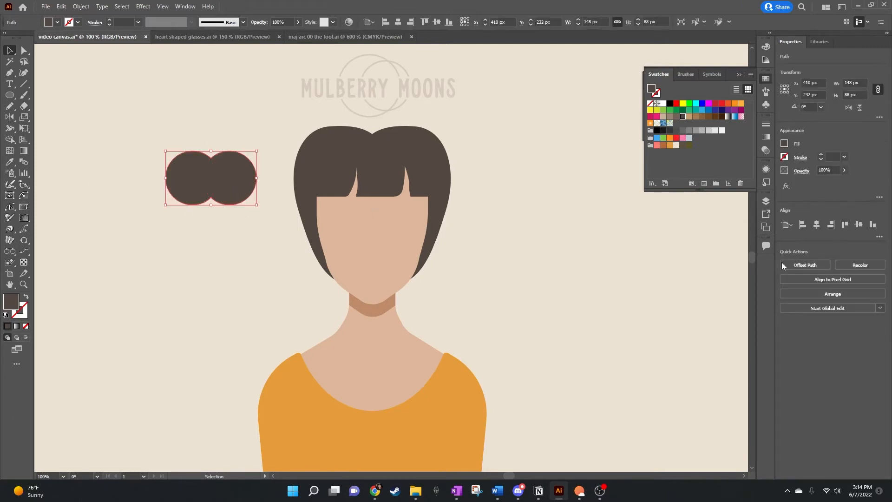
# Smooth the united shape's notches by rounding the top one about 89 px and the bottom one about 257 px.
pyautogui.click(24, 51)
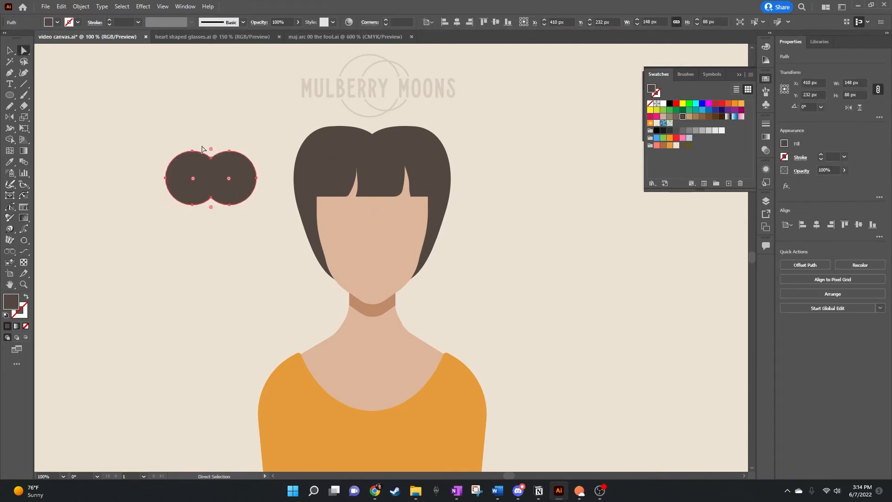
pyautogui.click(211, 150)
pyautogui.moveTo(211, 153); pyautogui.dragTo(207, 101)
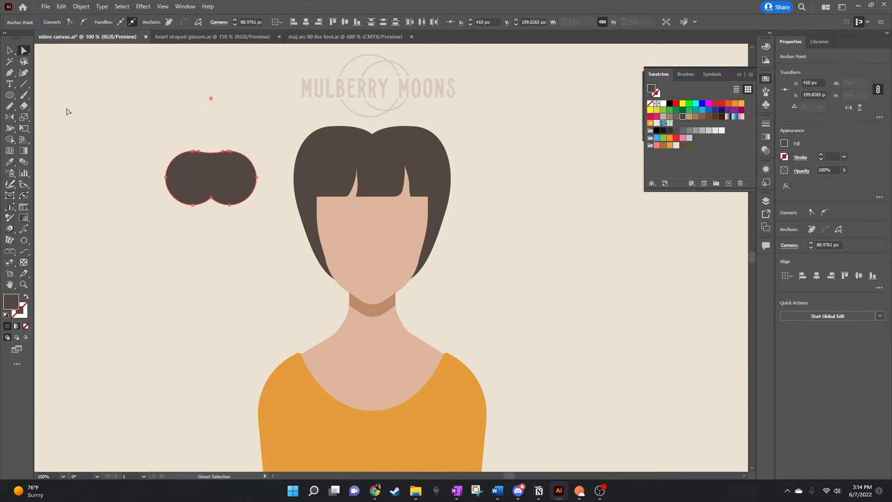
pyautogui.click(9, 51)
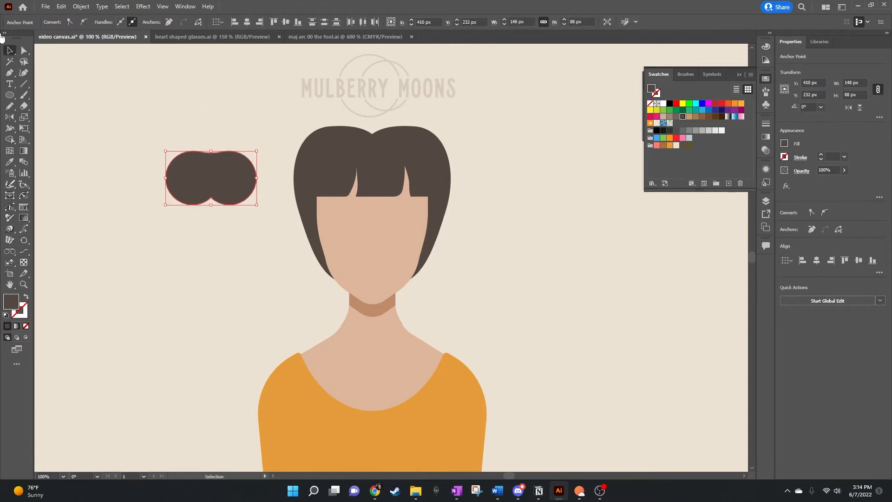
pyautogui.click(23, 50)
pyautogui.click(211, 199)
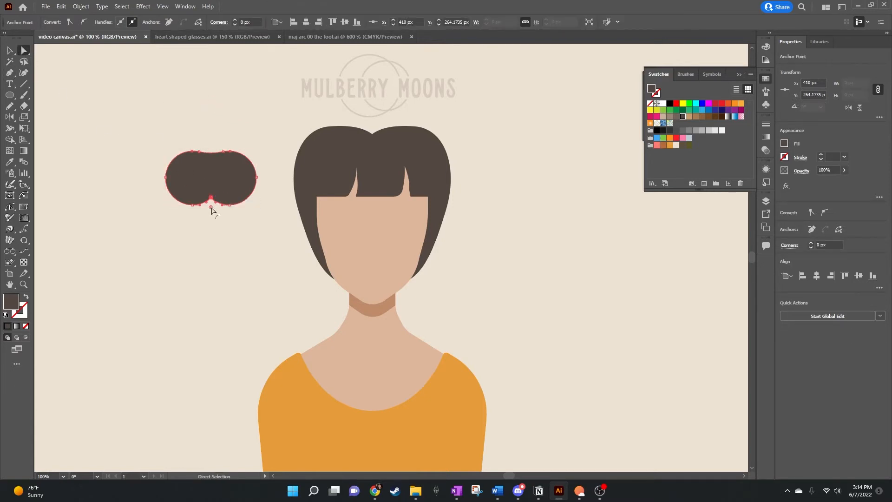
pyautogui.moveTo(212, 209); pyautogui.dragTo(211, 362)
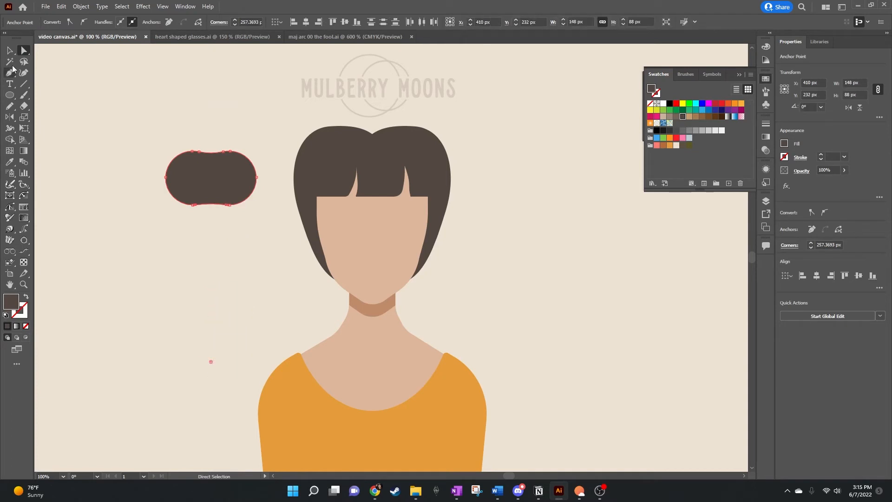
# Move the smoothed shape onto the upper left of the hair, at about X 574, Y 147 px, and rotate it about 37° as a bun.
pyautogui.click(9, 50)
pyautogui.click(191, 89)
pyautogui.click(223, 187)
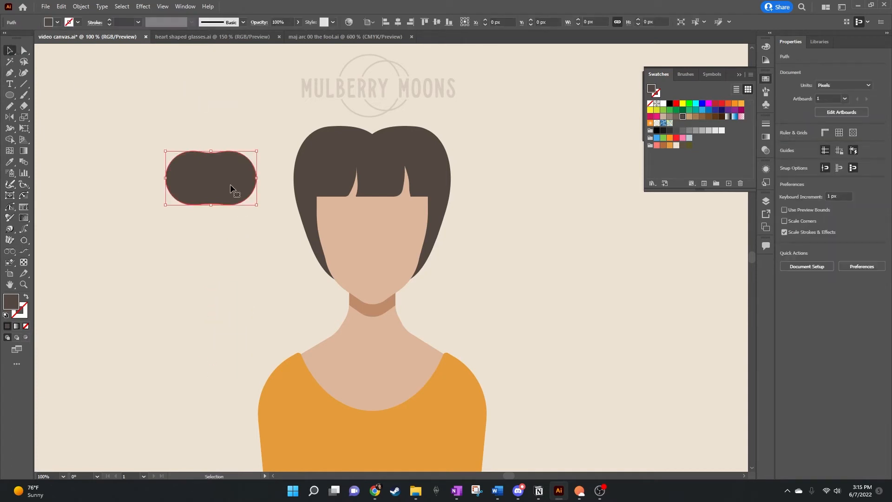
pyautogui.moveTo(261, 209); pyautogui.dragTo(321, 117)
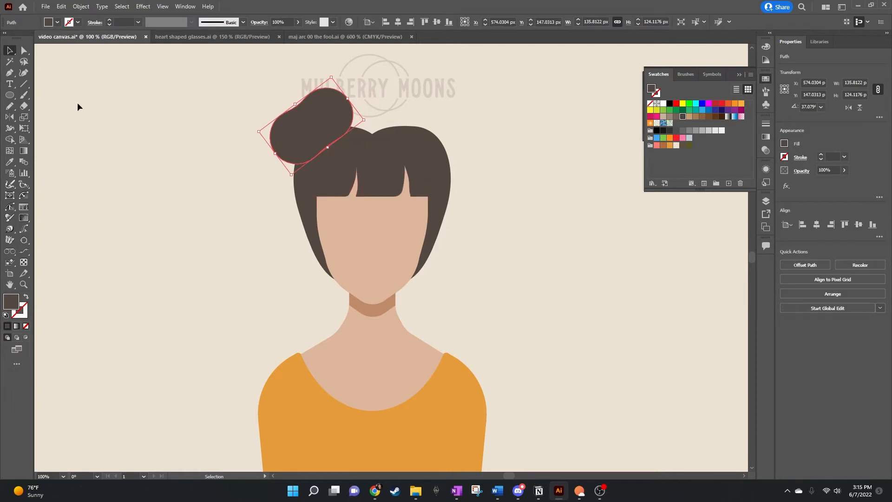
# Reflect a copy of the bun across the vertical line through the chin to make a matching bun on the hair's other side.
pyautogui.click(10, 116)
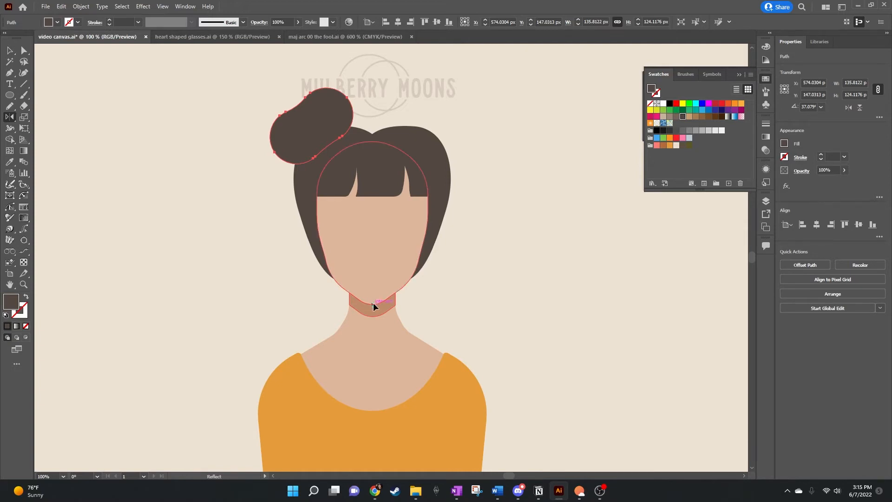
pyautogui.keyDown('alt'); pyautogui.click(373, 302); pyautogui.keyUp('alt')
pyautogui.press('Escape')
pyautogui.click(10, 50)
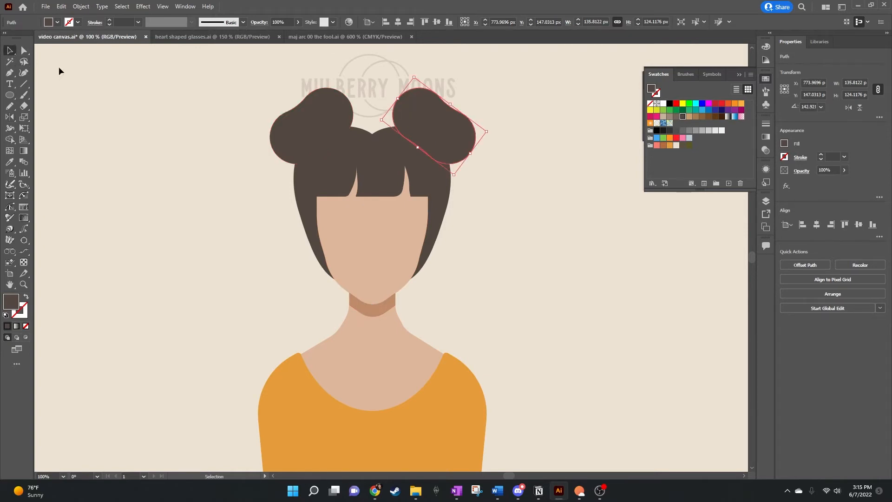
pyautogui.click(555, 240)
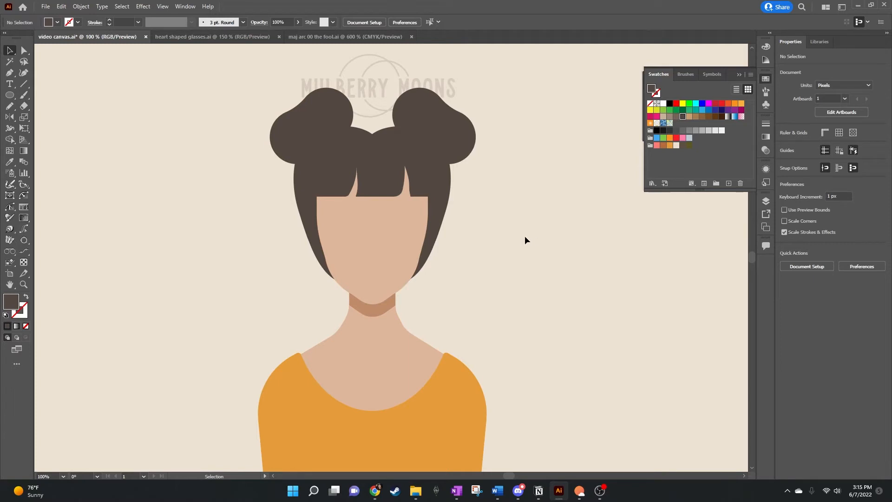
# Draw a circle about 58 px across on the empty canvas left of the face and fill it white.
pyautogui.keyDown('alt'); pyautogui.scroll(2, 324, 262); pyautogui.keyUp('alt')
pyautogui.keyDown('alt'); pyautogui.scroll(1, 324, 262); pyautogui.keyUp('alt')
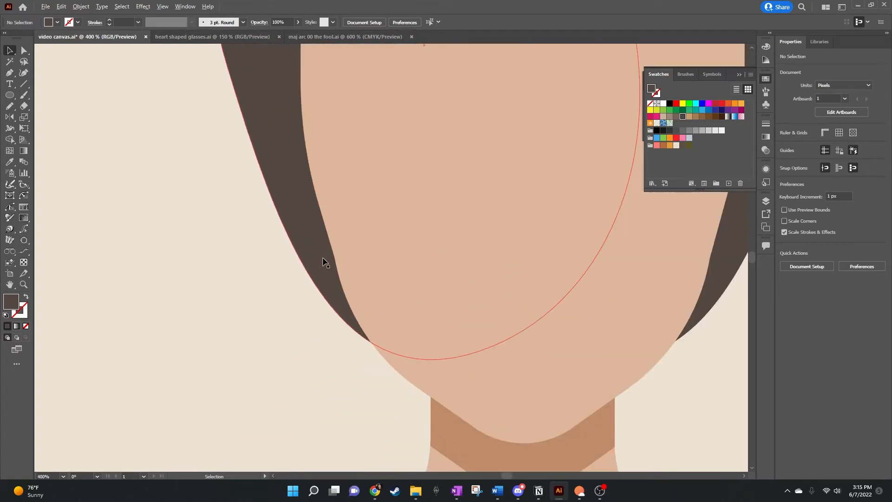
pyautogui.keyDown('alt'); pyautogui.scroll(-1, 343, 253); pyautogui.keyUp('alt')
pyautogui.scroll(1, 343, 253)
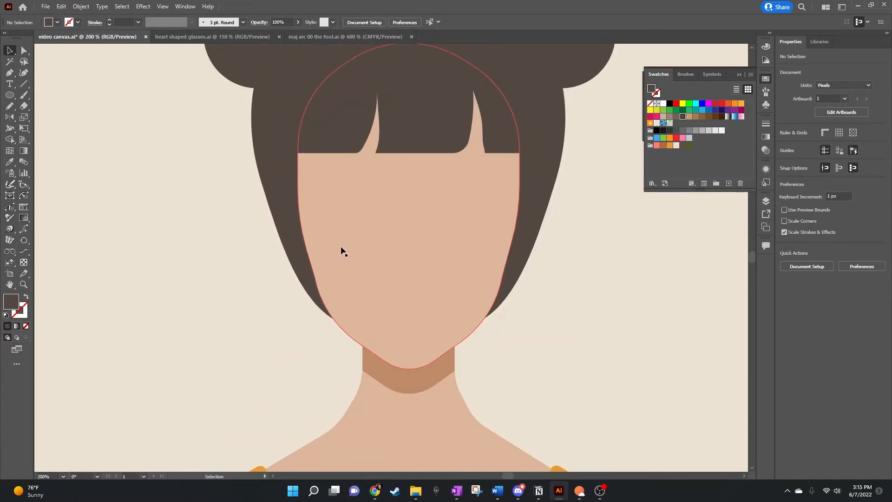
pyautogui.click(10, 95)
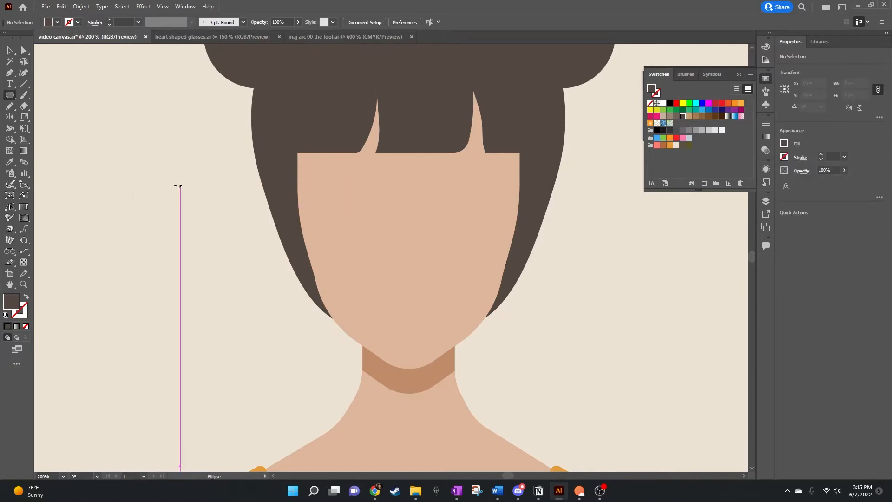
pyautogui.moveTo(181, 185); pyautogui.dragTo(251, 256)
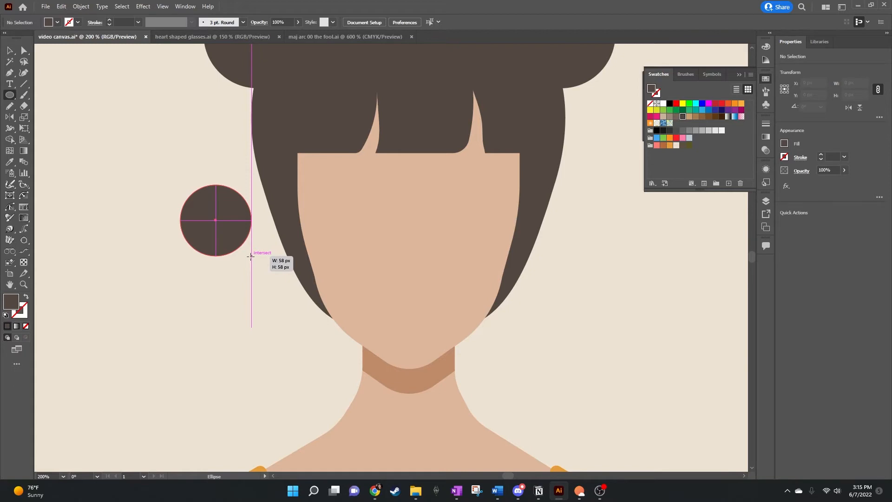
pyautogui.moveTo(250, 256); pyautogui.dragTo(251, 256)
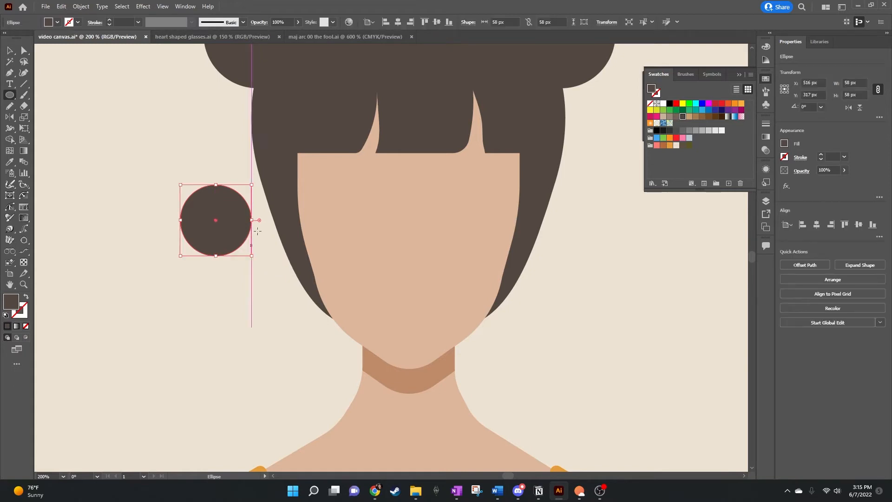
pyautogui.click(663, 103)
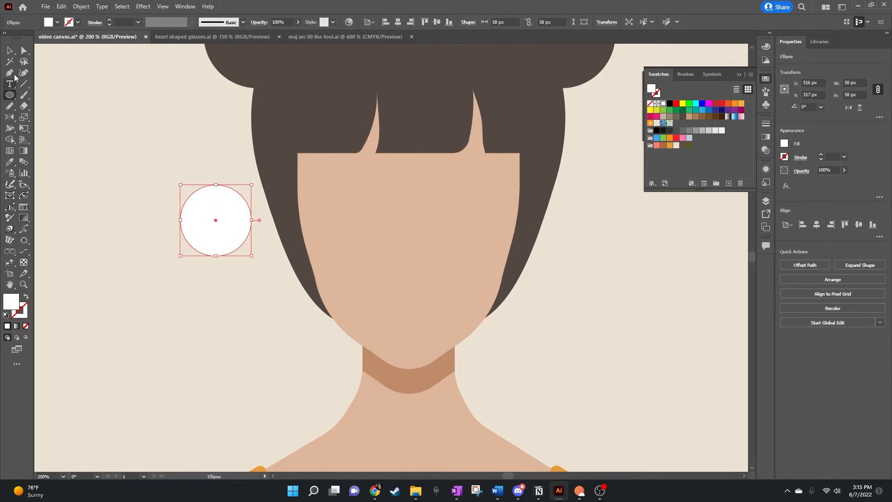
# Move the white circle down to about Y 326 px and convert its left and right anchor points to corners.
pyautogui.click(12, 52)
pyautogui.moveTo(230, 210)
pyautogui.mouseDown()
pyautogui.moveTo(229, 194)
pyautogui.moveTo(230, 221)
pyautogui.mouseUp()
pyautogui.click(23, 51)
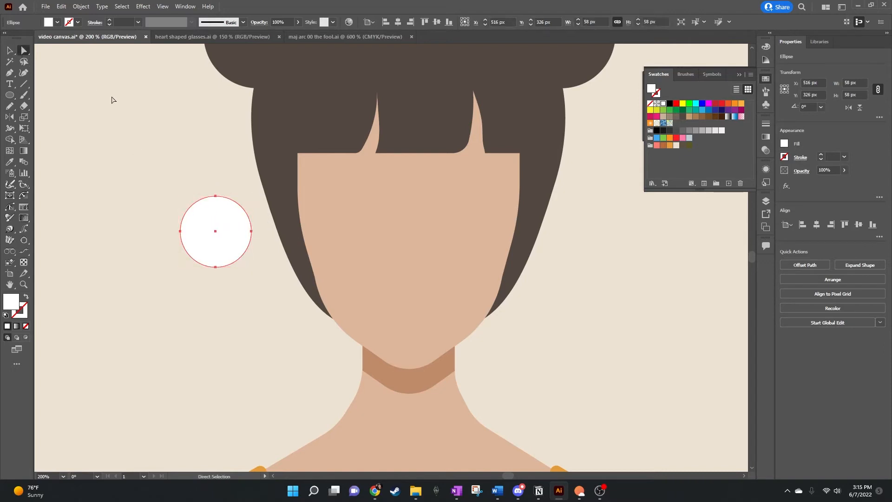
pyautogui.click(181, 232)
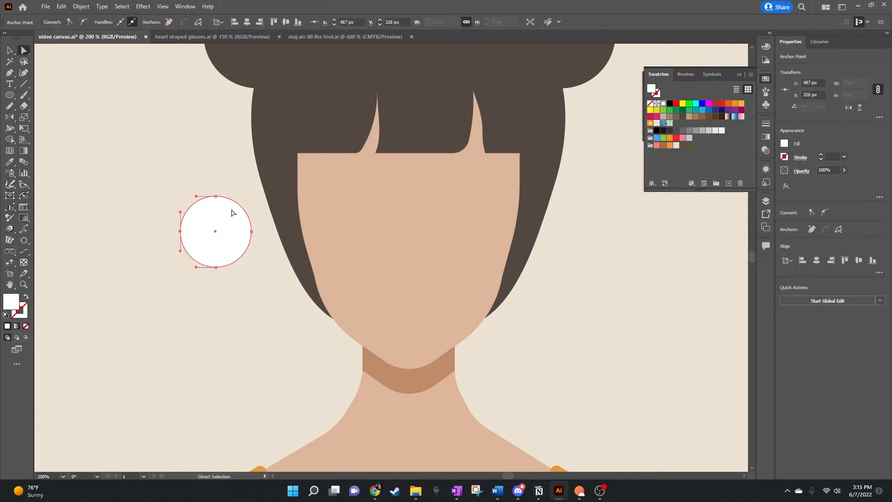
pyautogui.keyDown('shift'); pyautogui.click(251, 231); pyautogui.keyUp('shift')
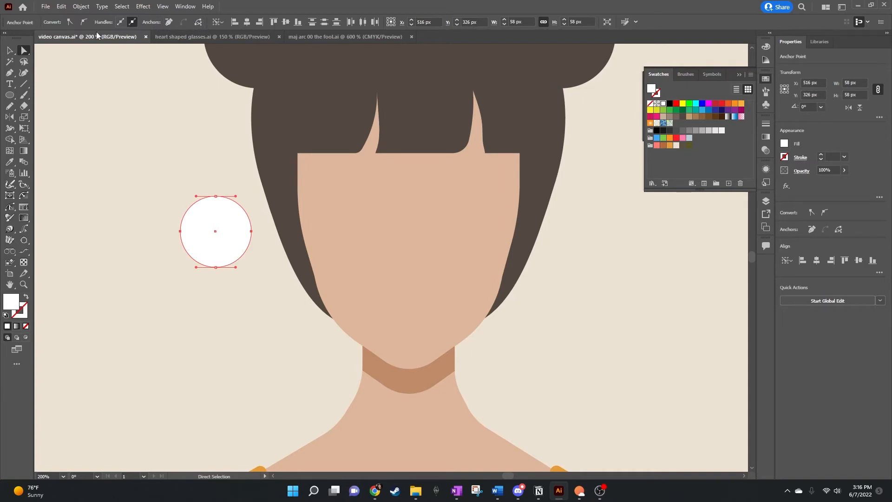
pyautogui.click(68, 23)
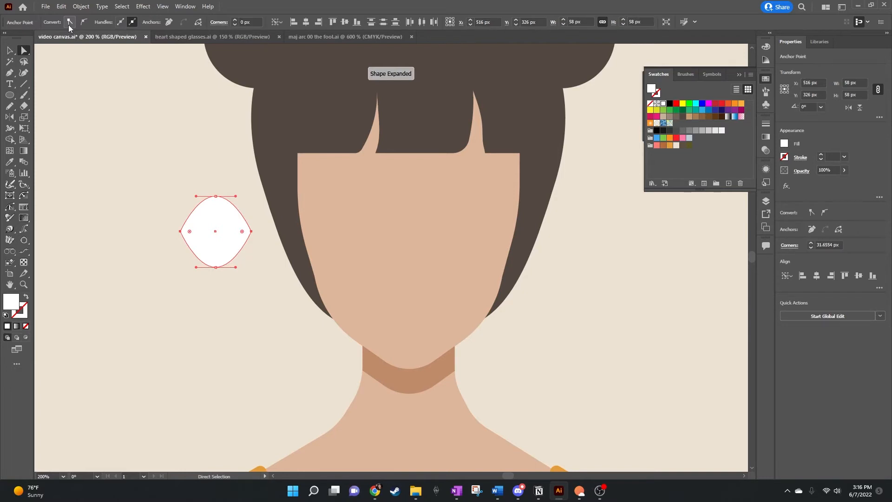
# Flatten the white shape by raising its bottom anchor point to Y 335 px and lowering its top one to Y 307 px.
pyautogui.click(215, 267)
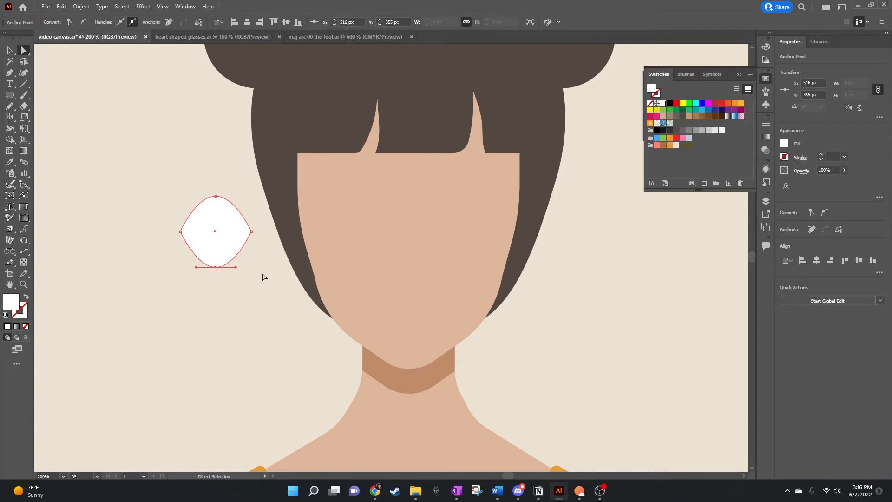
pyautogui.hotkey('shift', 'Up')
pyautogui.hotkey('shift', 'Up')
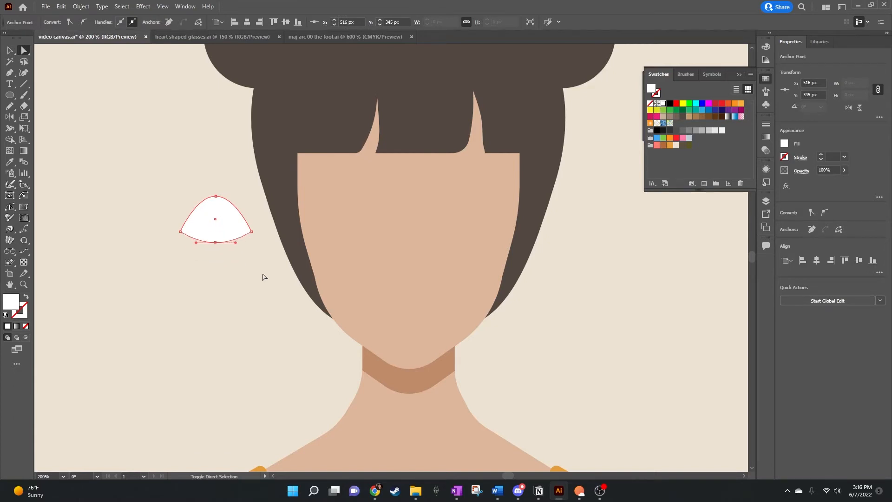
pyautogui.click(216, 196)
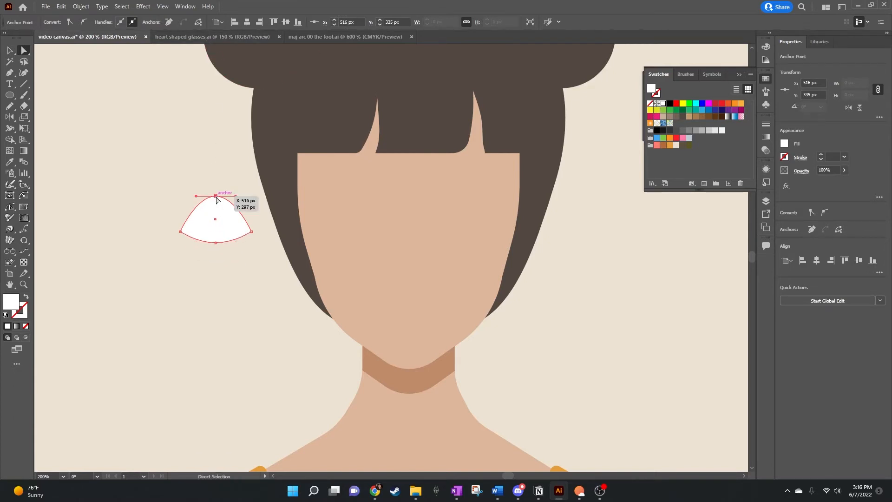
pyautogui.hotkey('shift', 'Down')
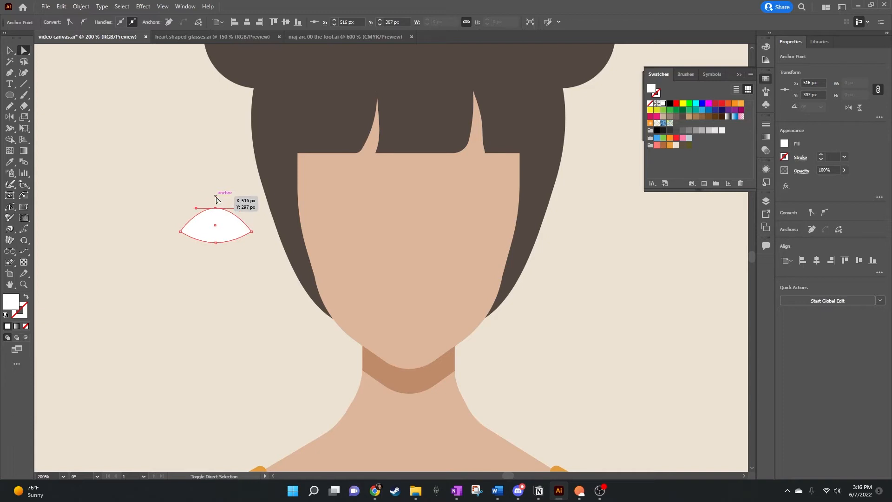
pyautogui.hotkey('shift', 'Down')
pyautogui.hotkey('shift', 'Up')
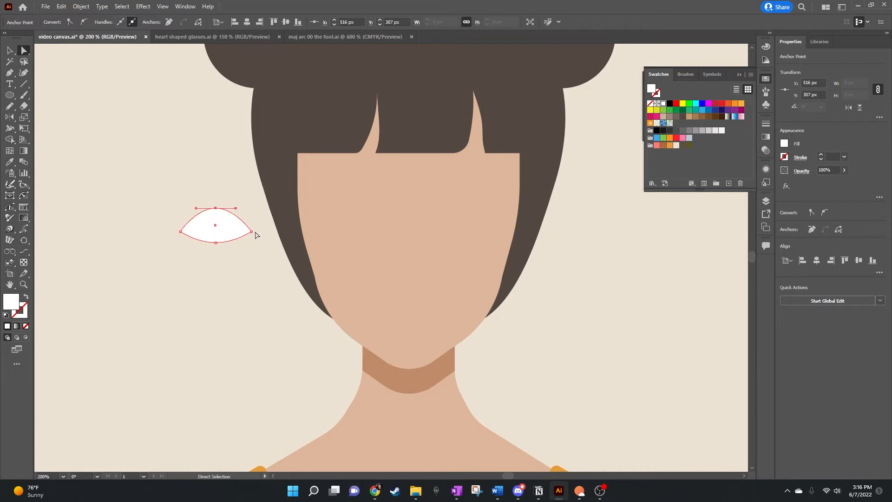
# Raise the white shape's right corner 10 px, then place it on the face's right side at X 721, Y 295 px, rotated about 5°.
pyautogui.click(252, 232)
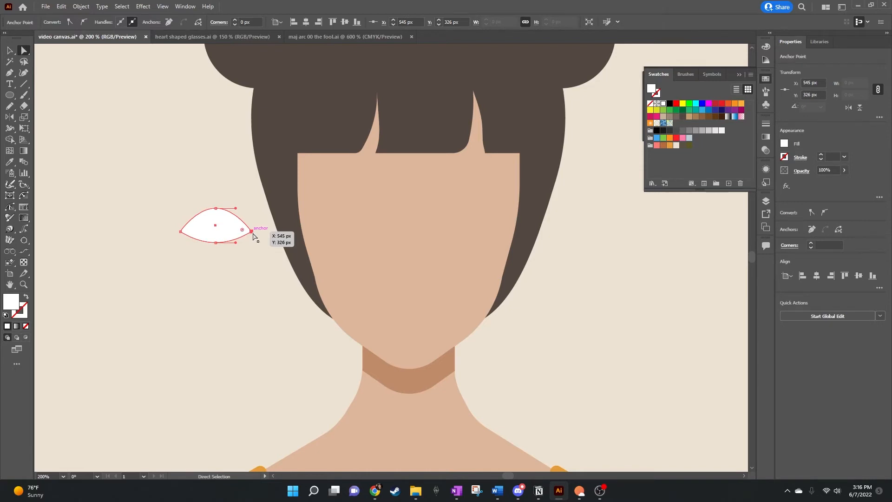
pyautogui.hotkey('shift', 'Up')
pyautogui.click(9, 51)
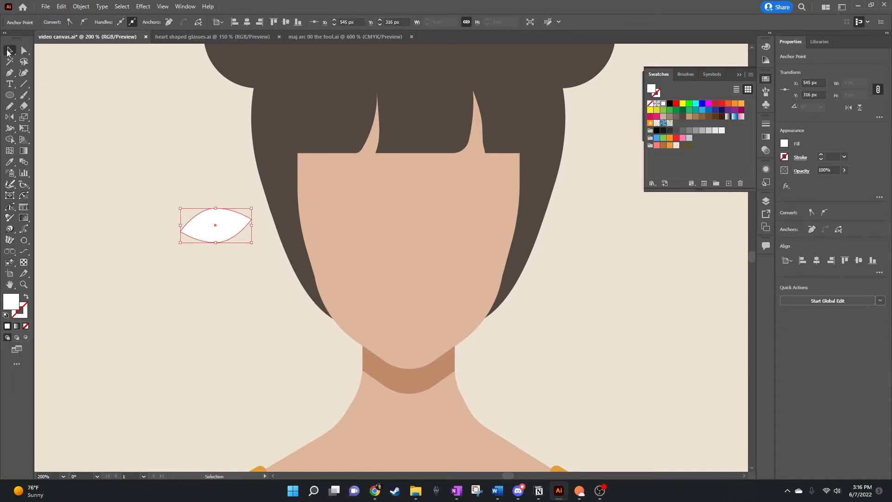
pyautogui.moveTo(255, 205); pyautogui.dragTo(474, 190)
pyautogui.click(210, 163)
# Refine the eye's curves by moving its bottom anchor point to X 721, Y 305 px and adjusting the handles of the bottom and top points.
pyautogui.click(24, 50)
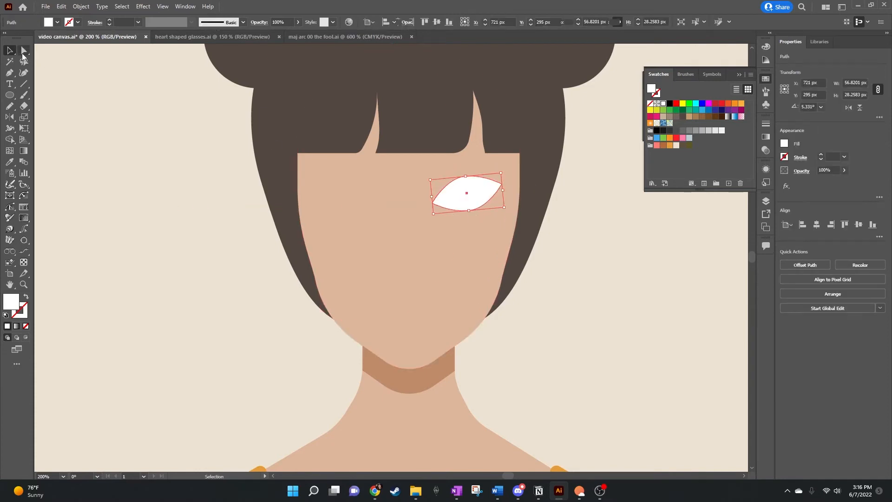
pyautogui.click(469, 210)
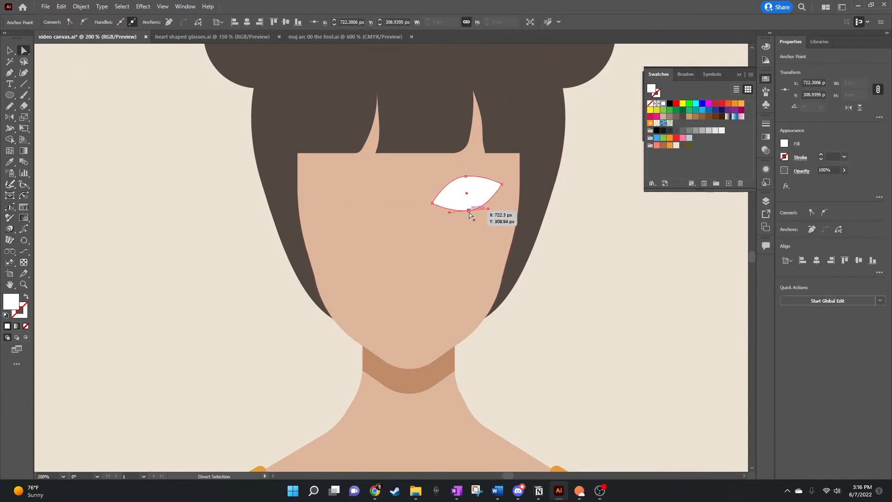
pyautogui.moveTo(488, 209); pyautogui.dragTo(469, 208)
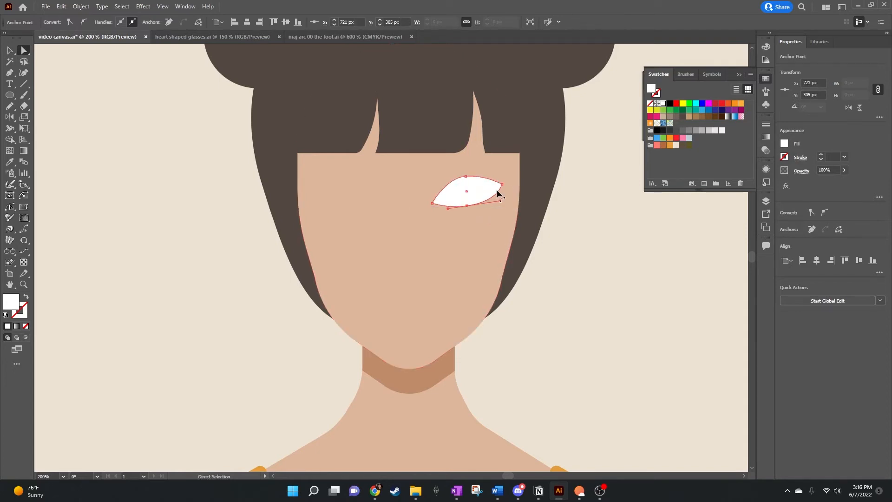
pyautogui.click(466, 176)
pyautogui.moveTo(444, 179); pyautogui.dragTo(443, 179)
pyautogui.click(591, 223)
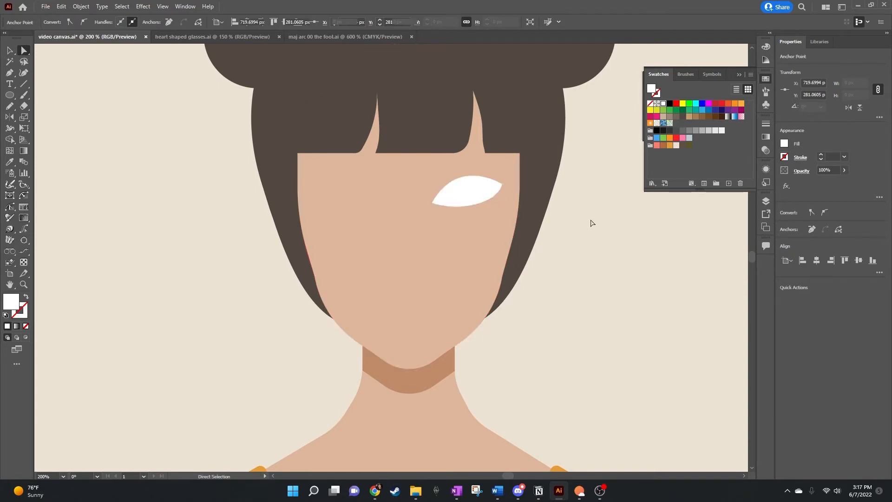
# Draw an olive green circle about 28 px across, place it over the white eye at X 720, Y 290 px, and enlarge it to 32 px.
pyautogui.click(8, 96)
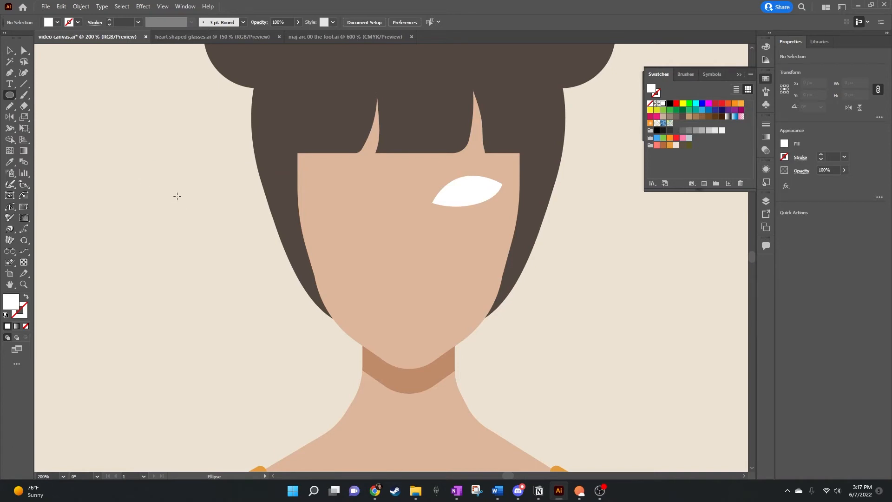
pyautogui.moveTo(177, 196); pyautogui.dragTo(211, 230)
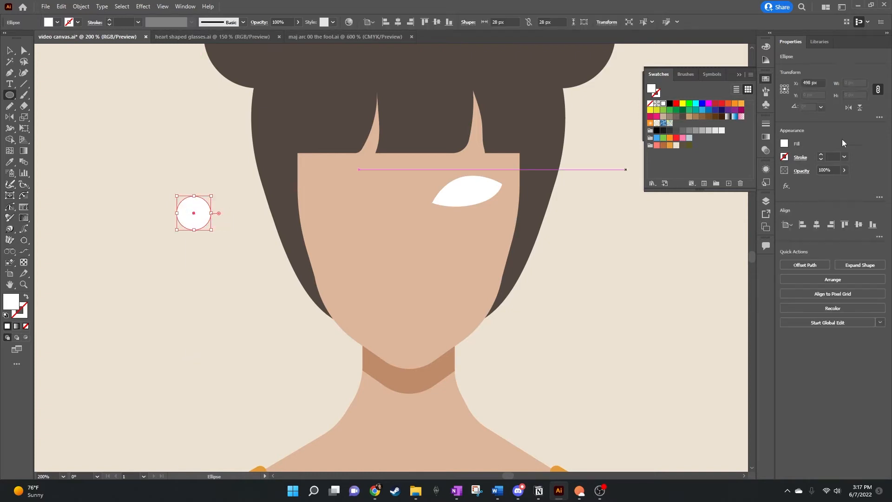
pyautogui.click(690, 146)
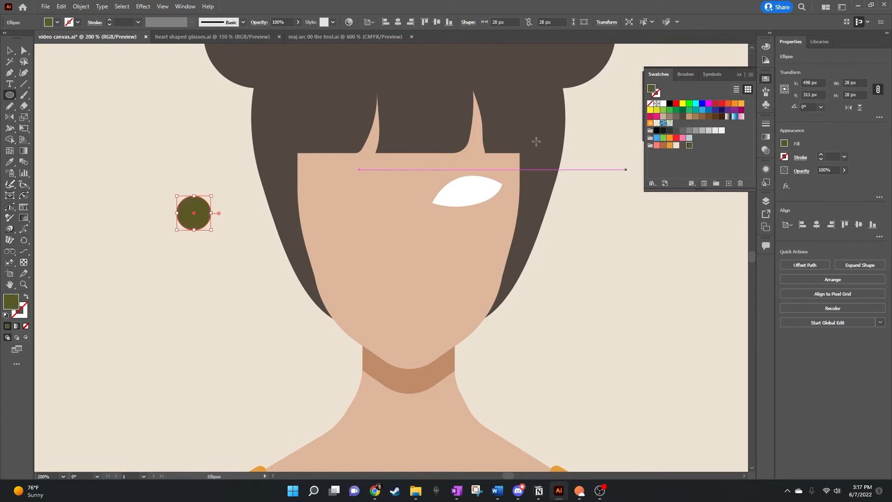
pyautogui.press('v')
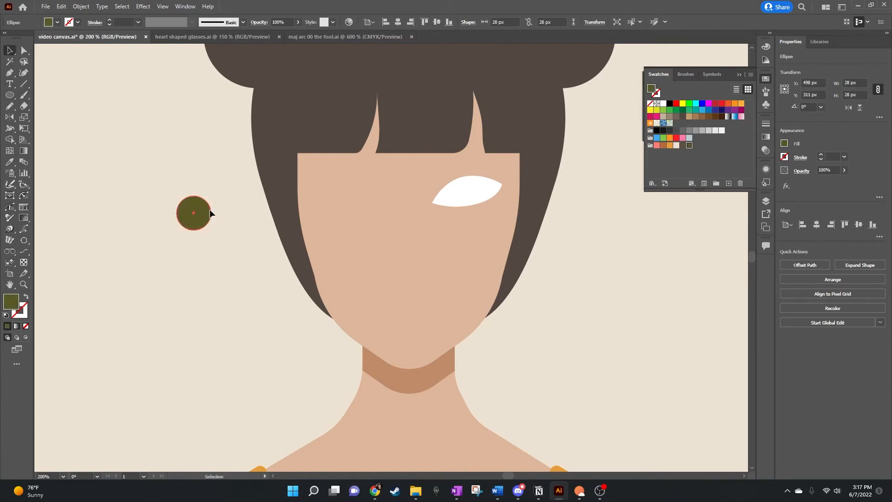
pyautogui.moveTo(198, 213); pyautogui.dragTo(467, 191)
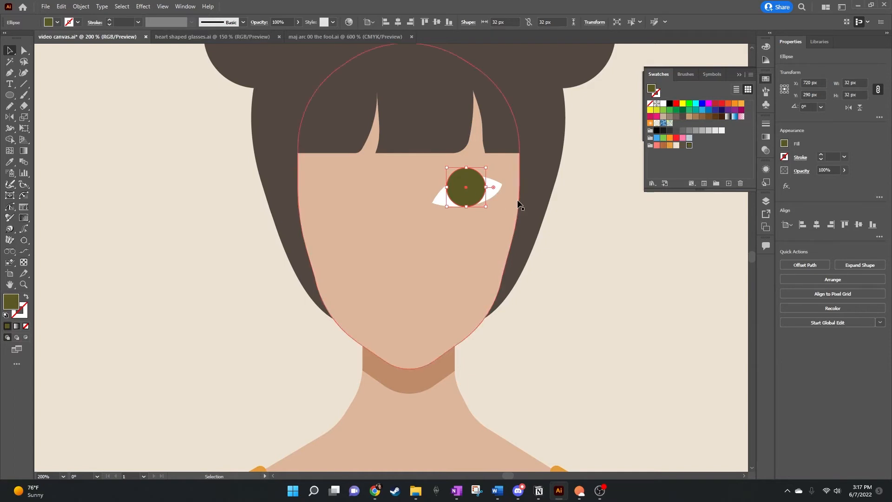
pyautogui.click(594, 222)
# Draw a dark brown circle about 16 px across from the centre of the olive green iris as the pupil.
pyautogui.click(683, 146)
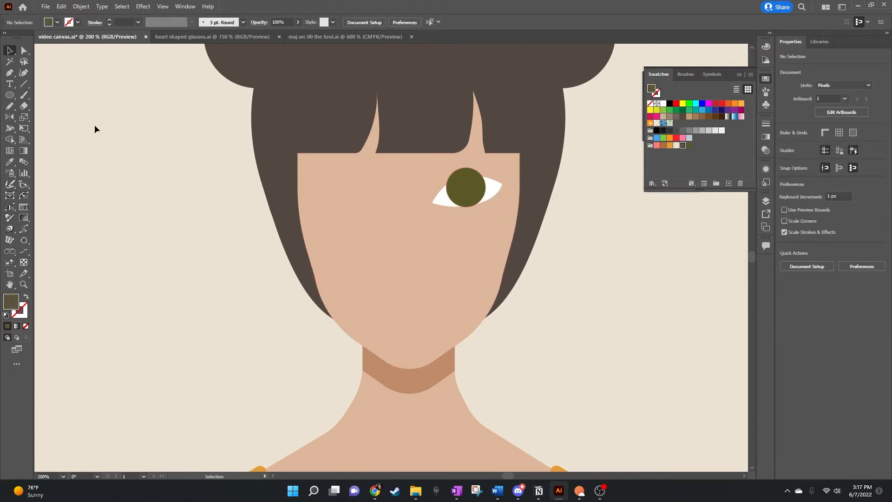
pyautogui.click(9, 95)
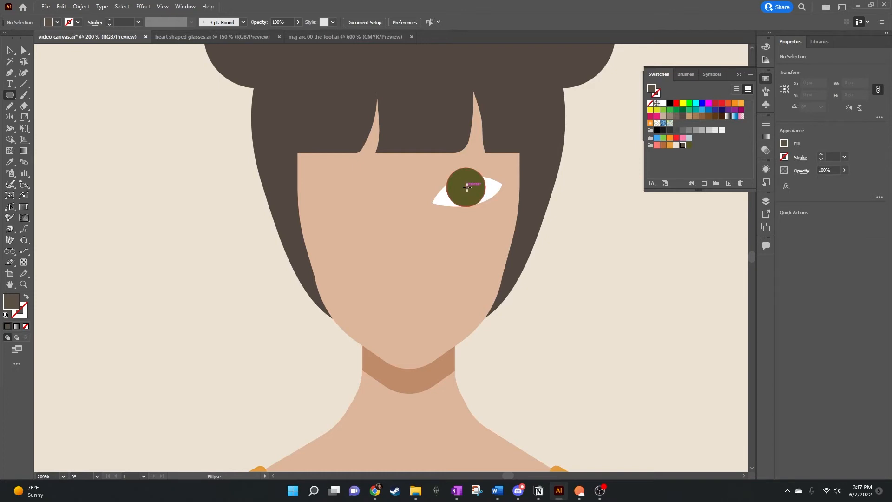
pyautogui.moveTo(467, 188); pyautogui.dragTo(476, 182)
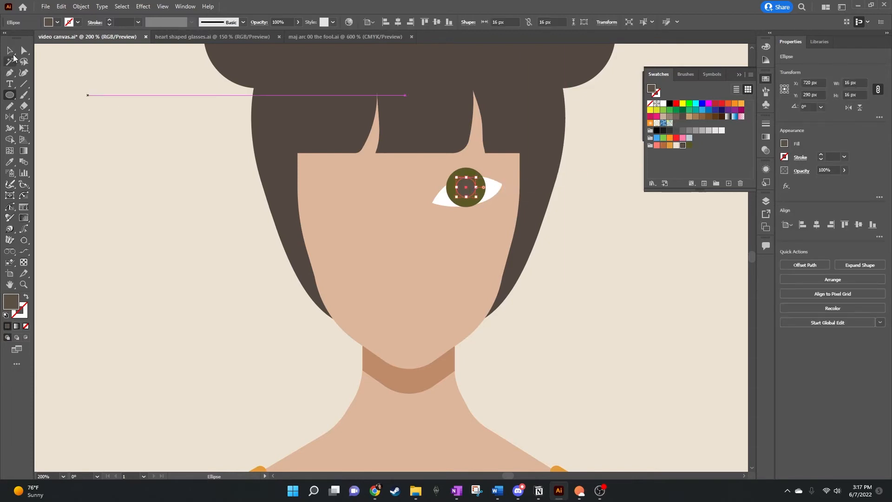
pyautogui.press('v')
pyautogui.click(140, 164)
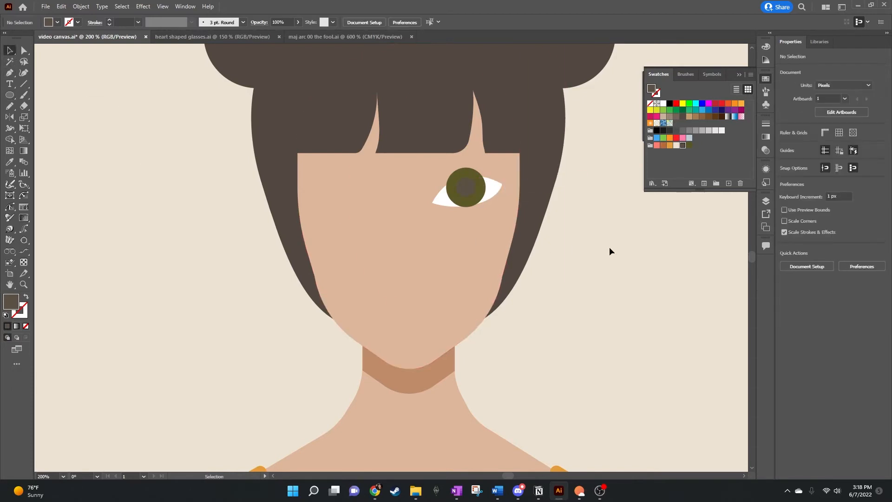
# Fill the pupil circle at the centre of the eye with the dark gray swatch.
pyautogui.click(468, 184)
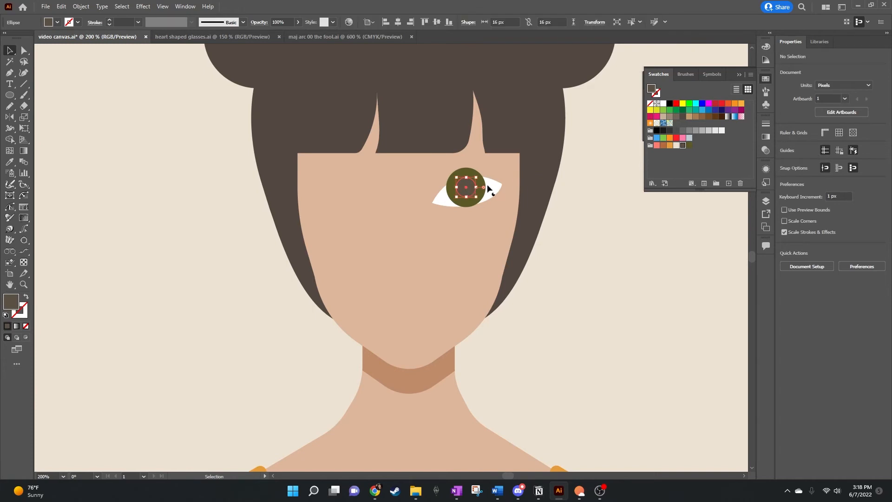
pyautogui.click(670, 130)
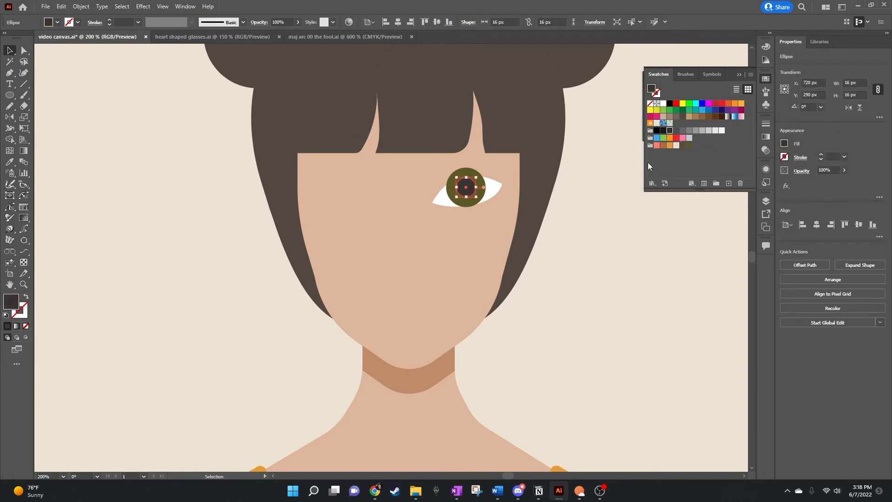
pyautogui.click(621, 236)
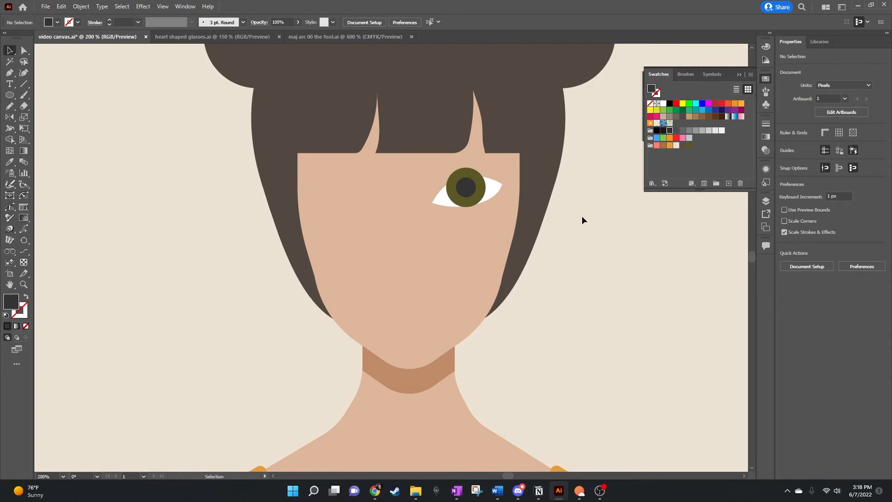
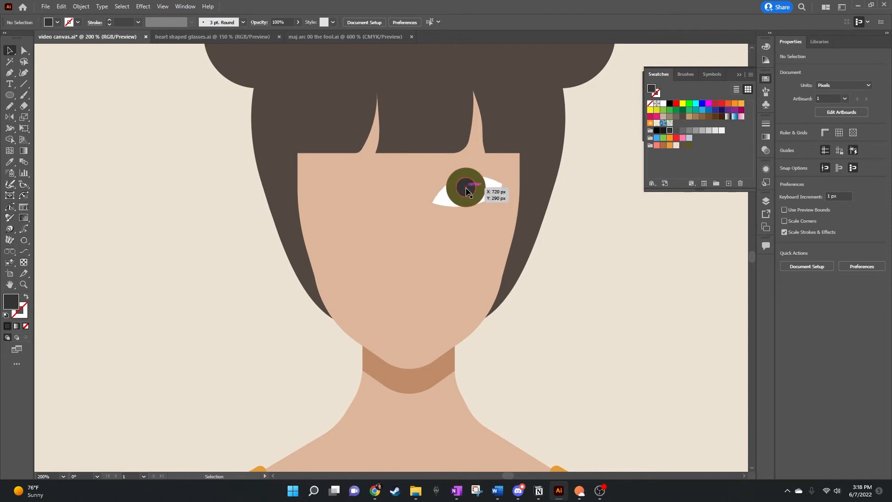
# Scale the iris and pupil down together about their centre until the iris is 28 px wide.
pyautogui.click(492, 185)
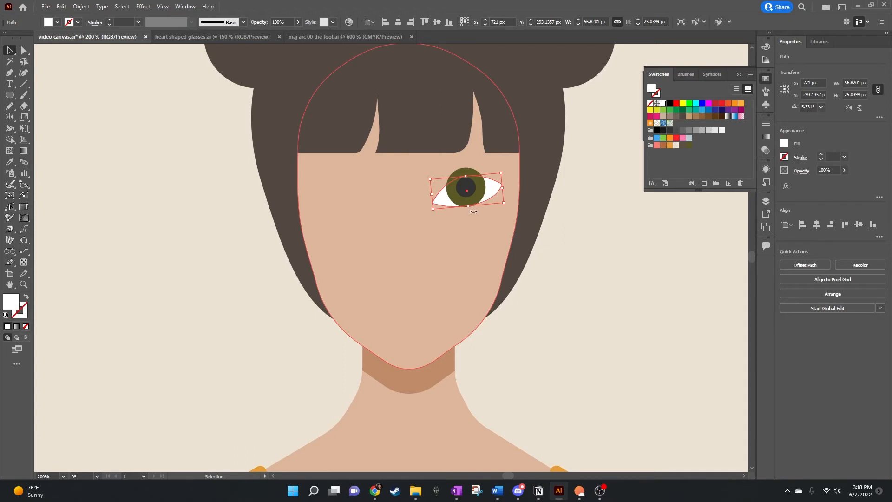
pyautogui.click(479, 184)
pyautogui.keyDown('shift'); pyautogui.click(474, 186); pyautogui.keyUp('shift')
pyautogui.moveTo(485, 169); pyautogui.dragTo(485, 173)
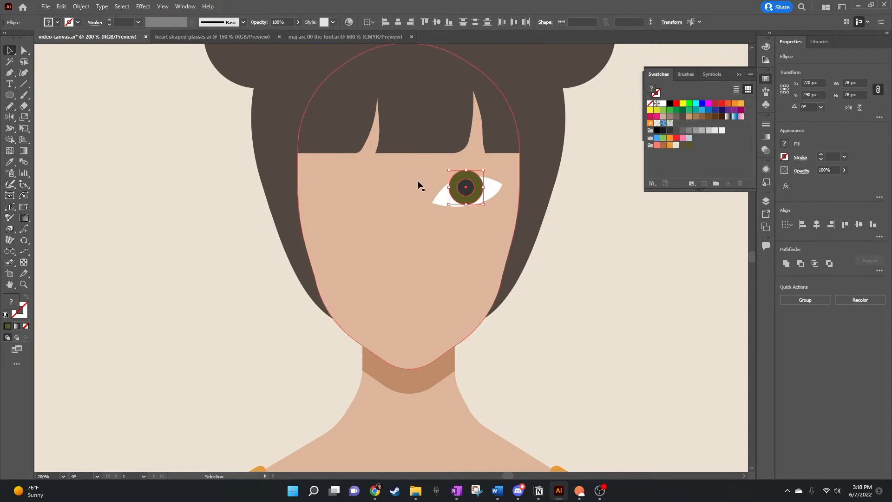
# Trim the part of the iris that sticks out above the eye white with the Shape Builder tool.
pyautogui.keyDown('shift'); pyautogui.click(491, 191); pyautogui.keyUp('shift')
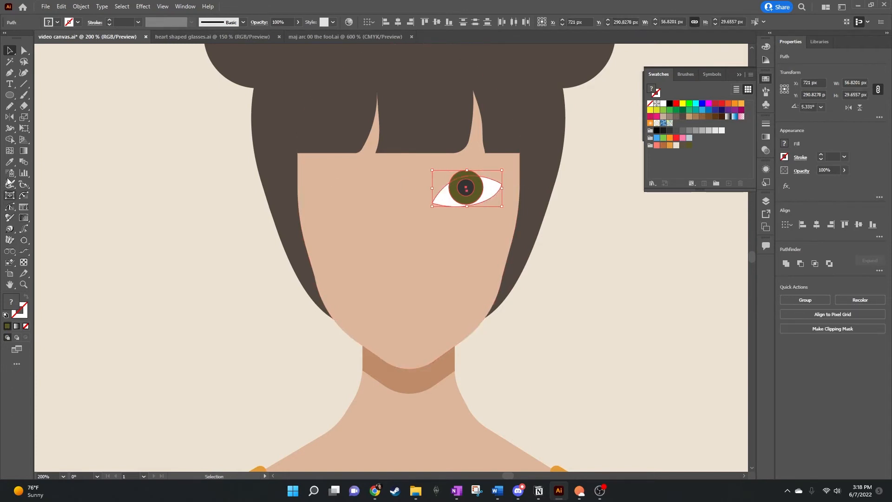
pyautogui.click(9, 140)
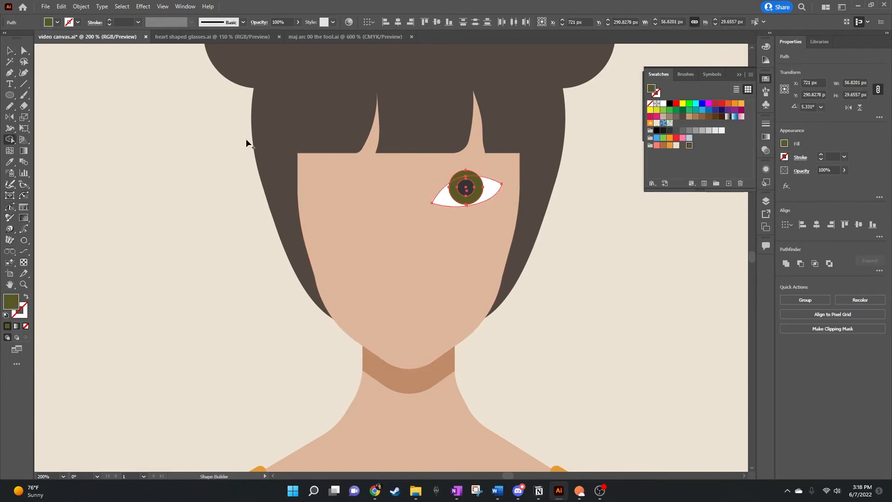
pyautogui.click(466, 176)
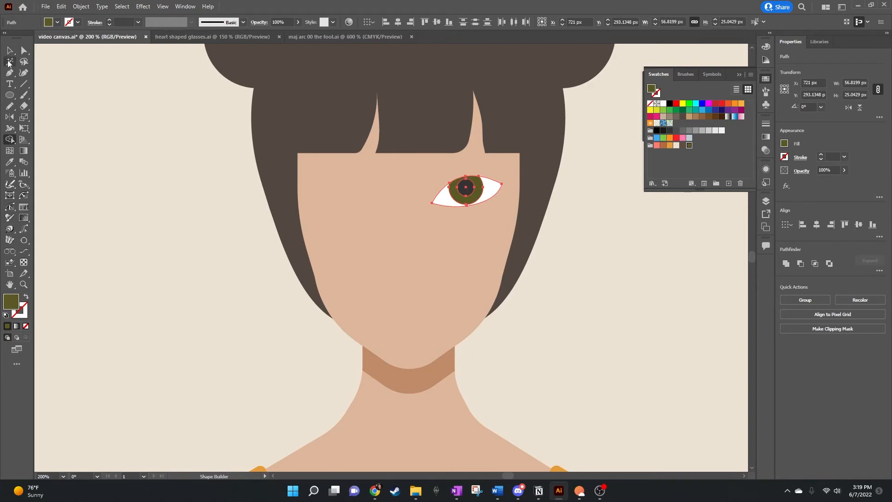
pyautogui.press('v')
pyautogui.click(598, 215)
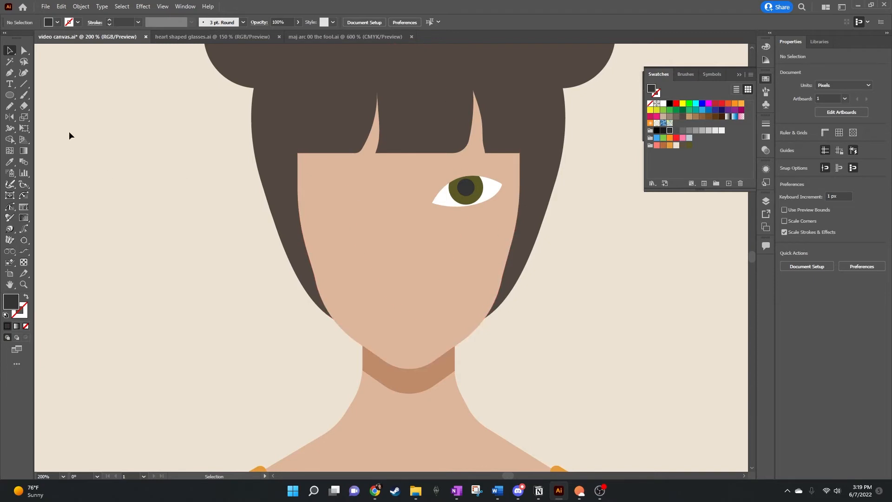
# Draw a white 6 px circle as a highlight on the upper outer edge of the pupil.
pyautogui.click(10, 96)
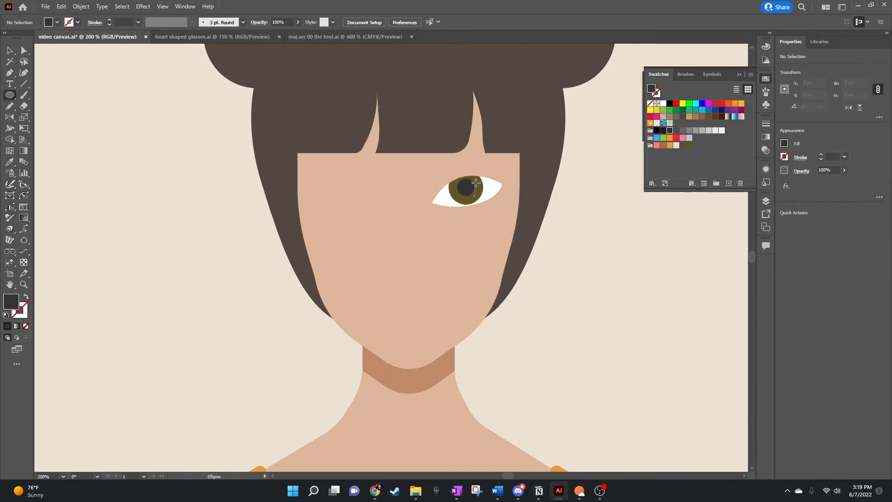
pyautogui.moveTo(475, 183); pyautogui.dragTo(478, 185)
pyautogui.click(663, 103)
pyautogui.press('v')
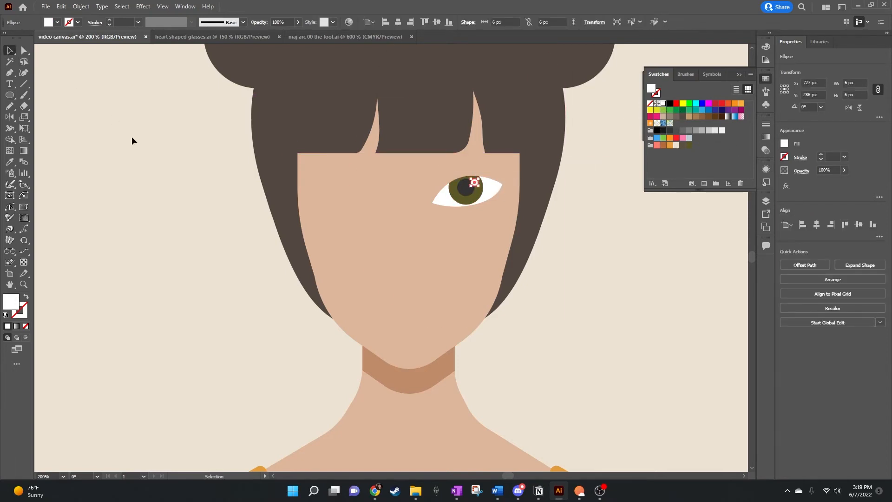
pyautogui.click(132, 136)
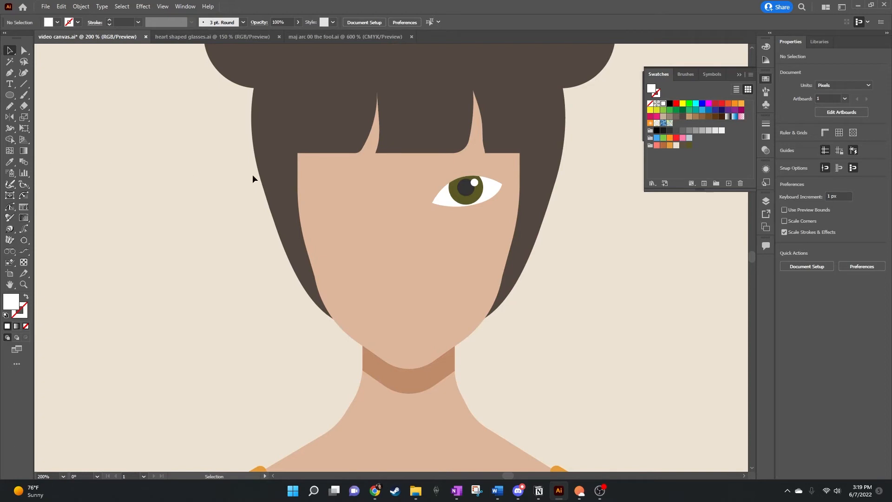
# Stretch a copy of the eye white slightly upward behind the eye and fill it dark gray as eyeliner.
pyautogui.click(491, 188)
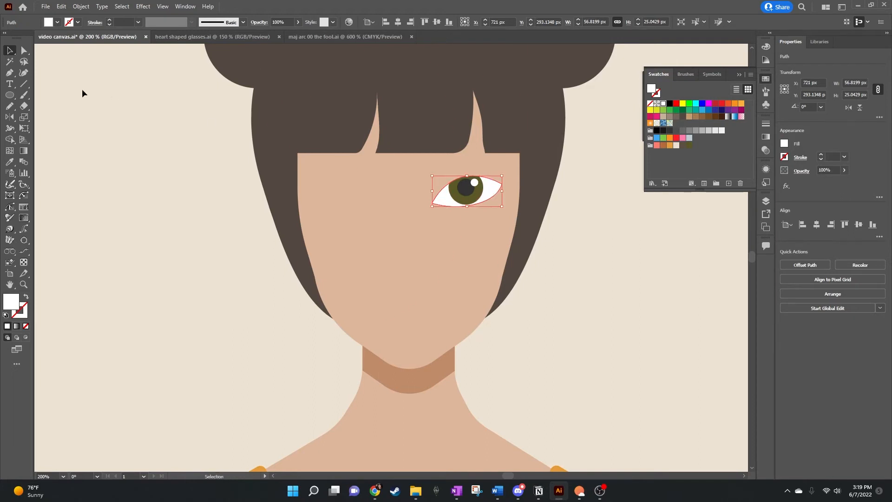
pyautogui.click(24, 50)
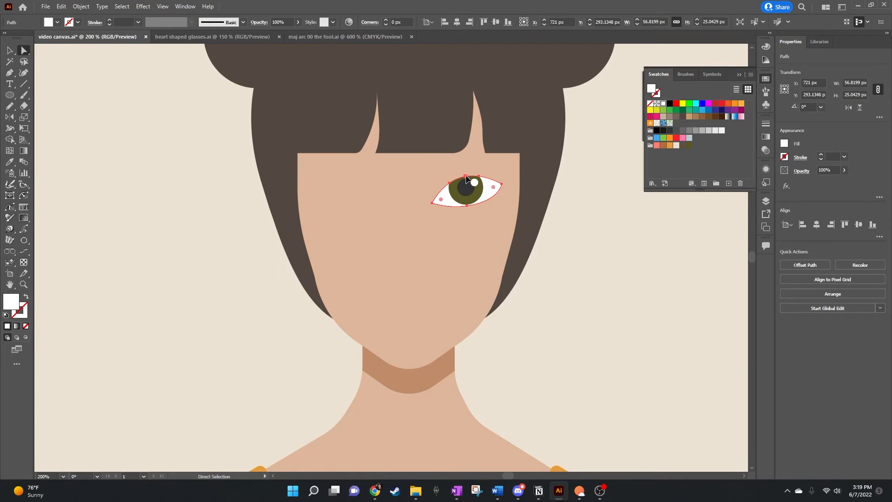
pyautogui.moveTo(467, 177); pyautogui.dragTo(467, 173)
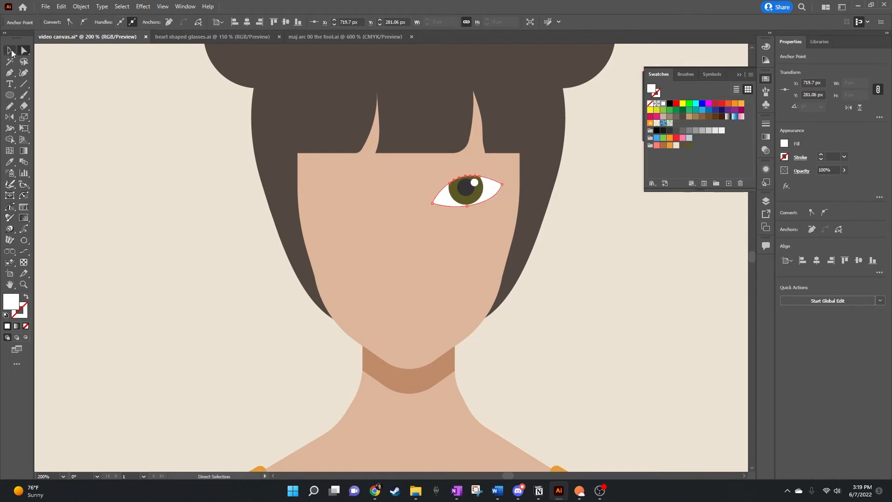
pyautogui.click(11, 52)
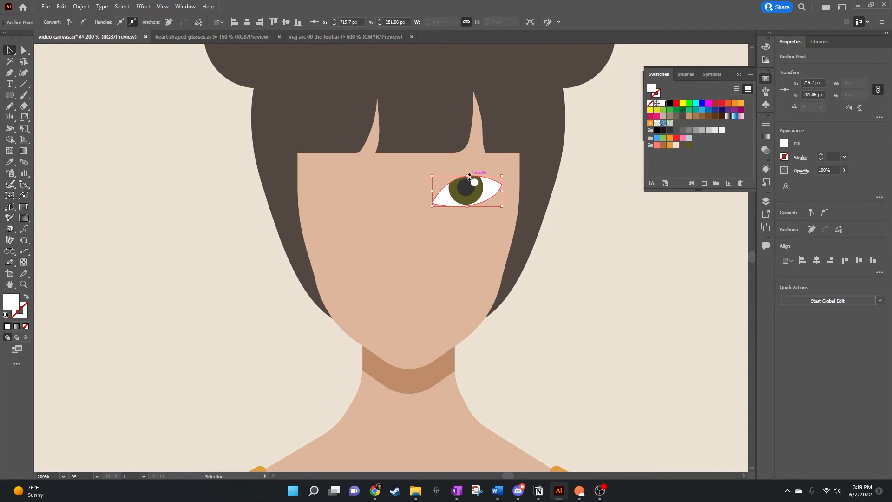
pyautogui.moveTo(469, 177); pyautogui.dragTo(466, 171)
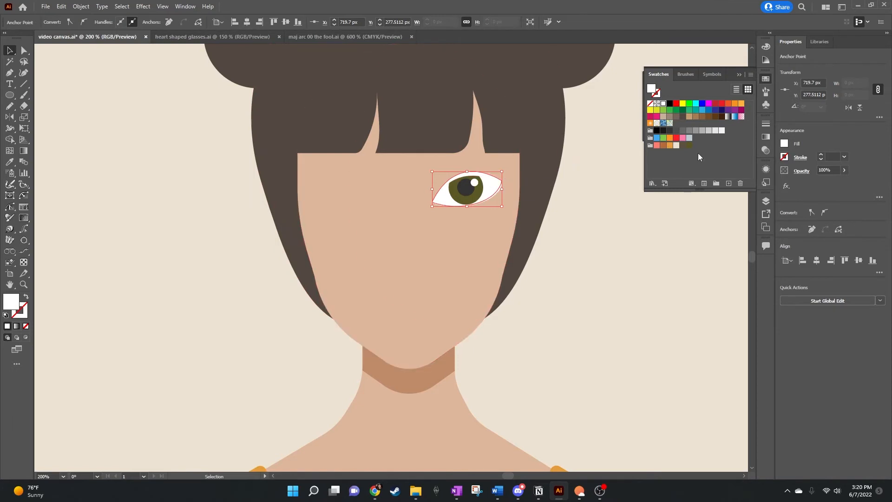
pyautogui.click(670, 130)
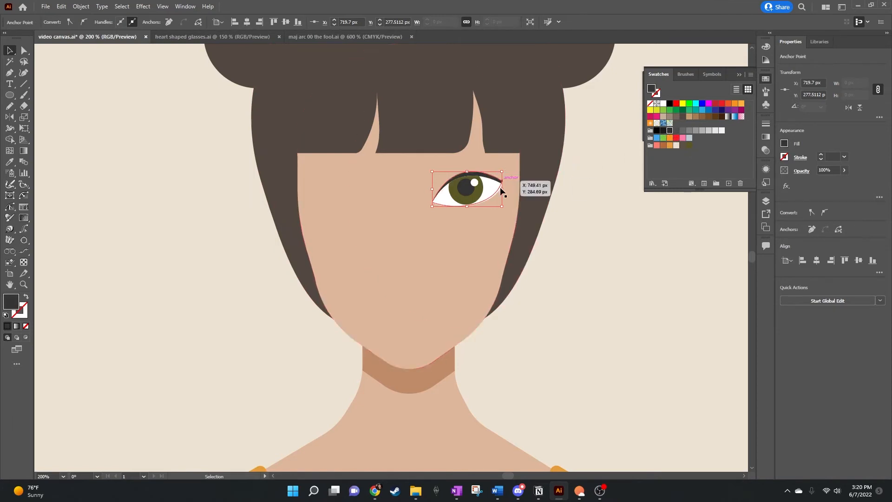
pyautogui.moveTo(467, 172); pyautogui.dragTo(467, 170)
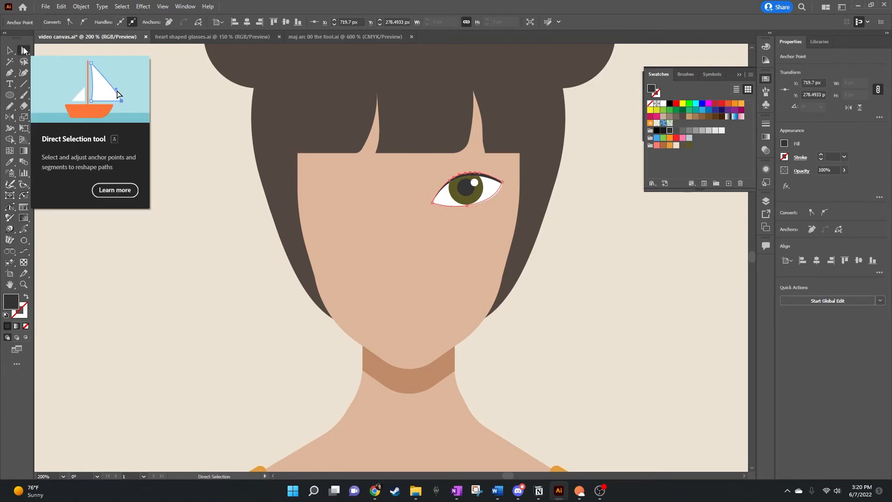
# Pull the eyeliner's outer corner point up and outward to X 763 px, Y 278 px to form a wing.
pyautogui.click(25, 50)
pyautogui.moveTo(505, 185); pyautogui.dragTo(517, 172)
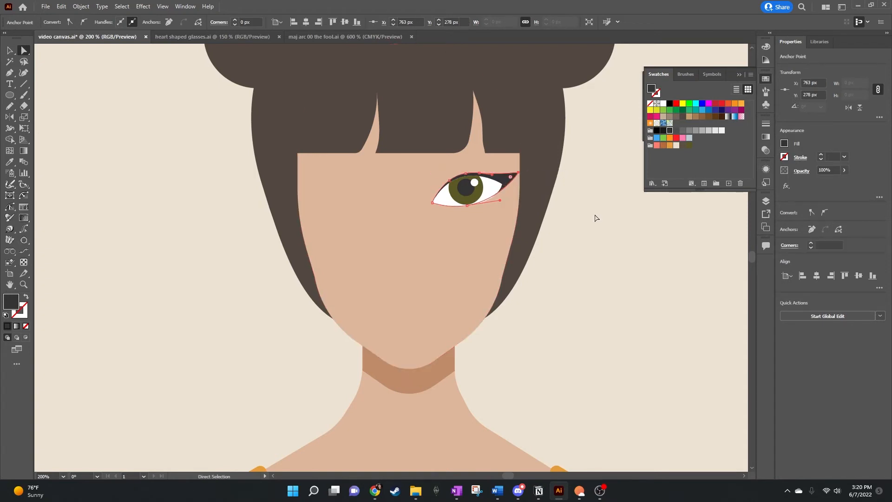
pyautogui.click(10, 50)
pyautogui.click(573, 247)
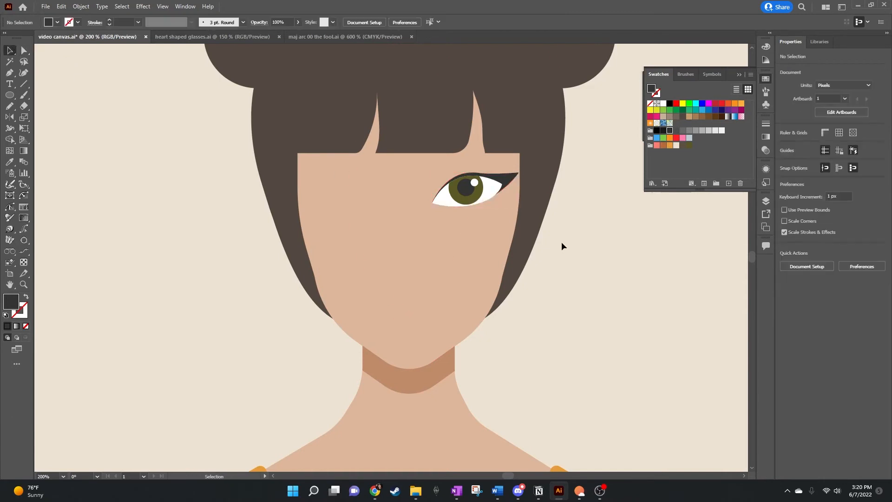
# Reshape the eyeliner's lower edge by lengthening the bottom anchor's handle outward so the curve wraps below the eye's outer corner.
pyautogui.click(508, 179)
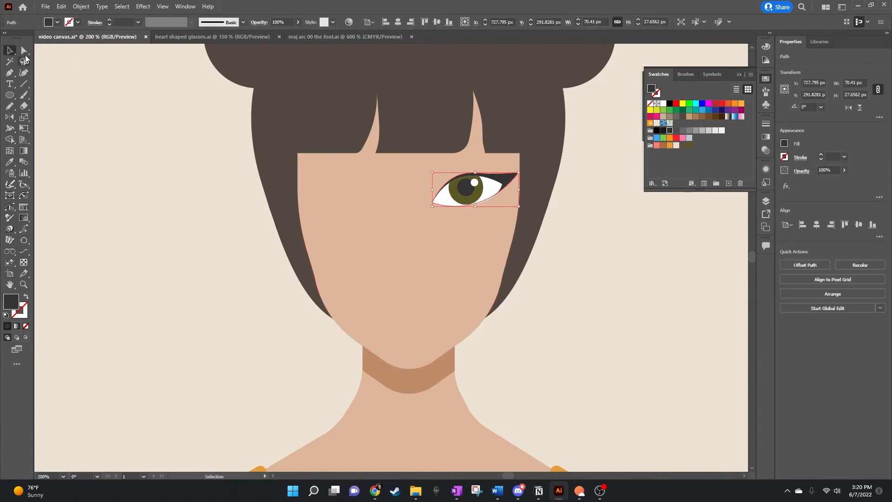
pyautogui.click(24, 50)
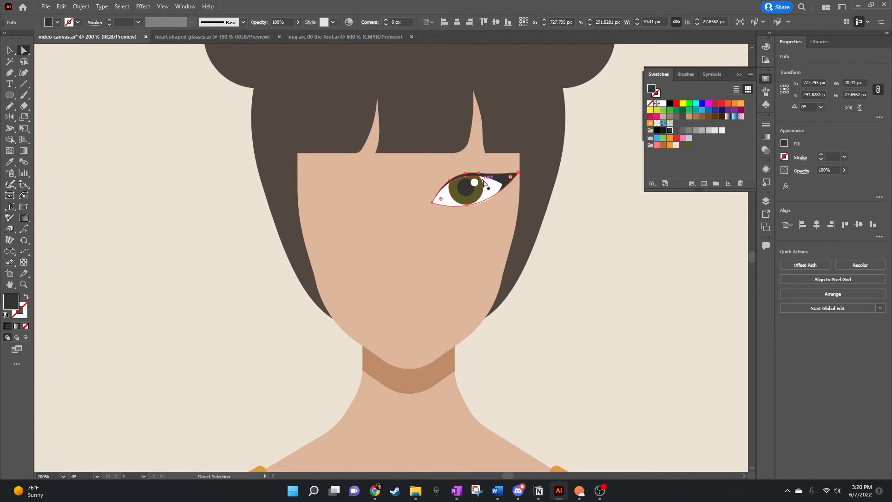
pyautogui.scroll(4, 483, 183)
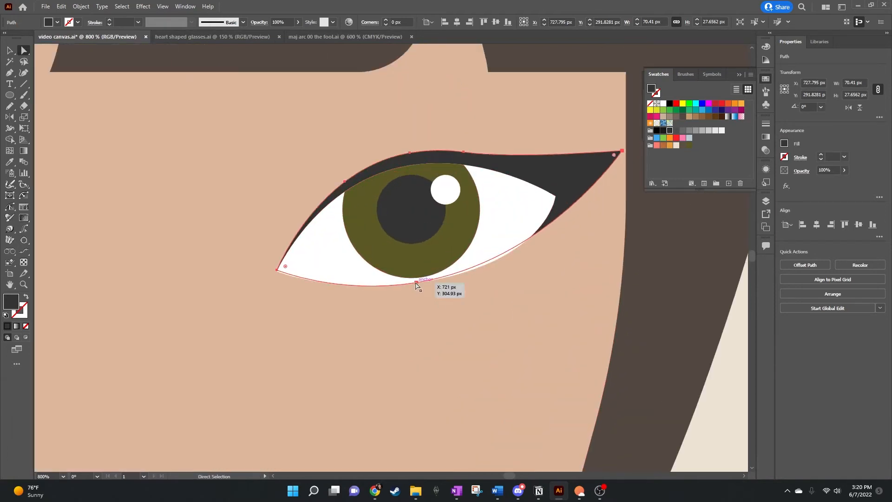
pyautogui.click(416, 282)
pyautogui.moveTo(469, 279); pyautogui.dragTo(570, 267)
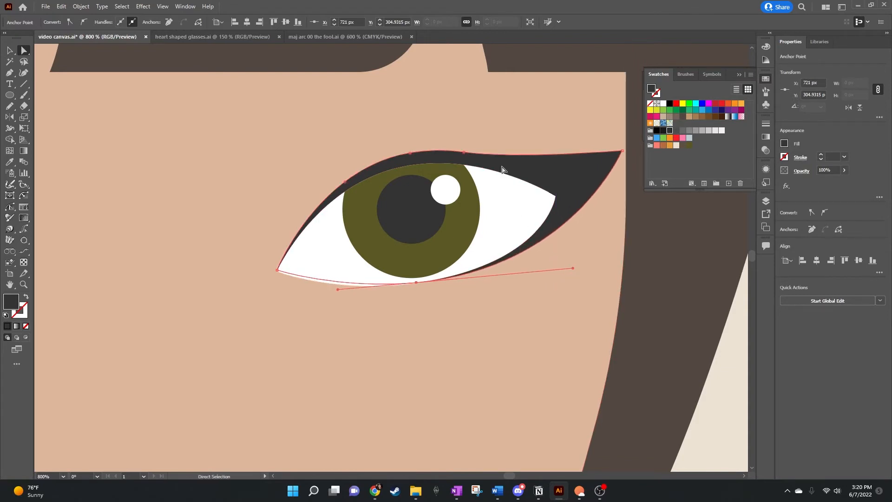
# Smooth the eyeliner's upper edge by moving its top anchors outward to X 738 px and X 721 px and bending the wing's curve.
pyautogui.click(466, 152)
pyautogui.moveTo(465, 153); pyautogui.dragTo(500, 151)
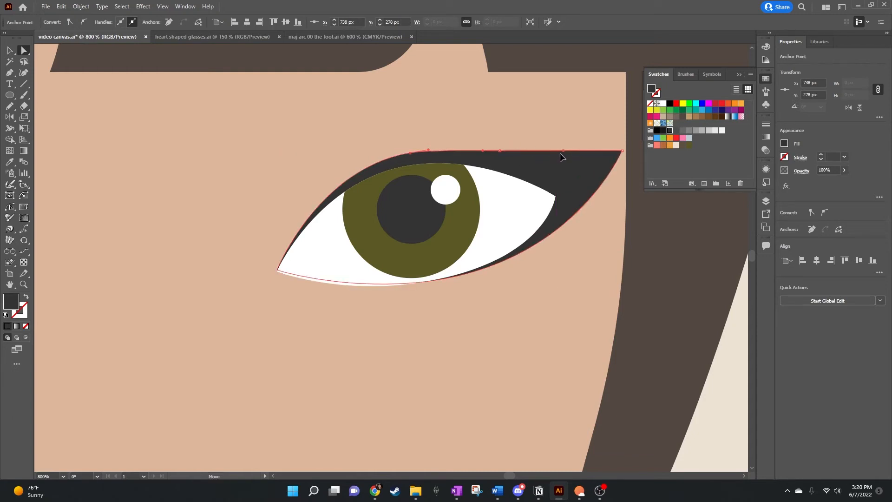
pyautogui.moveTo(559, 151); pyautogui.dragTo(556, 159)
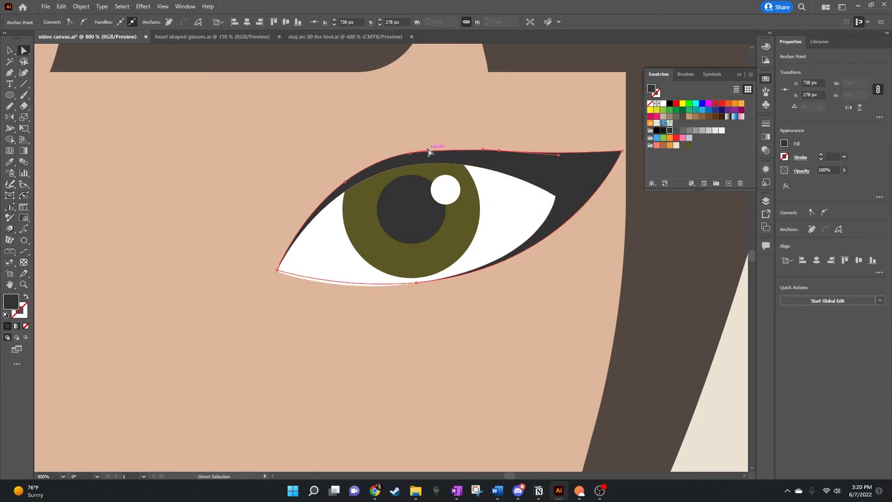
pyautogui.scroll(-1, 420, 199)
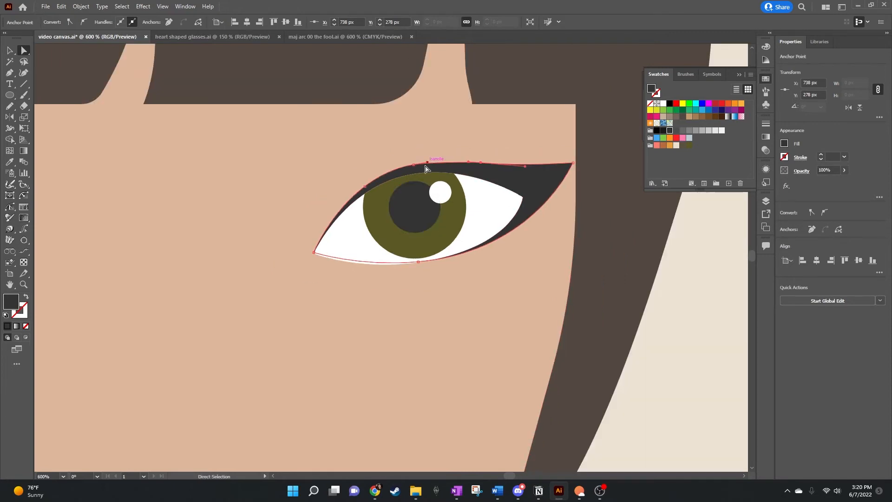
pyautogui.moveTo(425, 166); pyautogui.dragTo(445, 161)
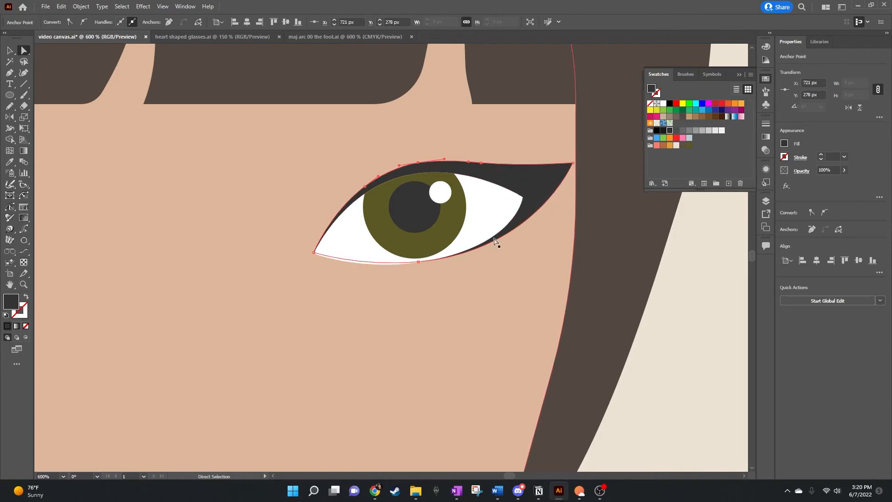
pyautogui.click(9, 51)
pyautogui.click(305, 273)
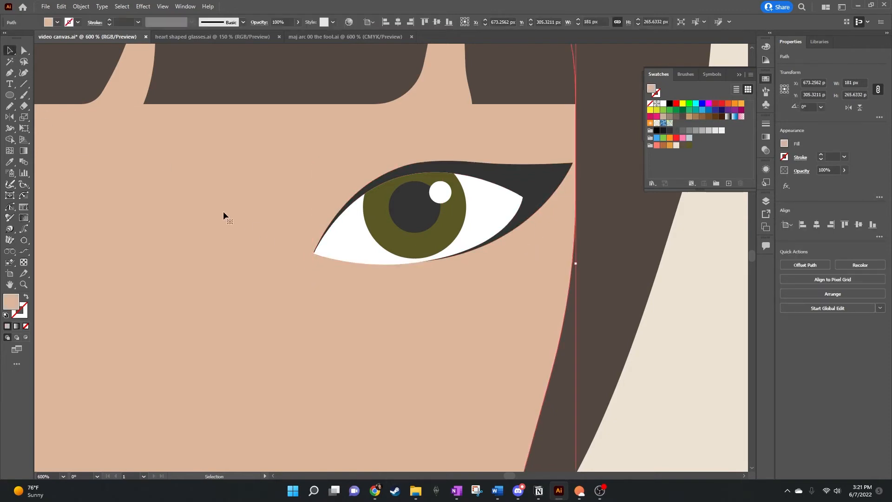
pyautogui.scroll(-5, 222, 211)
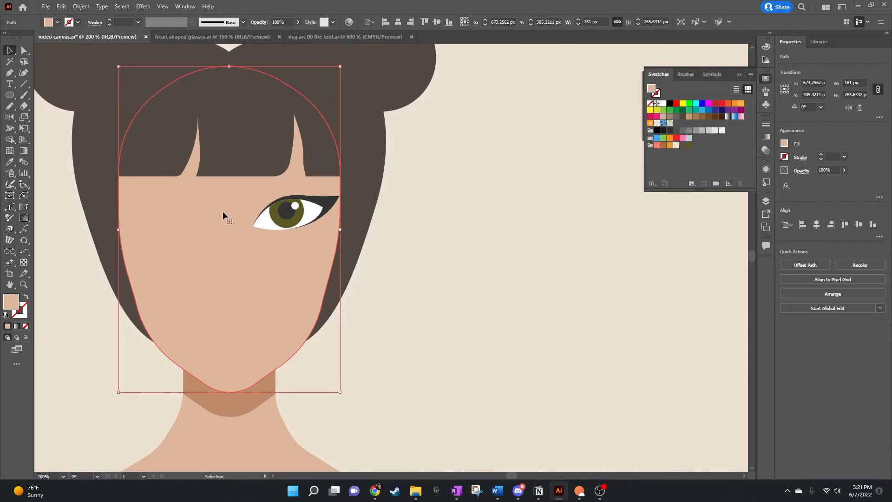
pyautogui.hscroll(-2, 259, 208)
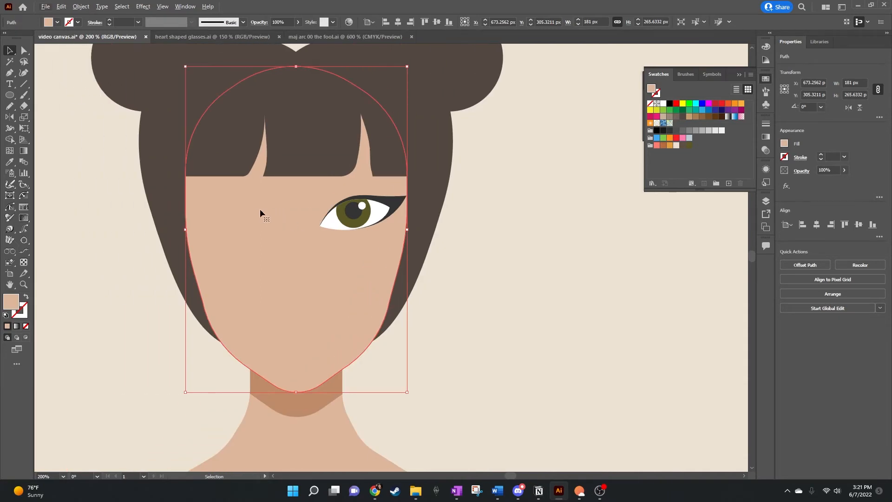
pyautogui.hscroll(-3, 261, 209)
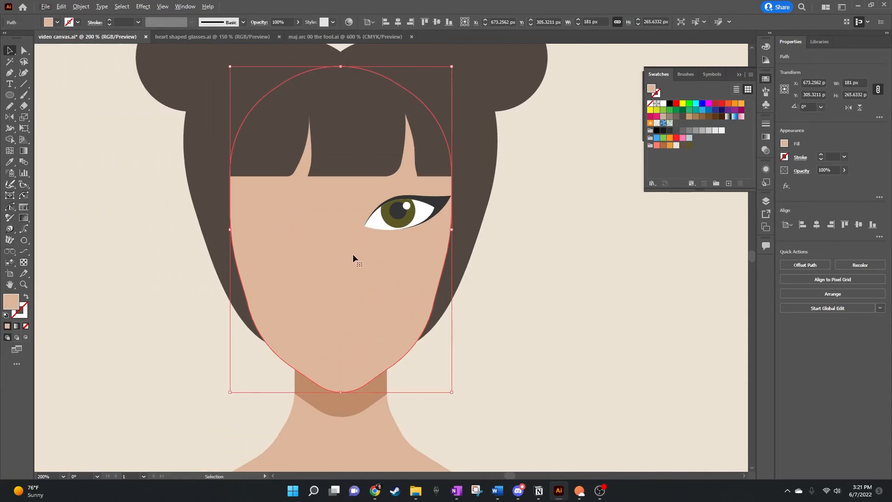
pyautogui.scroll(3, 301, 242)
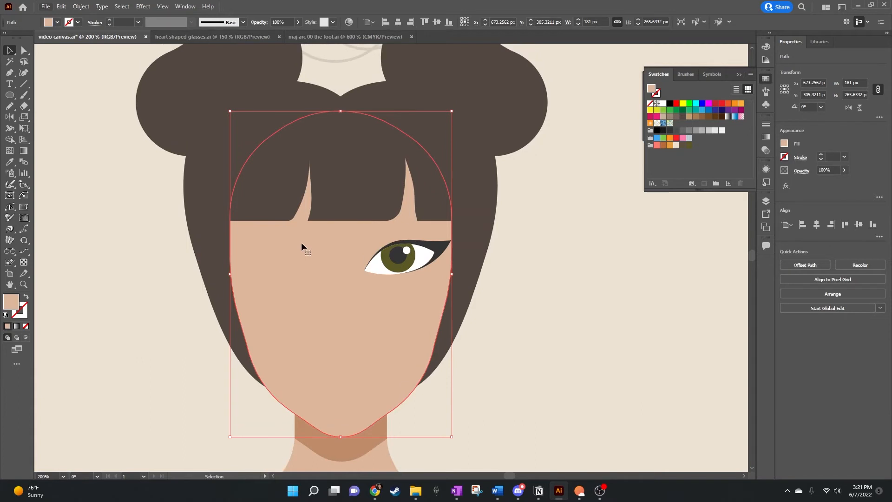
# Draw a 94 by 12 px rectangle beside the face and fill it with the dark brown swatch.
pyautogui.scroll(1, 301, 242)
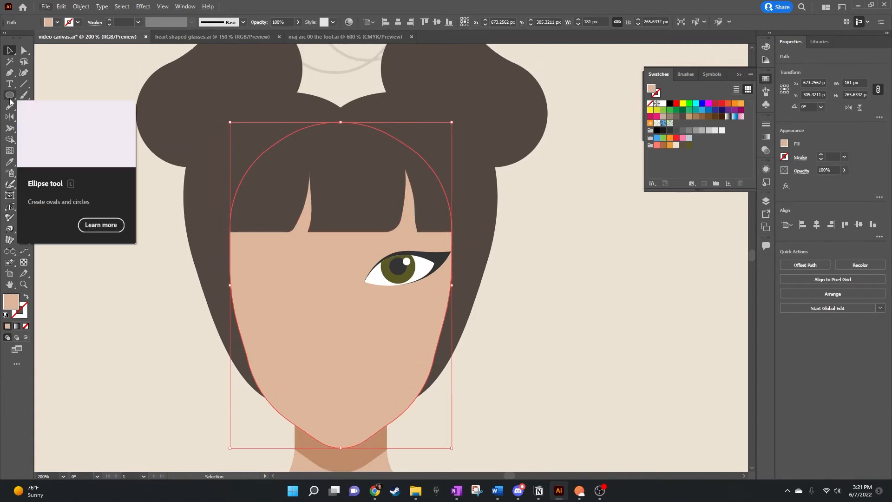
pyautogui.rightClick(10, 98)
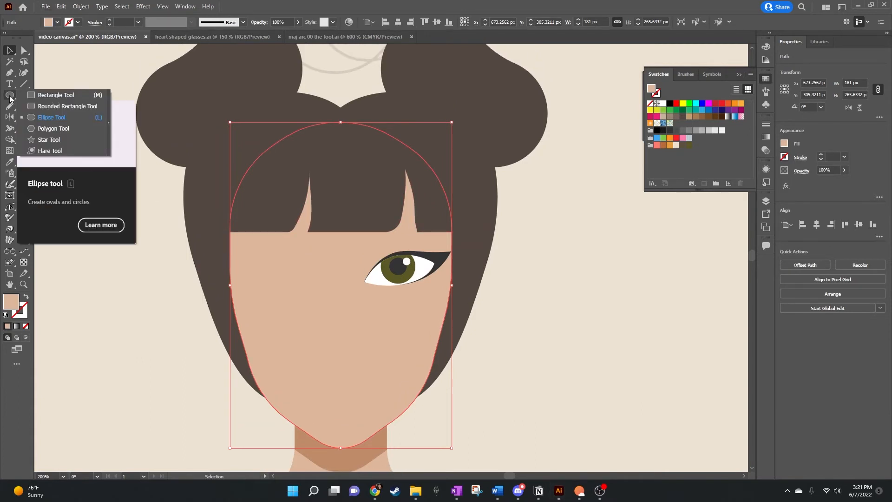
pyautogui.click(52, 91)
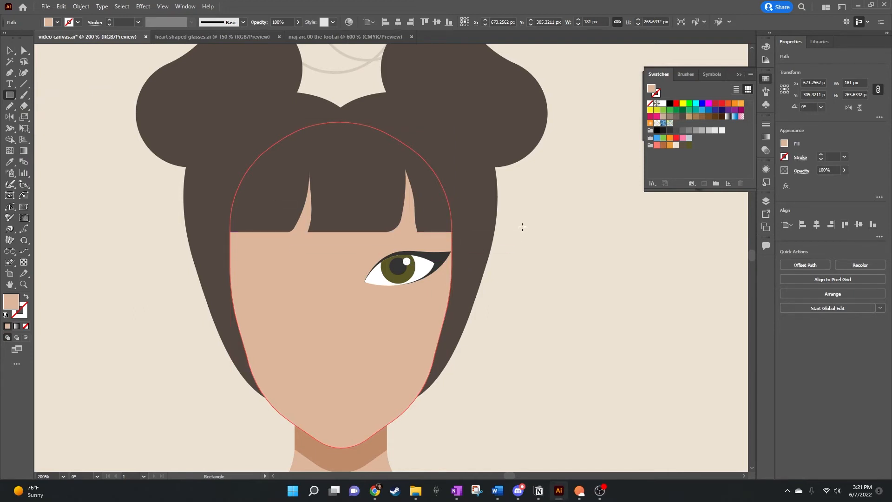
pyautogui.moveTo(513, 222); pyautogui.dragTo(629, 237)
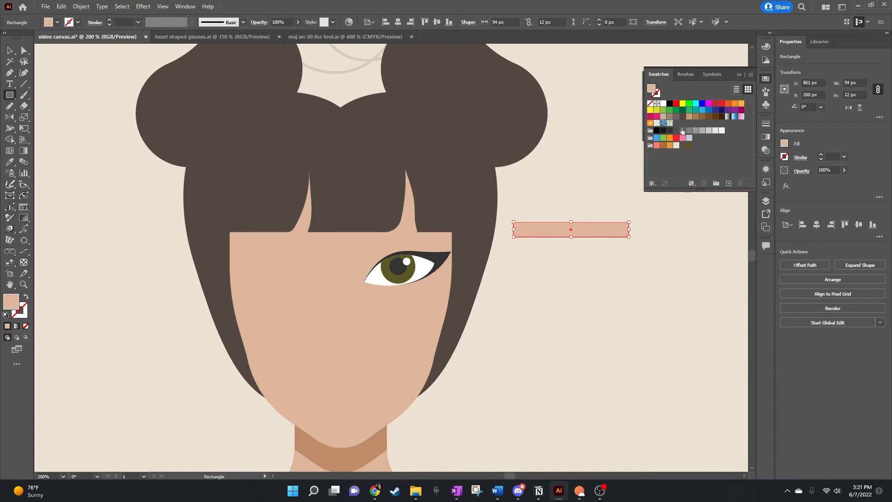
pyautogui.click(683, 146)
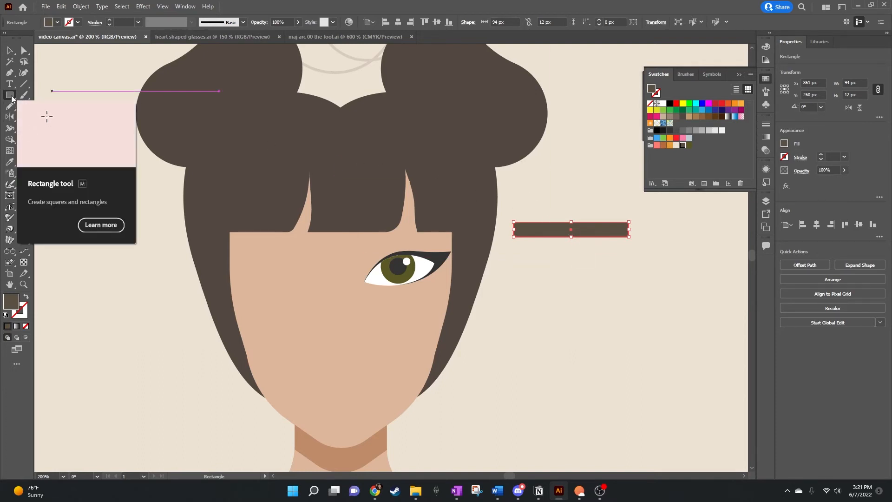
# Add an anchor near X 884 px on the rectangle's lower edge and bend the shape into a tapered eyebrow arched at about X 880 px.
pyautogui.click(9, 73)
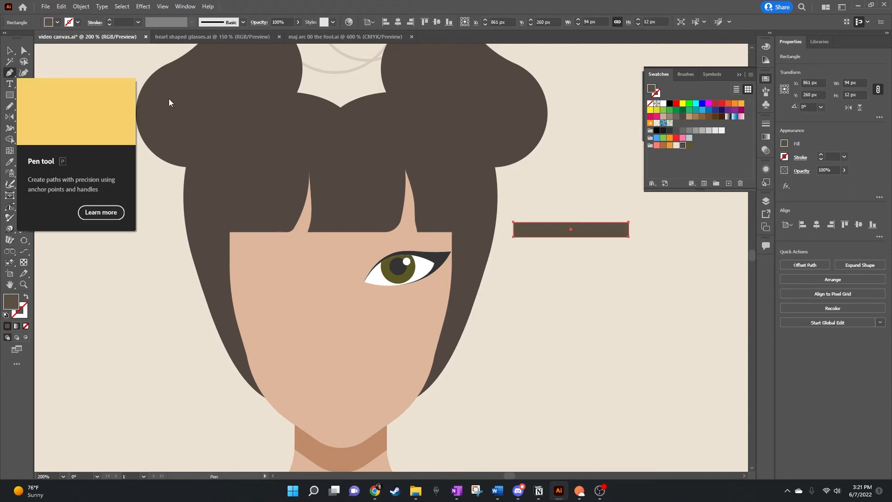
pyautogui.click(599, 237)
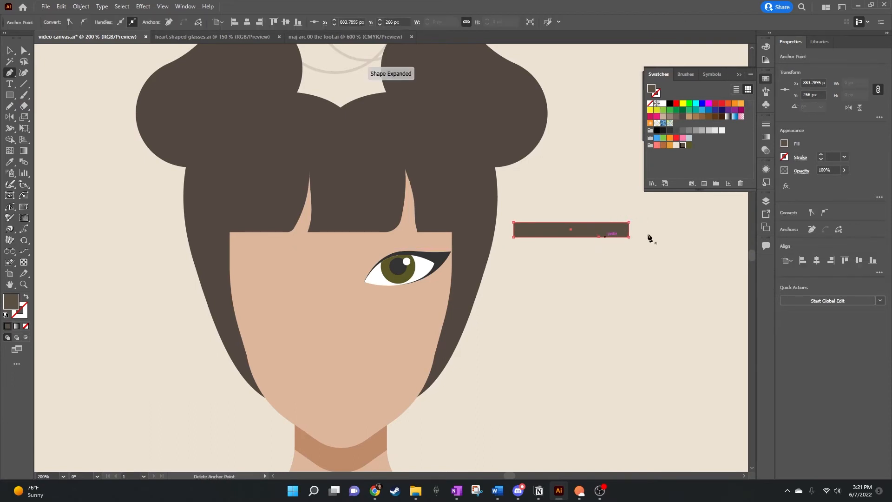
pyautogui.click(24, 50)
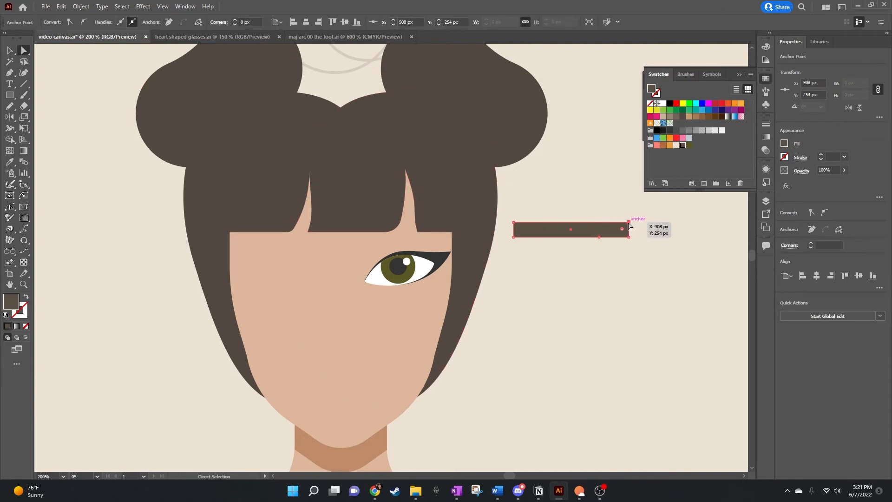
pyautogui.moveTo(631, 224); pyautogui.dragTo(594, 225)
pyautogui.click(600, 238)
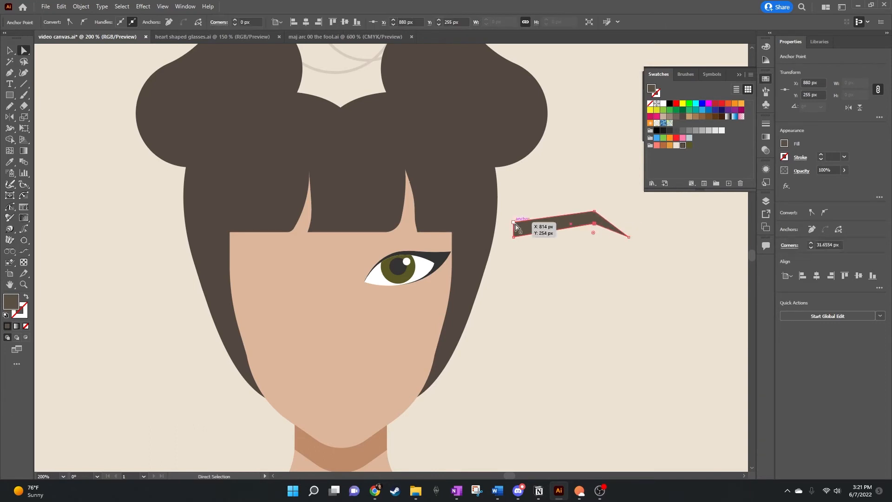
pyautogui.click(515, 224)
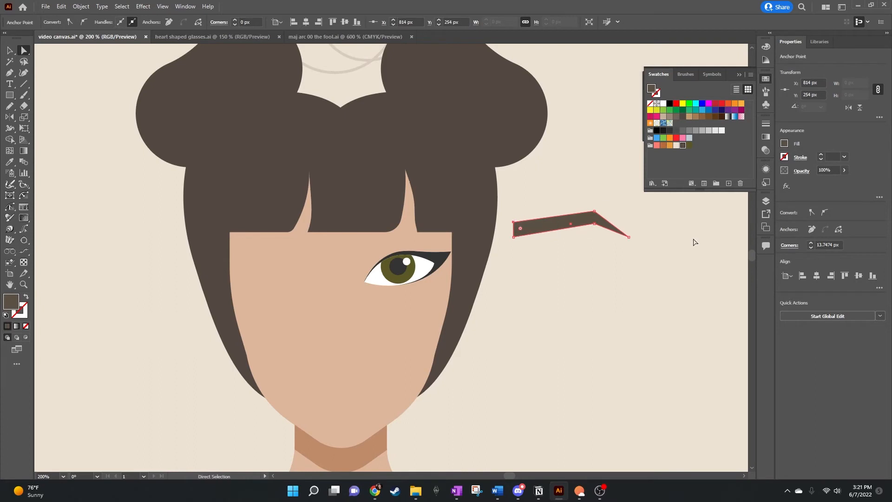
# Round the eyebrow arch's upper corner to about 23 px and lower corner to about 18 px, and slightly round the tail tip.
pyautogui.click(595, 213)
pyautogui.moveTo(595, 225); pyautogui.dragTo(593, 244)
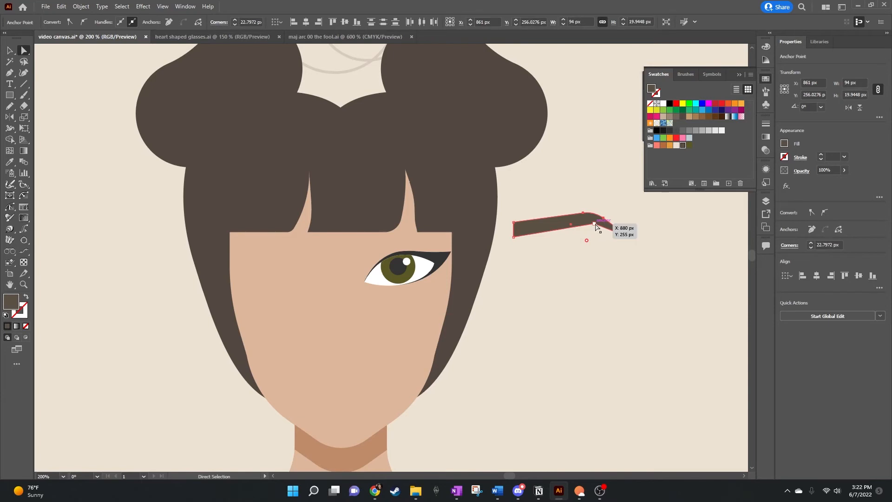
pyautogui.click(594, 224)
pyautogui.moveTo(594, 234); pyautogui.dragTo(595, 250)
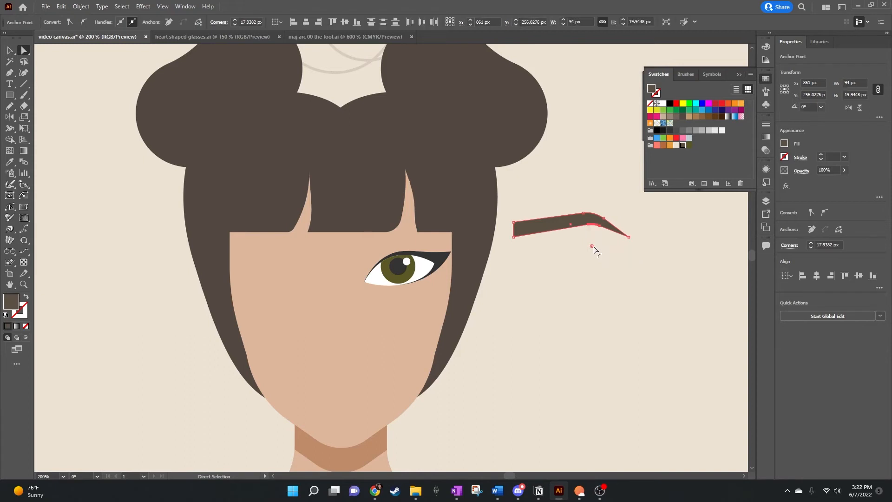
pyautogui.click(629, 237)
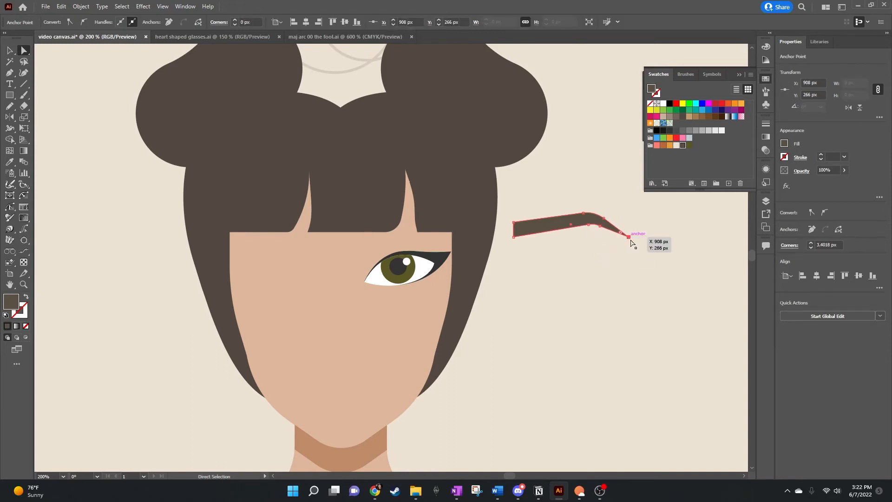
pyautogui.moveTo(621, 236); pyautogui.dragTo(628, 239)
# Try rounding the corners at the eyebrow's thick inner end, and undo the rounding.
pyautogui.click(513, 223)
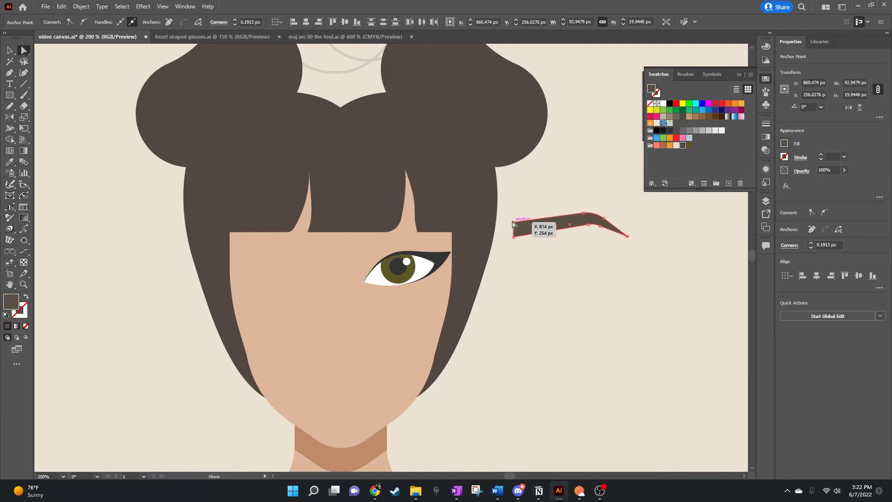
pyautogui.moveTo(522, 231); pyautogui.dragTo(528, 241)
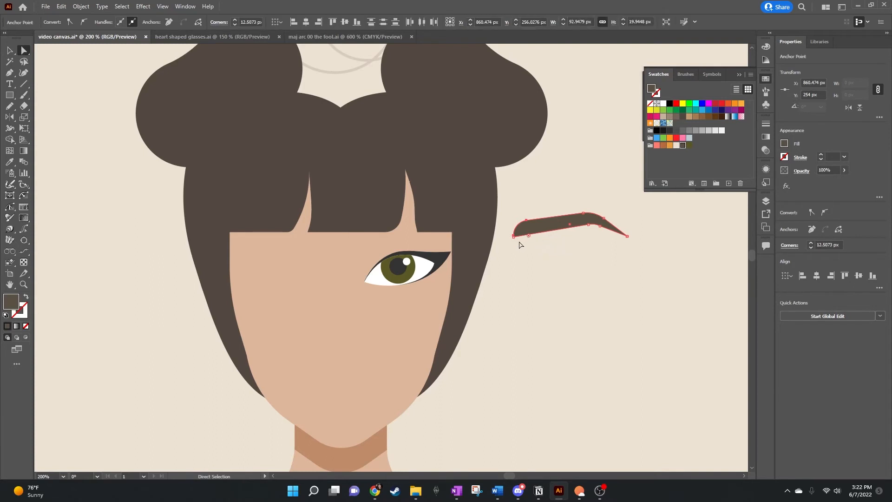
pyautogui.click(515, 237)
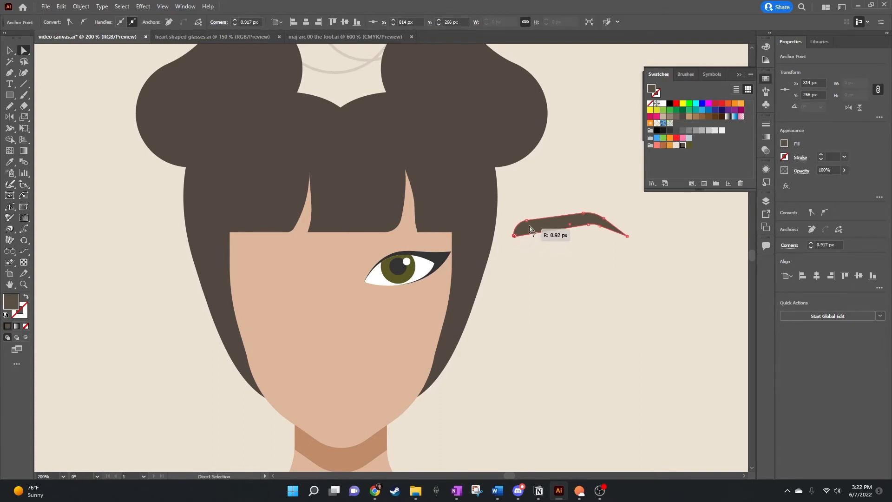
pyautogui.click(548, 262)
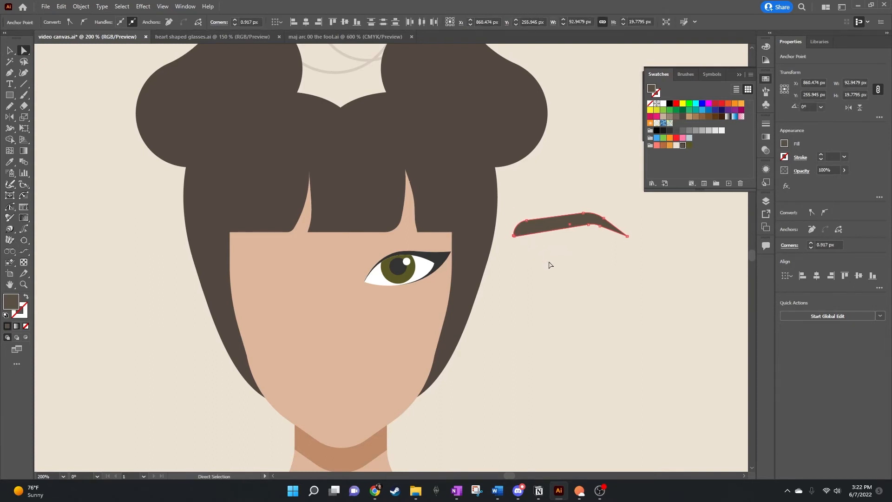
pyautogui.click(537, 228)
pyautogui.hotkey('ctrl', 'z')
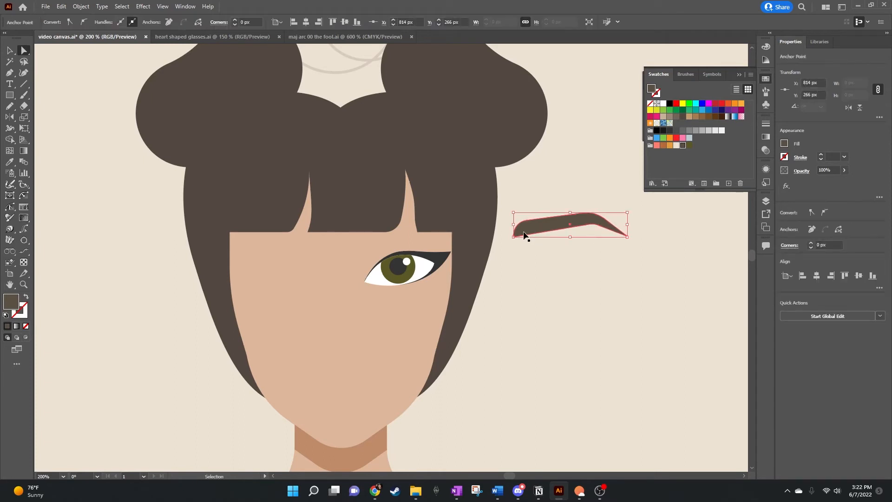
pyautogui.hotkey('ctrl', 'z')
# Slant the eyebrow's inner end by moving its upper corner to X 818 px, Y 254 px, and round that end's corners.
pyautogui.click(515, 223)
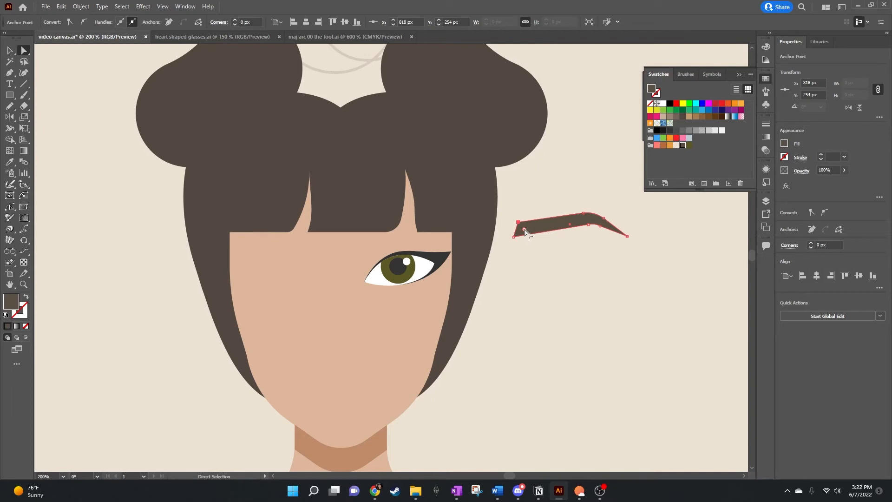
pyautogui.moveTo(525, 231); pyautogui.dragTo(562, 258)
pyautogui.click(562, 259)
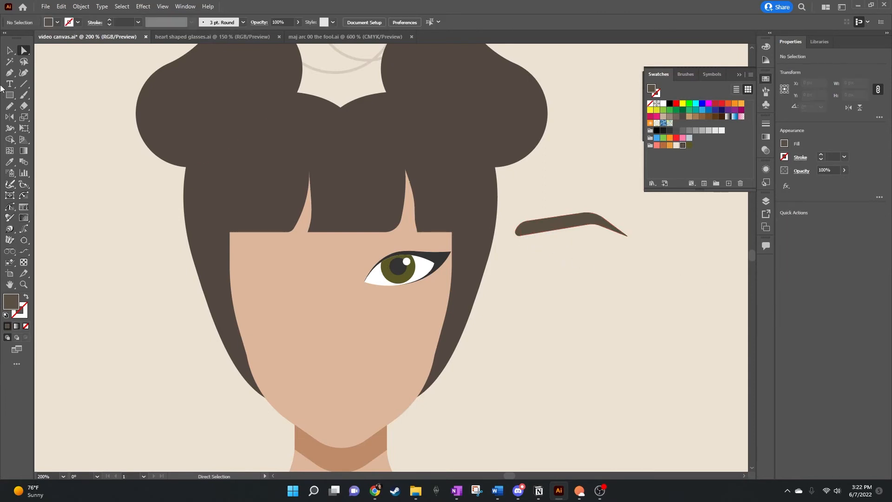
# Place the eyebrow above the eye, scaled to about 80 px wide and rotated about 9° so the outer end rises.
pyautogui.click(10, 50)
pyautogui.moveTo(571, 224); pyautogui.dragTo(415, 237)
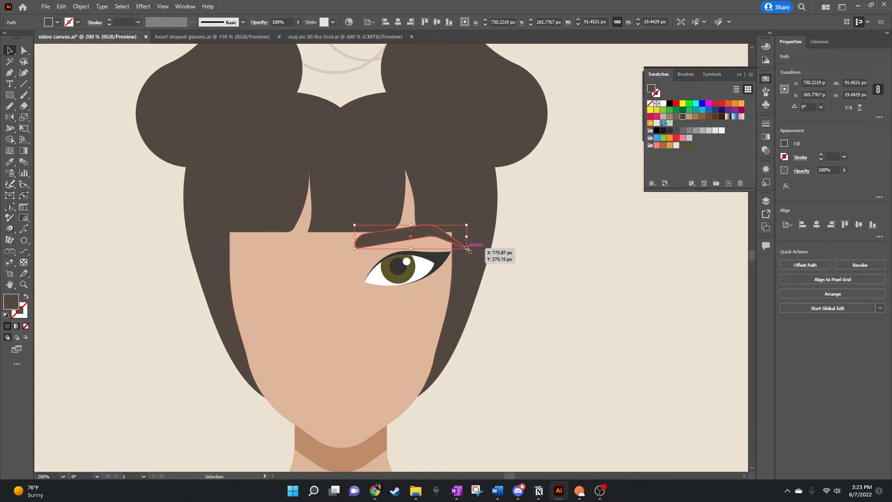
pyautogui.moveTo(467, 249); pyautogui.dragTo(454, 244)
pyautogui.moveTo(401, 234); pyautogui.dragTo(400, 225)
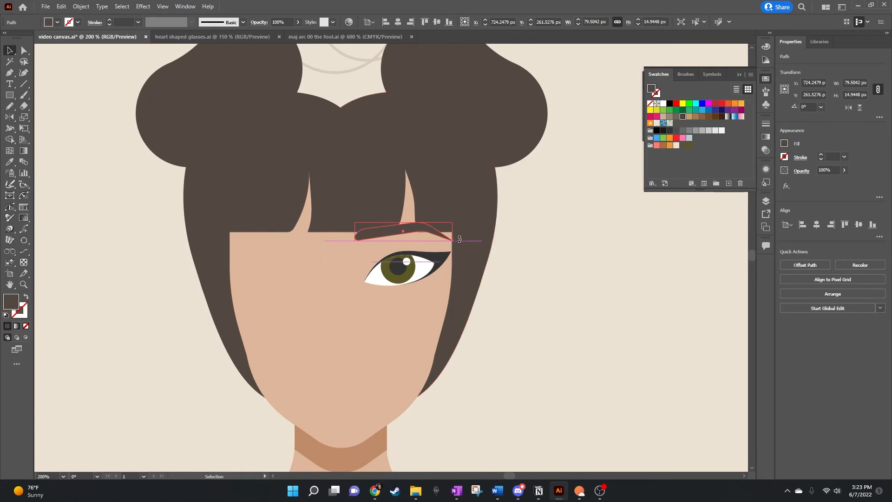
pyautogui.moveTo(459, 241); pyautogui.dragTo(419, 221)
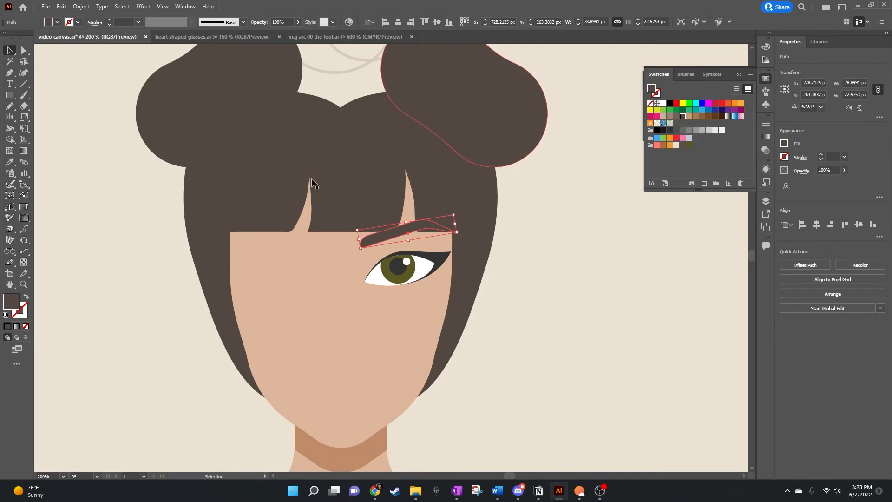
# Darken the eyebrow's fill color to #38302C.
pyautogui.doubleClick(12, 303)
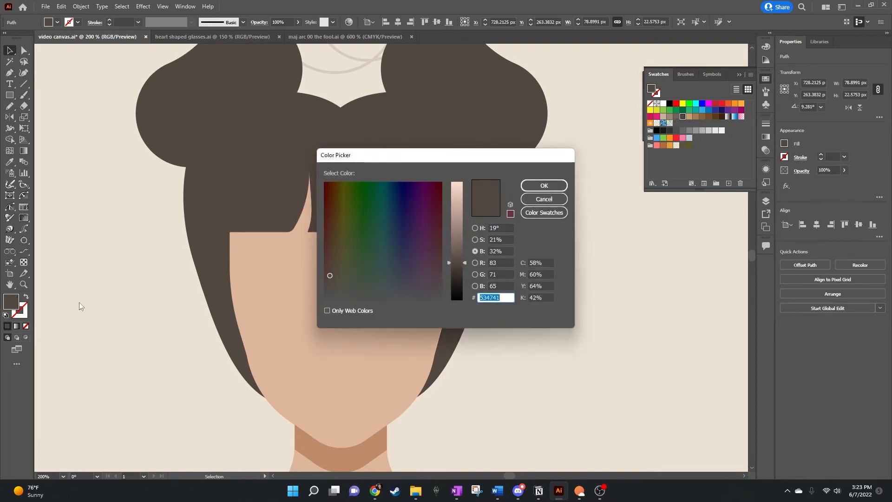
pyautogui.moveTo(458, 270); pyautogui.dragTo(458, 274)
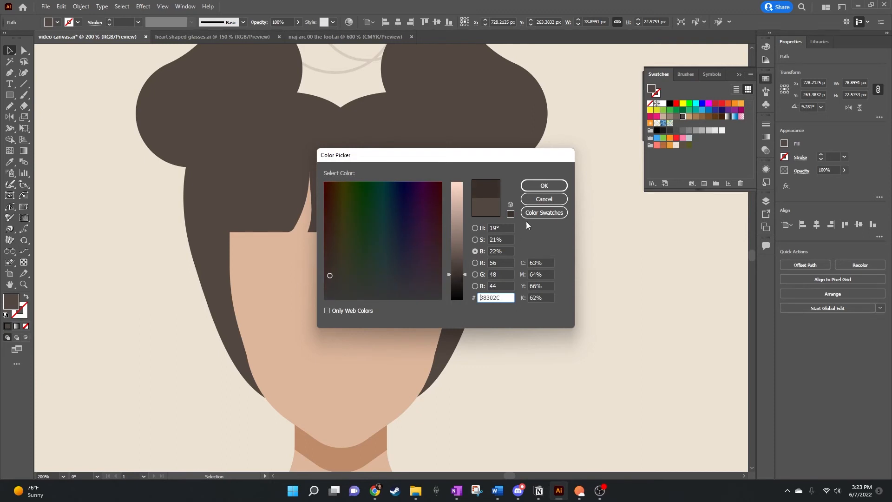
pyautogui.click(542, 186)
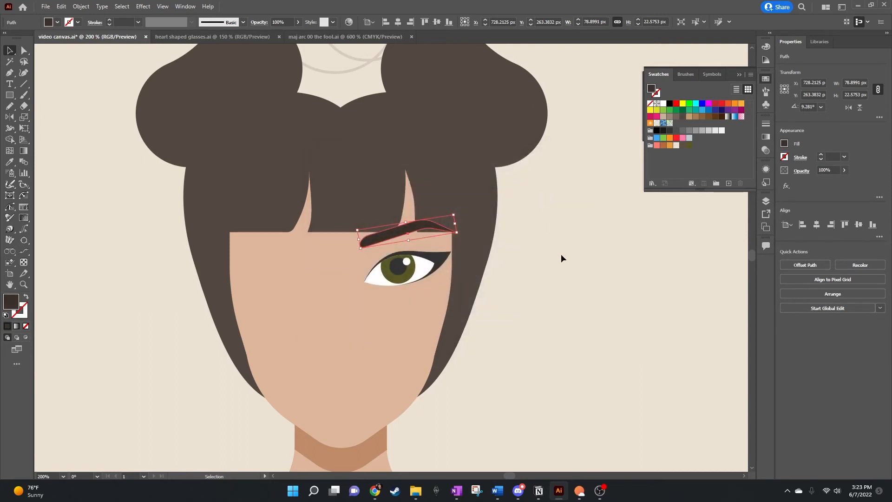
# Send the eyebrow backward behind the bangs and lower it slightly toward the eye.
pyautogui.press('a')
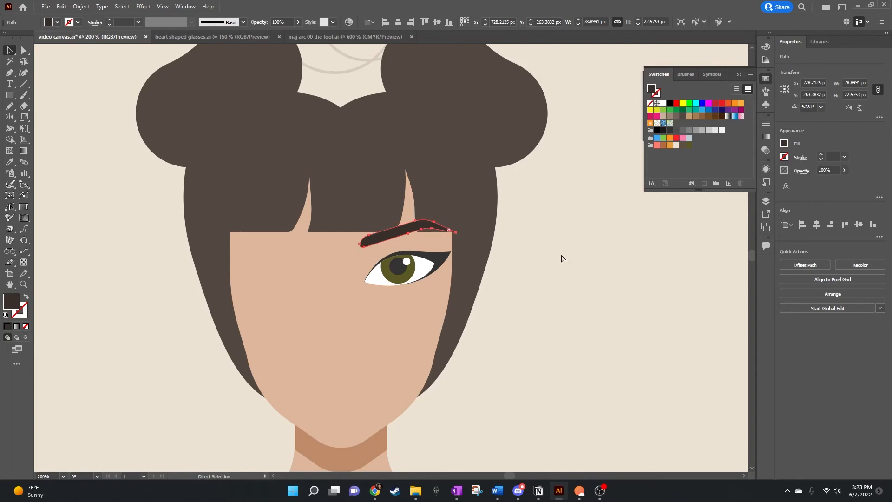
pyautogui.hotkey('ctrl', '[')
pyautogui.press('v')
pyautogui.click(561, 259)
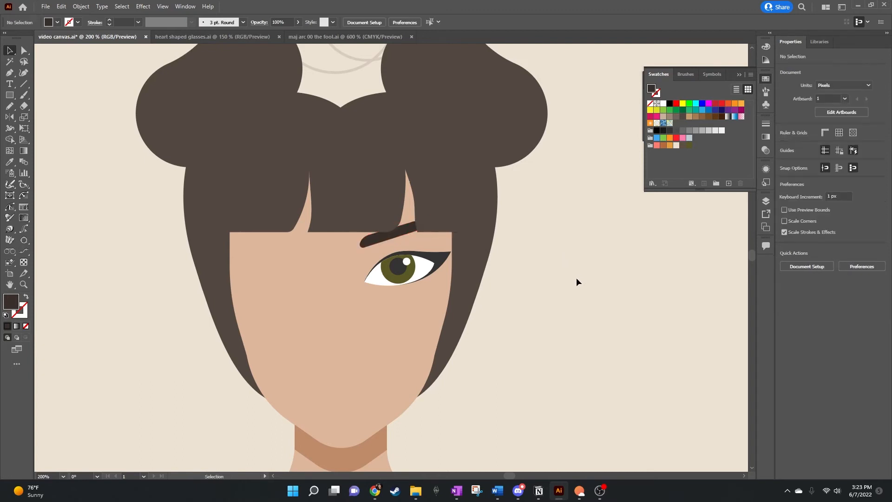
pyautogui.moveTo(402, 234); pyautogui.dragTo(402, 237)
pyautogui.click(573, 283)
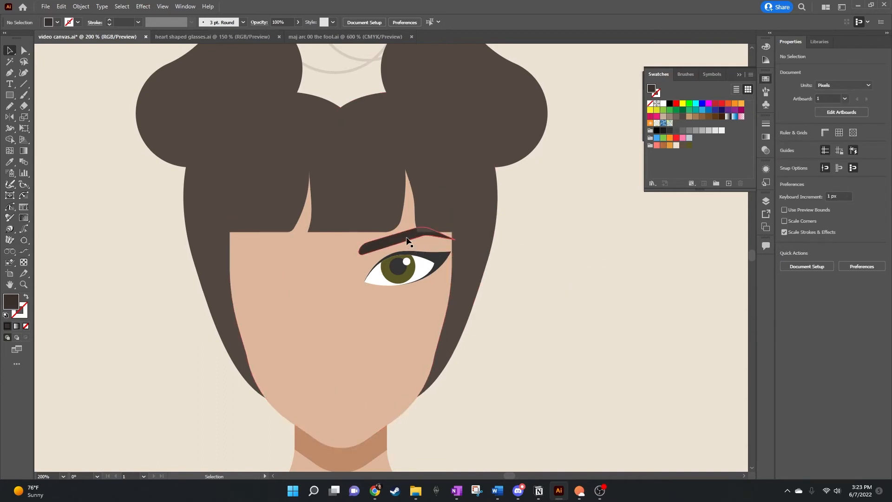
# Select all parts of the eye together with the eyeliner and scale them down to about 53 by 21 px.
pyautogui.scroll(-2, 482, 281)
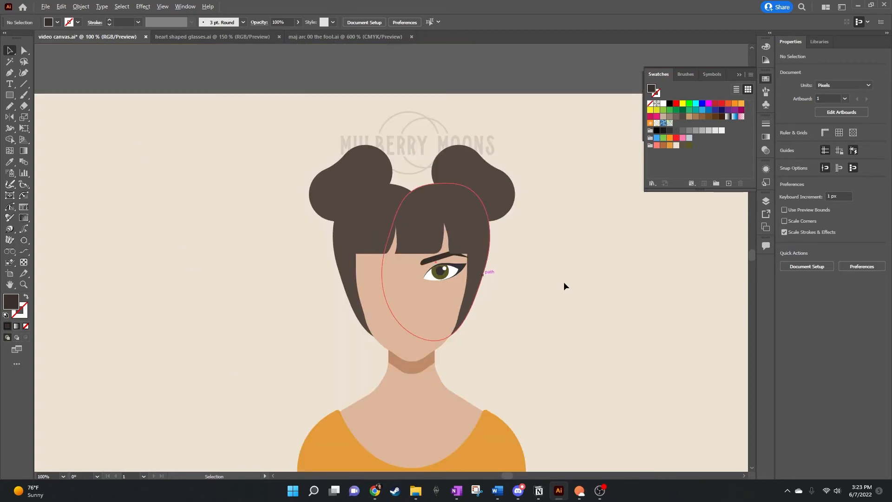
pyautogui.scroll(2, 520, 287)
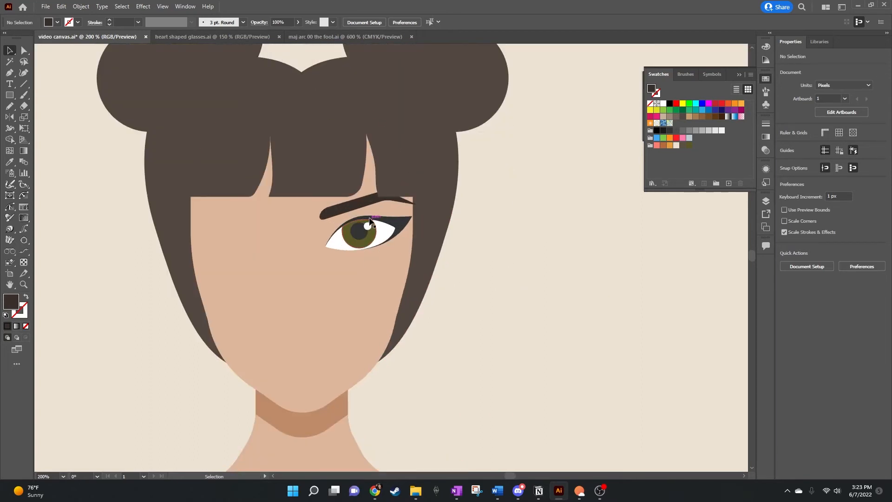
pyautogui.click(389, 225)
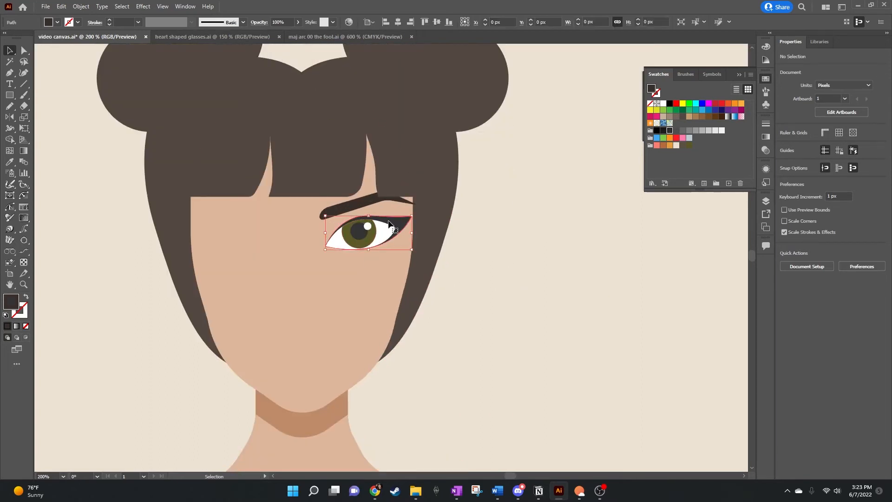
pyautogui.keyDown('shift'); pyautogui.click(356, 235); pyautogui.keyUp('shift')
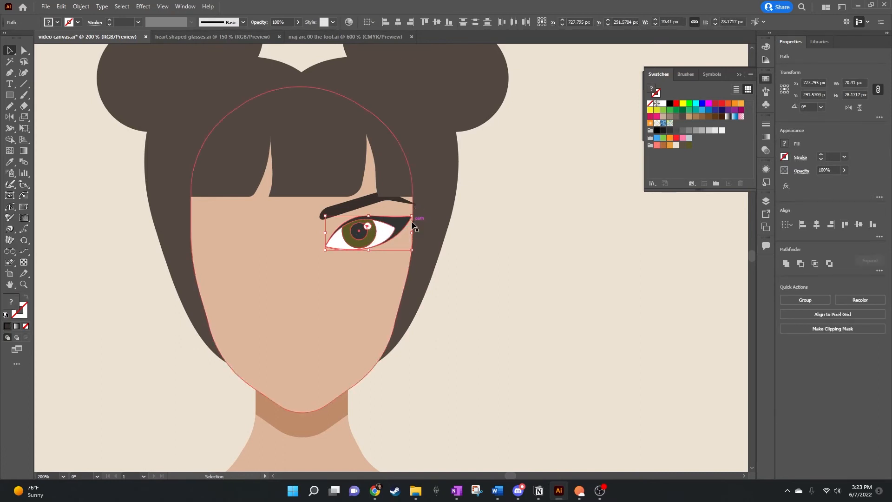
pyautogui.moveTo(408, 218); pyautogui.dragTo(407, 220)
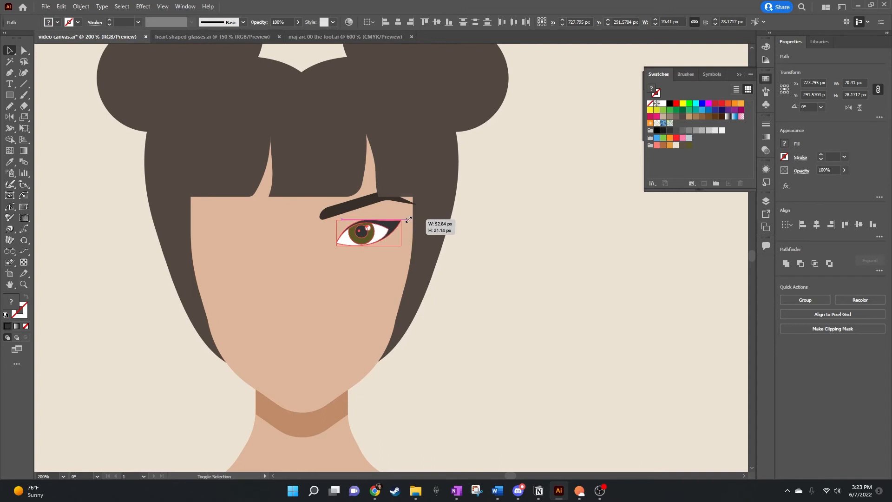
pyautogui.click(517, 226)
pyautogui.hscroll(-3, 517, 226)
pyautogui.hscroll(-1, 521, 224)
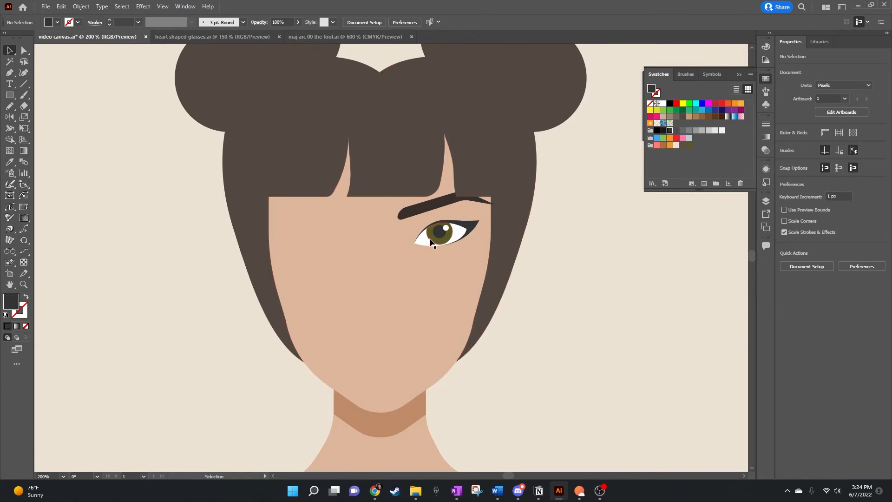
# Scale the eyebrow down to about 71 px wide and round the corner beneath its arch to about 51 px.
pyautogui.click(424, 208)
pyautogui.moveTo(435, 203); pyautogui.dragTo(401, 212)
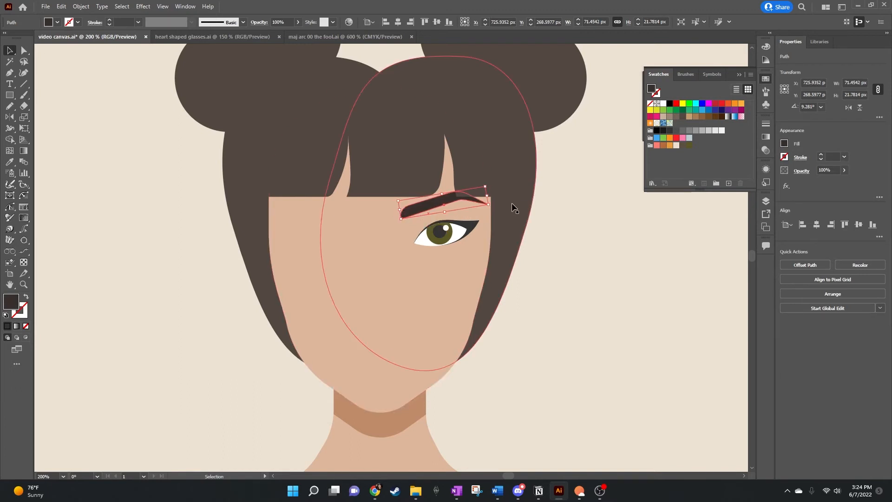
pyautogui.press('a')
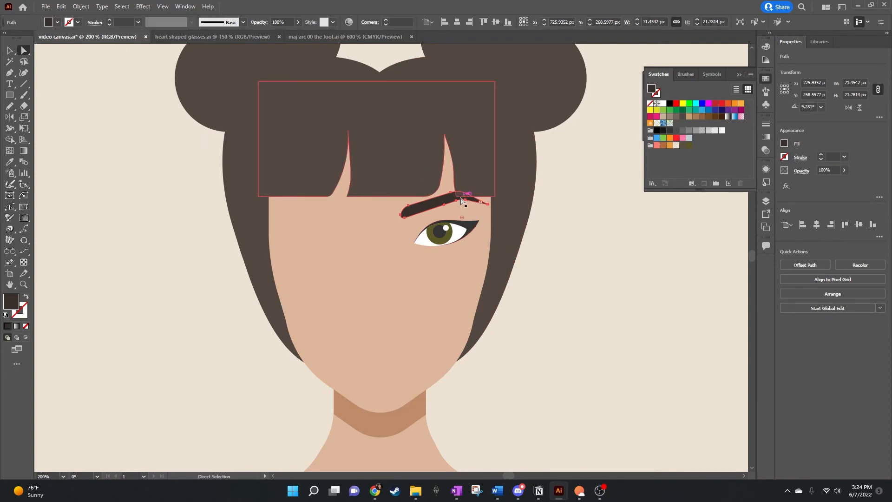
pyautogui.click(462, 200)
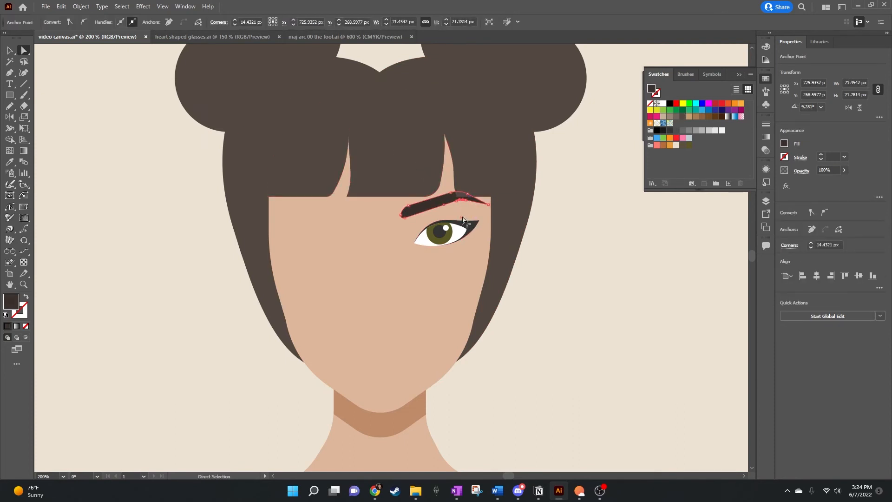
pyautogui.moveTo(463, 219); pyautogui.dragTo(472, 265)
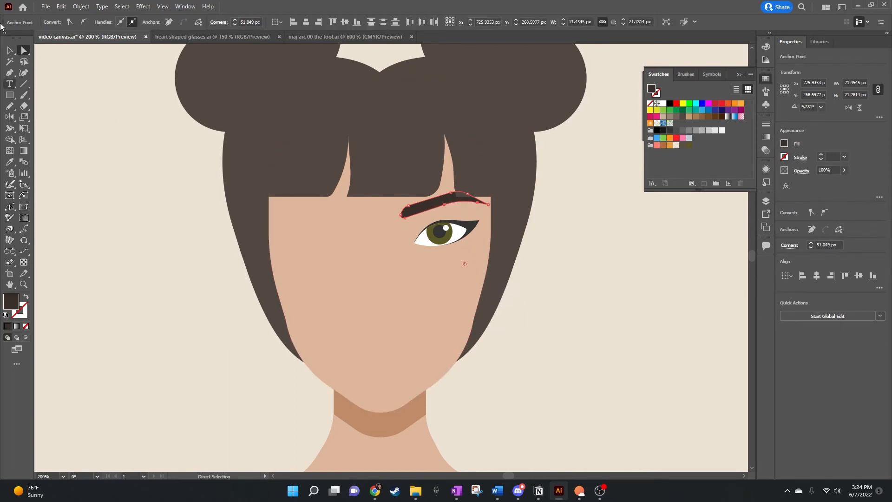
pyautogui.click(9, 50)
pyautogui.click(616, 219)
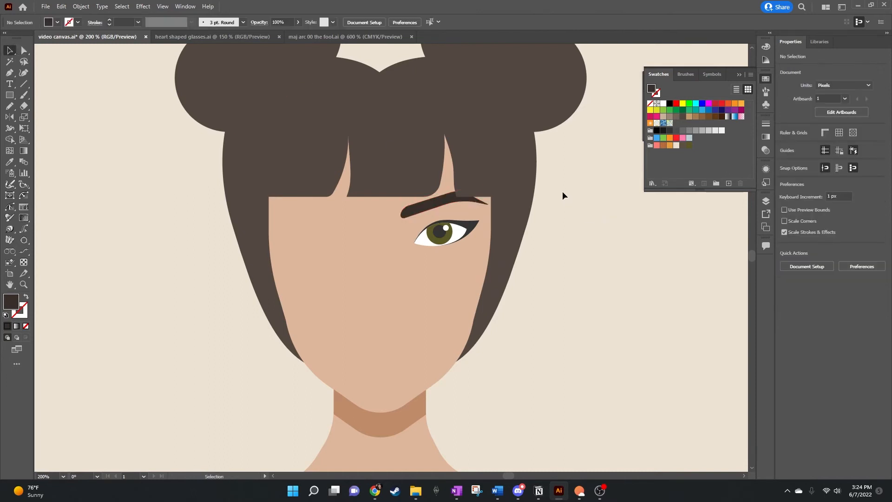
# Group the eyebrow with all parts of the eye.
pyautogui.click(455, 200)
pyautogui.keyDown('shift'); pyautogui.click(472, 228); pyautogui.keyUp('shift')
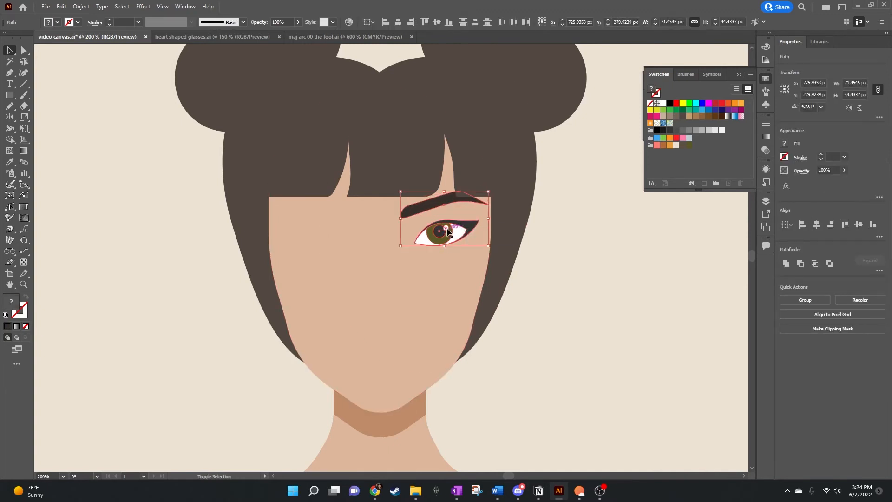
pyautogui.hotkey('ctrl', 'g')
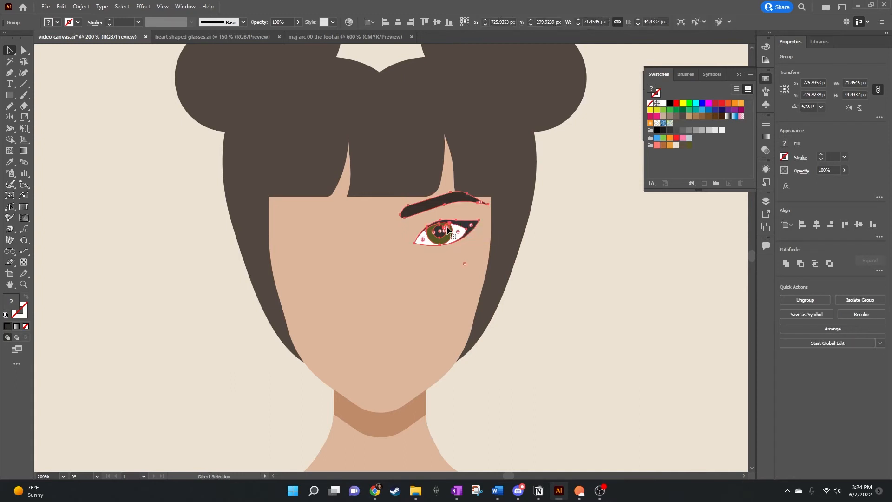
# Reflect a copy of the eye and eyebrow group across the vertical axis through the center of the chin.
pyautogui.click(10, 118)
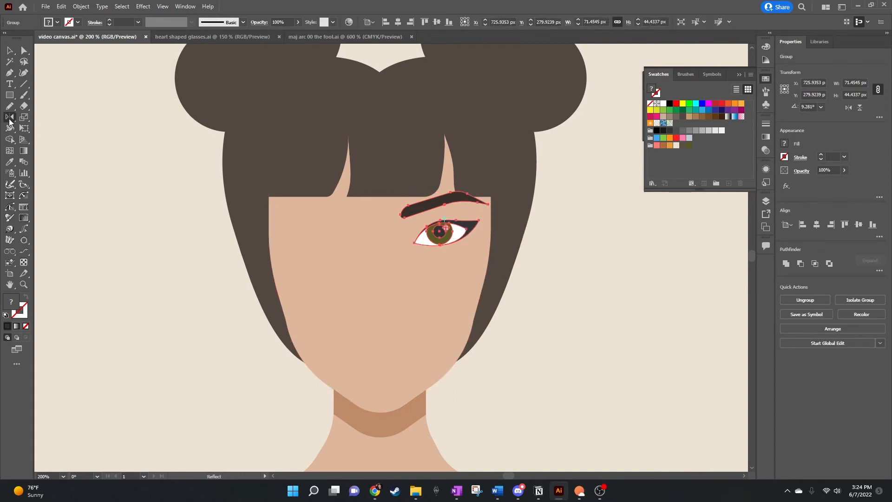
pyautogui.keyDown('alt'); pyautogui.click(381, 411); pyautogui.keyUp('alt')
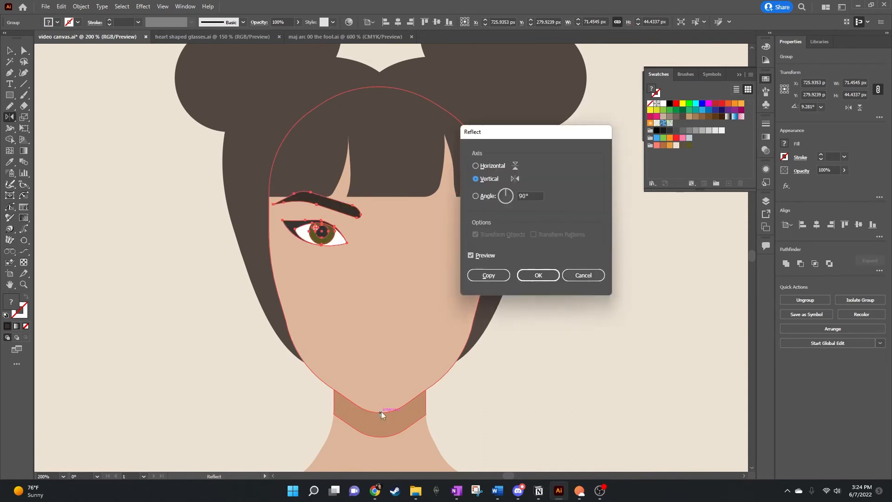
pyautogui.click(477, 277)
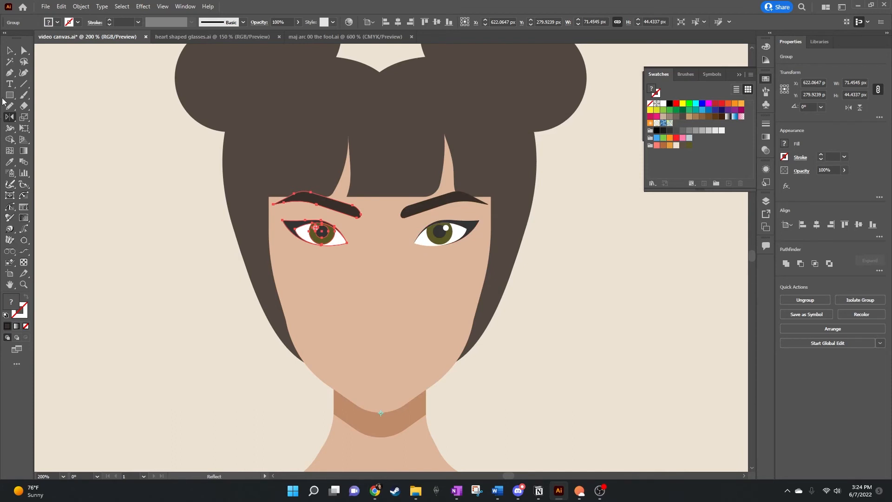
pyautogui.click(9, 50)
pyautogui.click(611, 308)
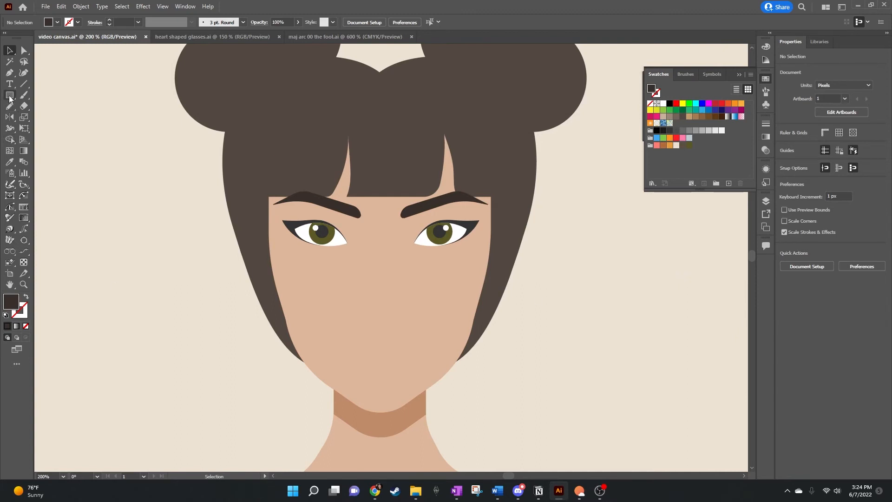
# Draw a 34 px circle on the face's center line below the eyes and fill it with the sampled skin color.
pyautogui.moveTo(10, 98); pyautogui.dragTo(42, 115)
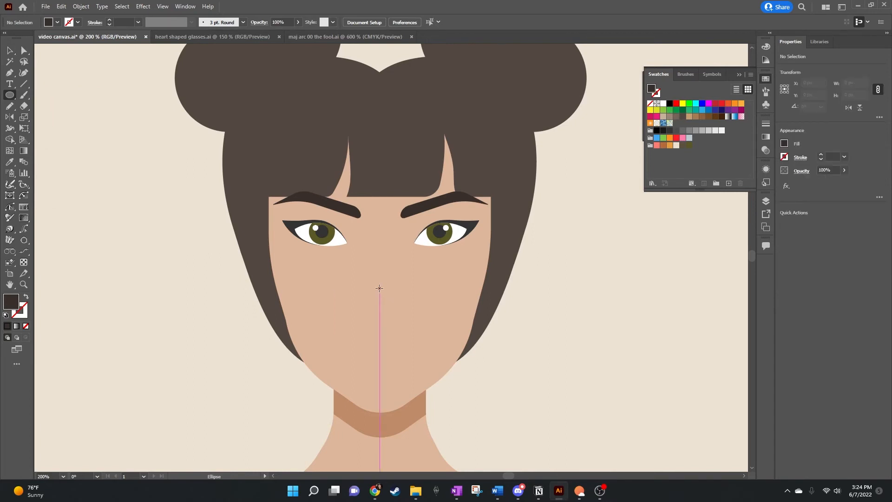
pyautogui.moveTo(380, 289); pyautogui.dragTo(399, 268)
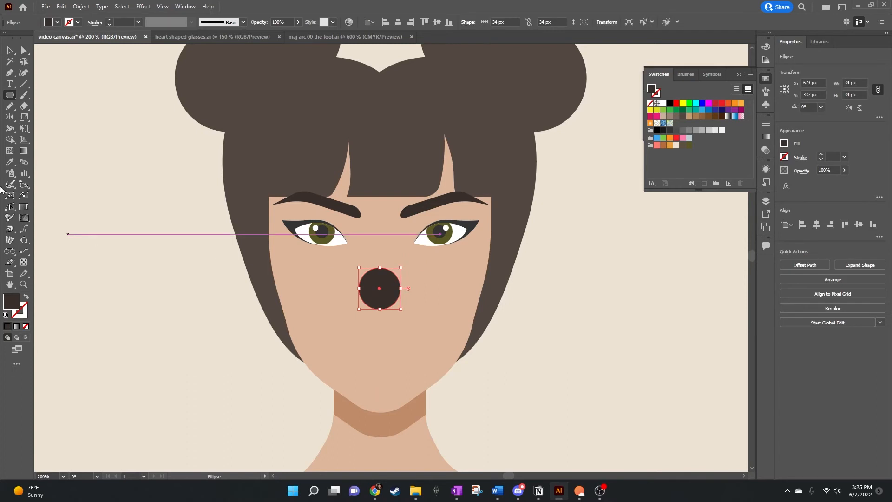
pyautogui.click(9, 161)
pyautogui.click(413, 279)
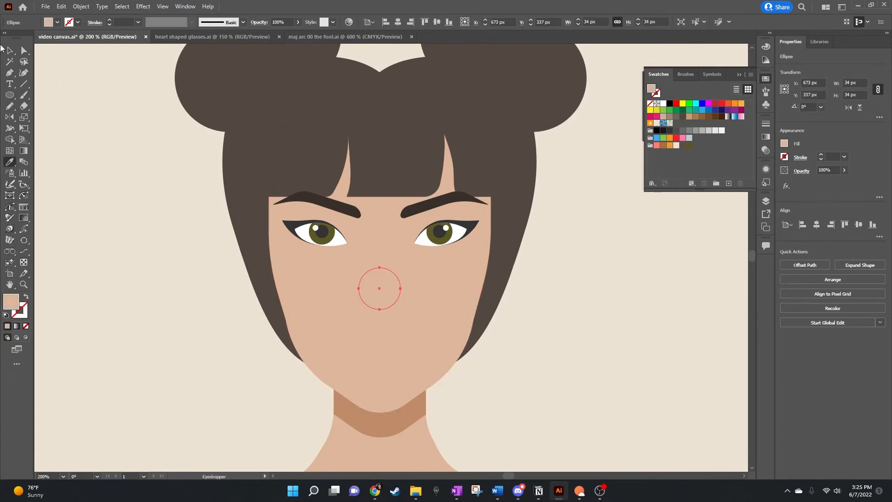
# Duplicate the nose circle 10 px right and 5 px up, and fill both circles with a tan swatch.
pyautogui.click(7, 52)
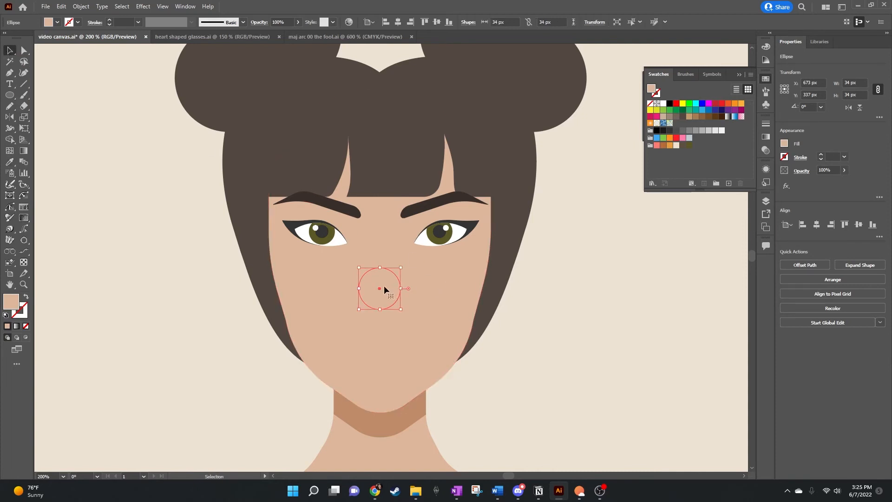
pyautogui.moveTo(381, 289); pyautogui.dragTo(391, 280)
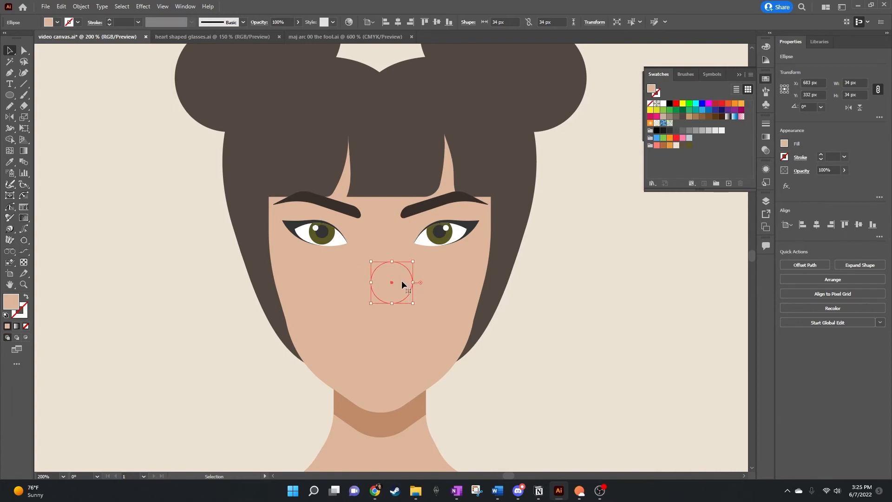
pyautogui.moveTo(402, 281); pyautogui.dragTo(366, 301)
pyautogui.moveTo(366, 301)
pyautogui.mouseDown()
pyautogui.moveTo(409, 277)
pyautogui.moveTo(367, 292)
pyautogui.mouseUp()
pyautogui.keyDown('shift'); pyautogui.click(366, 292); pyautogui.keyUp('shift')
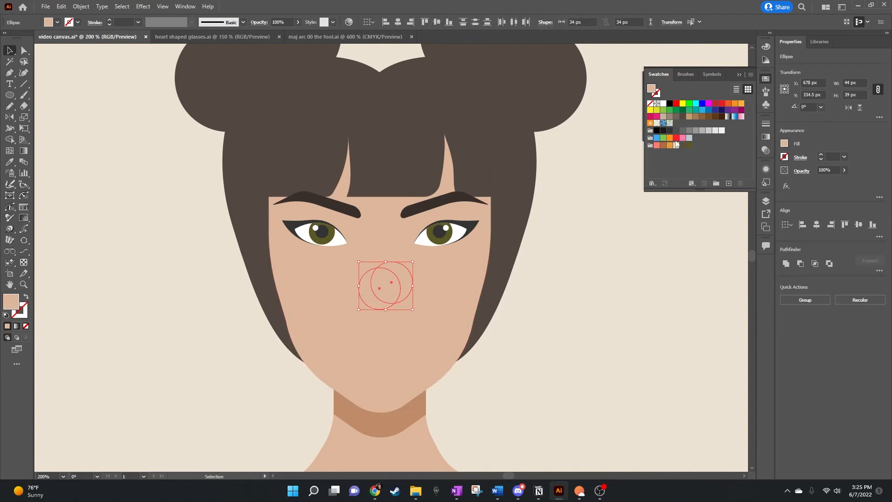
pyautogui.click(688, 117)
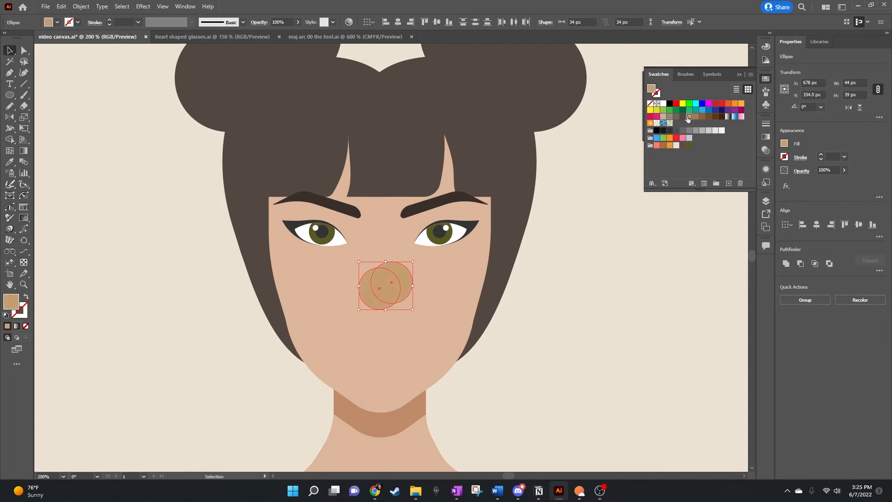
pyautogui.click(584, 304)
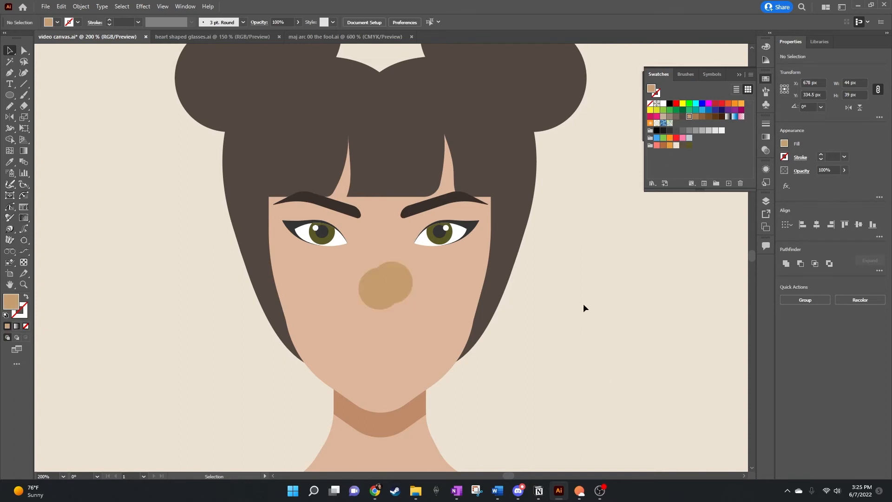
# Reshape the duplicated circle into a nostril about 31 by 34 px by flattening its outer curve and pulling its outer edge inward.
pyautogui.click(400, 279)
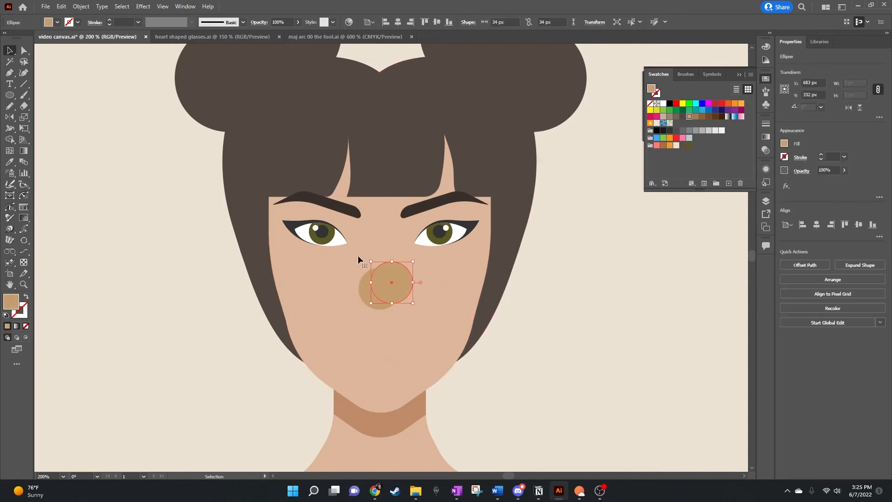
pyautogui.click(24, 50)
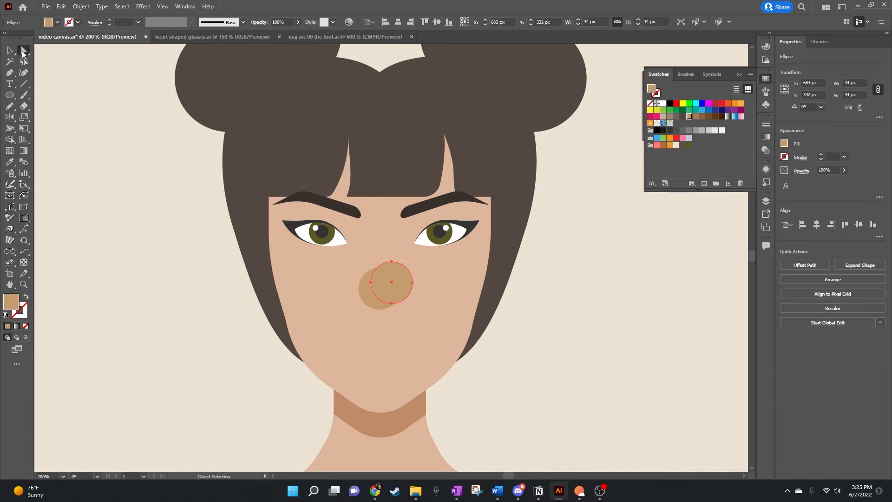
pyautogui.click(413, 282)
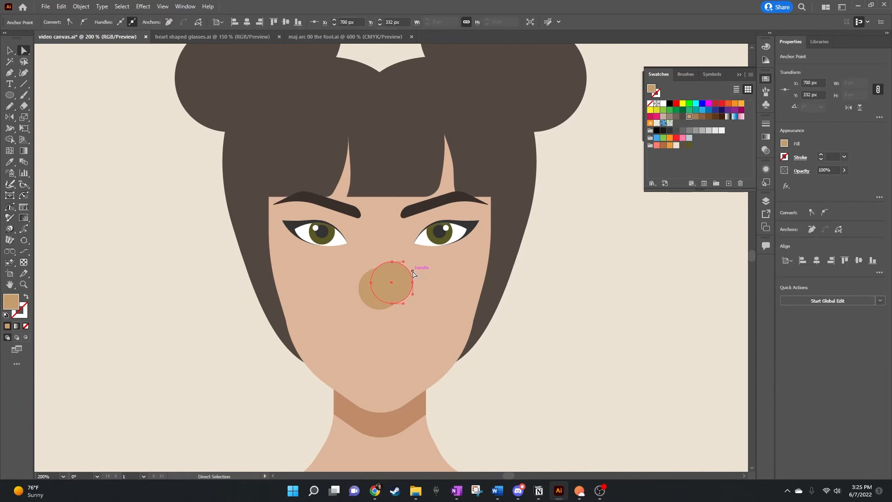
pyautogui.moveTo(413, 272); pyautogui.dragTo(408, 259)
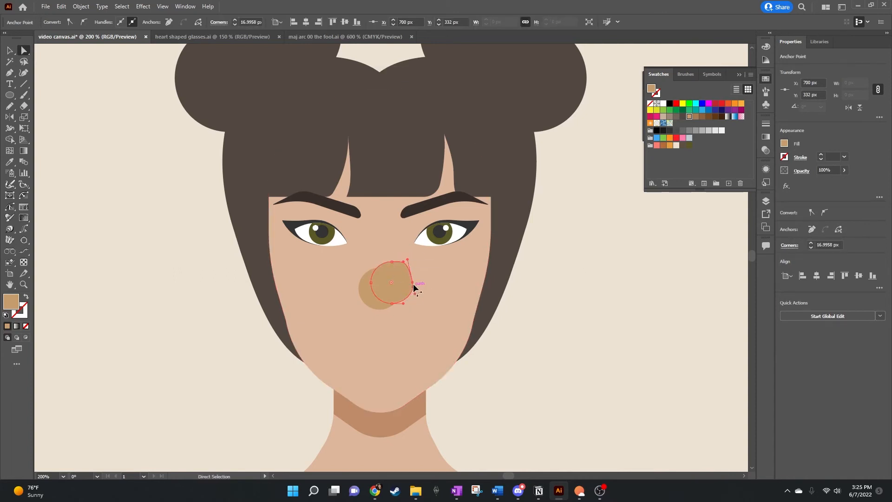
pyautogui.moveTo(413, 284); pyautogui.dragTo(409, 282)
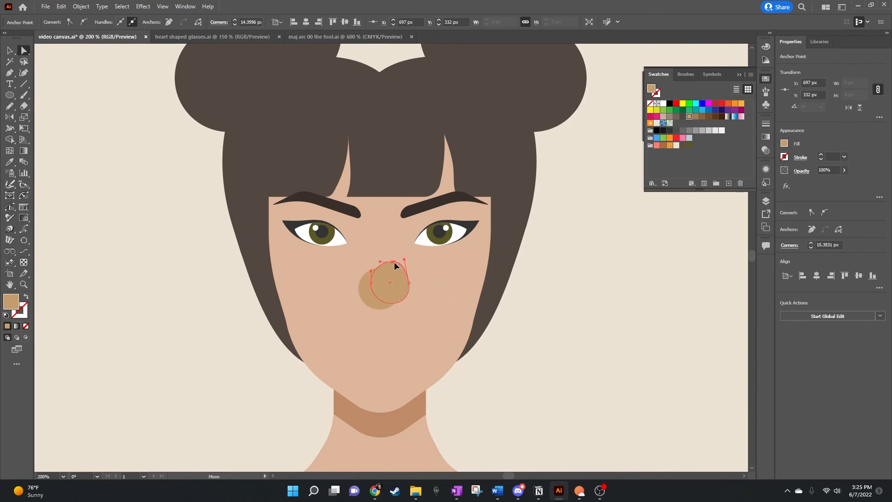
pyautogui.click(393, 262)
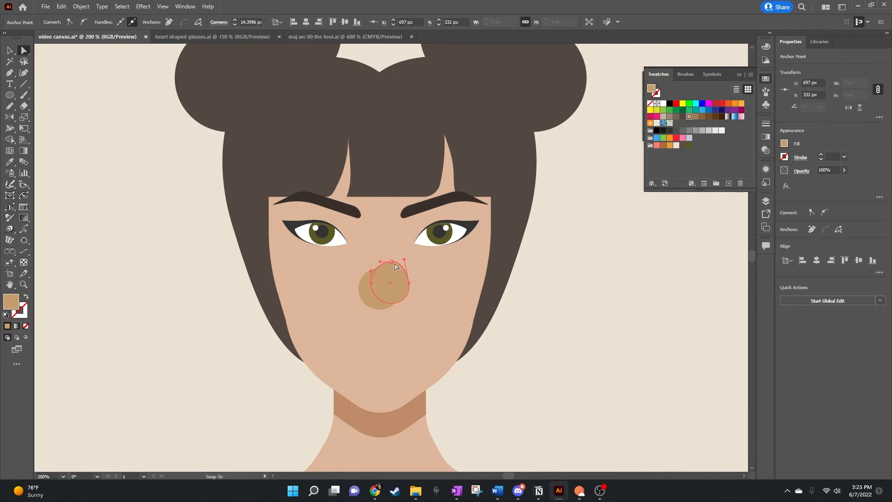
pyautogui.click(393, 304)
pyautogui.moveTo(395, 306); pyautogui.dragTo(394, 304)
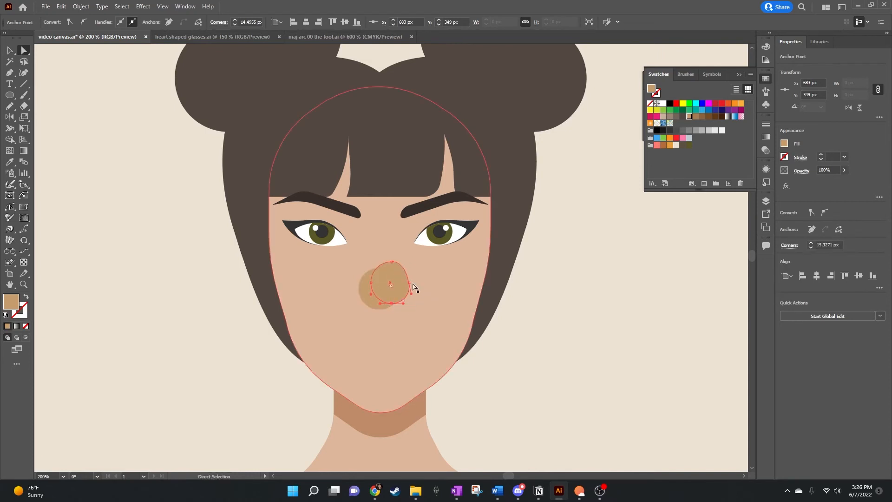
pyautogui.click(9, 50)
pyautogui.click(550, 298)
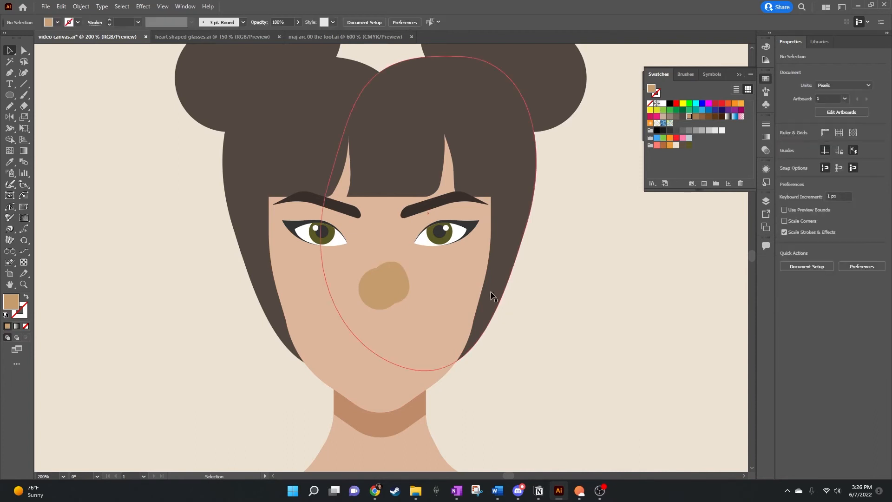
# Reflect a copy of the nostril shape across the vertical axis through the central nose circle.
pyautogui.click(403, 280)
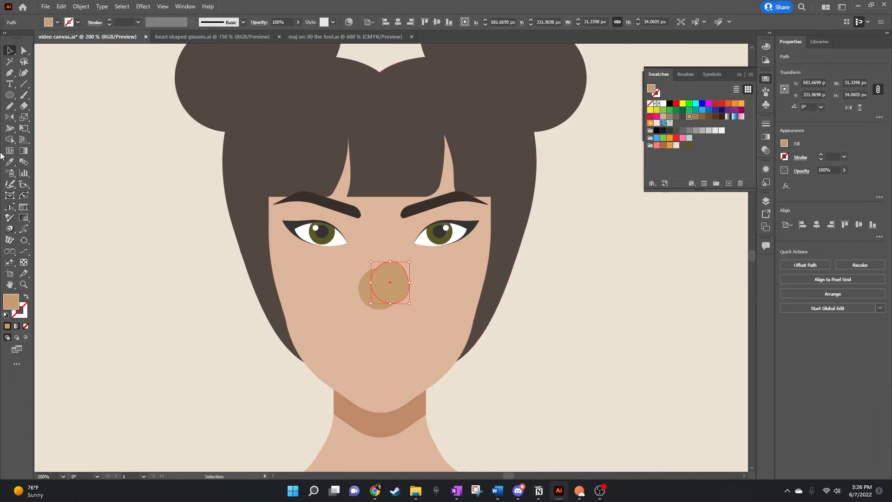
pyautogui.click(9, 140)
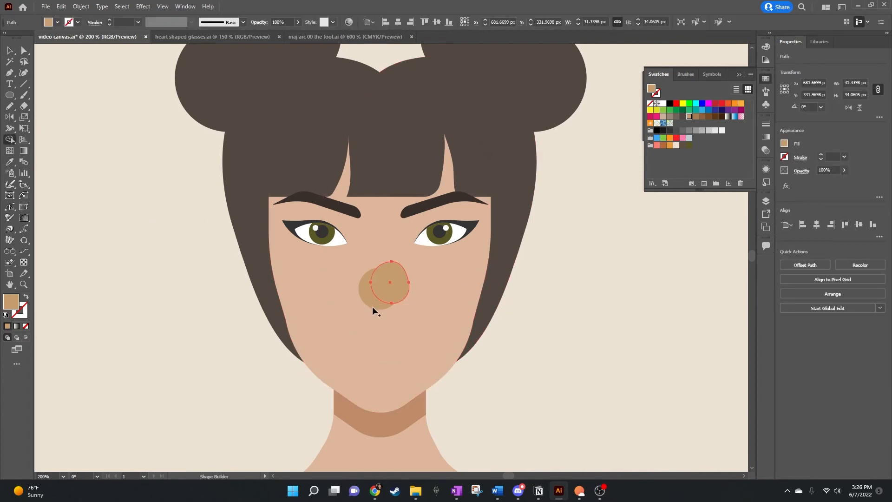
pyautogui.click(10, 117)
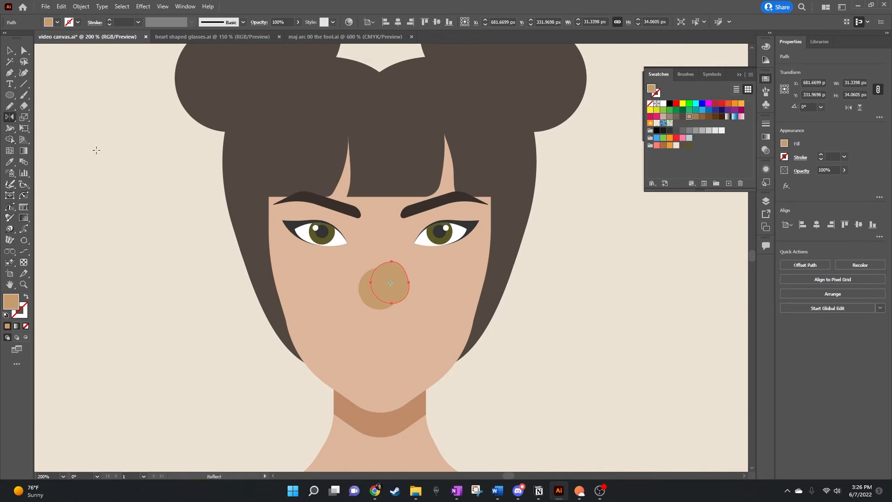
pyautogui.keyDown('alt'); pyautogui.click(380, 308); pyautogui.keyUp('alt')
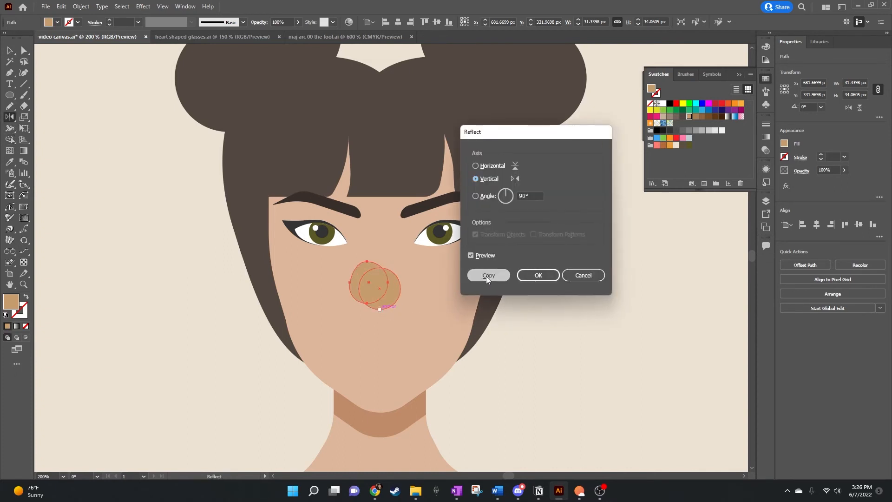
pyautogui.click(486, 276)
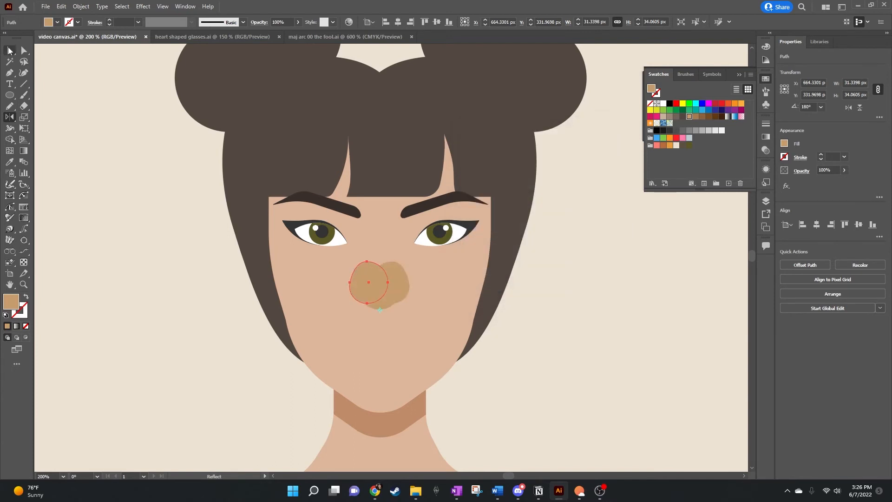
pyautogui.click(9, 50)
# Stretch the central nose circle downward by moving its bottom anchor point 2 px lower.
pyautogui.moveTo(367, 298); pyautogui.dragTo(378, 306)
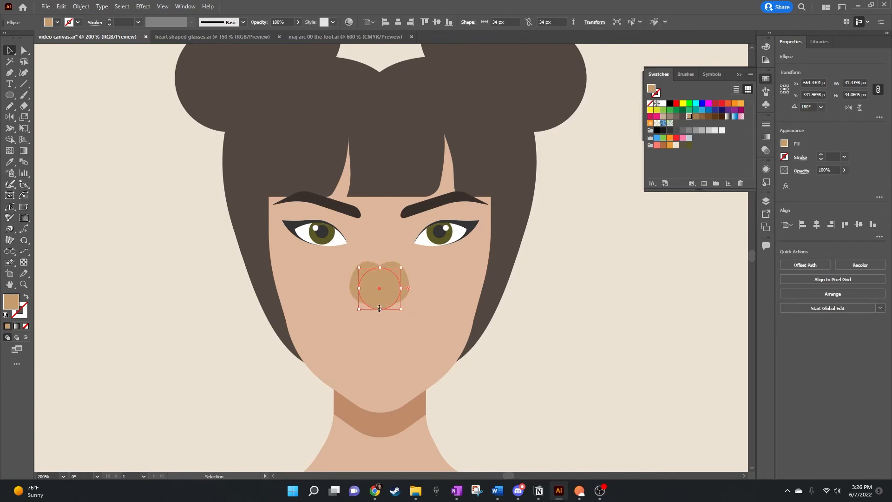
pyautogui.click(568, 302)
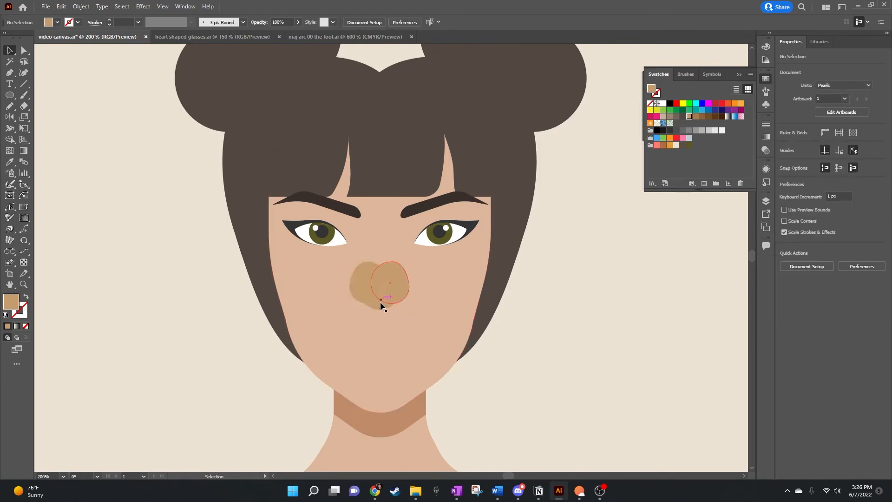
pyautogui.click(380, 308)
pyautogui.click(23, 50)
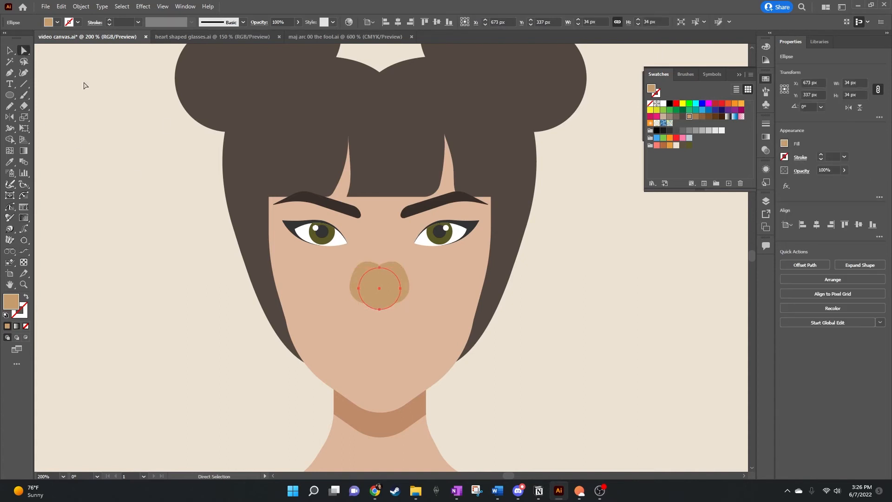
pyautogui.click(380, 309)
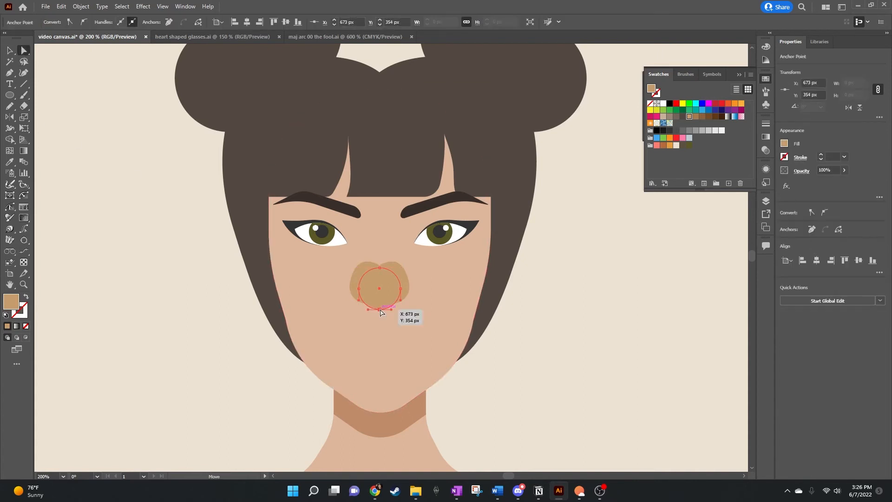
pyautogui.moveTo(379, 313); pyautogui.dragTo(379, 311)
pyautogui.click(549, 307)
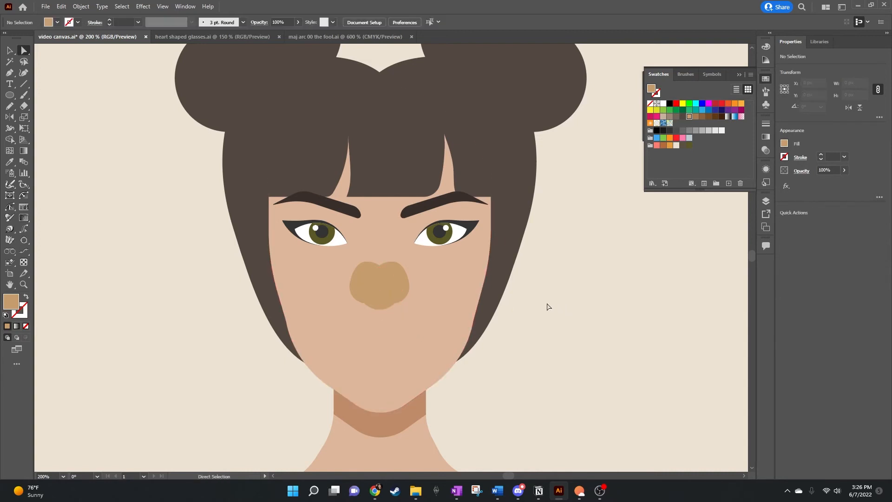
pyautogui.scroll(3, 379, 305)
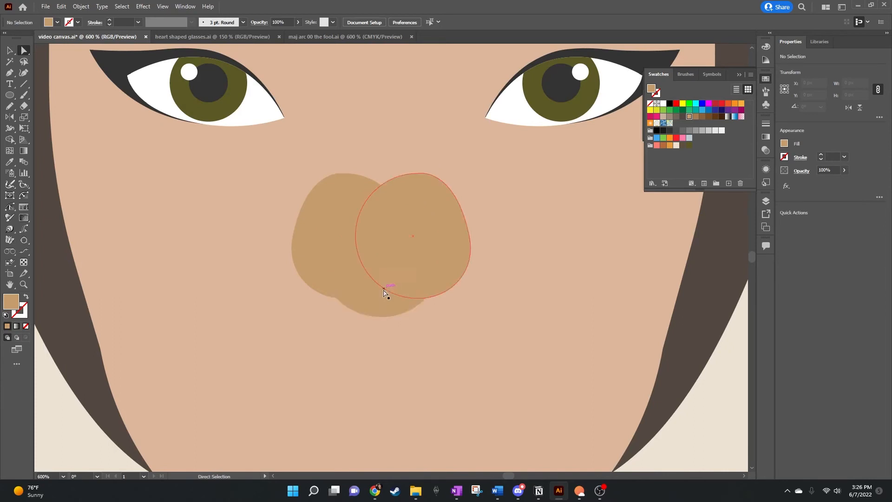
pyautogui.moveTo(381, 317); pyautogui.dragTo(381, 324)
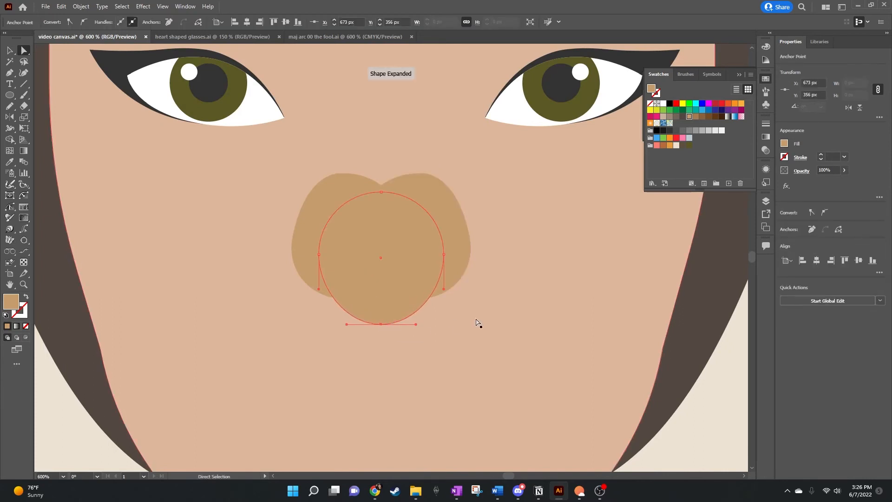
# Extend the bottom anchor's outer handle on both nostril shapes to make their lower outer curves fuller.
pyautogui.click(463, 268)
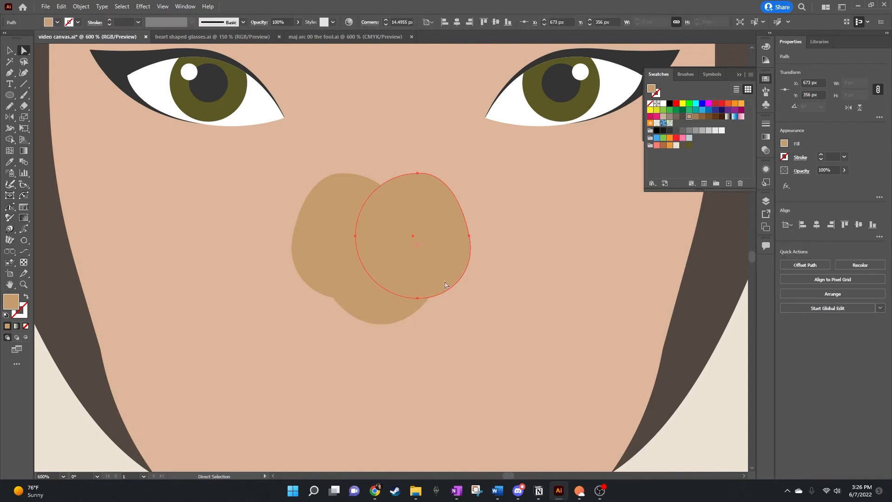
pyautogui.click(417, 298)
pyautogui.moveTo(453, 300)
pyautogui.mouseDown()
pyautogui.moveTo(453, 307)
pyautogui.moveTo(468, 298)
pyautogui.mouseUp()
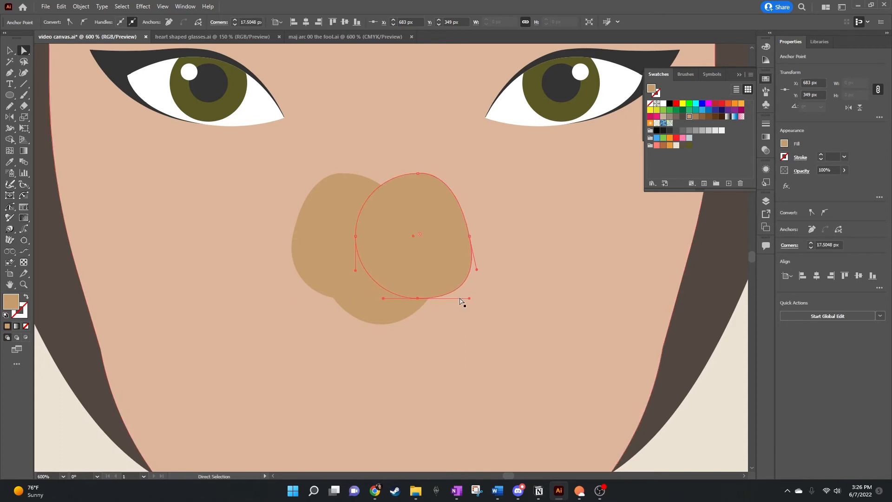
pyautogui.click(311, 277)
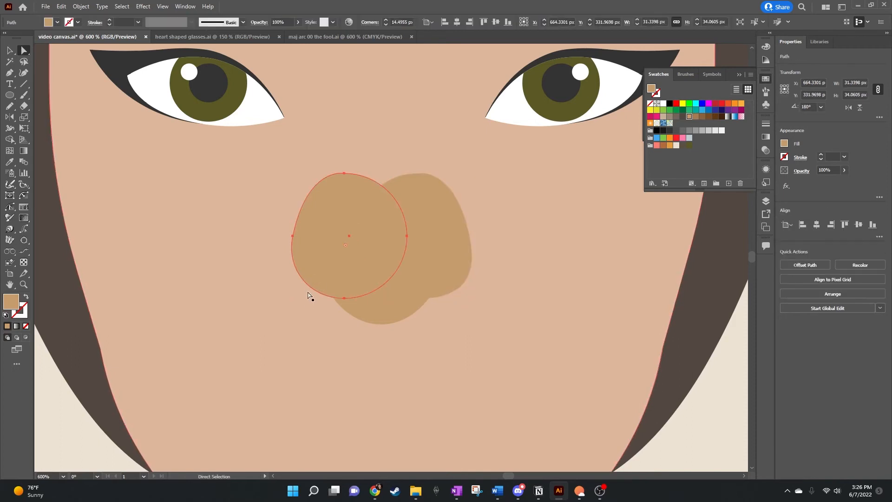
pyautogui.click(344, 298)
pyautogui.moveTo(311, 299); pyautogui.dragTo(287, 297)
pyautogui.click(479, 321)
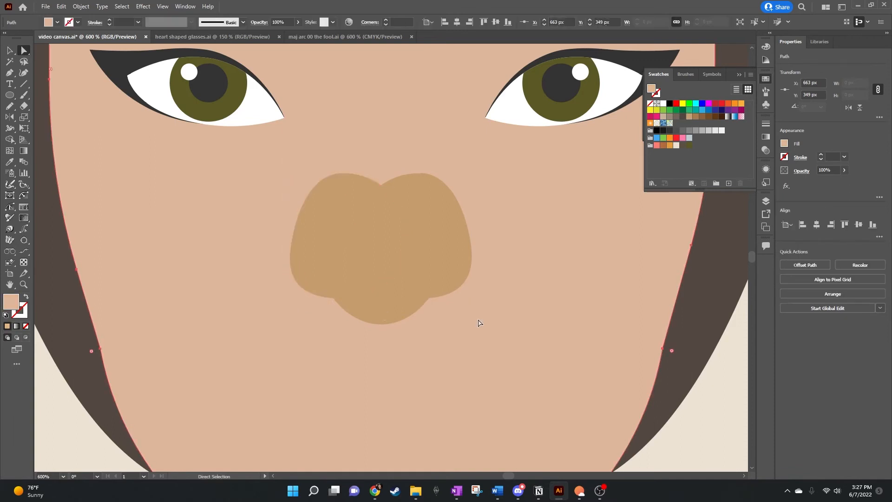
# Unite the central nose circle and both nostril shapes into a single nose shape.
pyautogui.click(9, 49)
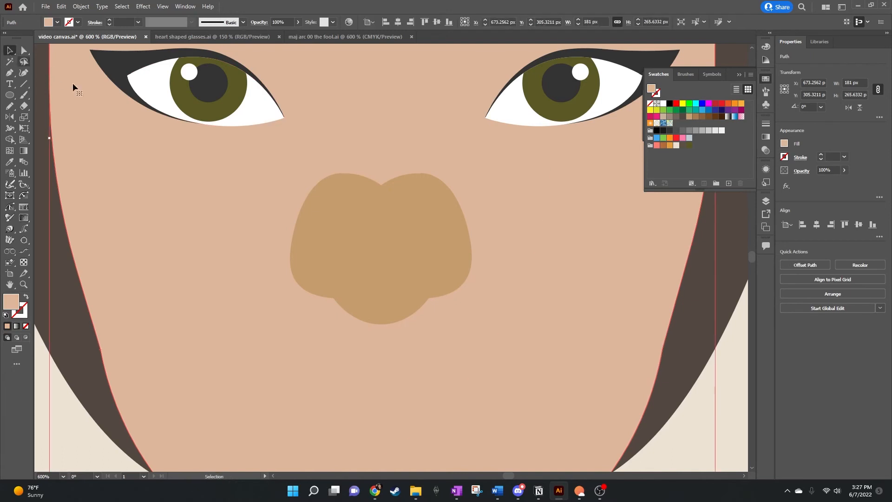
pyautogui.moveTo(291, 161); pyautogui.dragTo(363, 276)
pyautogui.hotkey('ctrl', 'z')
pyautogui.click(411, 231)
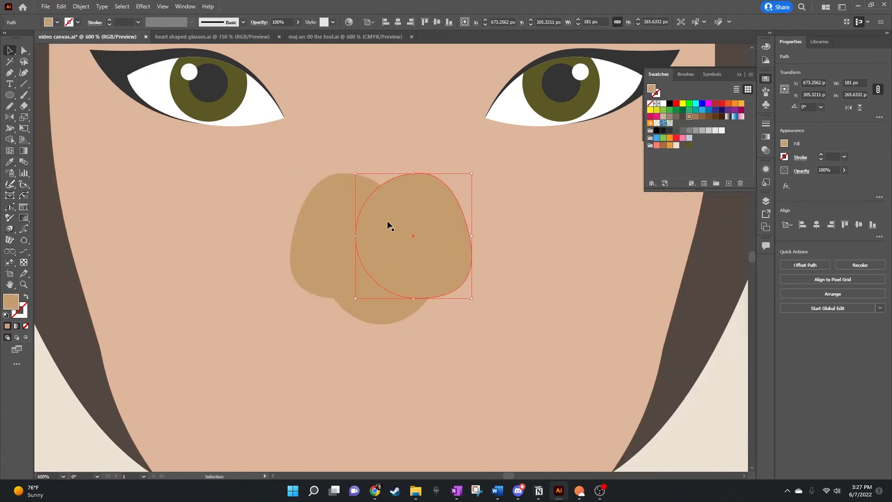
pyautogui.keyDown('shift'); pyautogui.click(341, 231); pyautogui.keyUp('shift')
pyautogui.keyDown('shift'); pyautogui.click(383, 309); pyautogui.keyUp('shift')
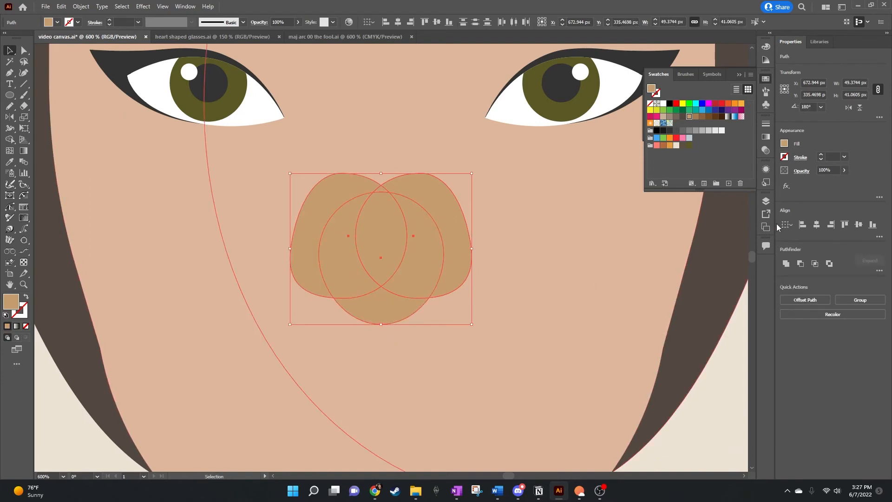
pyautogui.click(787, 264)
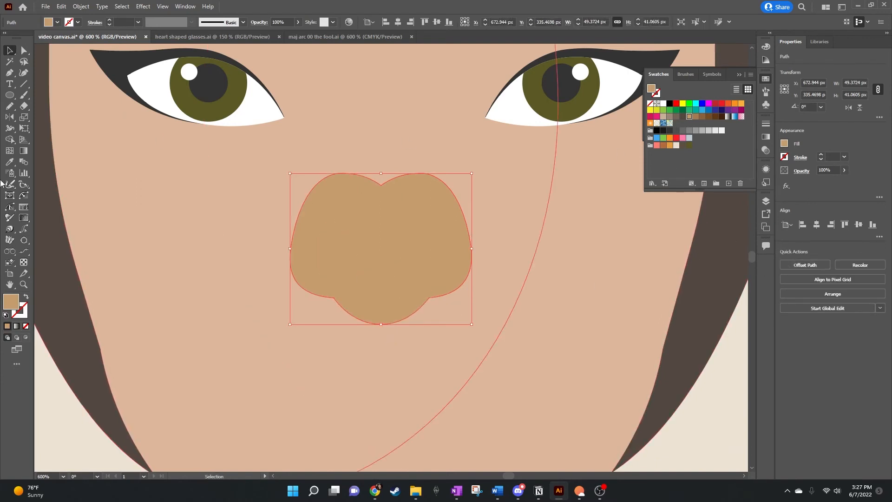
# Fill the merged nose with the skin color sampled from the face and move it up 1 px.
pyautogui.click(9, 162)
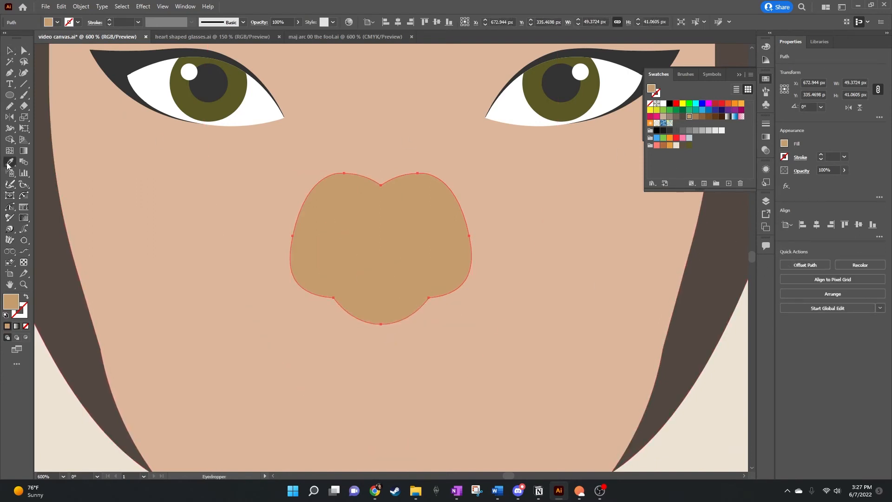
pyautogui.click(394, 142)
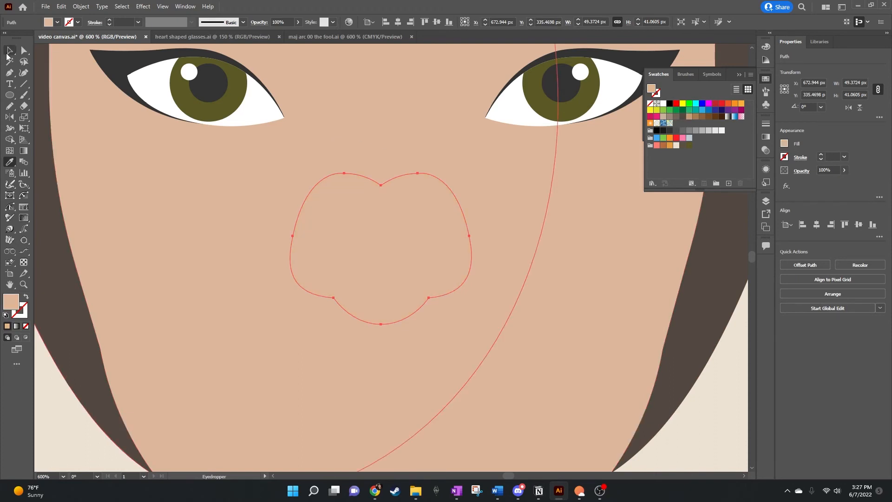
pyautogui.click(7, 54)
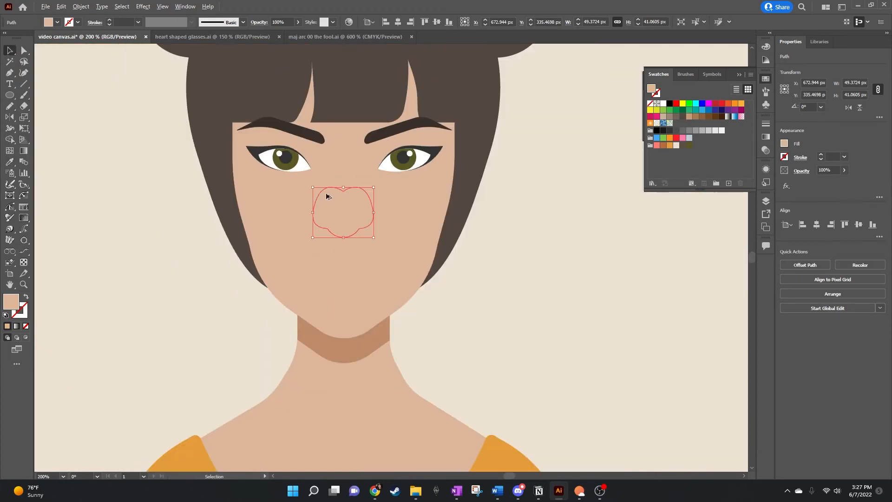
pyautogui.scroll(-3, 326, 193)
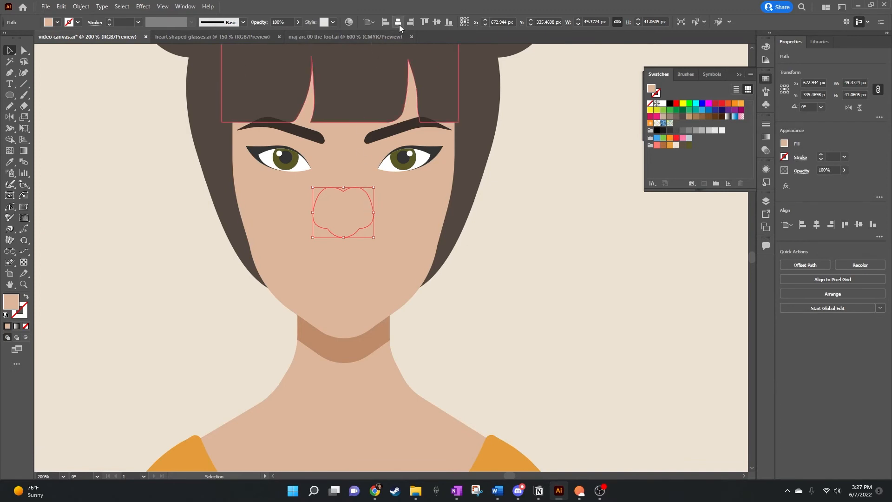
pyautogui.moveTo(344, 208); pyautogui.dragTo(344, 204)
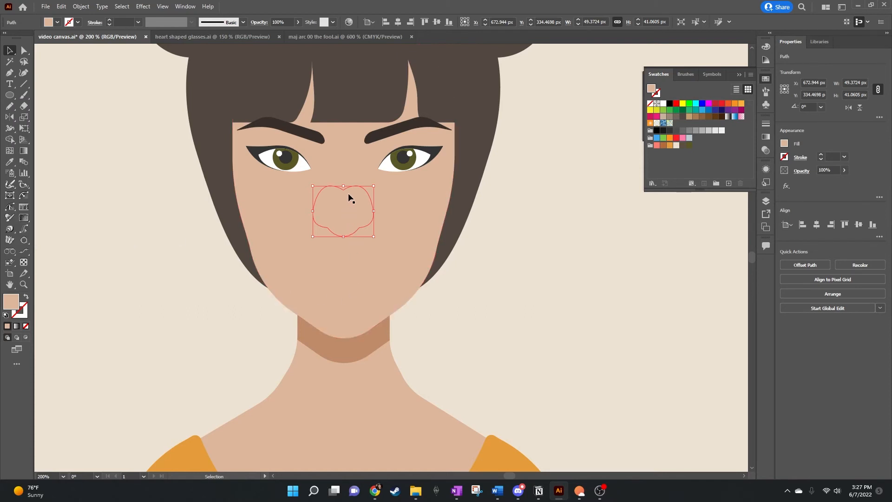
# Paste a copy of the nose behind it, offset 5 px down, and fill it with the neck shadow color.
pyautogui.hotkey('ctrl', 'c')
pyautogui.hotkey('ctrl', 'b')
pyautogui.press('Down')
pyautogui.press('Down')
pyautogui.press('Down')
pyautogui.press('Down')
pyautogui.press('Down')
pyautogui.click(6, 163)
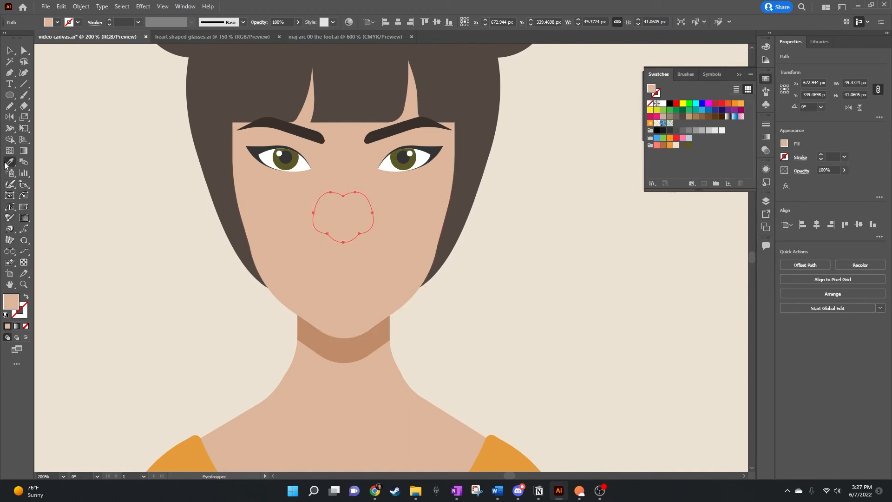
pyautogui.click(329, 335)
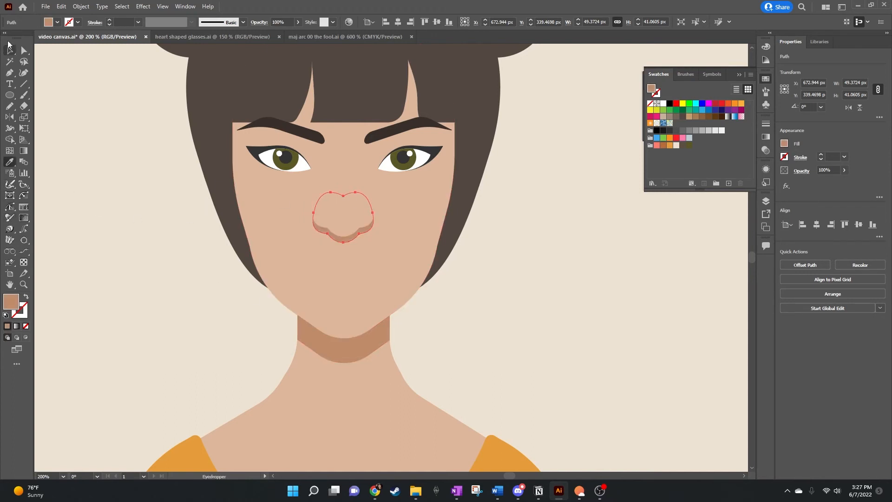
pyautogui.click(10, 50)
pyautogui.click(524, 262)
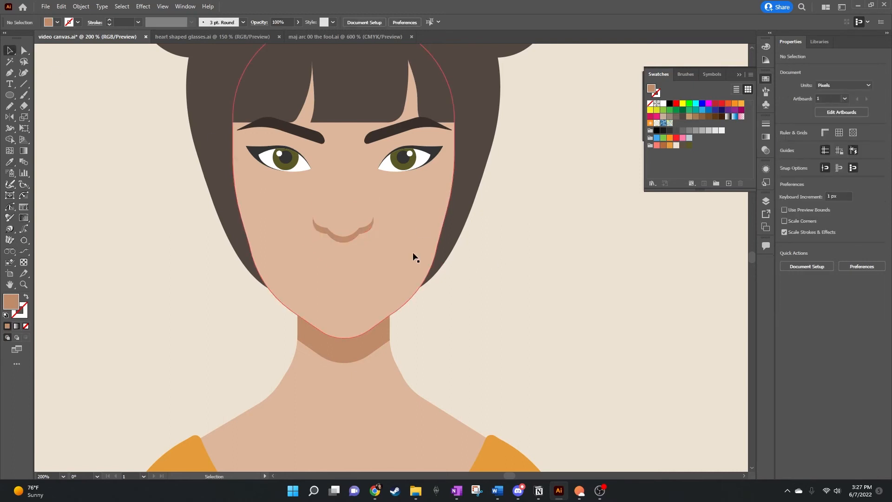
# Distort the nose shadow with Free Transform, widening it slightly to about 51 px.
pyautogui.click(365, 235)
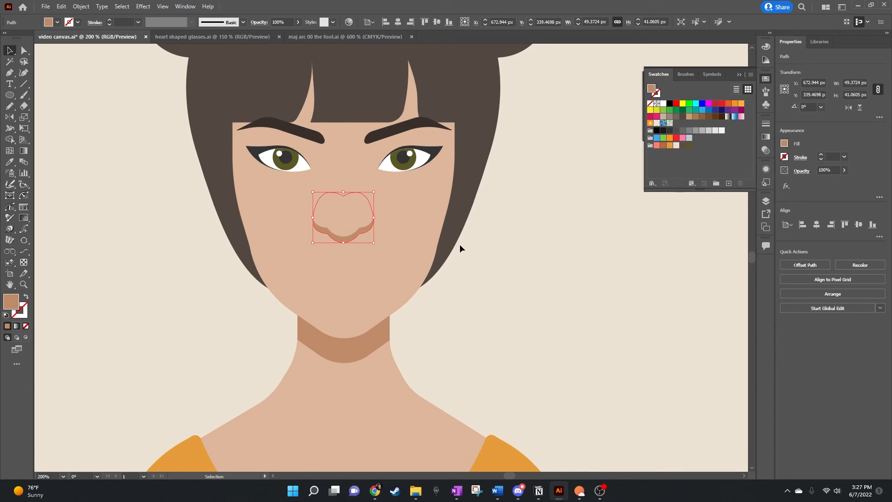
pyautogui.press('Up')
pyautogui.press('Down')
pyautogui.click(25, 129)
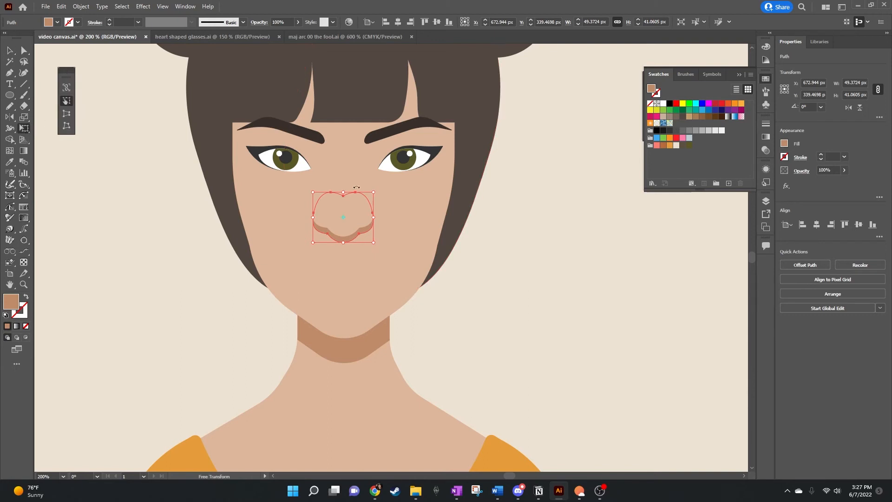
pyautogui.click(74, 116)
pyautogui.moveTo(373, 242); pyautogui.dragTo(377, 242)
pyautogui.moveTo(375, 192); pyautogui.dragTo(370, 192)
pyautogui.press('v')
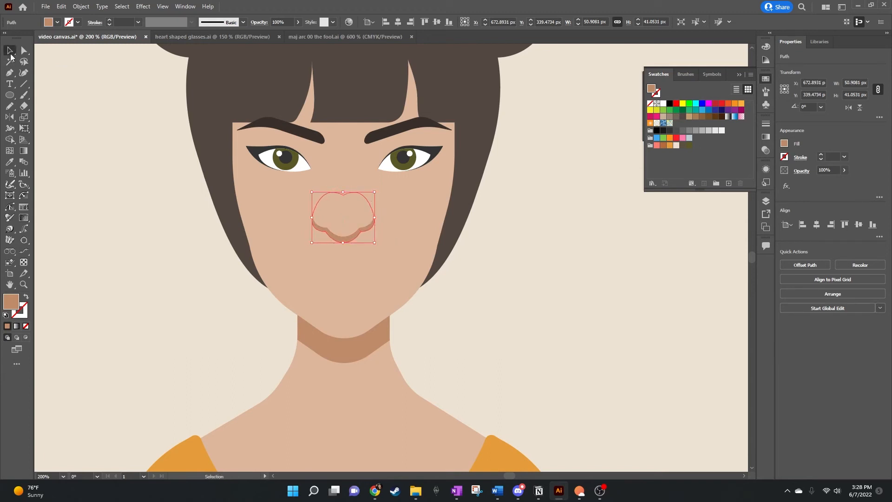
pyautogui.click(558, 272)
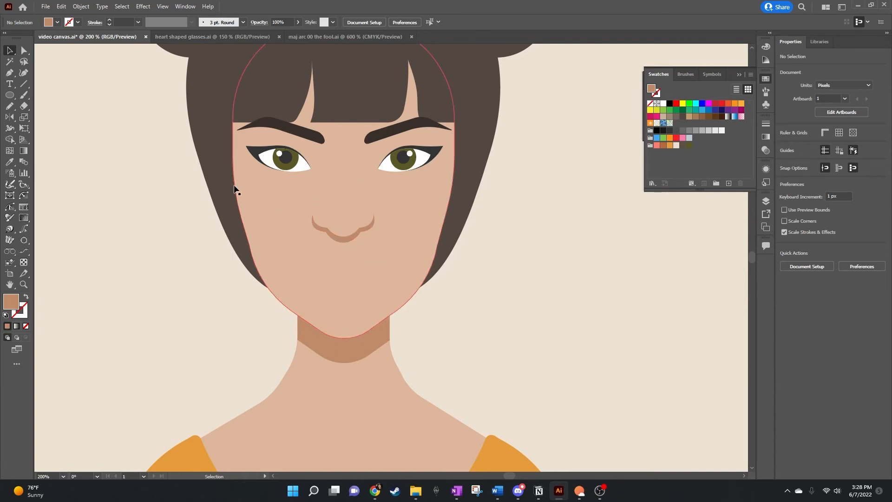
# Draw a mouth ellipse centered below the nose, raise it closer to the nose, and size it 76 by 16 px.
pyautogui.click(10, 96)
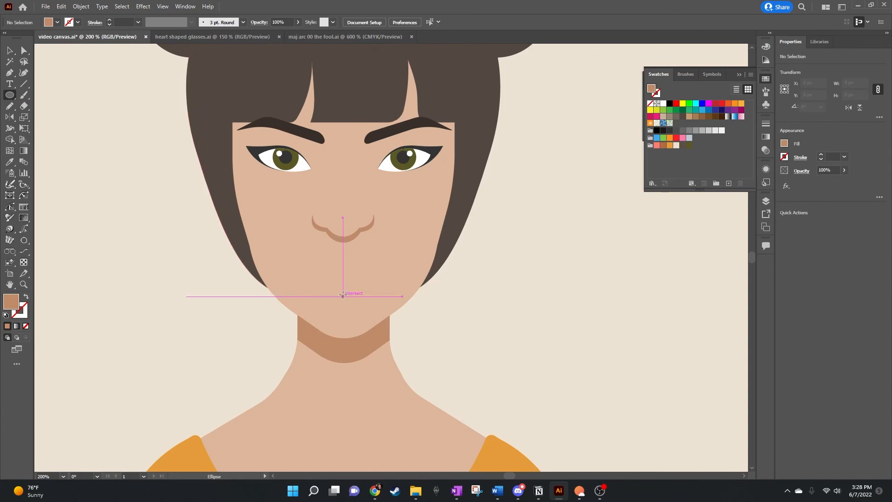
pyautogui.moveTo(344, 296); pyautogui.dragTo(389, 283)
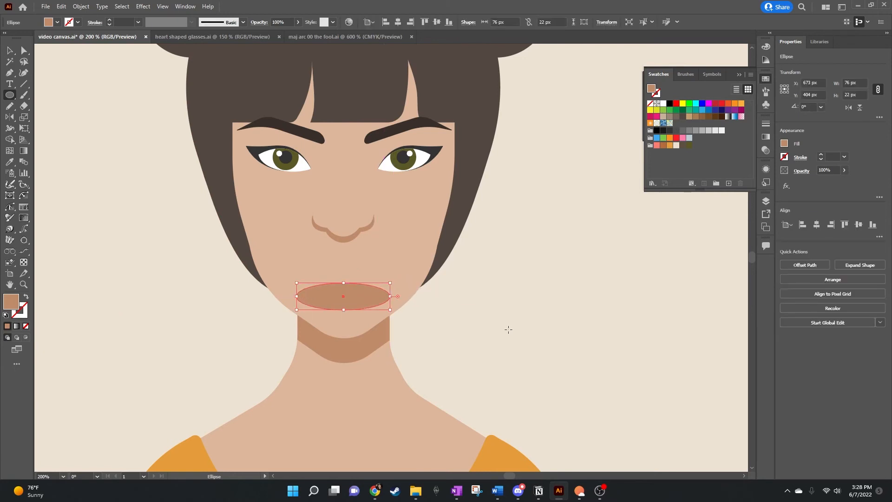
pyautogui.hotkey('shift', 'Up')
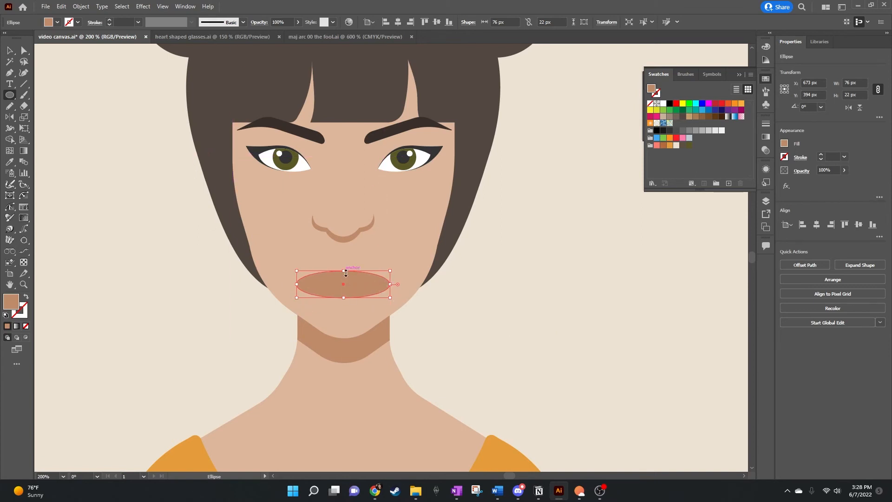
pyautogui.moveTo(345, 271); pyautogui.dragTo(346, 261)
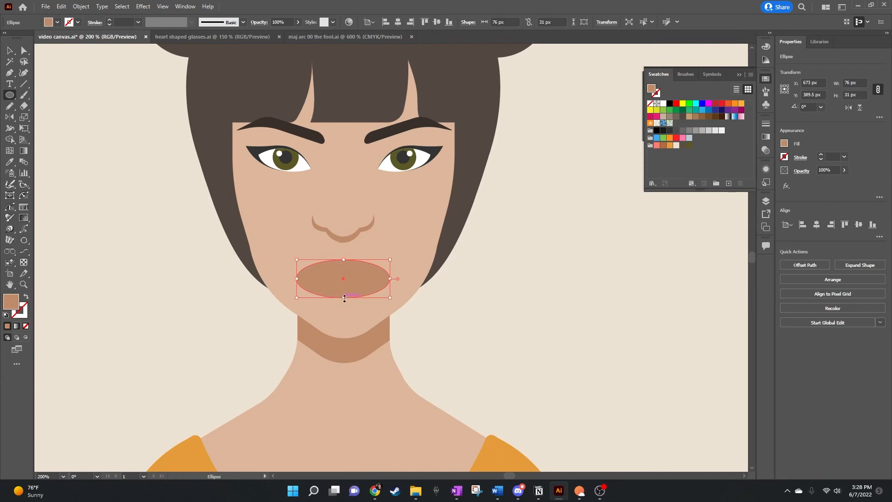
pyautogui.moveTo(344, 298); pyautogui.dragTo(348, 280)
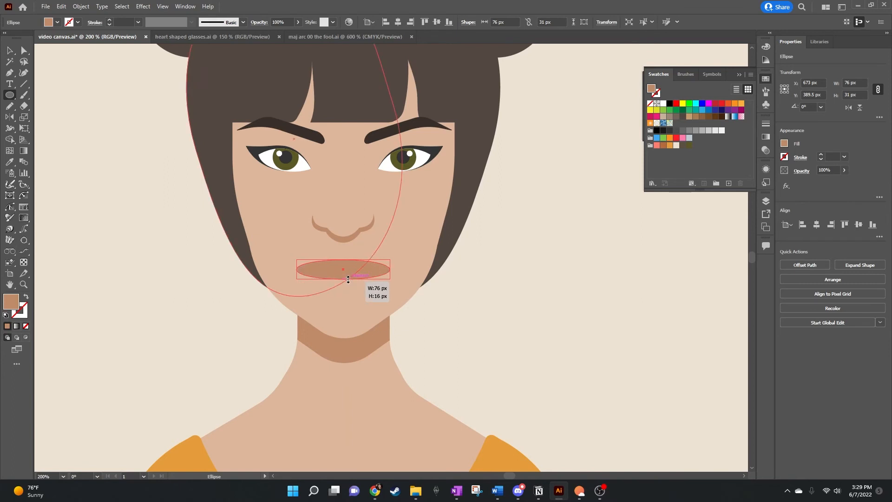
pyautogui.moveTo(348, 279); pyautogui.dragTo(348, 279)
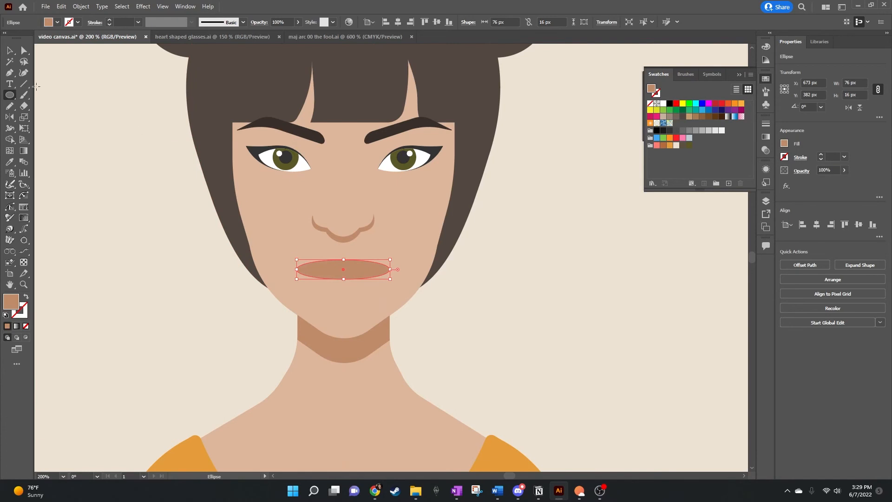
# Check the mouths in the two open reference portraits, and fill the mouth ellipse in the video canvas with the coral swatch.
pyautogui.click(24, 50)
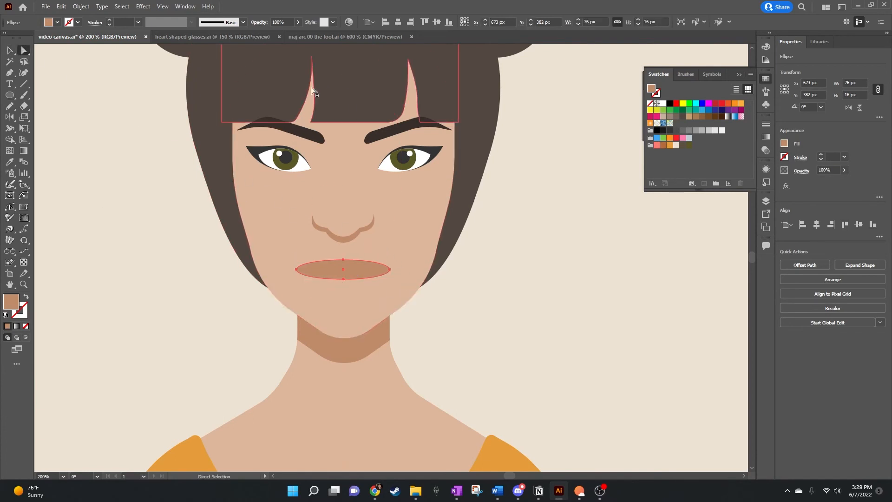
pyautogui.click(247, 38)
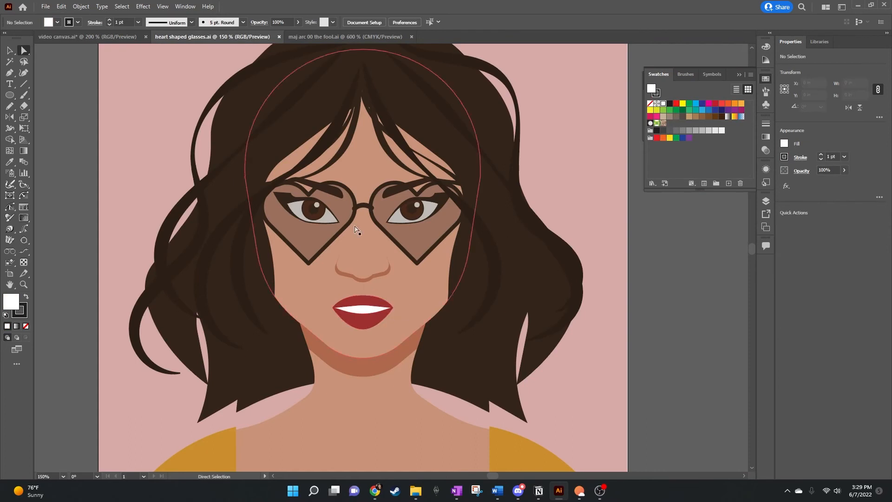
pyautogui.click(314, 37)
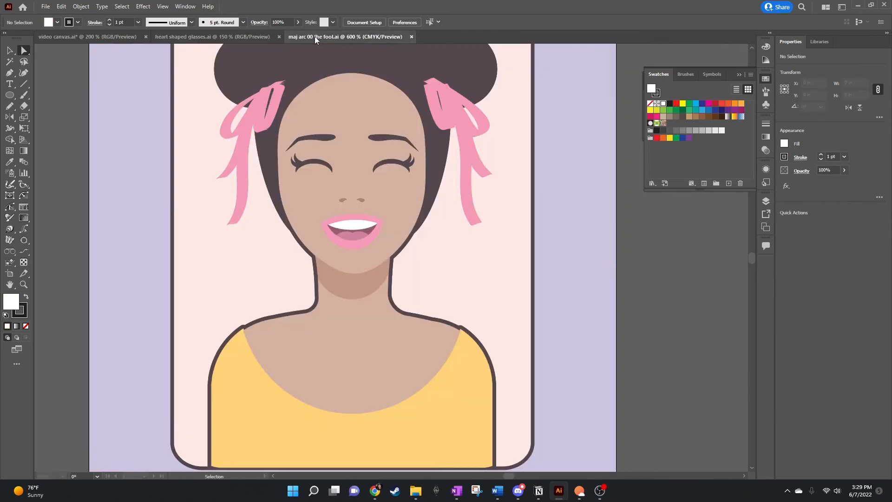
pyautogui.click(93, 36)
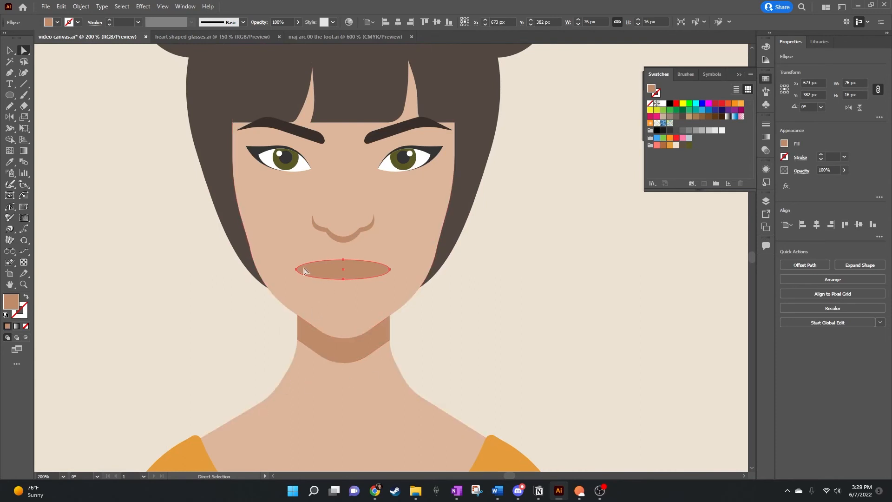
pyautogui.click(657, 145)
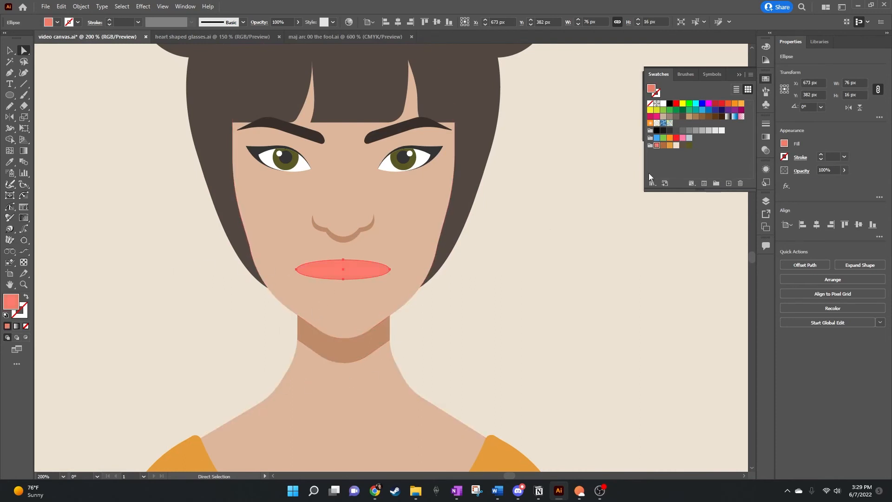
# Convert the mouth ellipse's two end points to corners and raise its bottom center point by 3 px.
pyautogui.click(296, 269)
pyautogui.keyDown('shift'); pyautogui.click(389, 269); pyautogui.keyUp('shift')
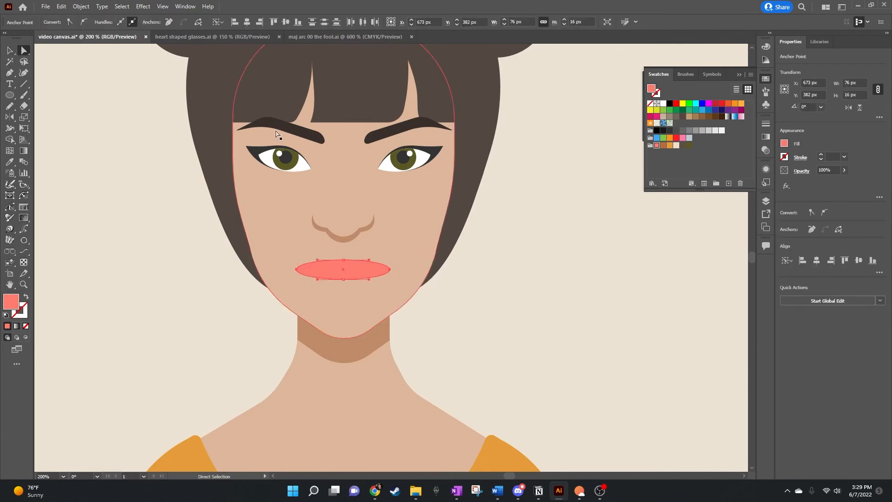
pyautogui.click(67, 22)
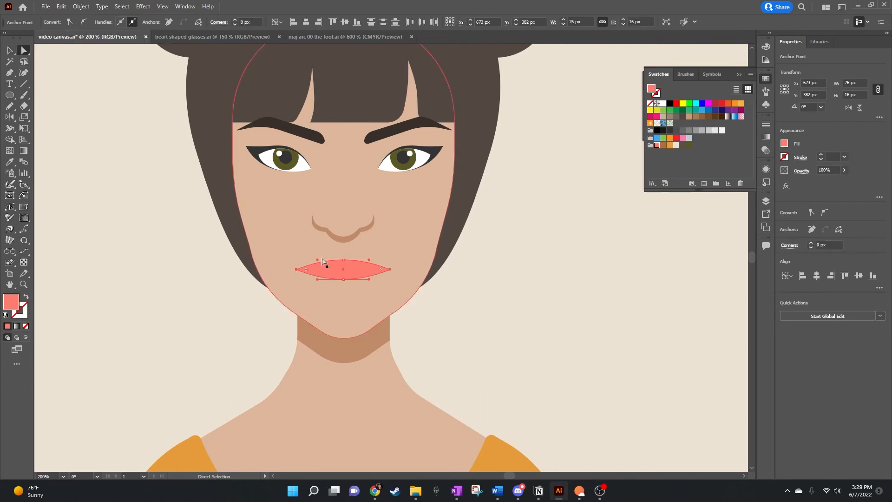
pyautogui.moveTo(345, 281); pyautogui.dragTo(344, 274)
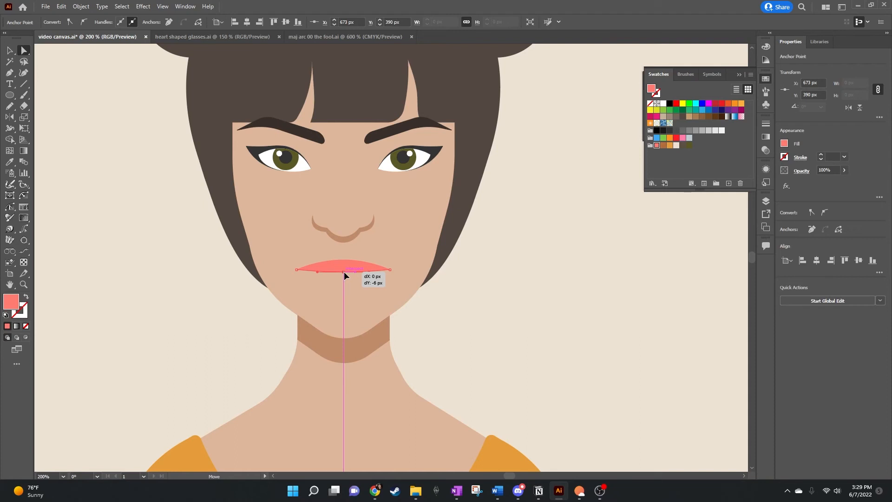
pyautogui.moveTo(344, 273); pyautogui.dragTo(344, 278)
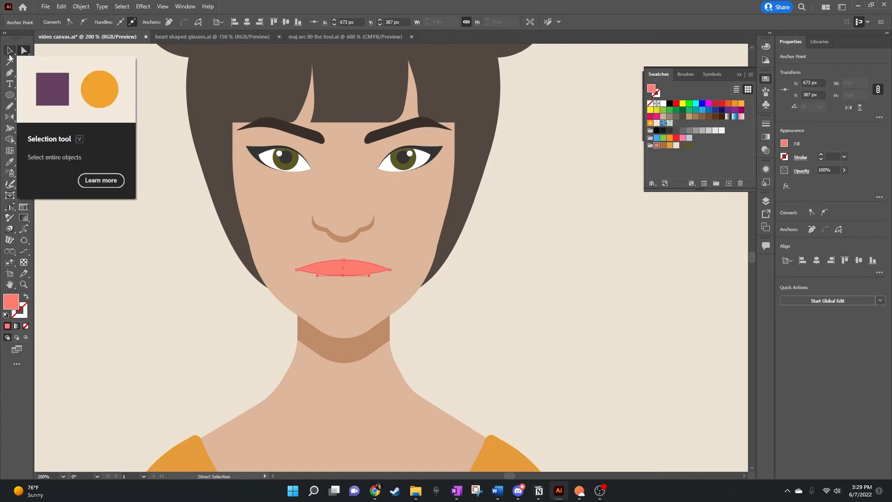
# Add an anchor point on the mouth's upper edge on each side of the top center point.
pyautogui.click(10, 74)
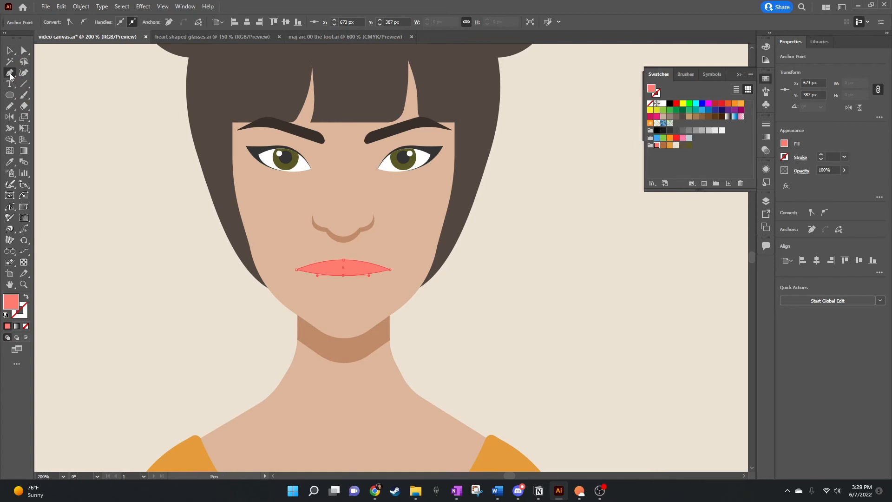
pyautogui.click(12, 75)
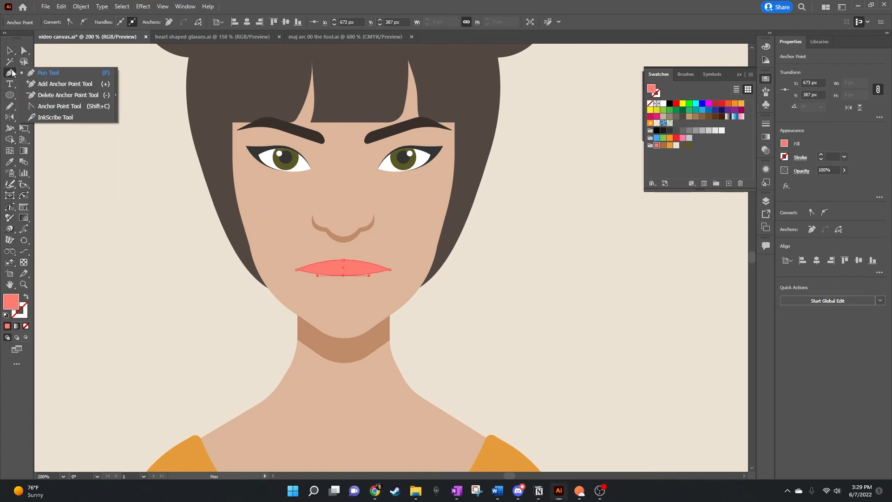
pyautogui.click(50, 85)
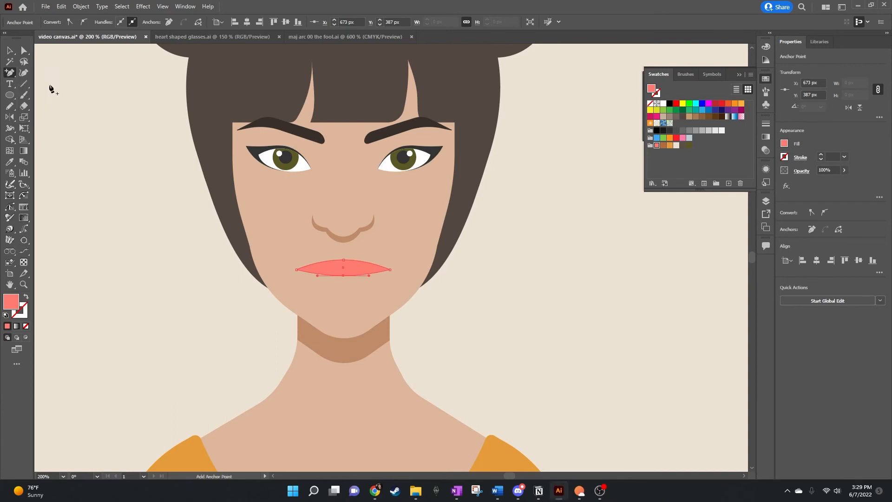
pyautogui.click(343, 261)
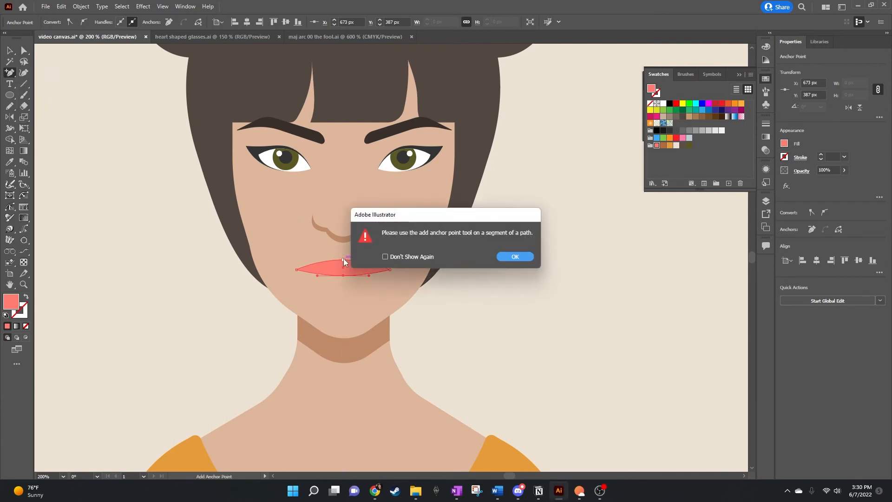
pyautogui.click(510, 255)
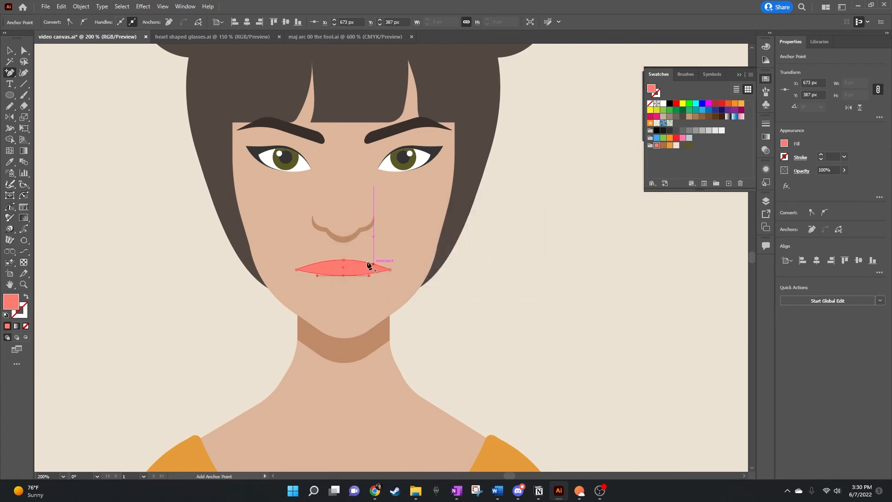
pyautogui.keyDown('alt'); pyautogui.scroll(3, 365, 266); pyautogui.keyUp('alt')
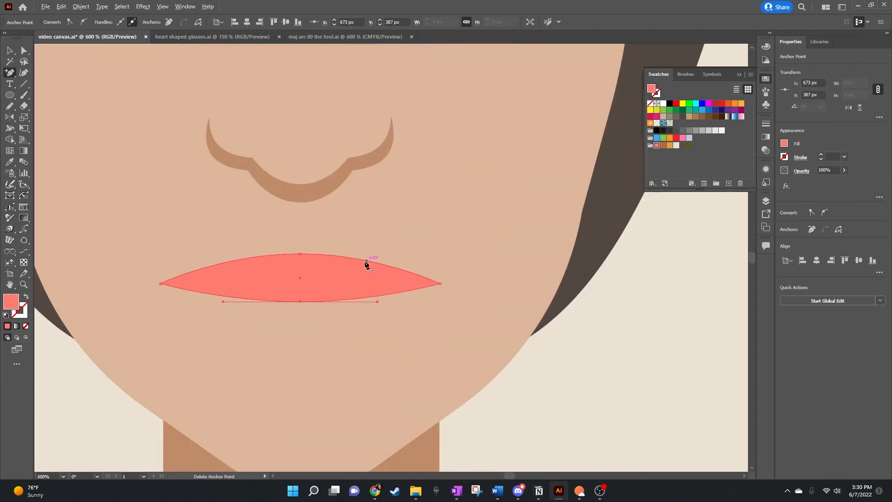
pyautogui.click(259, 257)
pyautogui.click(271, 255)
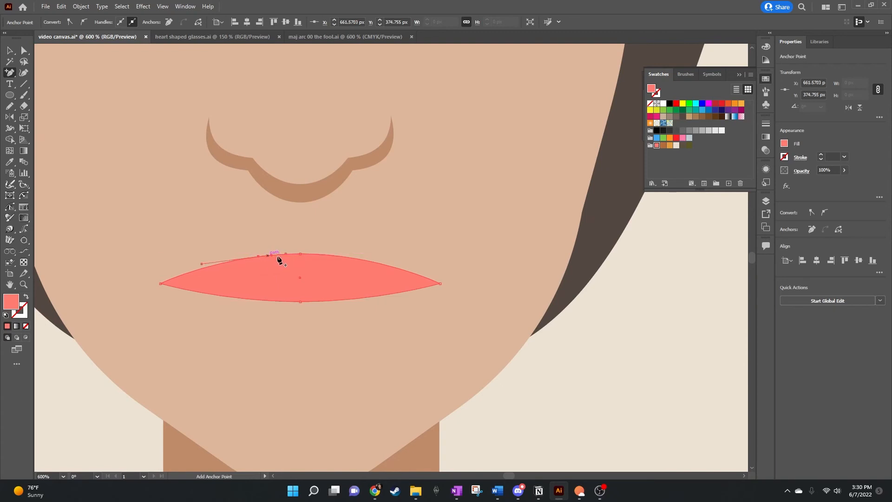
pyautogui.click(345, 258)
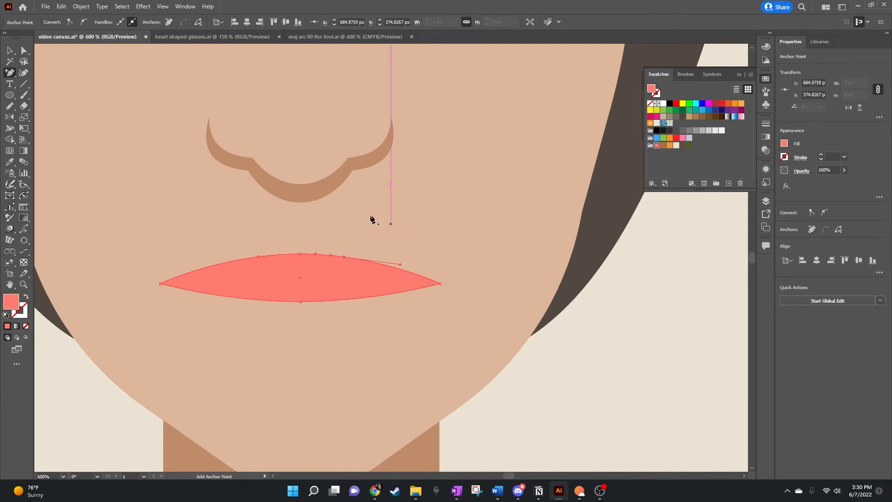
# Lower the mouth's top center anchor point by 4 px to form the dip of the cupid's bow.
pyautogui.click(24, 50)
pyautogui.moveTo(300, 254); pyautogui.dragTo(302, 256)
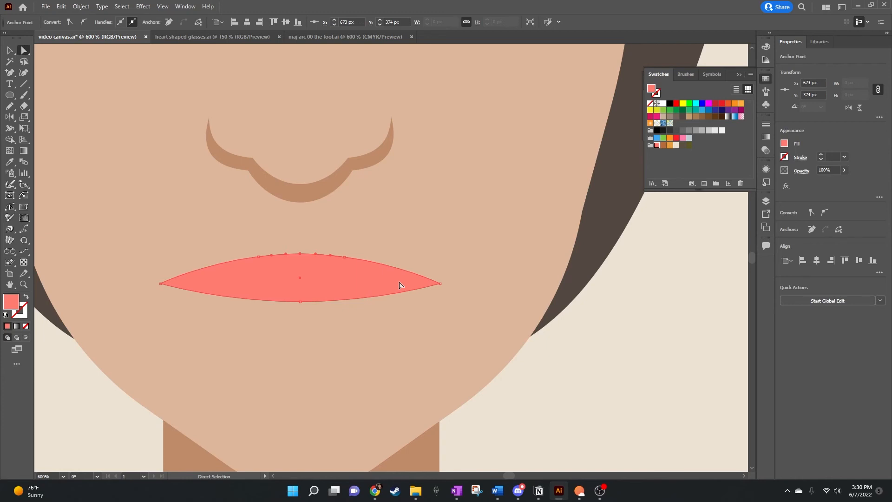
pyautogui.press('Down')
pyautogui.press('Down')
pyautogui.press('Down')
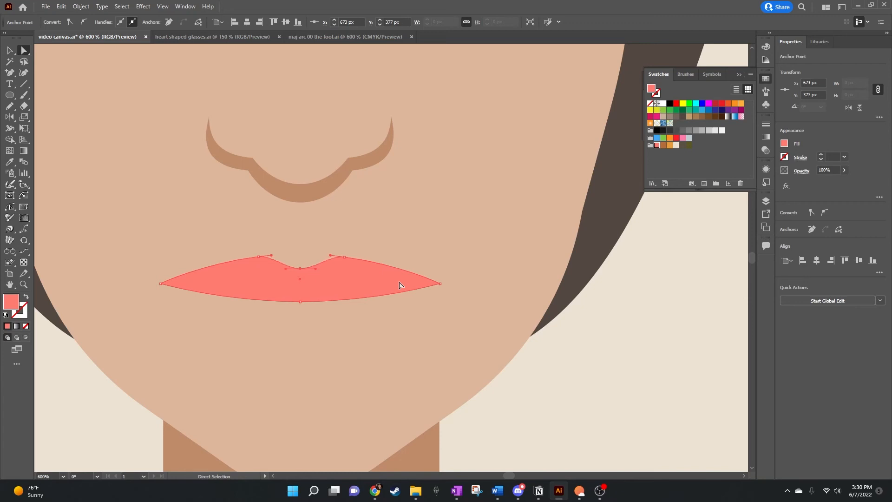
pyautogui.press('Down')
# Adjust the curve handles around the cupid's bow to round both upper lip peaks, and deselect the lip.
pyautogui.moveTo(316, 269); pyautogui.dragTo(316, 272)
pyautogui.moveTo(330, 258)
pyautogui.mouseDown()
pyautogui.moveTo(344, 259)
pyautogui.moveTo(331, 260)
pyautogui.mouseUp()
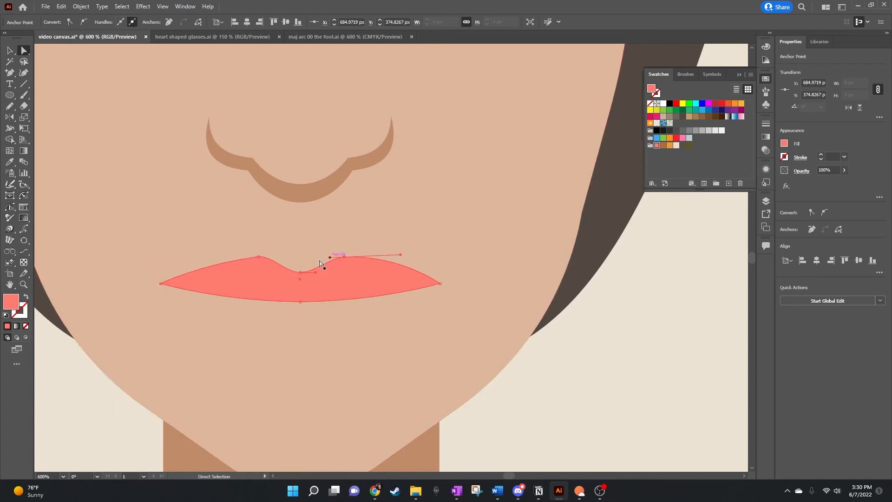
pyautogui.moveTo(261, 256); pyautogui.dragTo(275, 257)
pyautogui.press('ctrl')
pyautogui.click(634, 310)
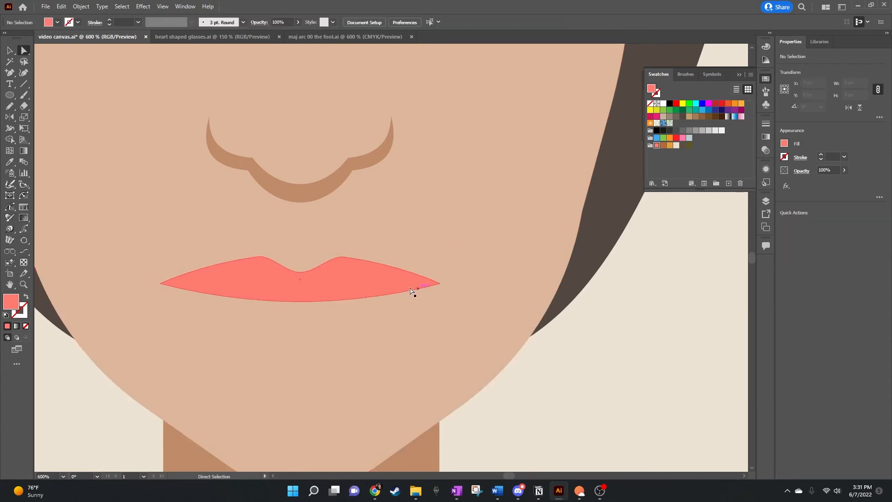
# Draw a 76 by 16 px coral ellipse for the lower lip, centered under and overlapping the upper lip.
pyautogui.scroll(-4, 253, 180)
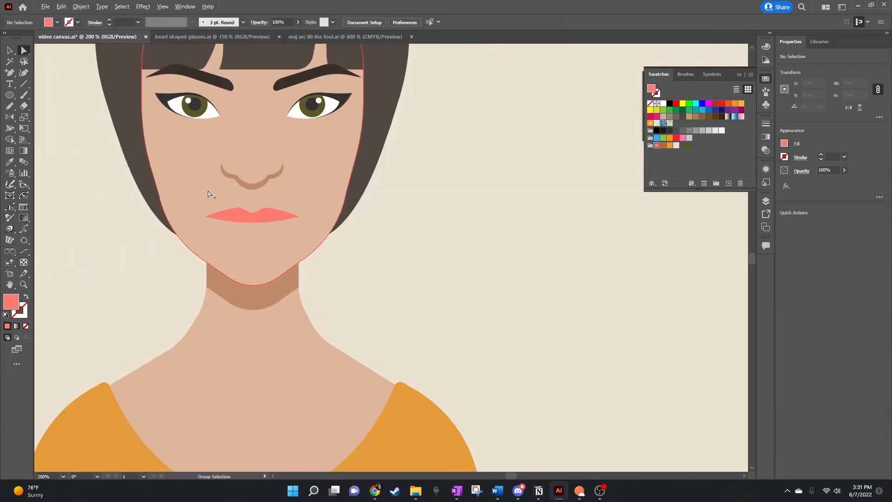
pyautogui.hscroll(-5, 313, 247)
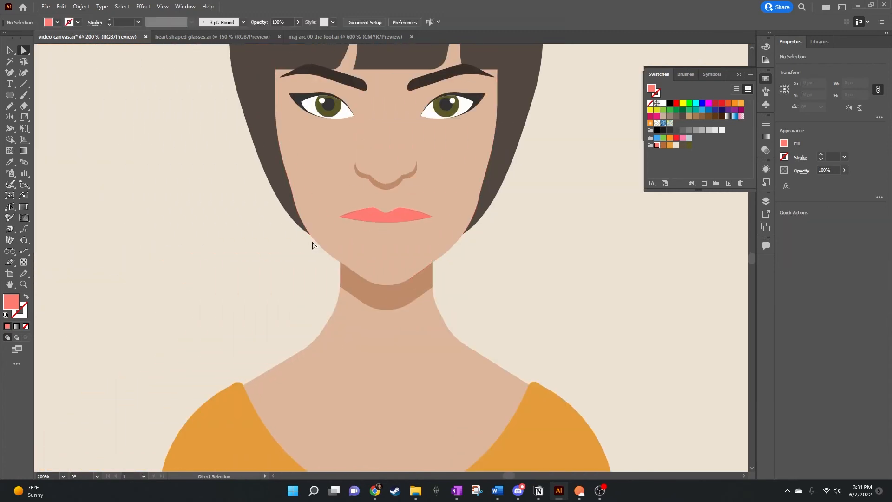
pyautogui.hscroll(-1, 313, 247)
pyautogui.click(9, 94)
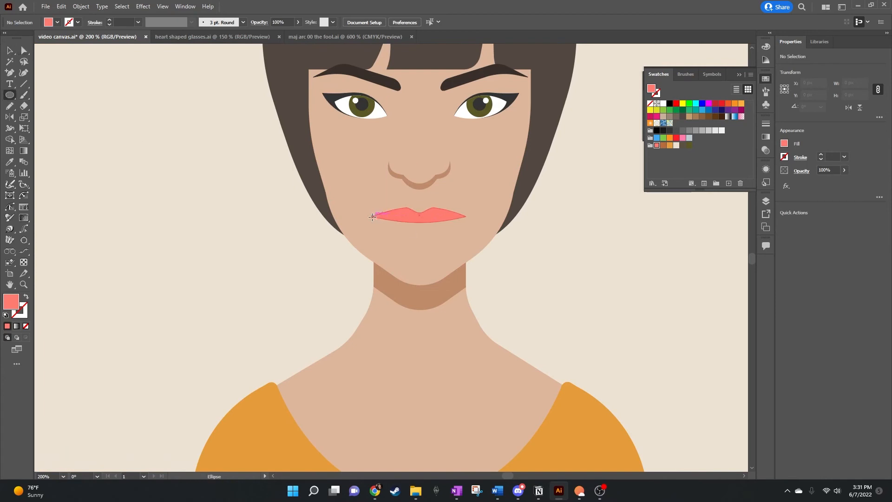
pyautogui.moveTo(373, 217); pyautogui.dragTo(465, 235)
# Convert the lower lip ellipse's left and right end points to corners.
pyautogui.click(24, 50)
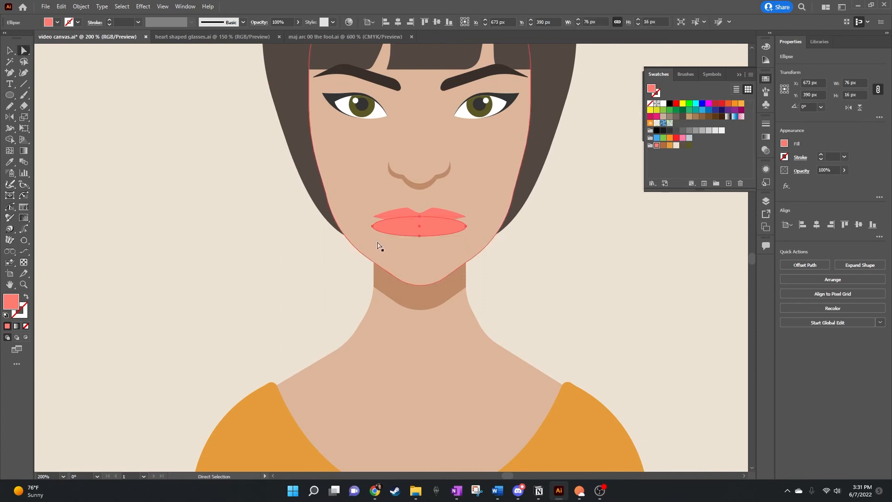
pyautogui.click(372, 226)
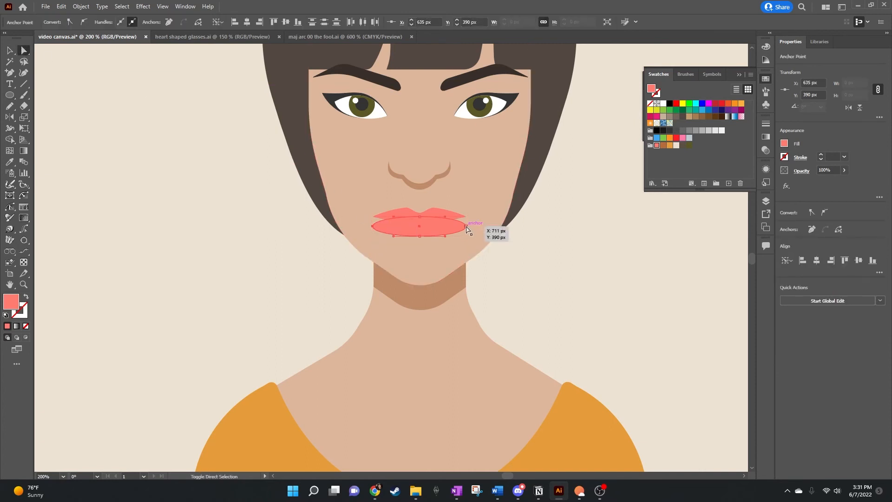
pyautogui.keyDown('shift'); pyautogui.click(466, 227); pyautogui.keyUp('shift')
pyautogui.click(72, 23)
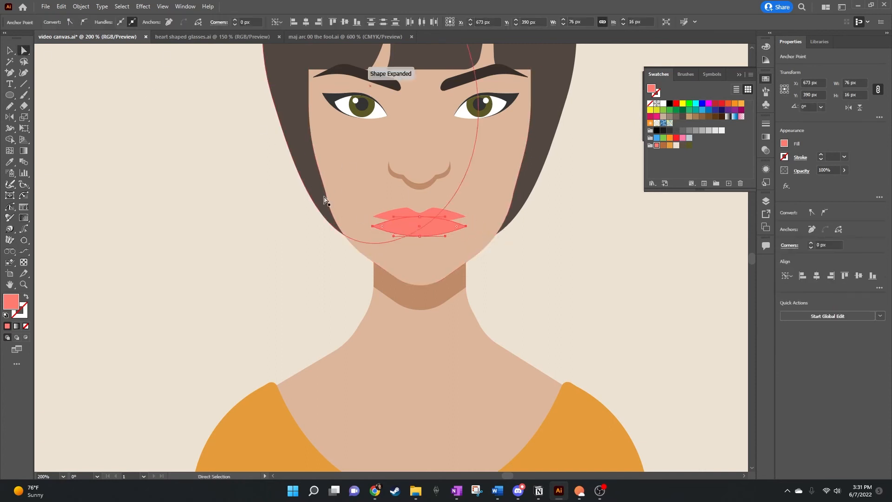
# Average the right end points of the upper and lower lips on both axes so they meet at one corner.
pyautogui.scroll(3, 465, 231)
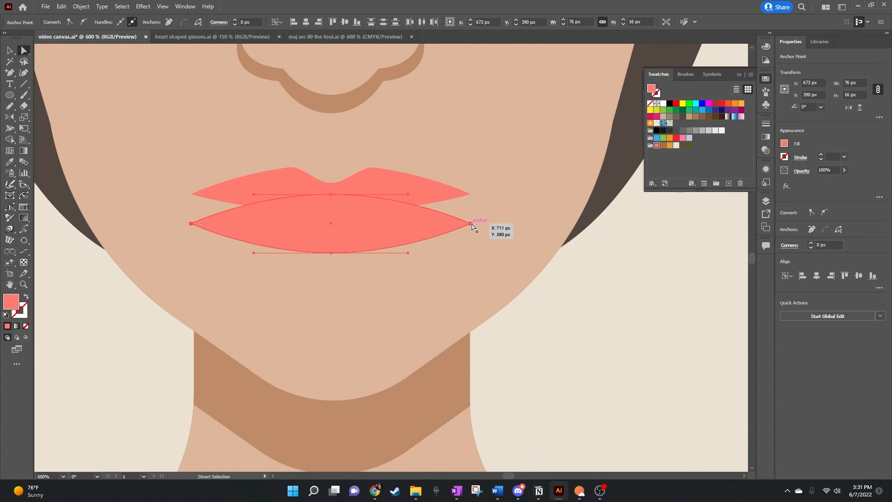
pyautogui.click(471, 225)
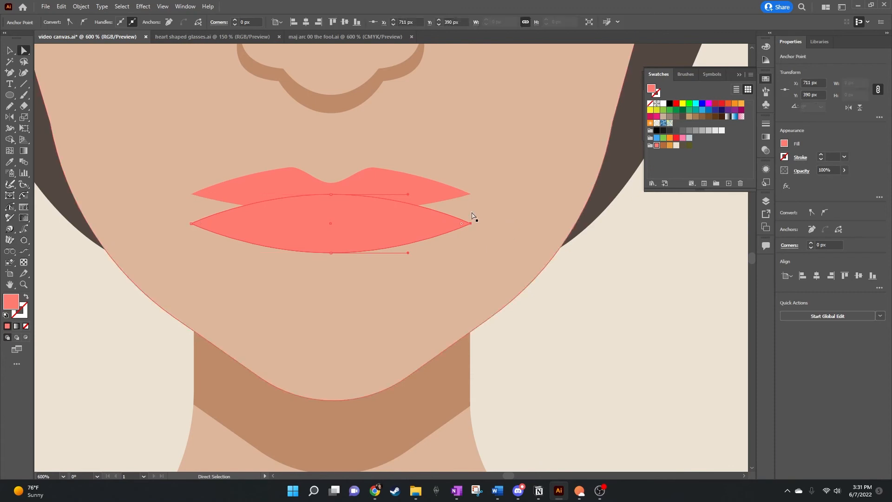
pyautogui.keyDown('shift'); pyautogui.click(470, 195); pyautogui.keyUp('shift')
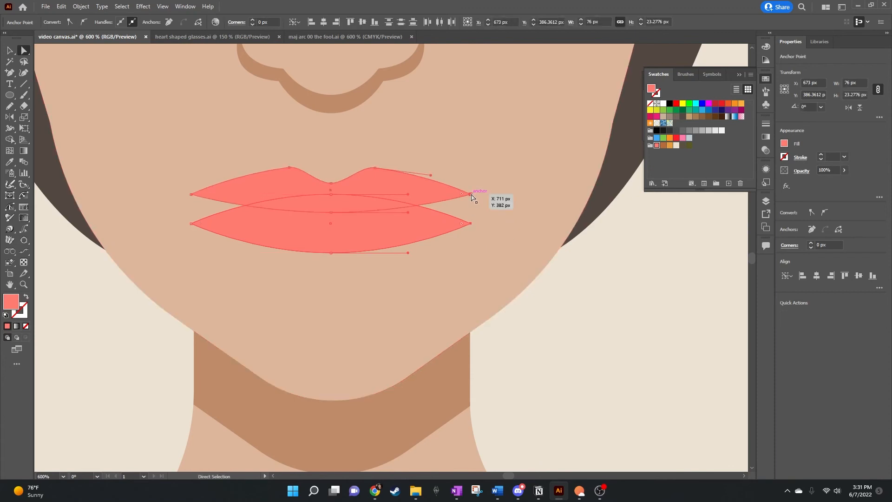
pyautogui.click(81, 7)
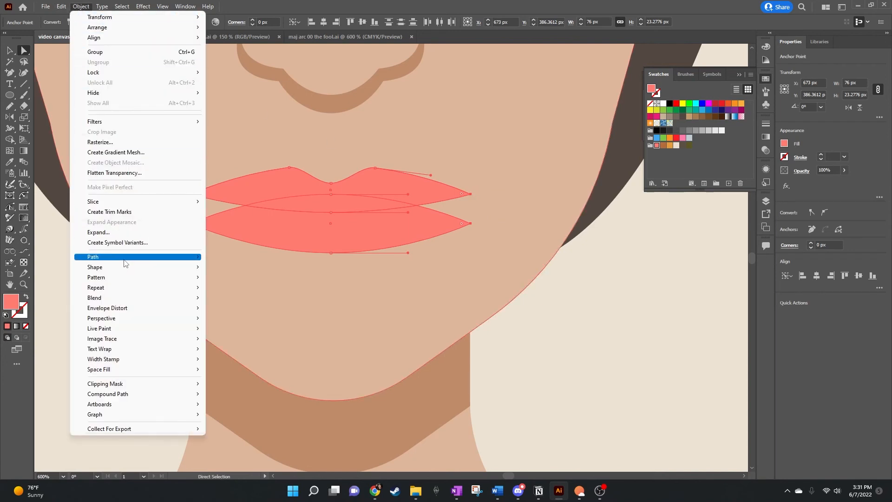
pyautogui.moveTo(124, 261)
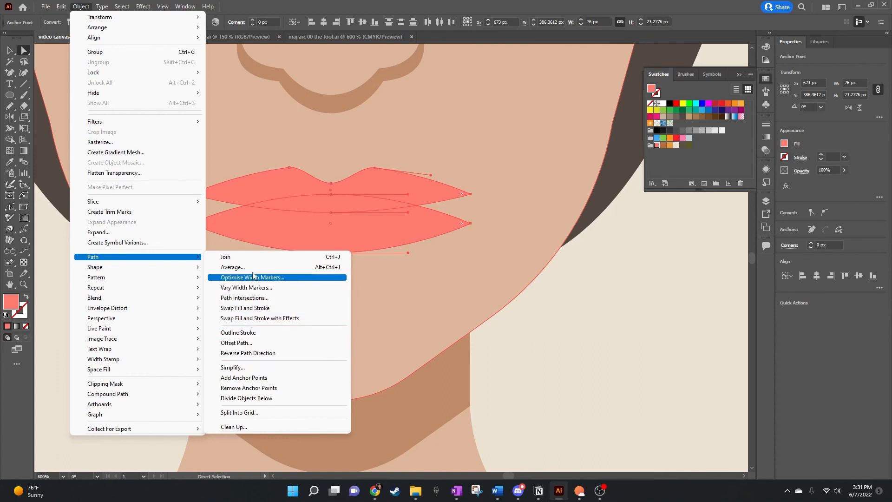
pyautogui.click(252, 268)
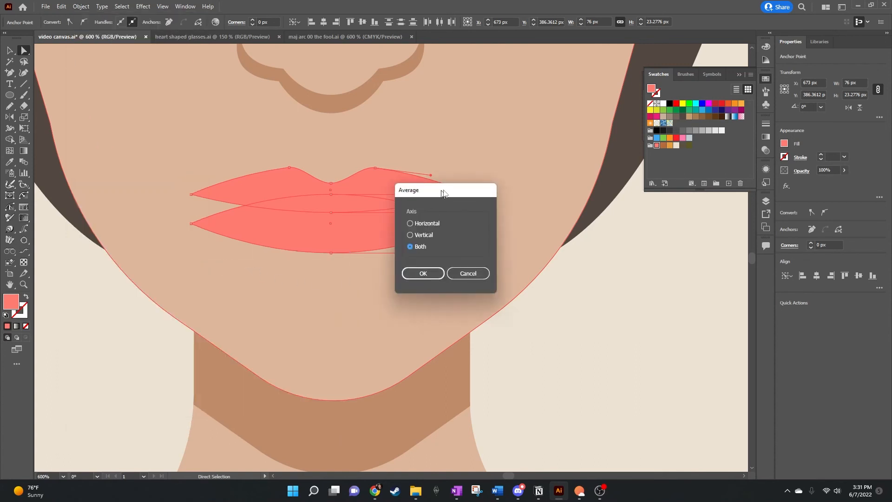
pyautogui.moveTo(444, 193); pyautogui.dragTo(532, 180)
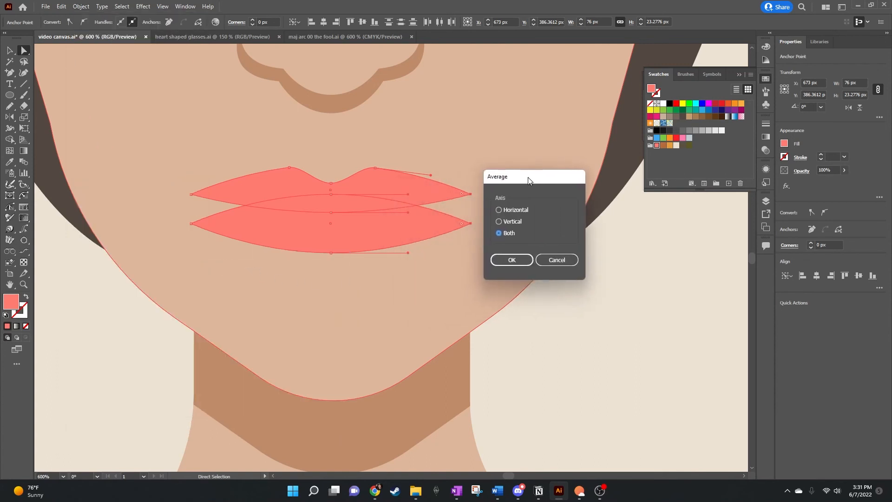
pyautogui.click(511, 261)
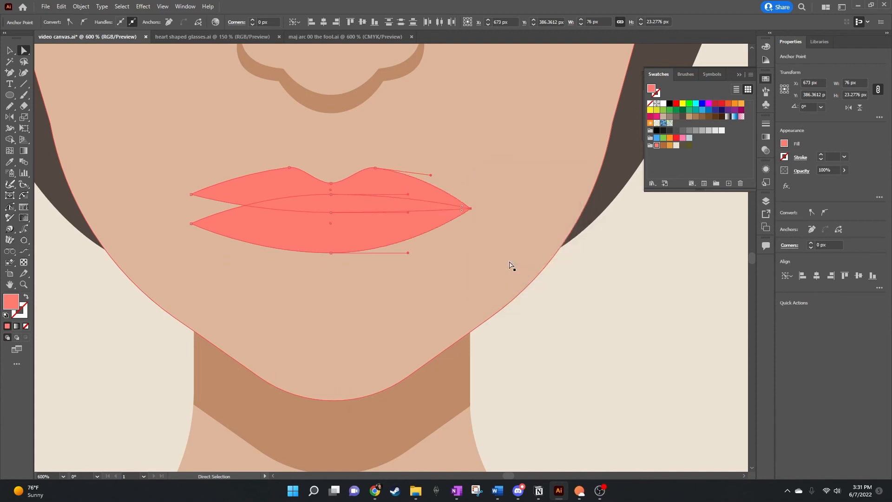
pyautogui.click(191, 194)
pyautogui.keyDown('shift'); pyautogui.click(191, 223); pyautogui.keyUp('shift')
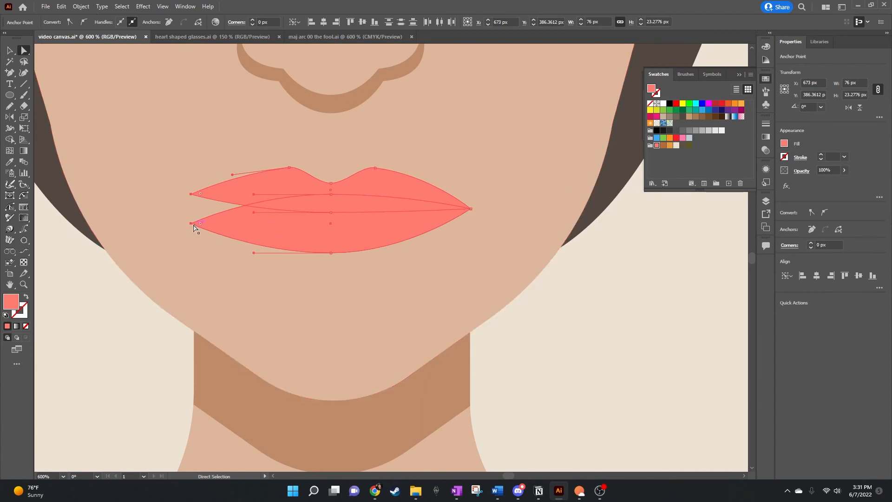
pyautogui.moveTo(191, 223); pyautogui.dragTo(194, 194)
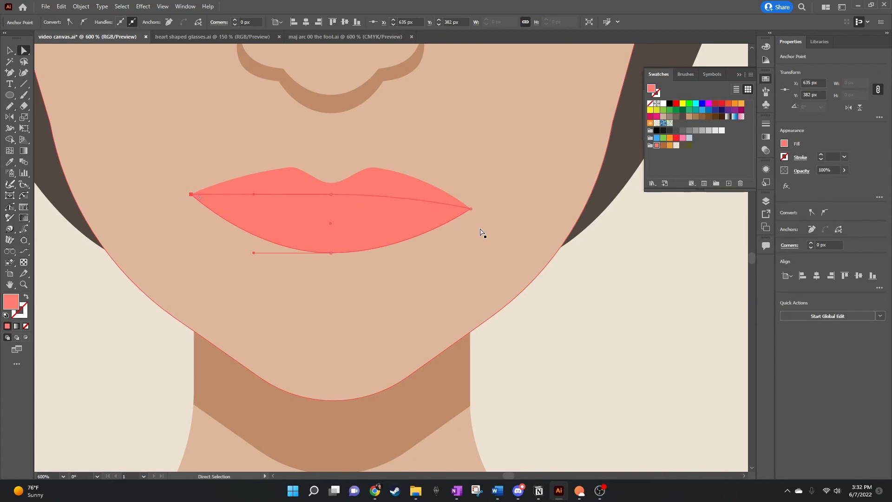
# Undo the corner joins, including the averaged right ends, and snap both lower lip end points onto the upper lip's end points.
pyautogui.hotkey('ctrl', 'z')
pyautogui.hotkey('ctrl', 'z')
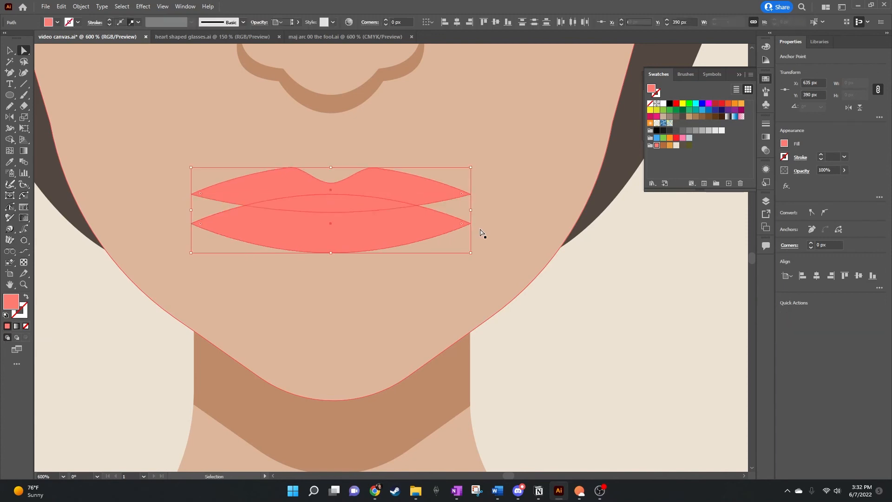
pyautogui.moveTo(472, 226); pyautogui.dragTo(471, 197)
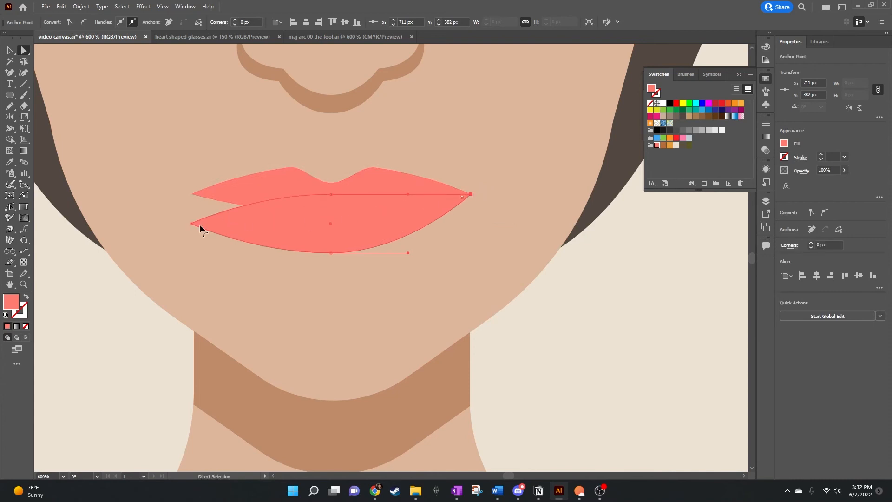
pyautogui.moveTo(194, 223); pyautogui.dragTo(191, 195)
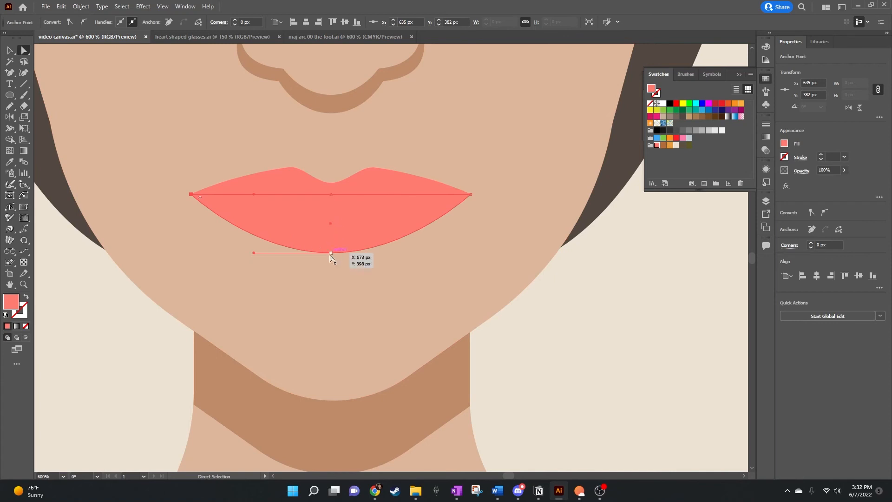
# Move the lower lip's bottom center point straight down to Y 404 px to make it fuller, and leave both lips deselected.
pyautogui.moveTo(331, 254); pyautogui.dragTo(331, 275)
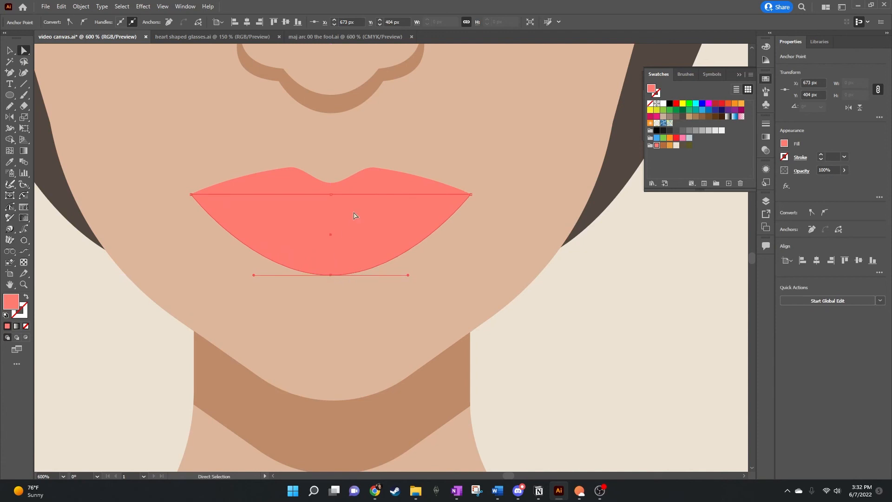
pyautogui.press('v')
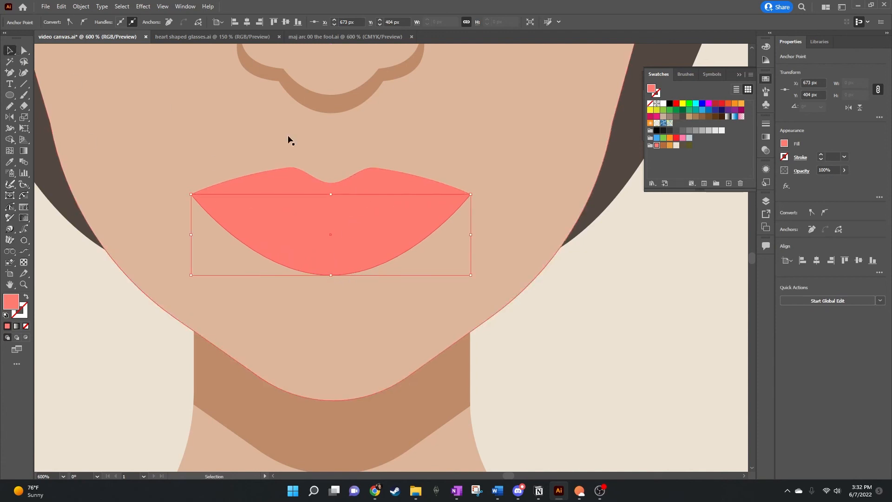
pyautogui.click(361, 190)
pyautogui.press('a')
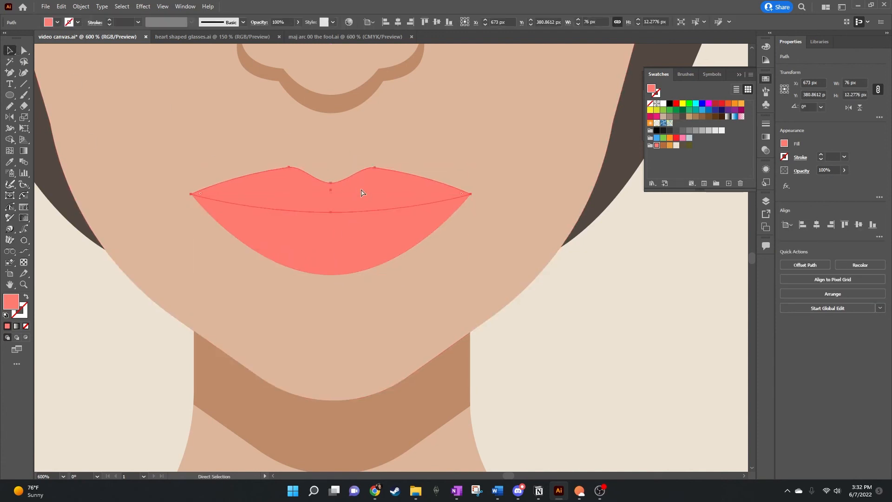
pyautogui.press('v')
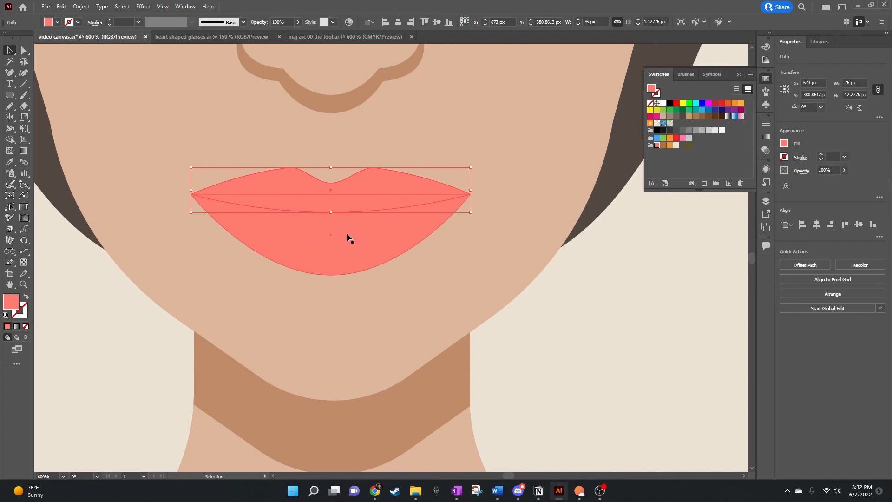
pyautogui.scroll(-2, 347, 237)
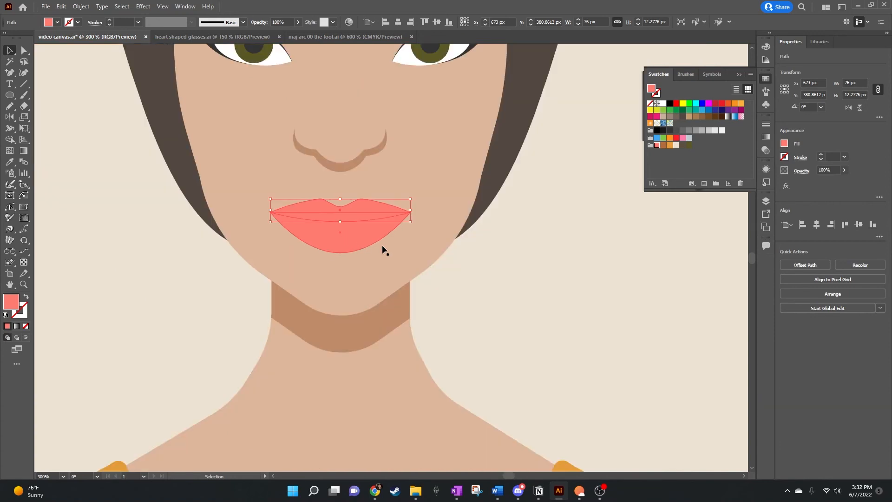
pyautogui.click(495, 272)
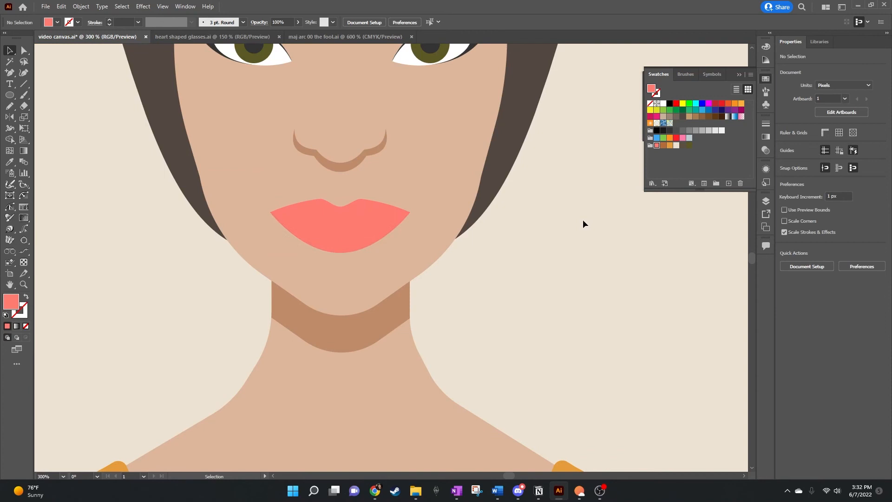
# Darken the lower lip's coral fill by lowering its brightness so it is clearly deeper than the upper lip, and deselect it.
pyautogui.click(342, 233)
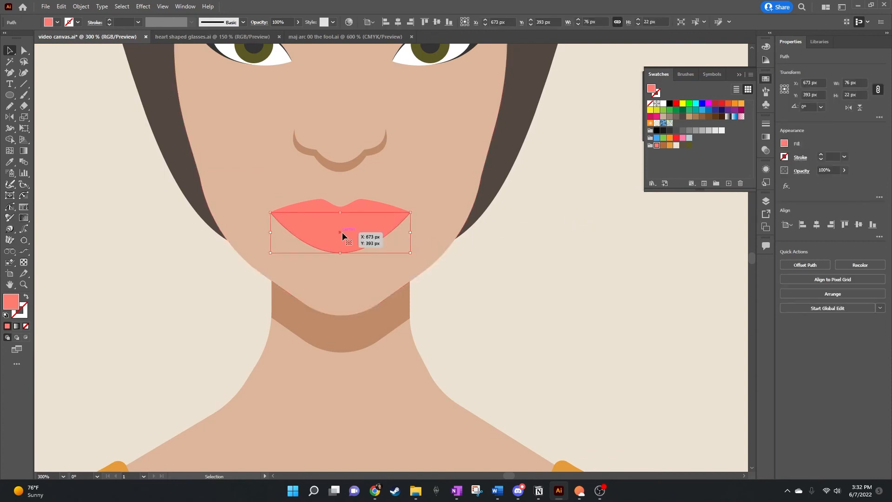
pyautogui.doubleClick(10, 302)
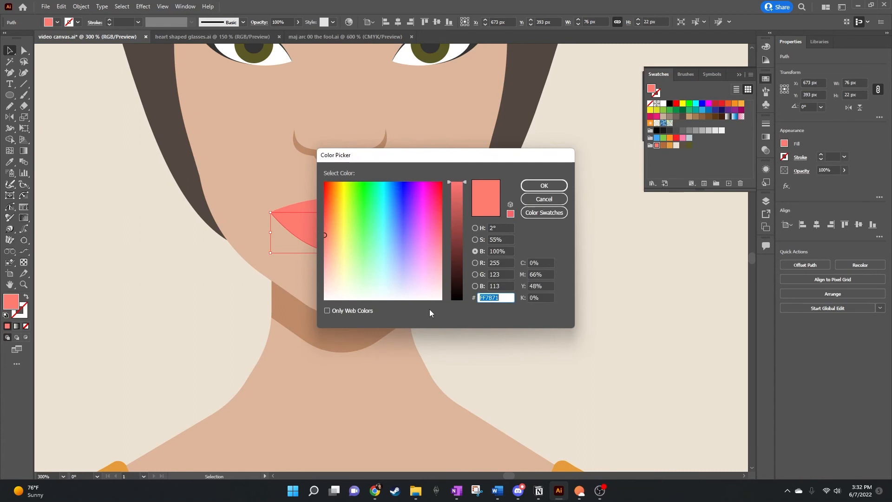
pyautogui.click(461, 188)
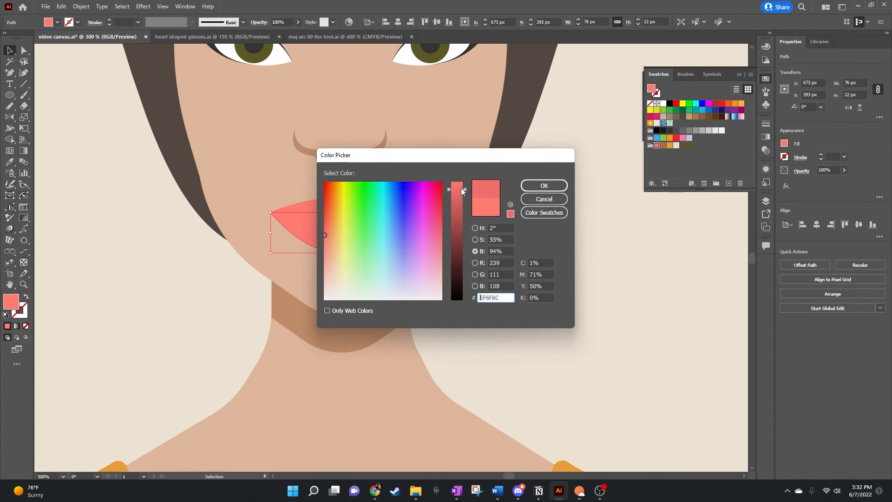
pyautogui.click(544, 185)
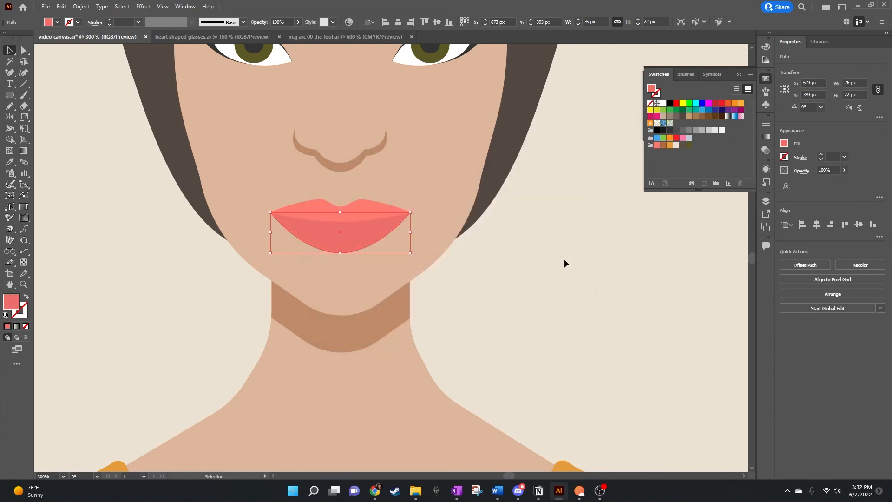
pyautogui.click(565, 258)
pyautogui.click(325, 244)
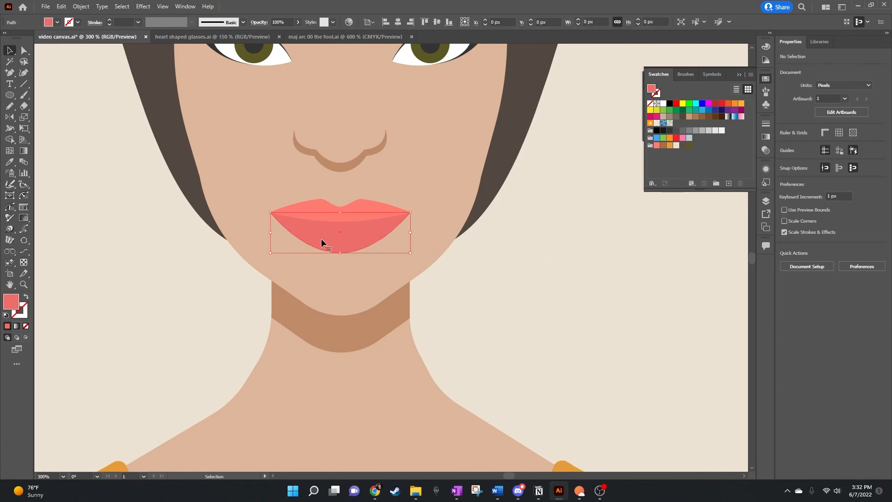
pyautogui.doubleClick(11, 304)
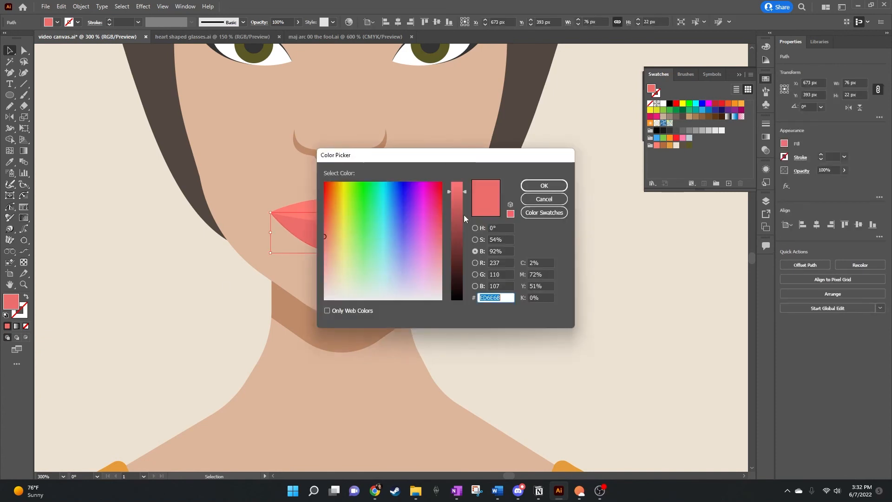
pyautogui.click(458, 200)
pyautogui.click(543, 185)
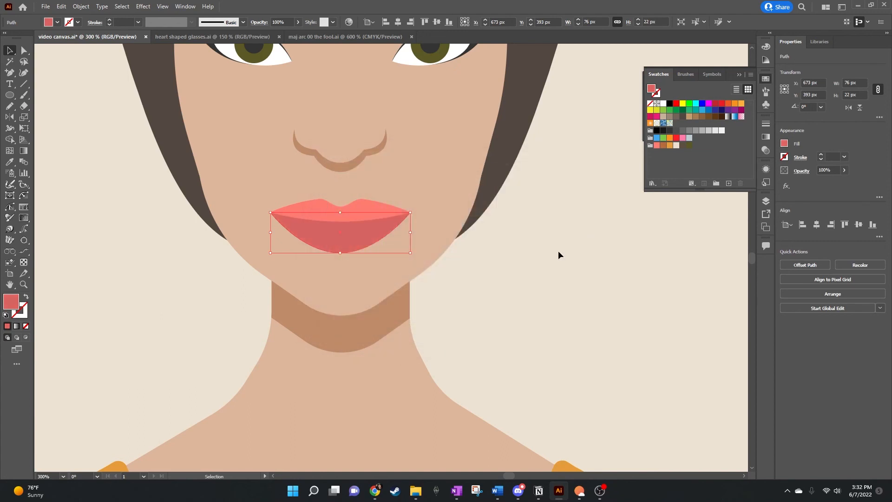
pyautogui.click(554, 255)
# Nudge the left eye-and-eyebrow group 2 px and the right one about 3 px inward toward the nose, and deselect.
pyautogui.scroll(-2, 511, 259)
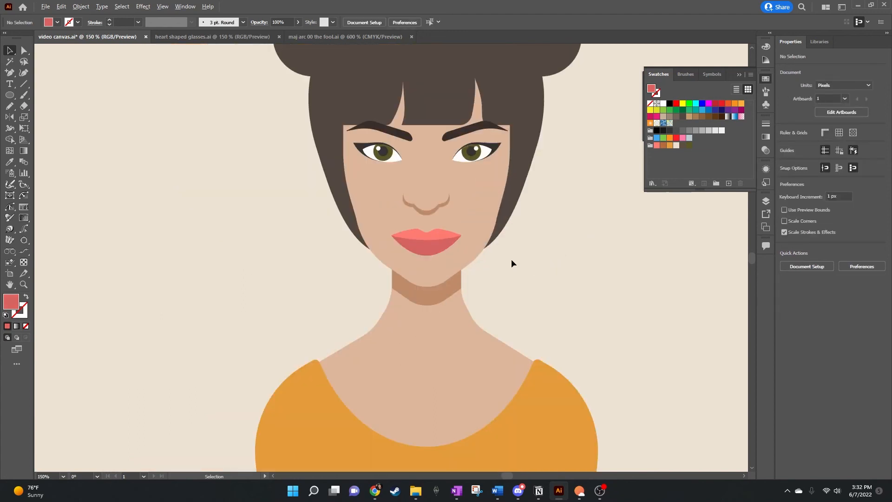
pyautogui.scroll(-1, 511, 259)
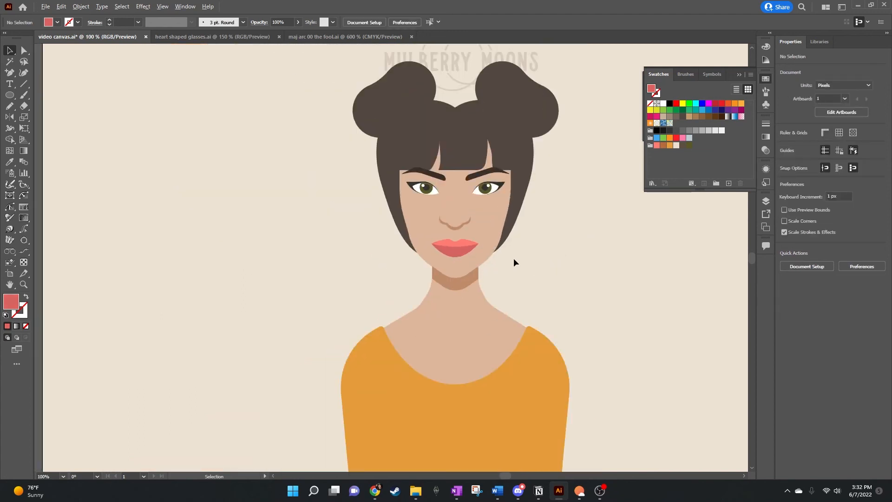
pyautogui.scroll(1, 514, 258)
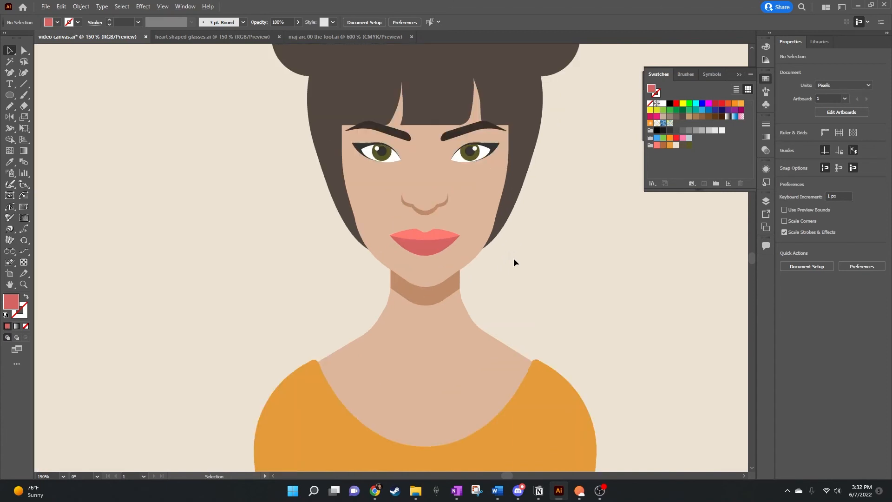
pyautogui.scroll(2, 514, 258)
pyautogui.scroll(4, 507, 264)
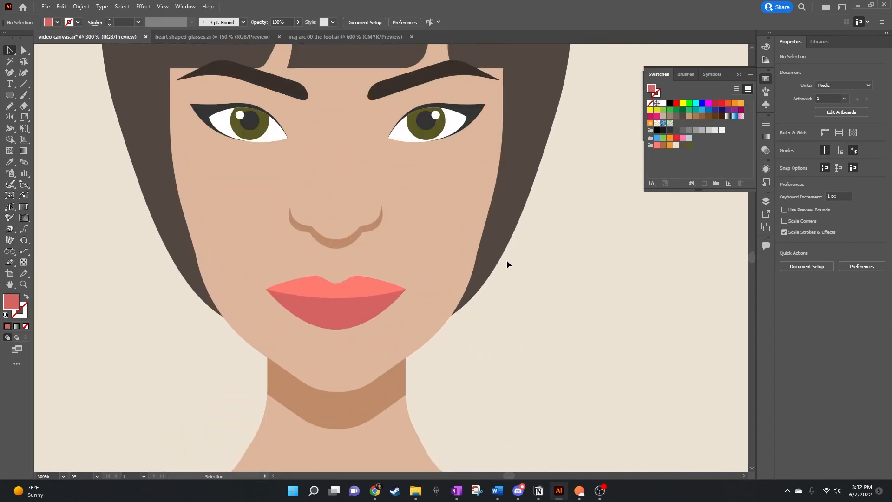
pyautogui.hscroll(-1, 569, 284)
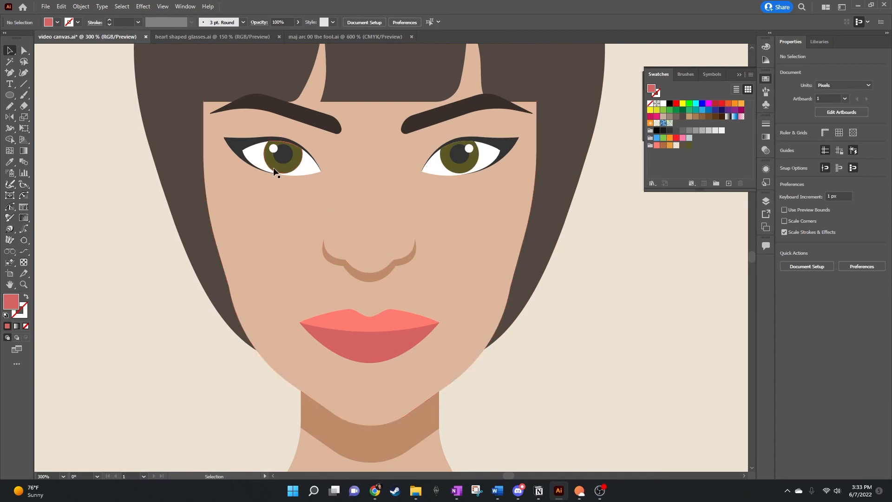
pyautogui.click(296, 170)
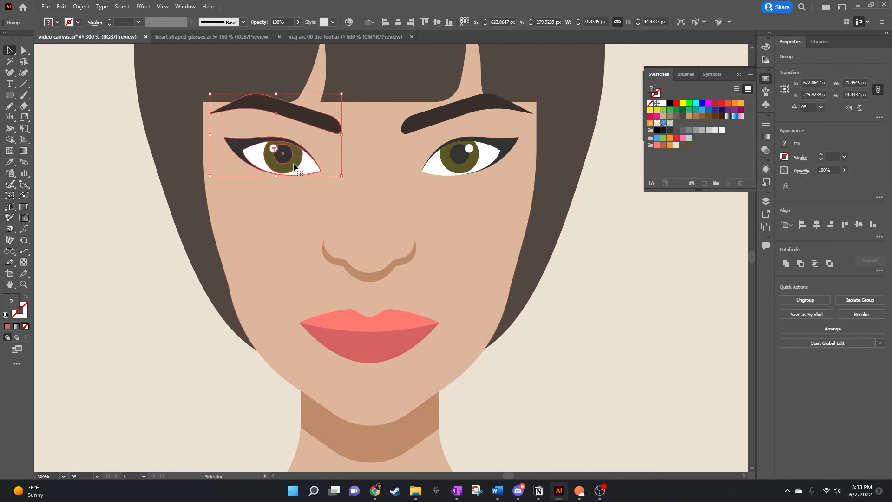
pyautogui.press('Right')
pyautogui.press('Right')
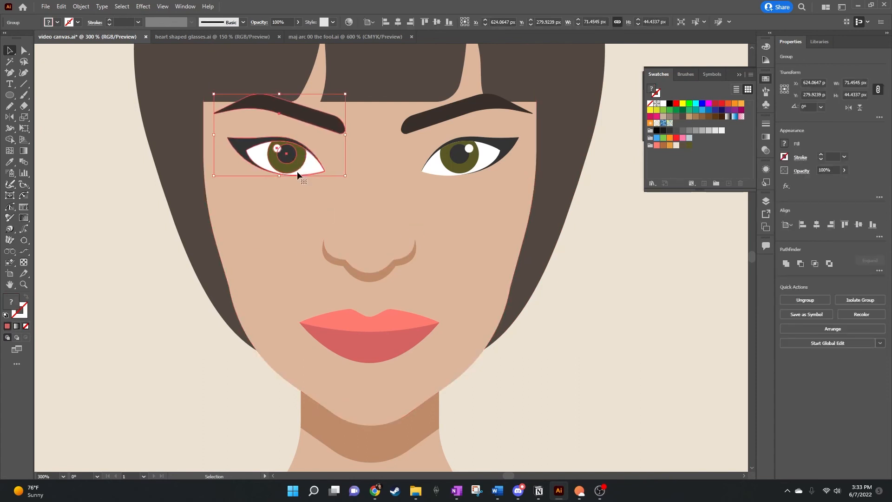
pyautogui.click(456, 162)
pyautogui.press('Left')
pyautogui.press('Left')
pyautogui.press('Left')
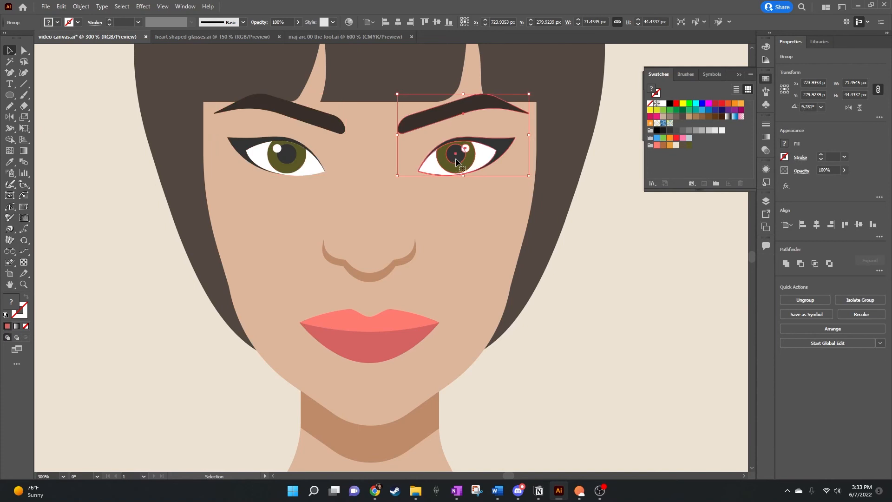
pyautogui.press('Left')
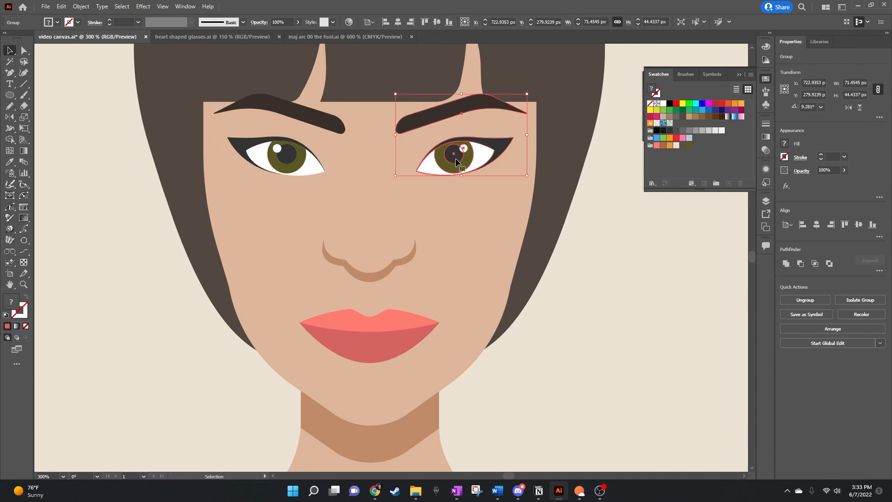
pyautogui.click(584, 262)
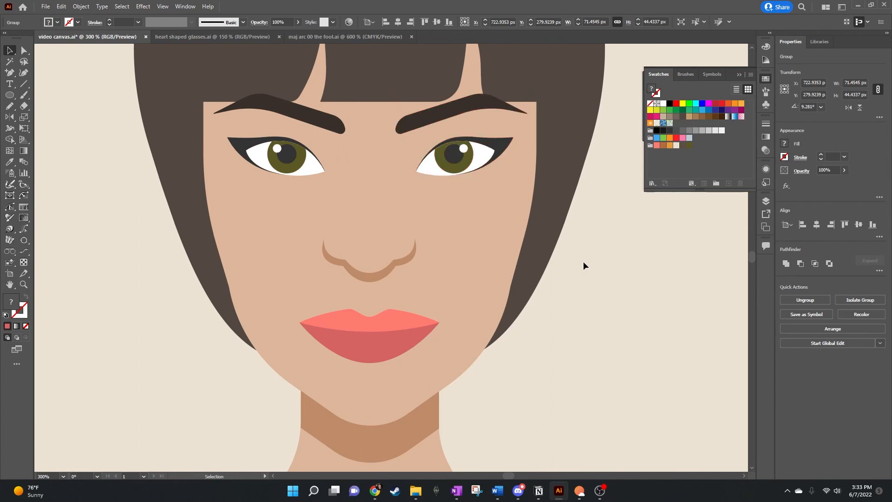
pyautogui.click(379, 279)
pyautogui.keyDown('shift'); pyautogui.click(364, 254); pyautogui.keyUp('shift')
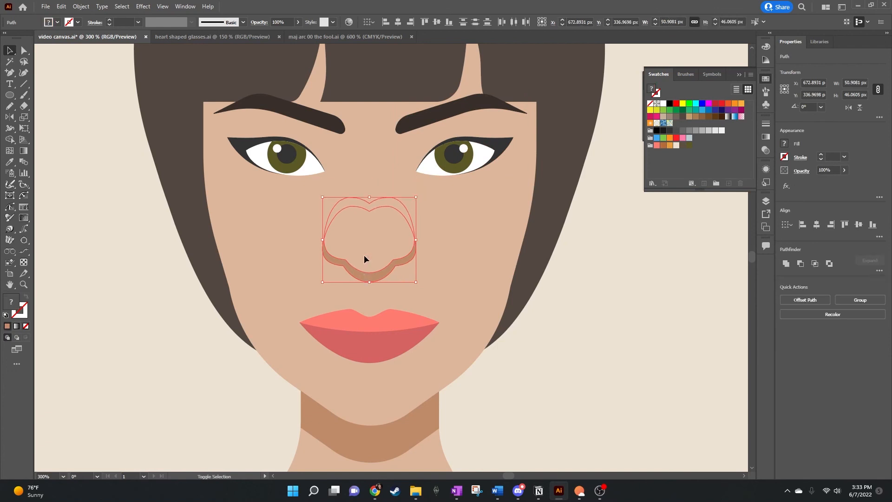
pyautogui.click(586, 318)
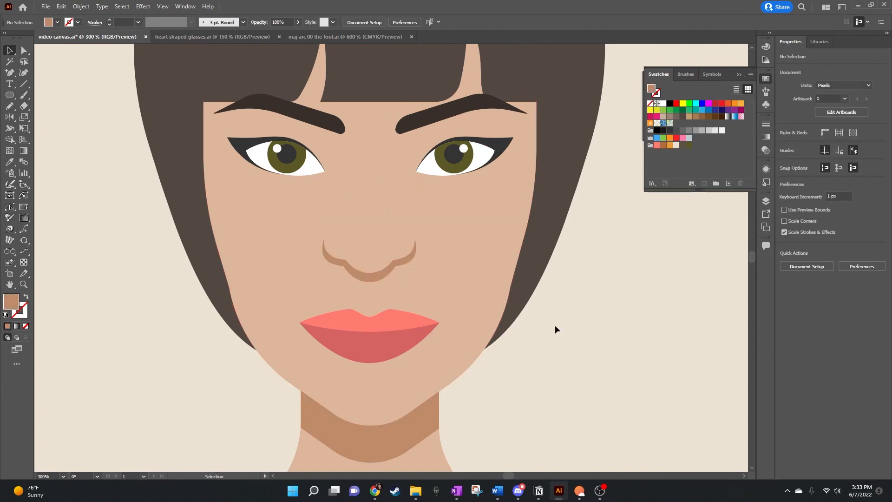
# Narrow both lips together to 69 px wide, recenter them under the nose at X 672.5 px, and deselect.
pyautogui.click(401, 325)
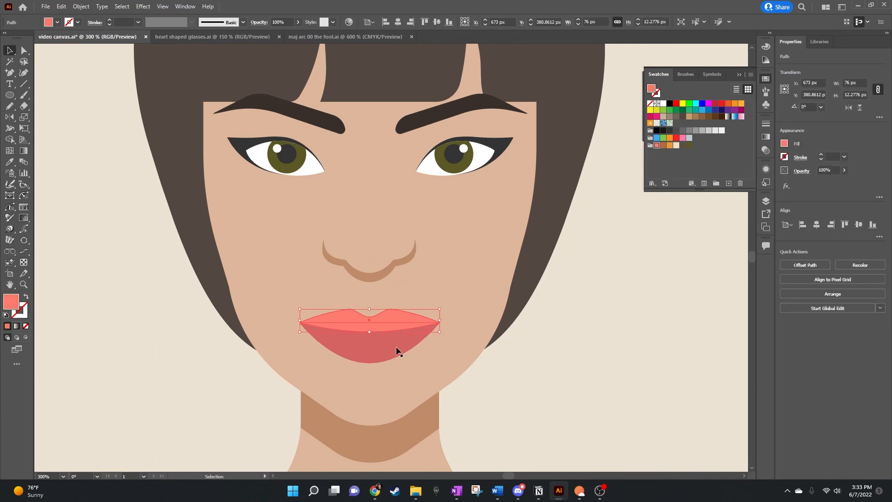
pyautogui.keyDown('shift'); pyautogui.click(396, 347); pyautogui.keyUp('shift')
pyautogui.moveTo(440, 336); pyautogui.dragTo(428, 337)
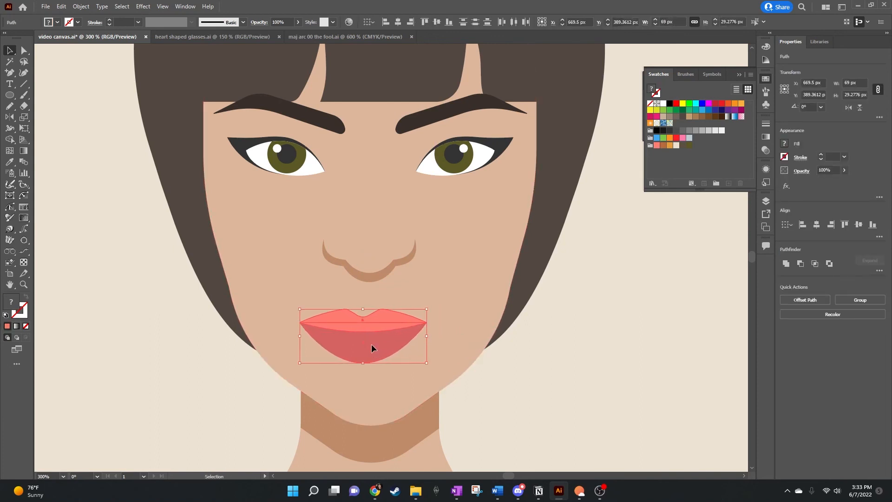
pyautogui.moveTo(372, 345); pyautogui.dragTo(376, 345)
pyautogui.scroll(2, 396, 326)
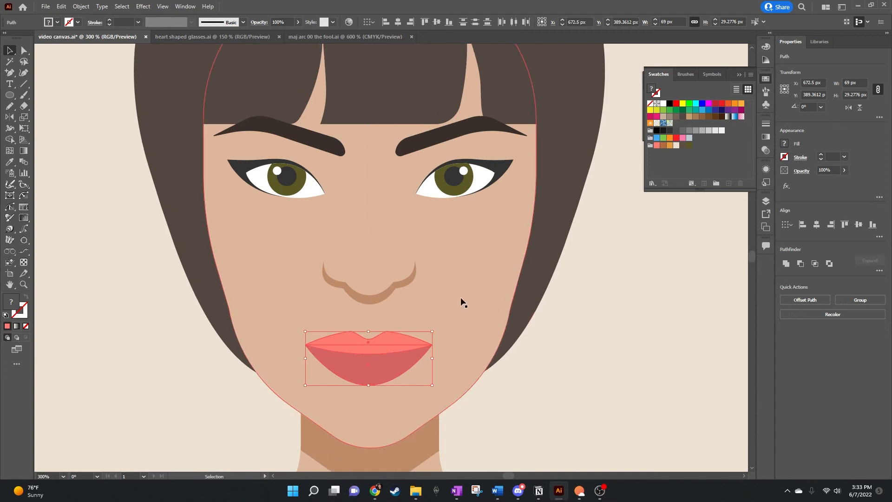
pyautogui.click(612, 299)
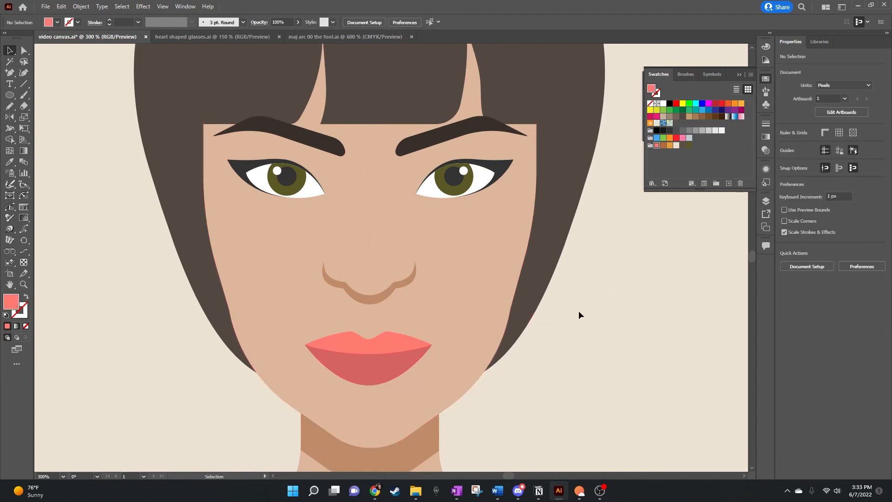
# Raise the center dip point of the upper lip's top edge 2 px to Y 377 px, and deselect the lip.
pyautogui.click(382, 343)
pyautogui.click(24, 49)
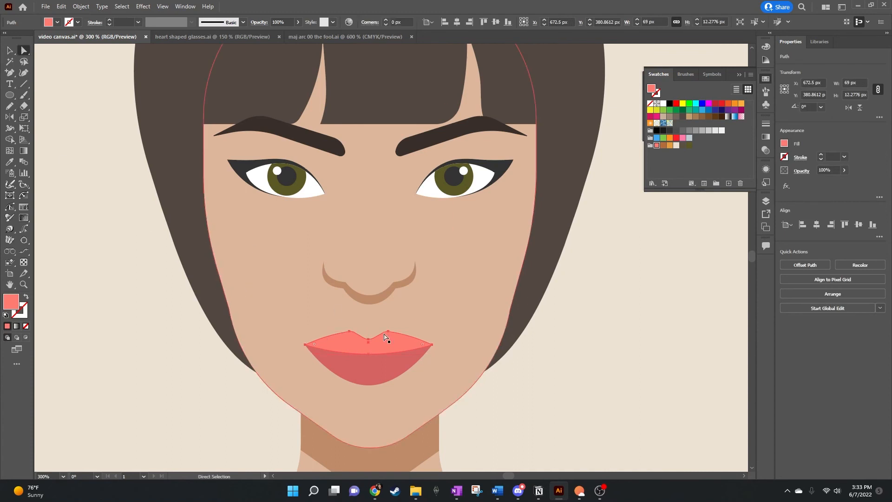
pyautogui.scroll(4, 397, 338)
pyautogui.click(278, 328)
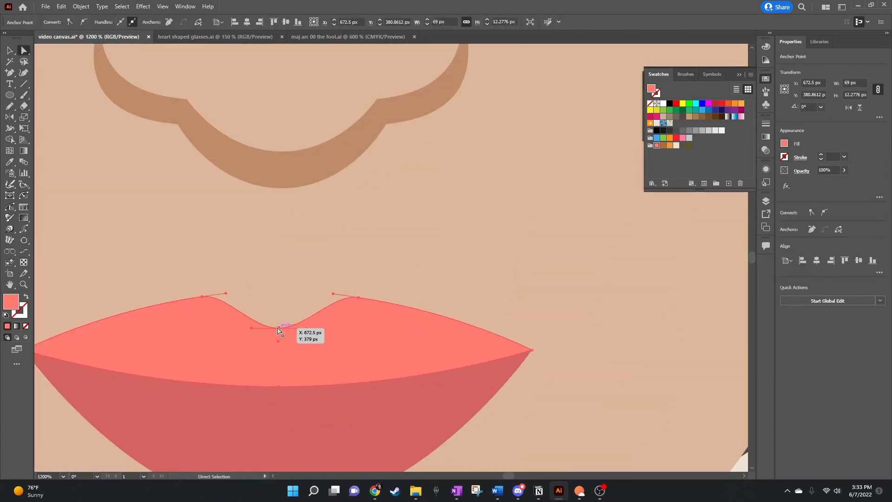
pyautogui.press('Up')
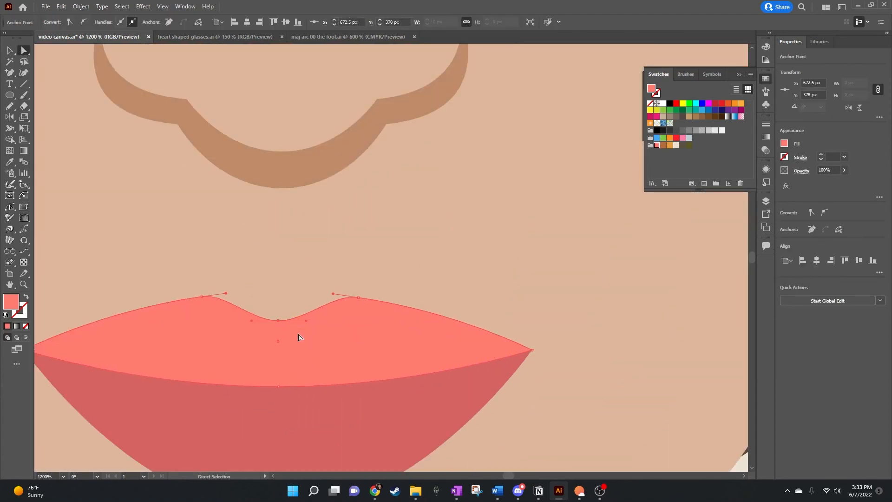
pyautogui.press('Up')
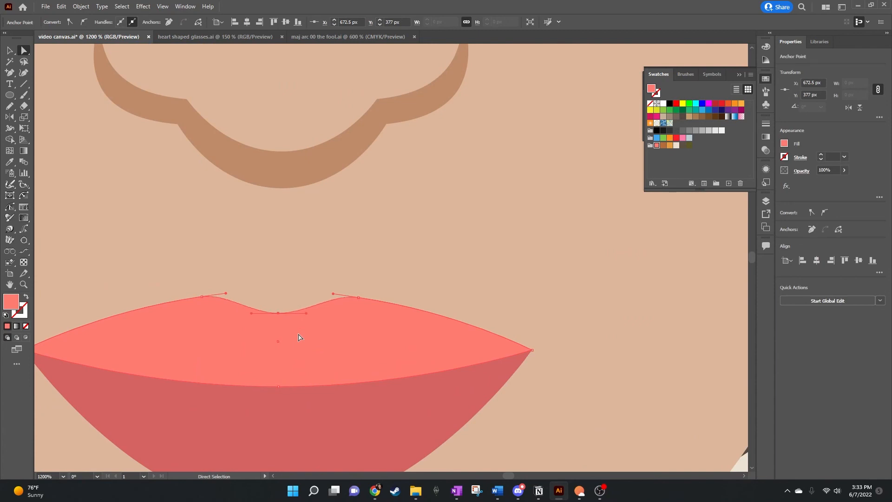
pyautogui.scroll(-4, 259, 237)
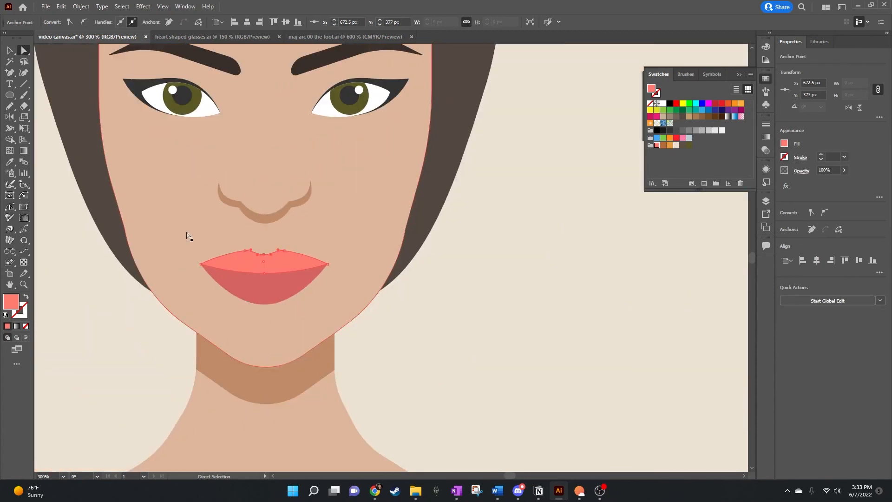
pyautogui.click(10, 49)
pyautogui.click(487, 251)
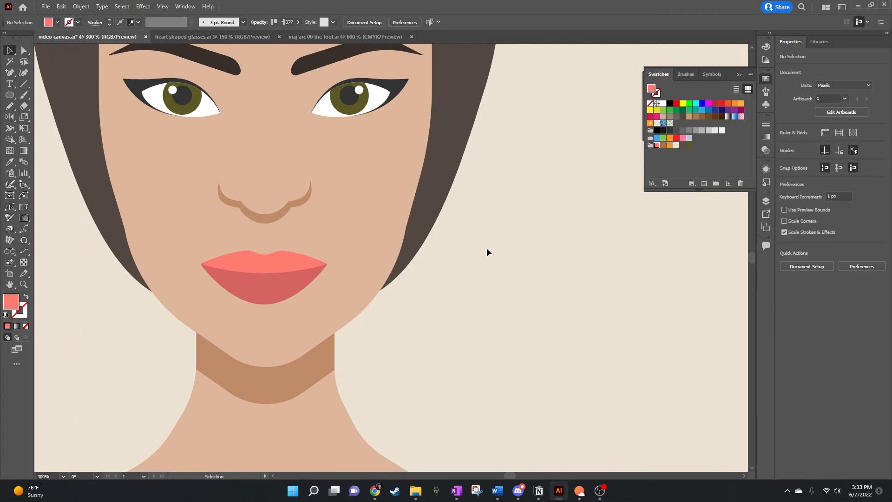
# Draw a coral ellipse about 51 px wide and 36 px high on the right cheek, below the eye.
pyautogui.hscroll(-3, 483, 251)
pyautogui.scroll(2, 481, 279)
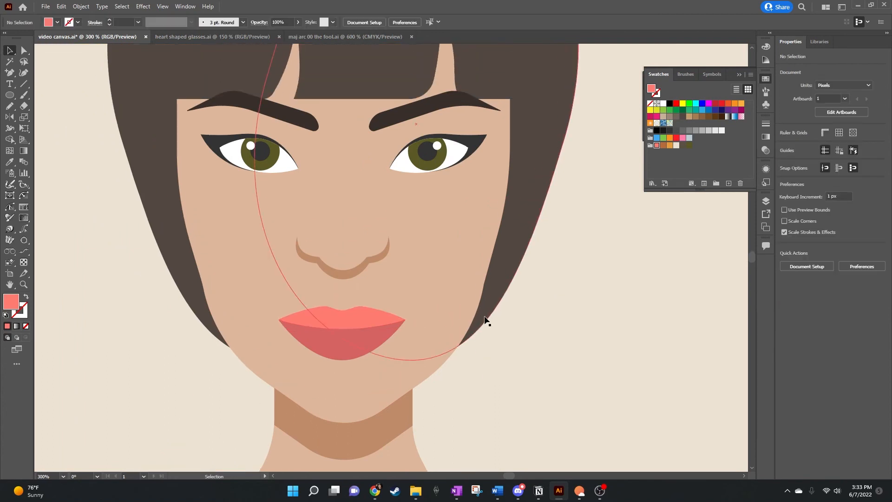
pyautogui.scroll(3, 486, 319)
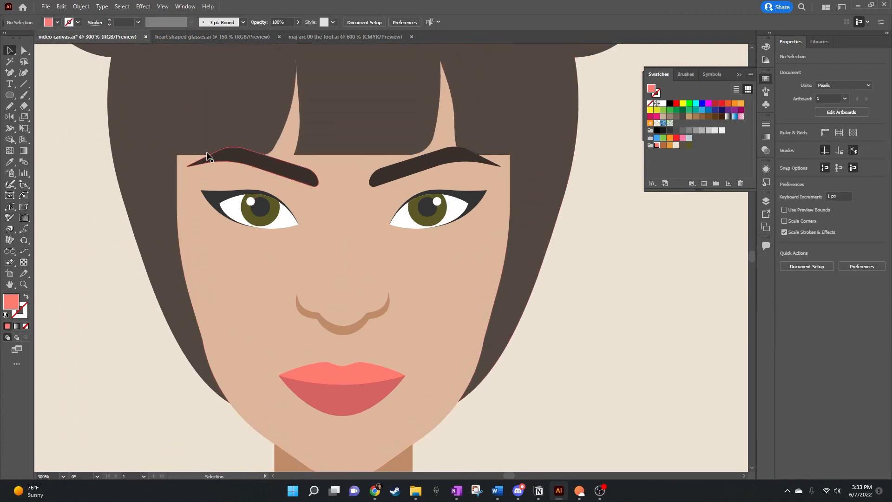
pyautogui.click(10, 95)
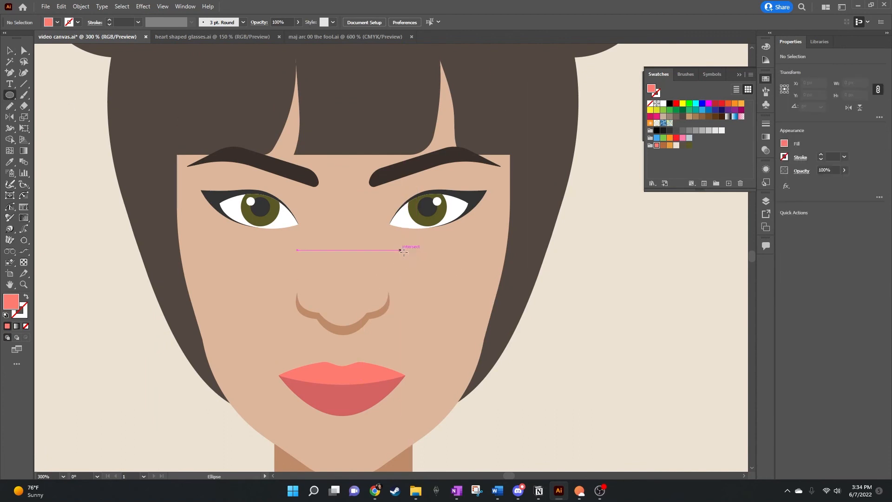
pyautogui.moveTo(401, 250); pyautogui.dragTo(495, 318)
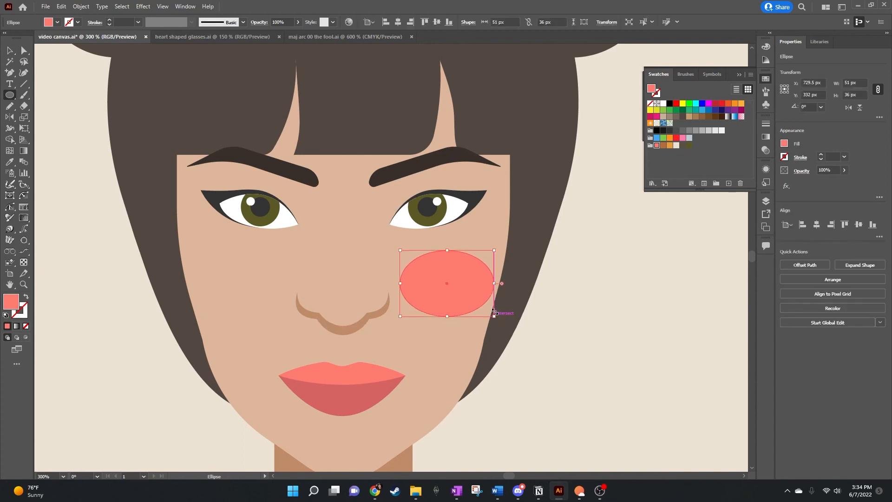
# Rotate the cheek ellipse about 21.5° so it slants up toward the hair, and raise its center to Y 323 px.
pyautogui.moveTo(498, 247); pyautogui.dragTo(474, 217)
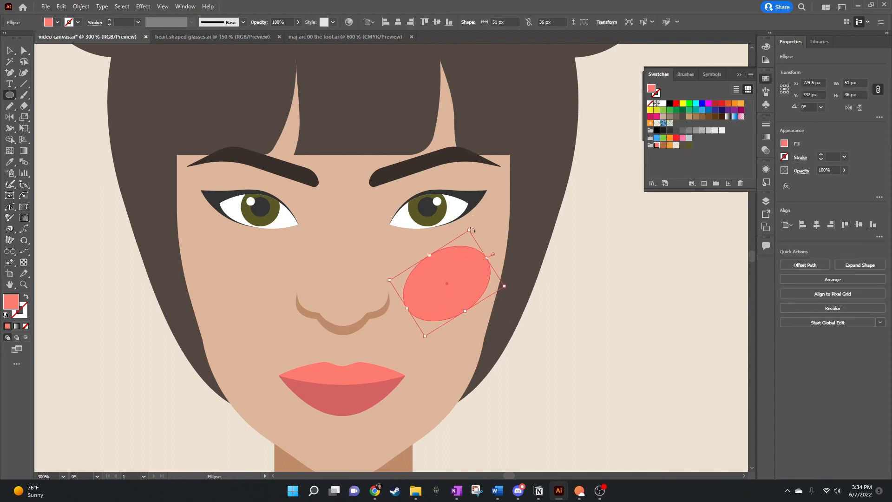
pyautogui.moveTo(451, 259)
pyautogui.mouseDown()
pyautogui.moveTo(455, 278)
pyautogui.moveTo(453, 267)
pyautogui.mouseUp()
pyautogui.hotkey('ctrl', 'z')
pyautogui.press('v')
pyautogui.moveTo(509, 271)
pyautogui.mouseDown()
pyautogui.moveTo(522, 285)
pyautogui.moveTo(508, 285)
pyautogui.mouseUp()
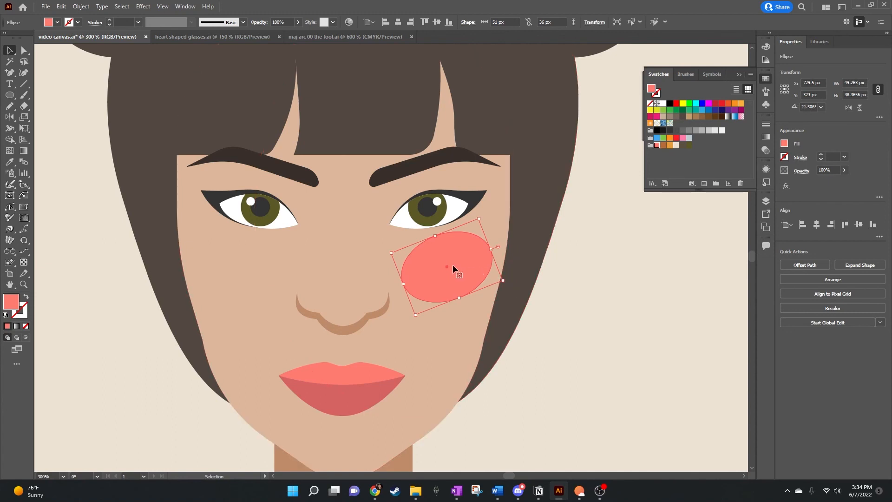
# Fill the cheek ellipse with a radial gradient.
pyautogui.click(26, 150)
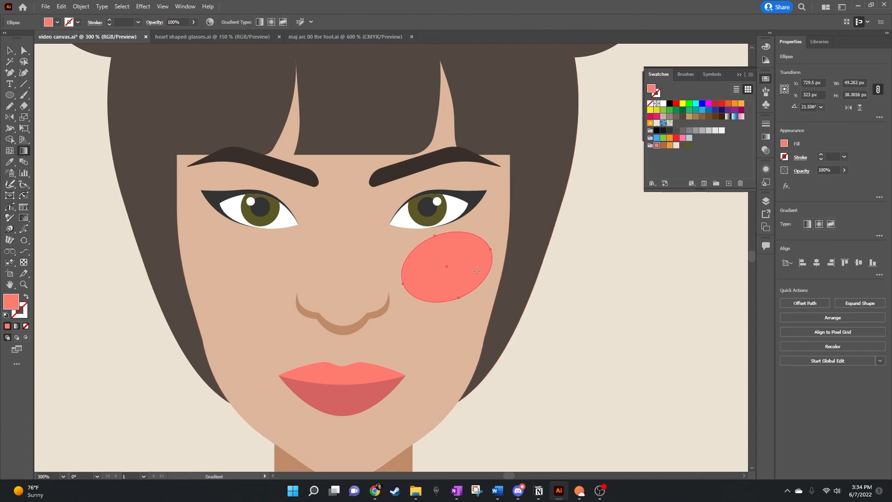
pyautogui.click(447, 265)
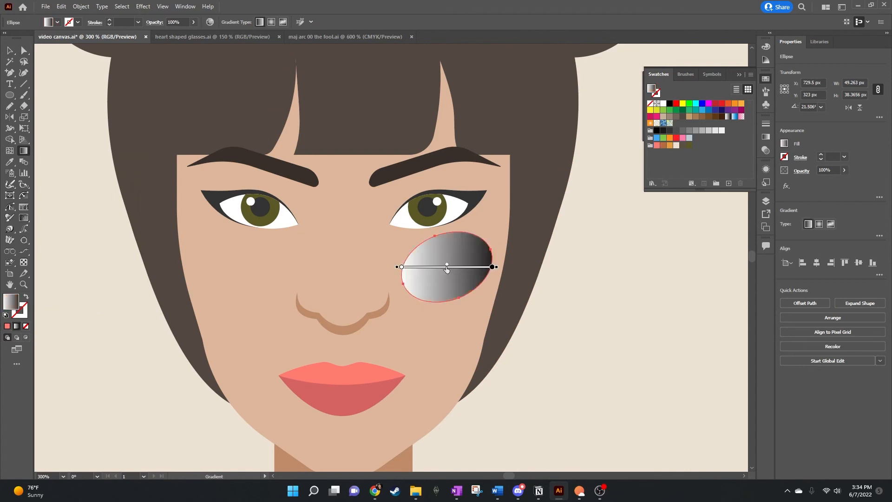
pyautogui.click(820, 225)
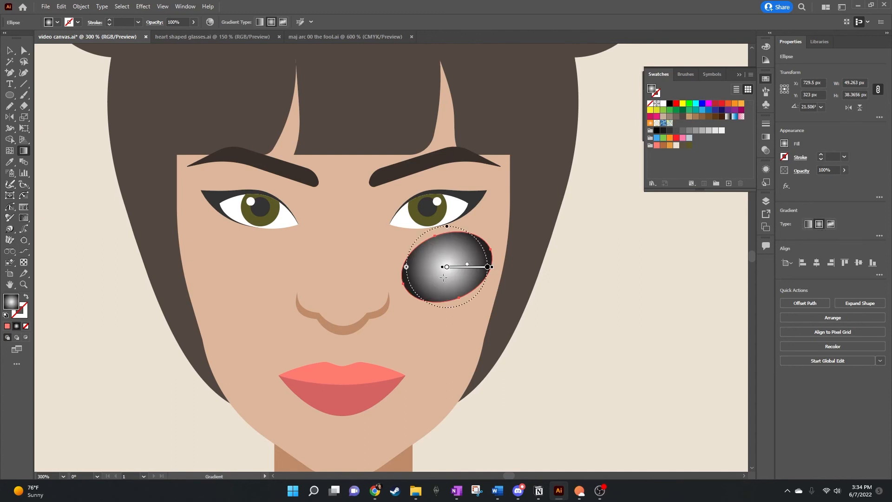
# Recolor the cheek gradient's center stop with the darker coral sampled from the lower lip.
pyautogui.doubleClick(447, 268)
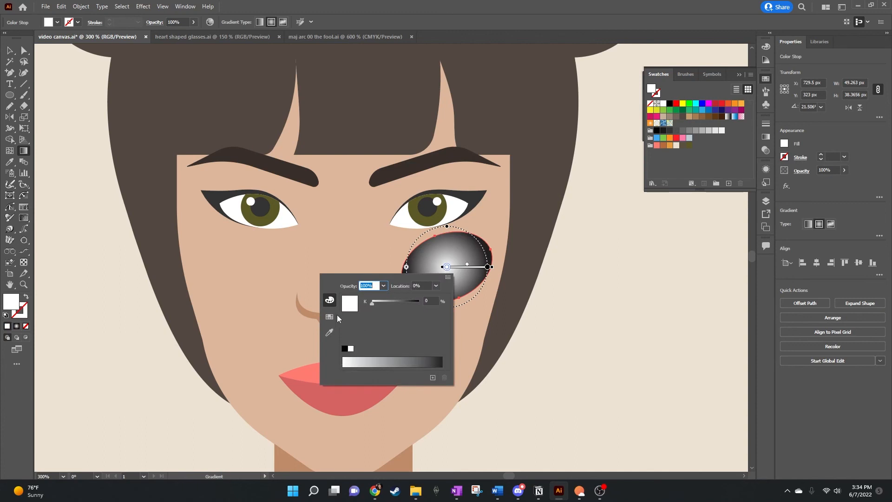
pyautogui.click(766, 138)
pyautogui.click(766, 137)
pyautogui.click(767, 138)
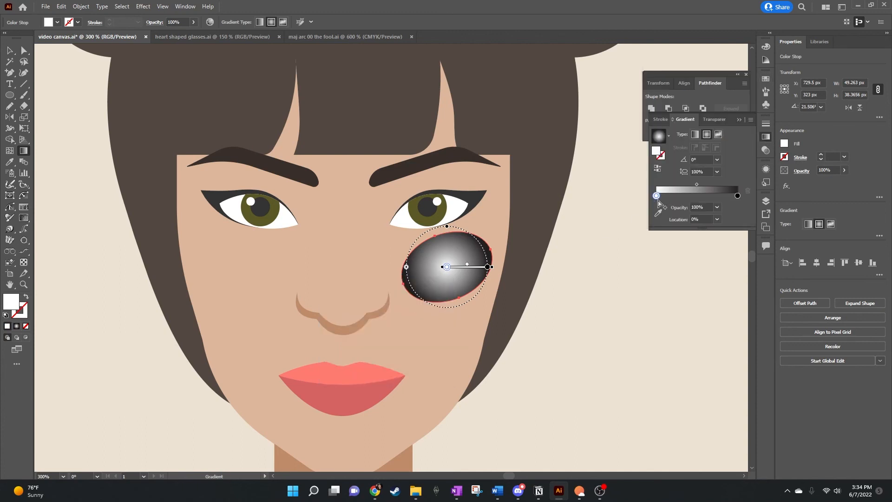
pyautogui.click(656, 200)
pyautogui.doubleClick(657, 198)
pyautogui.click(657, 198)
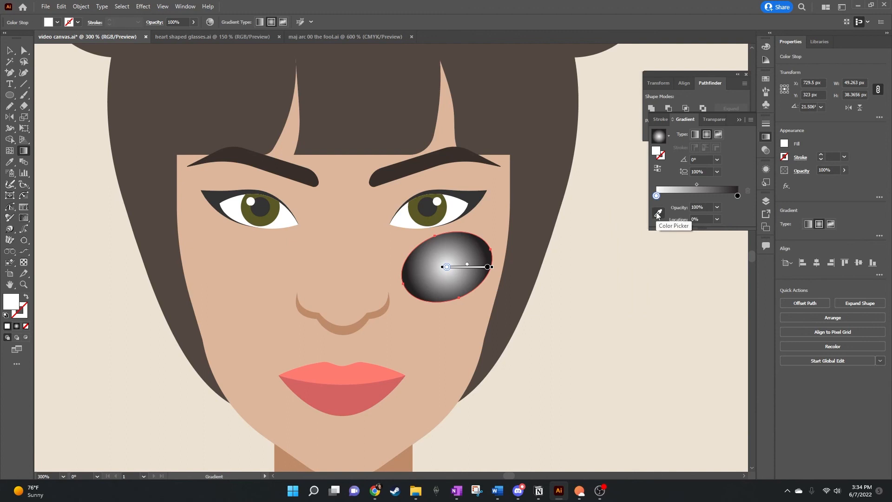
pyautogui.click(658, 213)
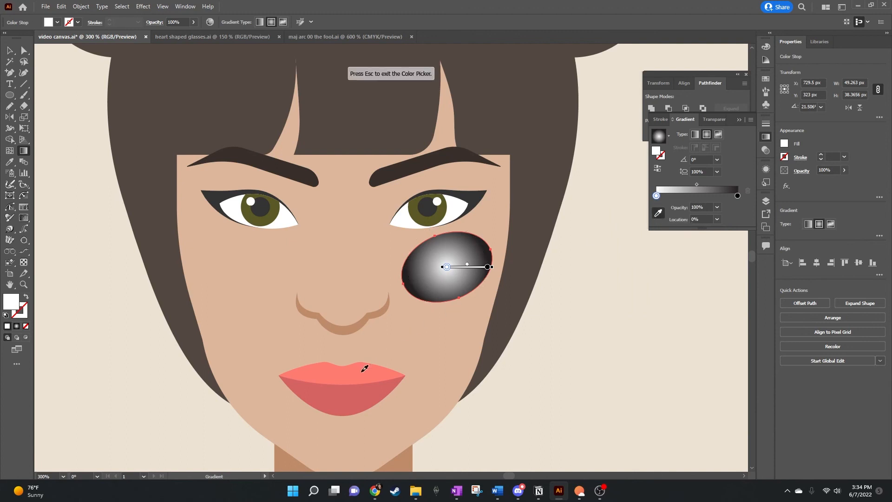
pyautogui.click(365, 369)
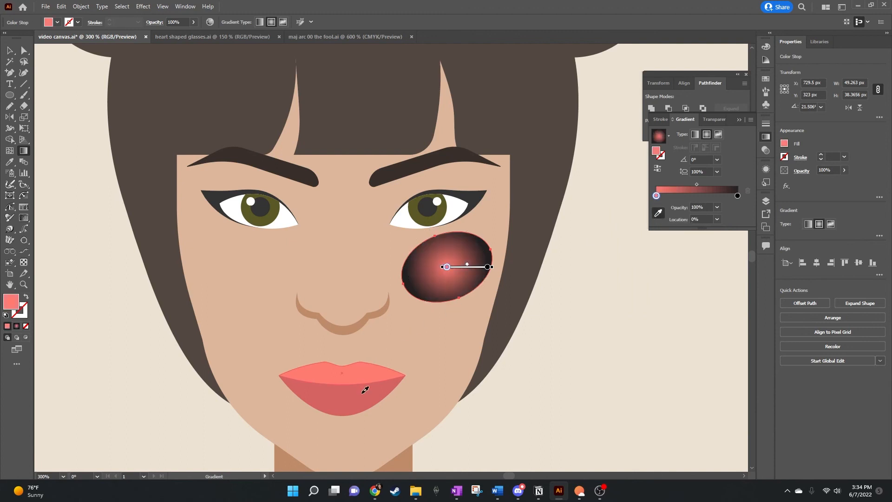
pyautogui.click(365, 390)
# Recolor the cheek gradient's outer stop with the same darker coral sampled from the lower lip.
pyautogui.click(738, 196)
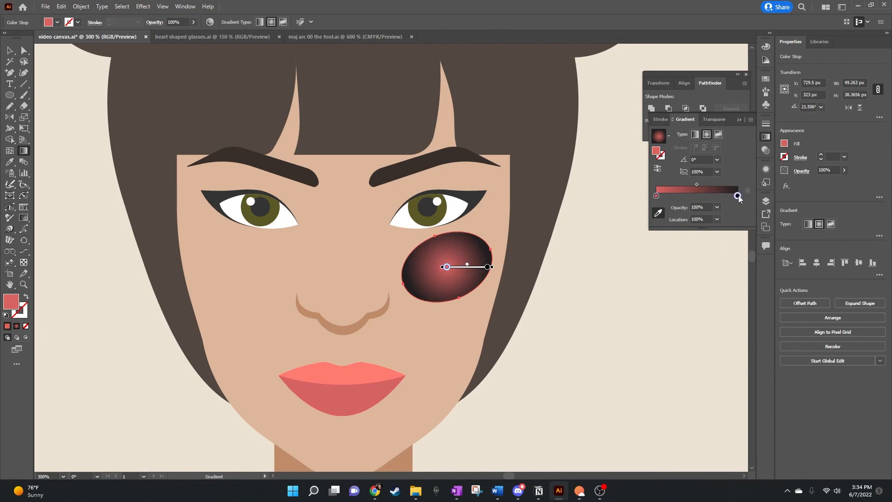
pyautogui.doubleClick(737, 196)
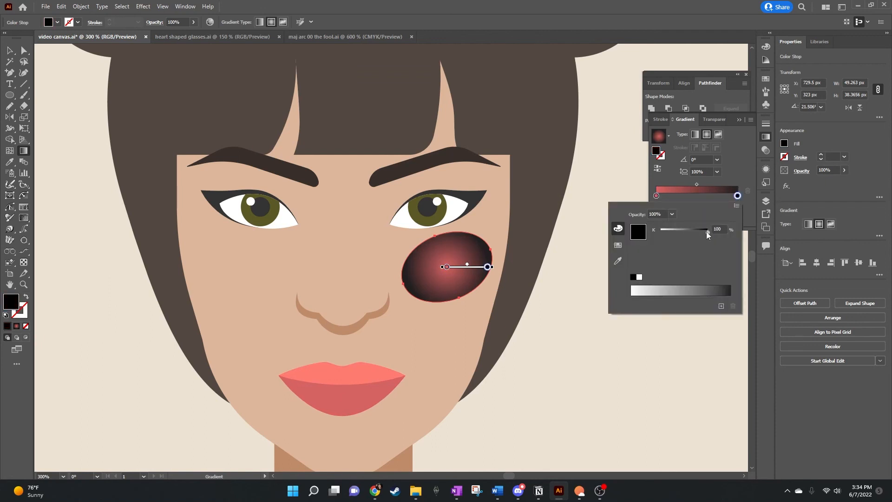
pyautogui.click(618, 262)
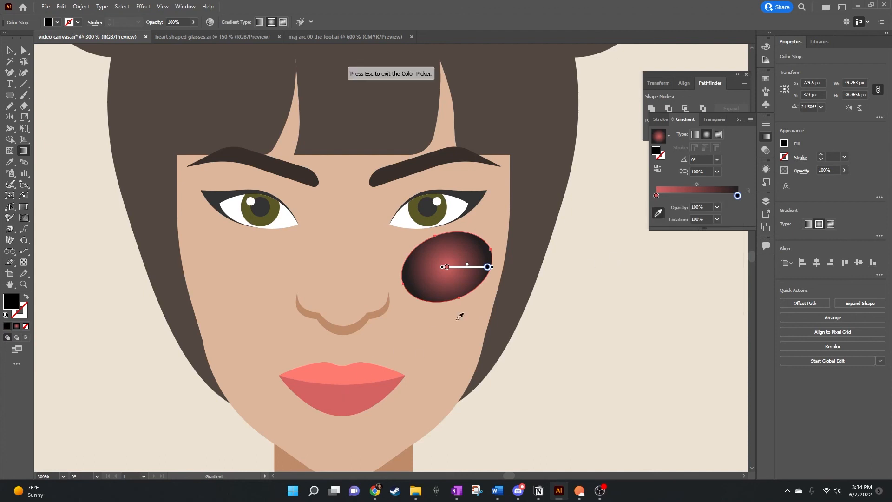
pyautogui.click(357, 397)
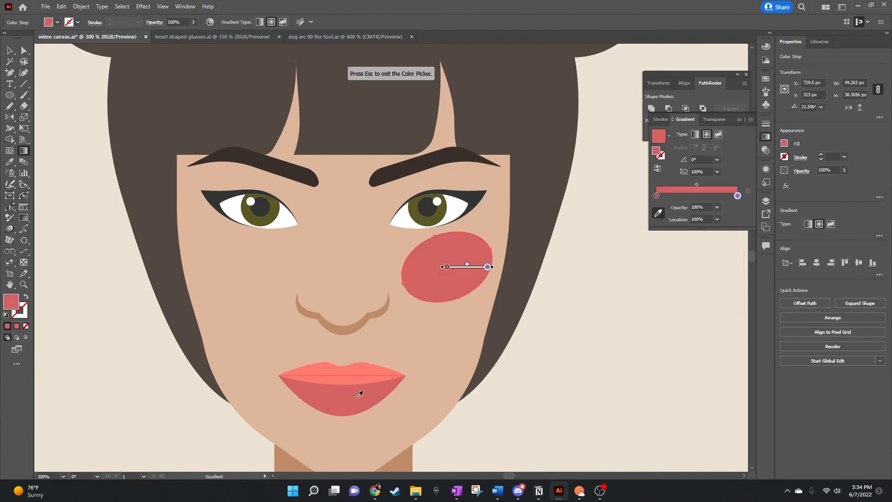
# Set the opacity of the cheek gradient's outer stop to 0% so the blush fades out at its edge.
pyautogui.doubleClick(739, 197)
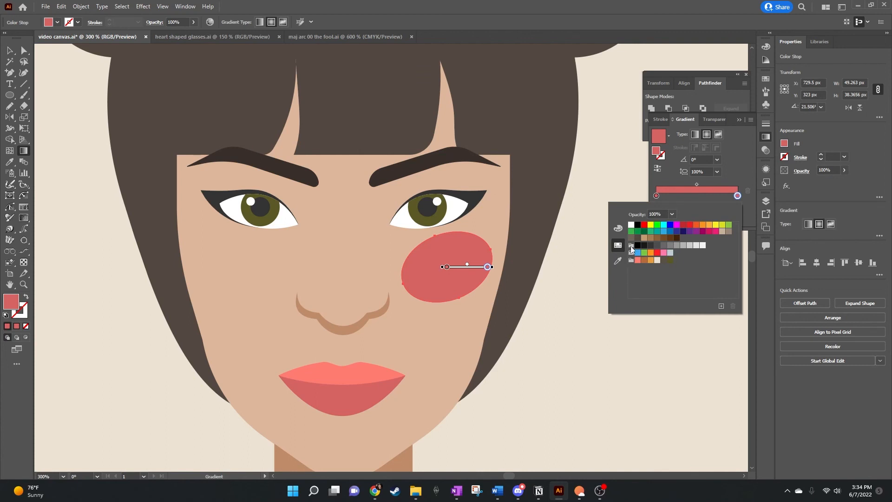
pyautogui.doubleClick(738, 196)
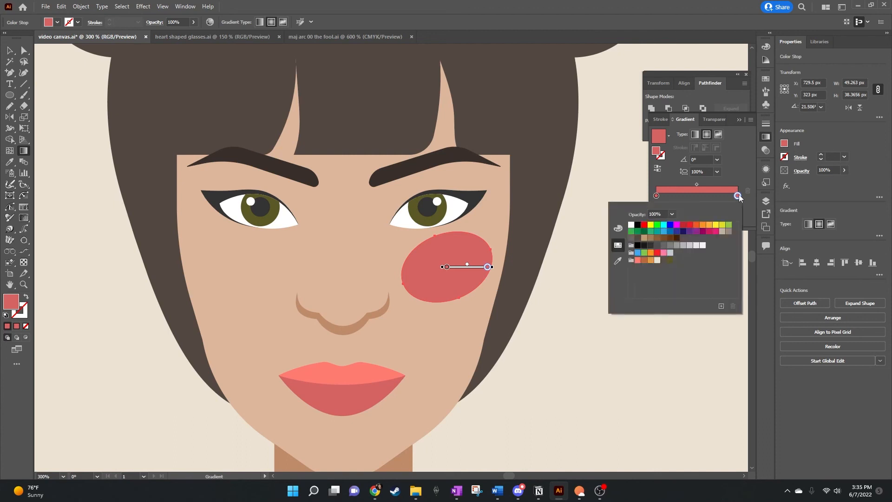
pyautogui.click(672, 213)
pyautogui.click(686, 226)
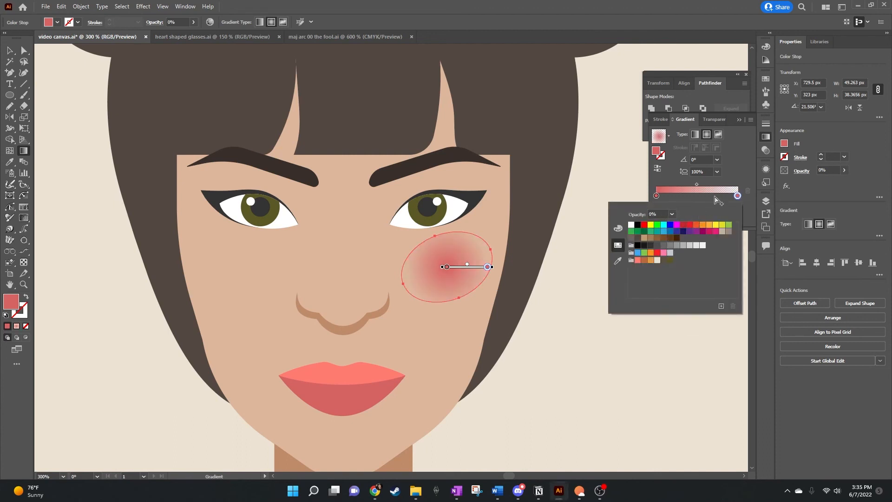
pyautogui.click(740, 174)
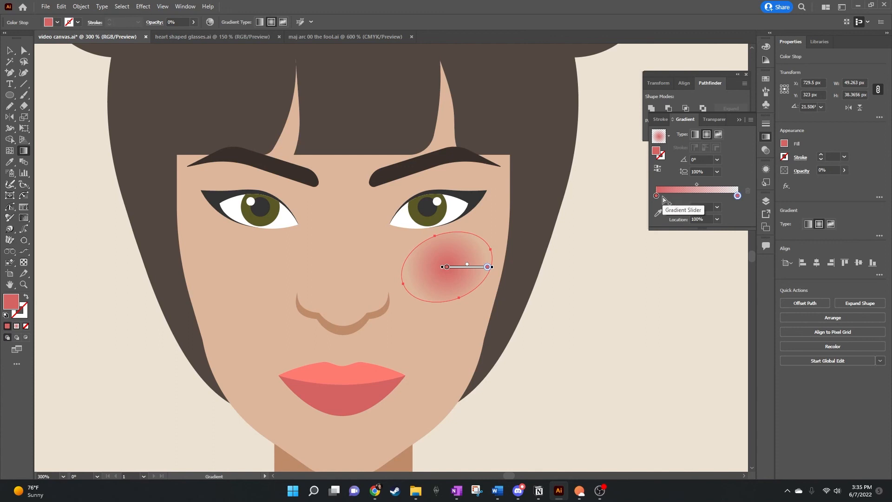
# Lengthen the blush ellipse to about 74 px along its slant, shift its gradient midpoint to about 39%, and deselect.
pyautogui.press('v')
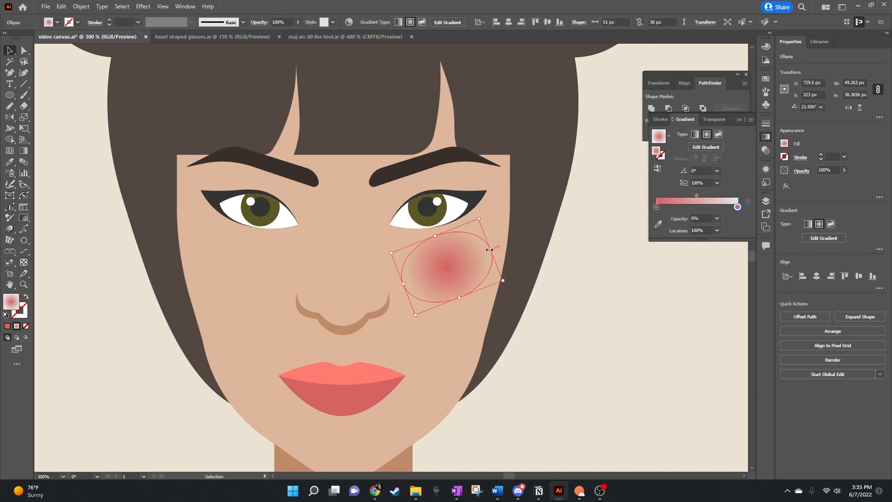
pyautogui.moveTo(491, 249); pyautogui.dragTo(462, 264)
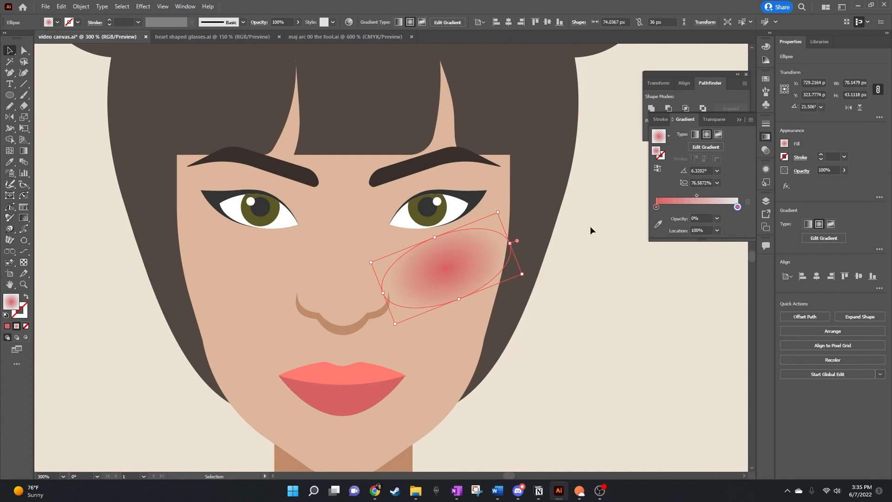
pyautogui.moveTo(697, 194)
pyautogui.mouseDown()
pyautogui.moveTo(679, 196)
pyautogui.moveTo(687, 197)
pyautogui.mouseUp()
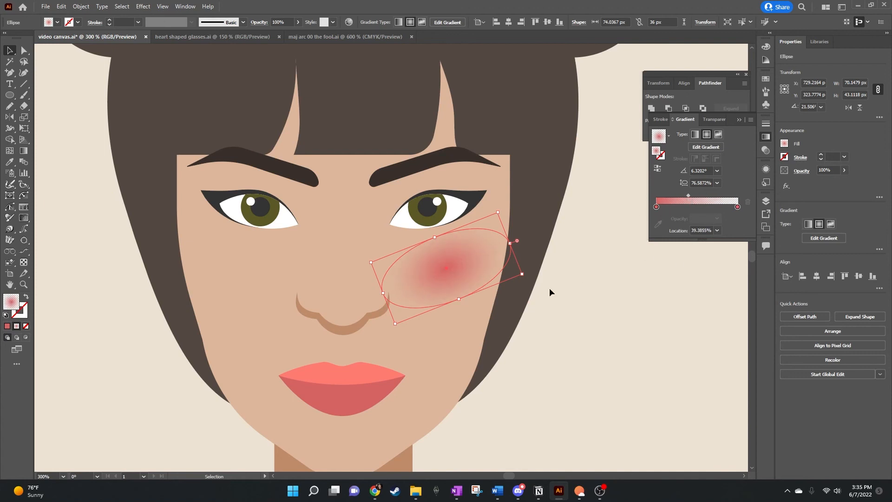
pyautogui.click(601, 289)
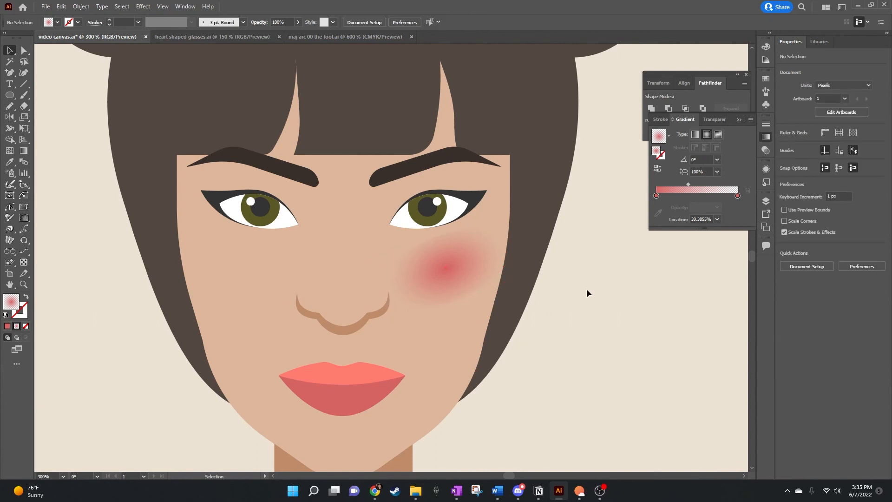
# Try the Multiply and Soft Light blend modes on the cheek blush ellipse.
pyautogui.click(453, 252)
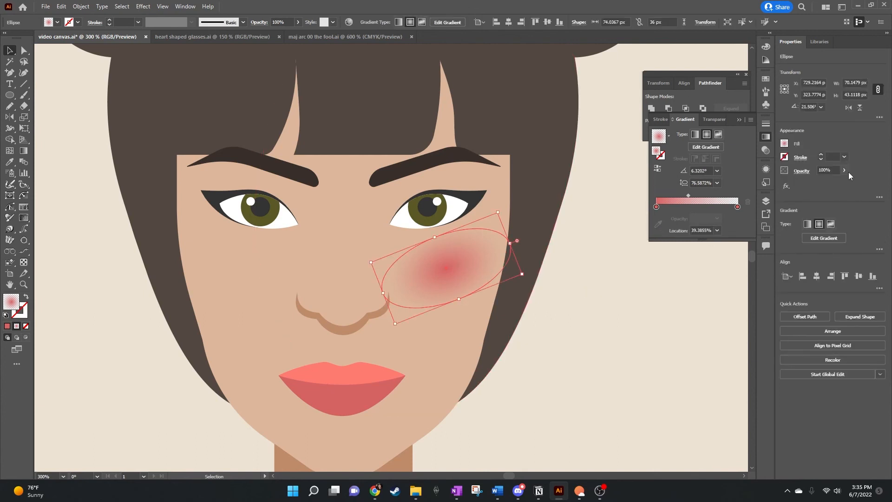
pyautogui.click(844, 170)
pyautogui.click(801, 171)
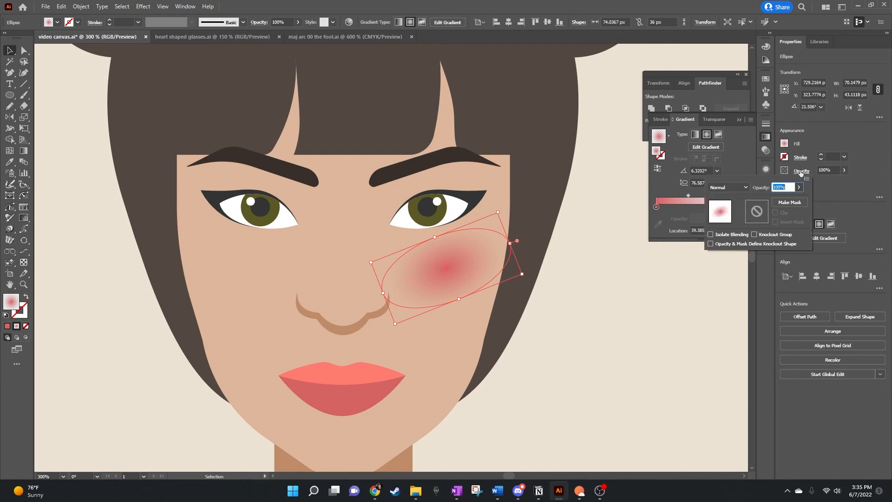
pyautogui.click(745, 187)
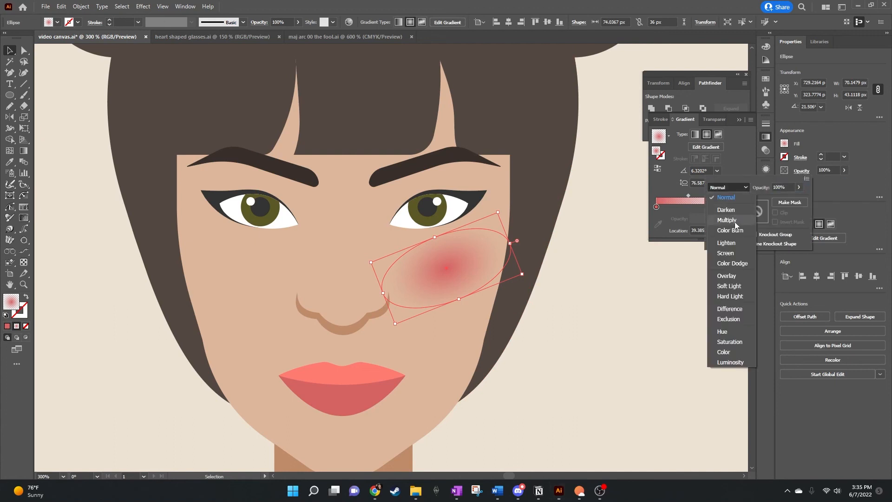
pyautogui.click(735, 222)
pyautogui.click(735, 188)
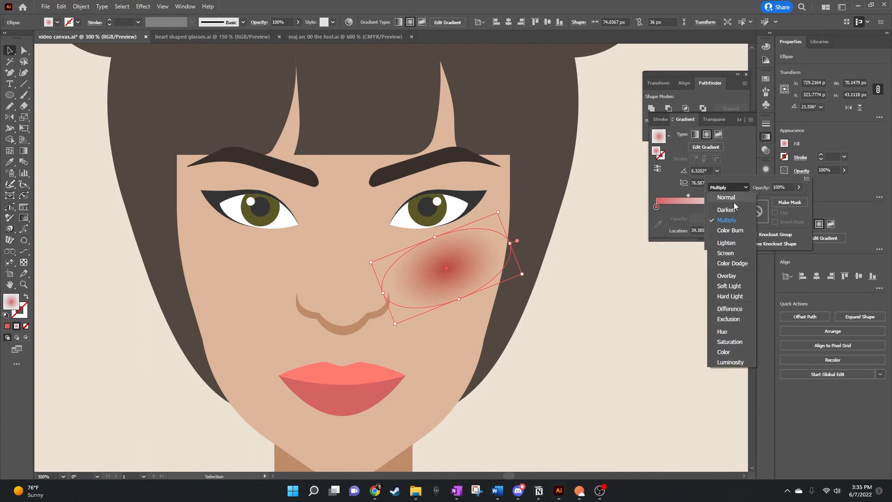
pyautogui.click(730, 286)
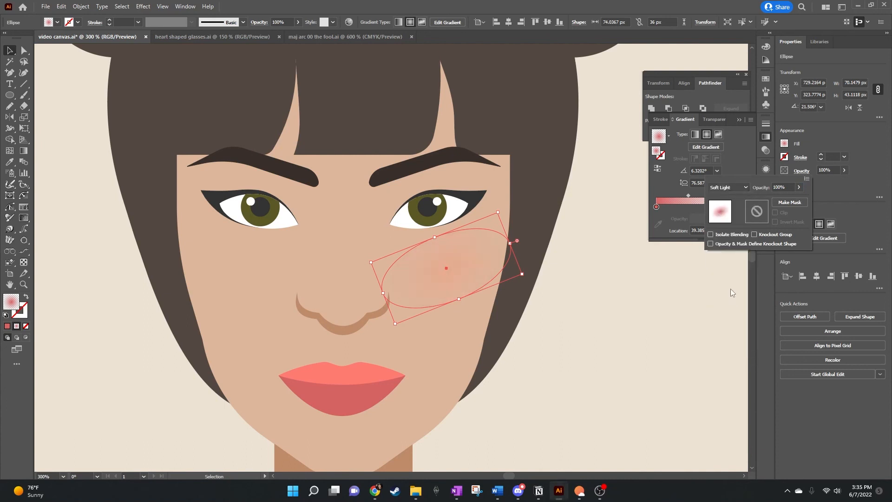
pyautogui.click(602, 318)
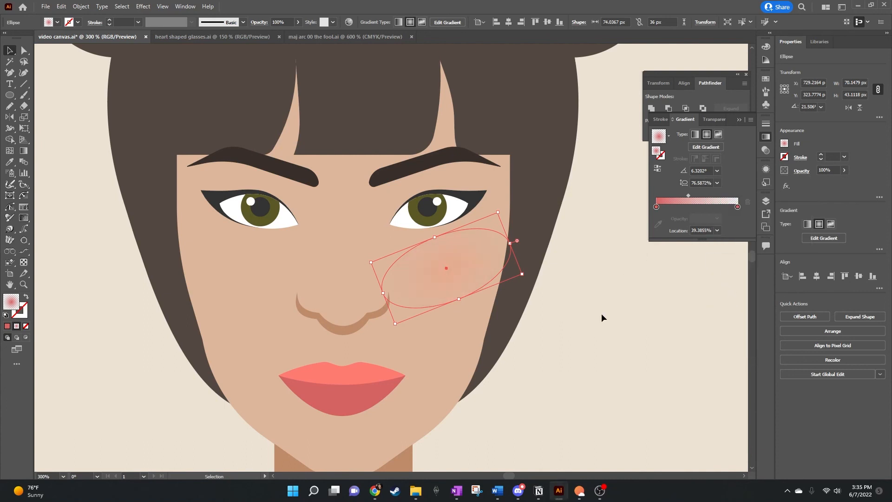
pyautogui.click(627, 305)
# Try the Overlay blend mode on the cheek blush ellipse.
pyautogui.click(464, 267)
pyautogui.click(802, 170)
pyautogui.click(746, 188)
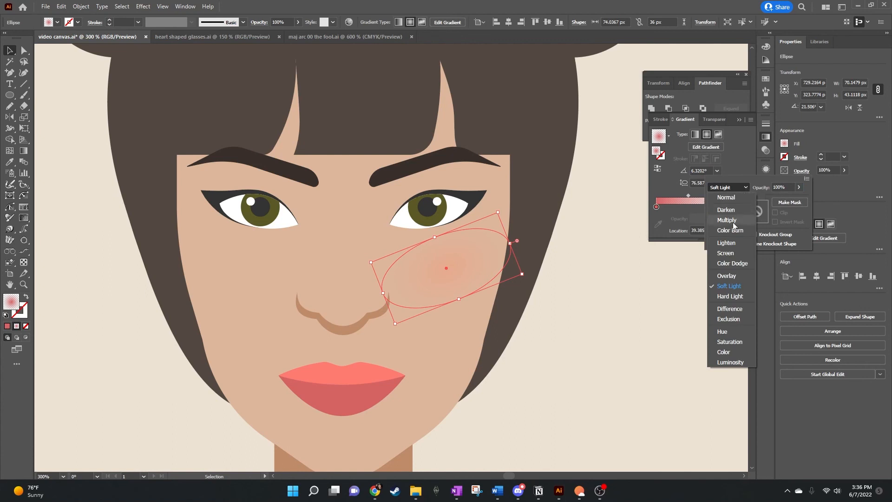
pyautogui.click(738, 277)
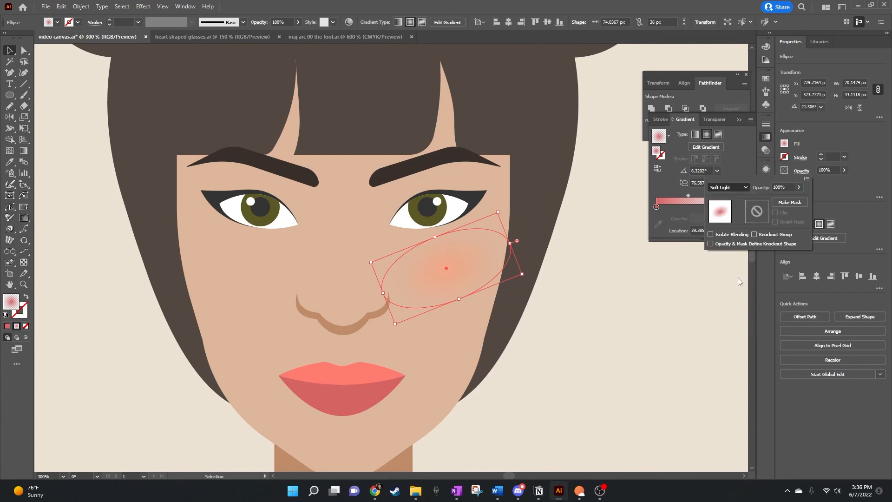
pyautogui.click(801, 186)
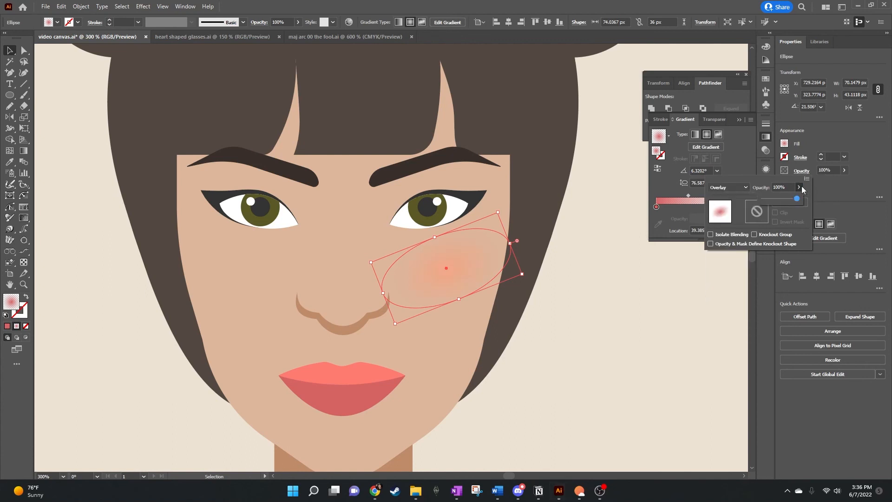
# Return the blush ellipse to the Normal blend mode, lower its opacity to 29%, and deselect it.
pyautogui.click(749, 188)
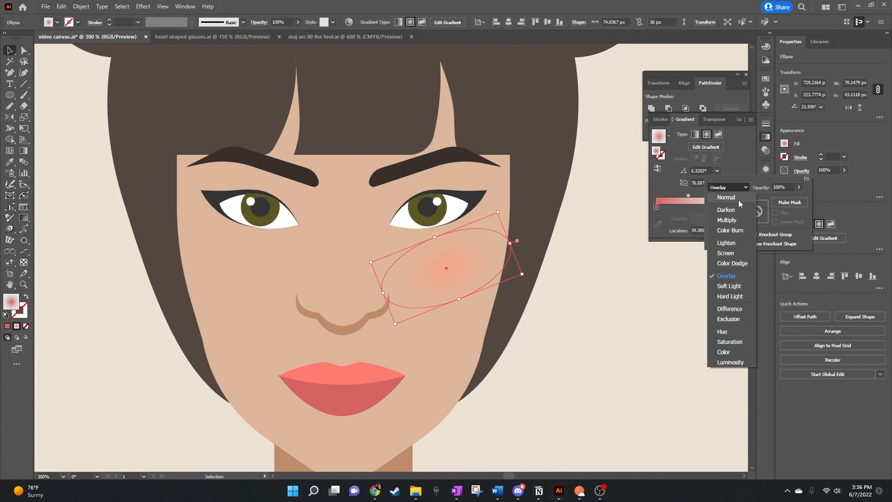
pyautogui.click(738, 200)
pyautogui.click(798, 187)
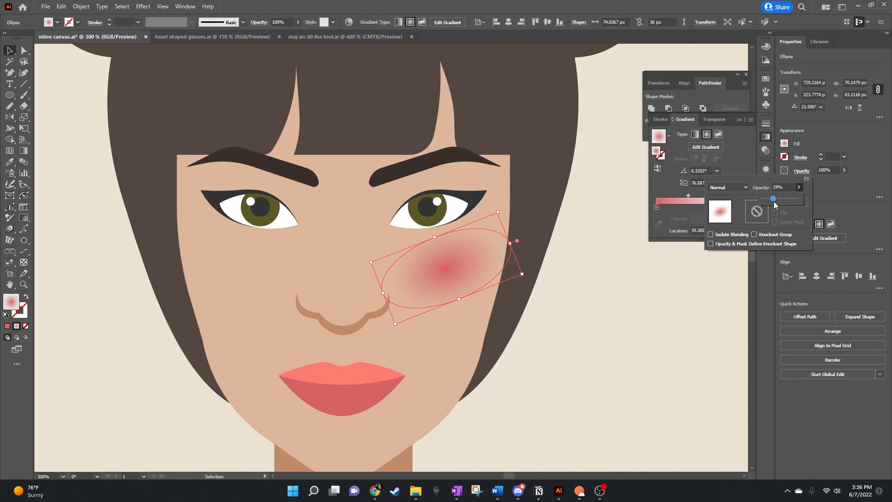
pyautogui.moveTo(774, 202); pyautogui.dragTo(774, 201)
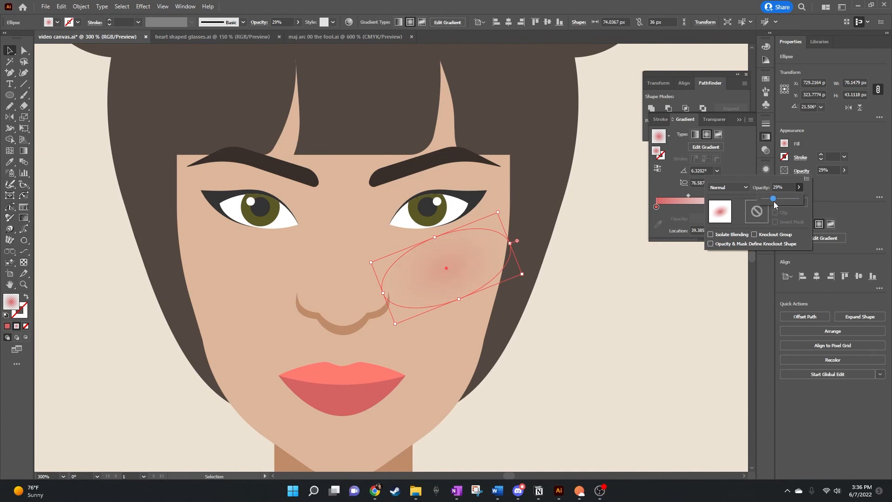
pyautogui.click(631, 284)
pyautogui.click(629, 284)
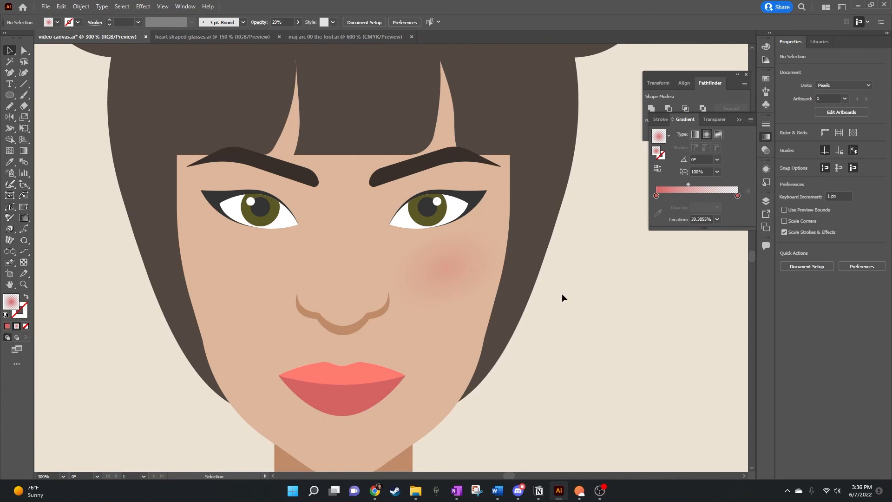
# Reflect a copy of the blush ellipse across the vertical axis through the nose's center onto the opposite cheek.
pyautogui.click(465, 252)
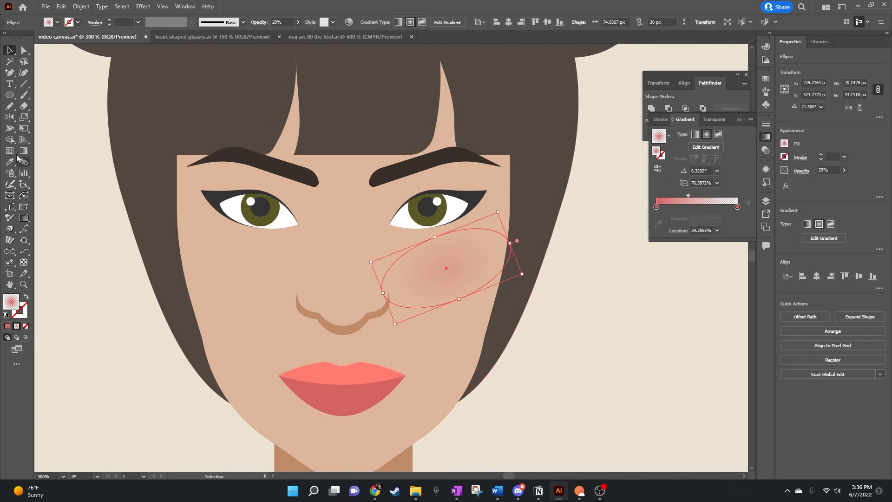
pyautogui.click(12, 120)
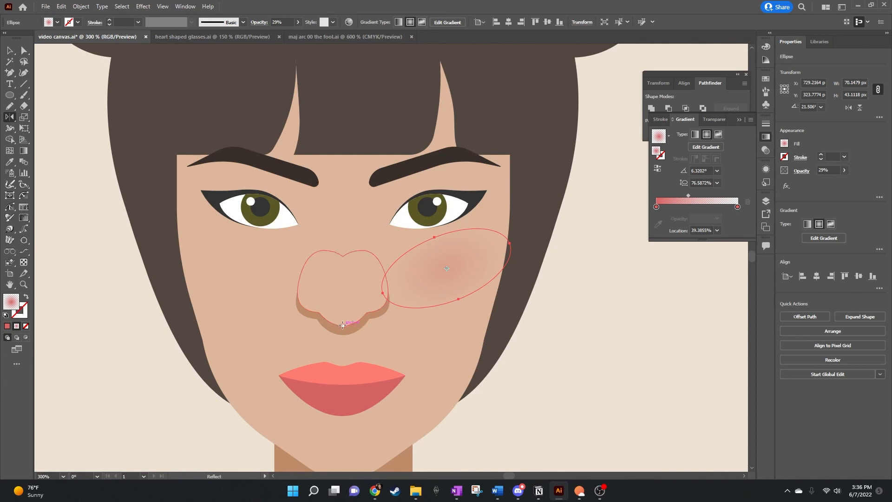
pyautogui.keyDown('alt'); pyautogui.click(343, 325); pyautogui.keyUp('alt')
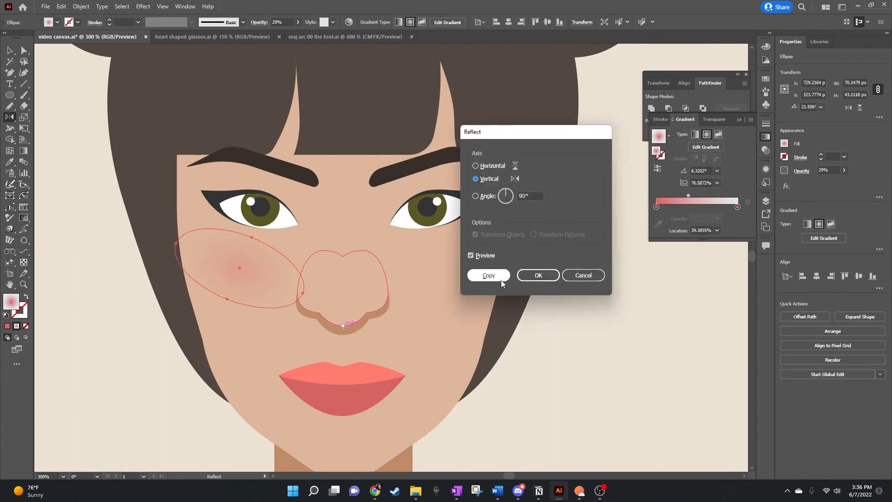
pyautogui.click(495, 277)
pyautogui.press('v')
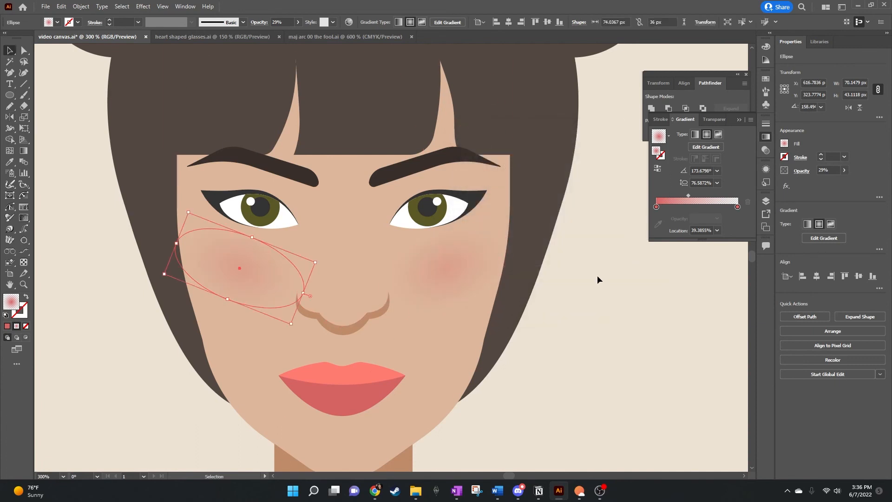
pyautogui.click(600, 280)
# Examine the blush, the eyebrows and the overall balance of the face, both close up and with the whole portrait in view.
pyautogui.scroll(2, 590, 270)
pyautogui.scroll(-2, 590, 271)
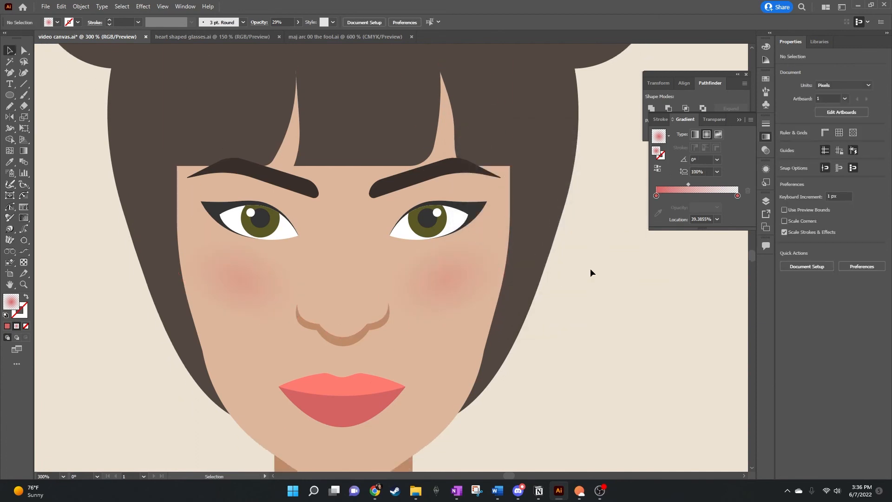
pyautogui.scroll(-2, 511, 249)
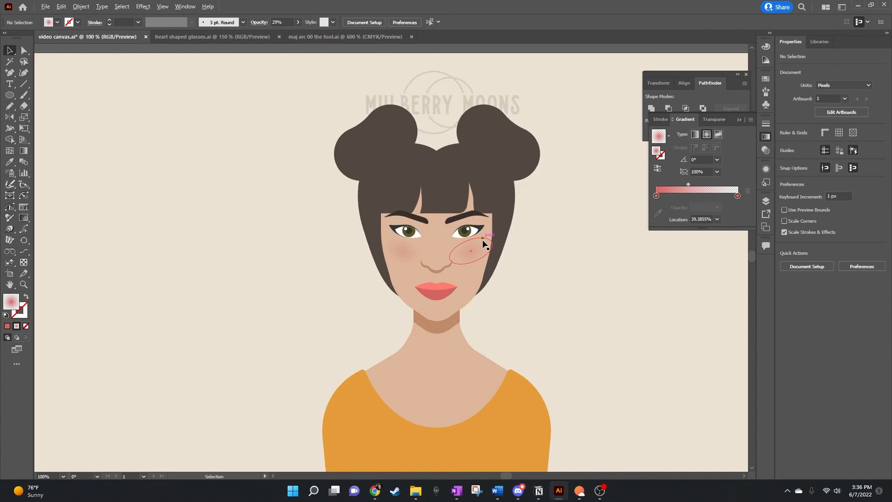
pyautogui.scroll(-1, 483, 239)
pyautogui.scroll(1, 576, 251)
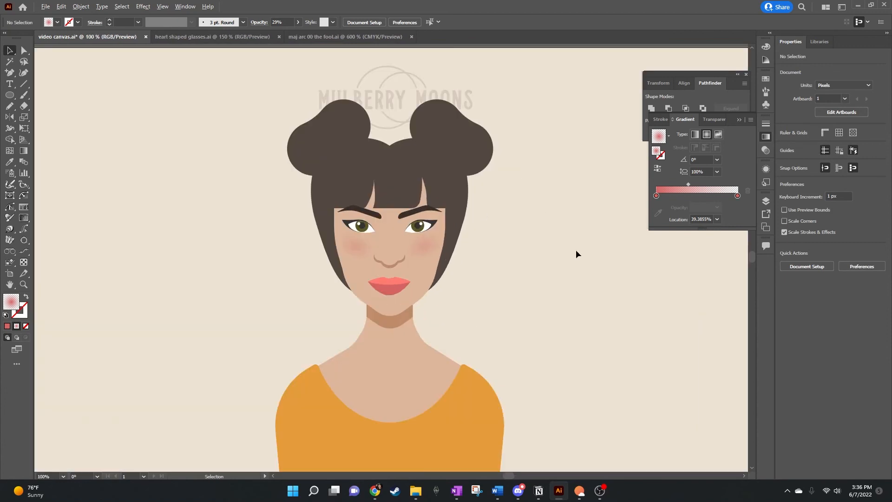
pyautogui.click(412, 216)
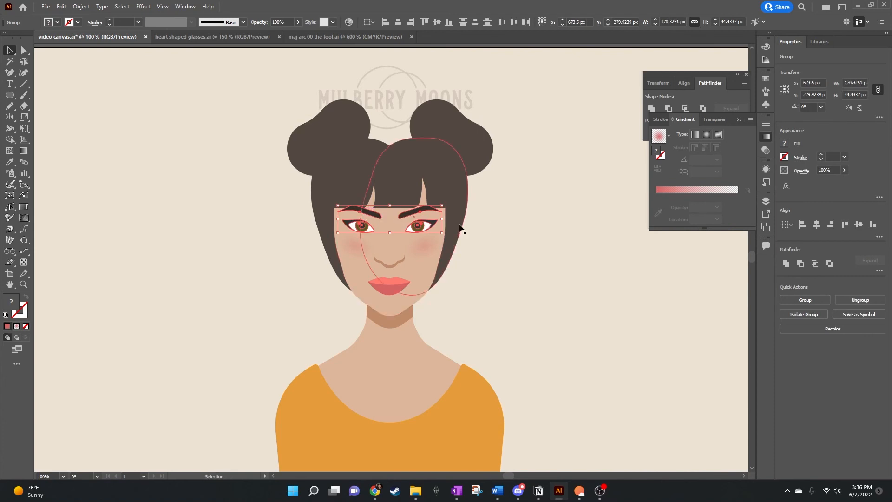
pyautogui.scroll(2, 404, 220)
pyautogui.doubleClick(415, 208)
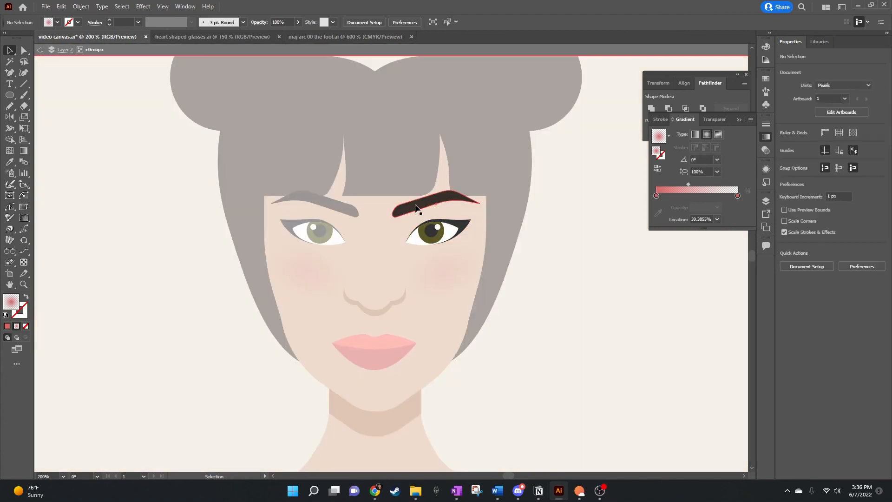
pyautogui.click(416, 207)
pyautogui.doubleClick(583, 230)
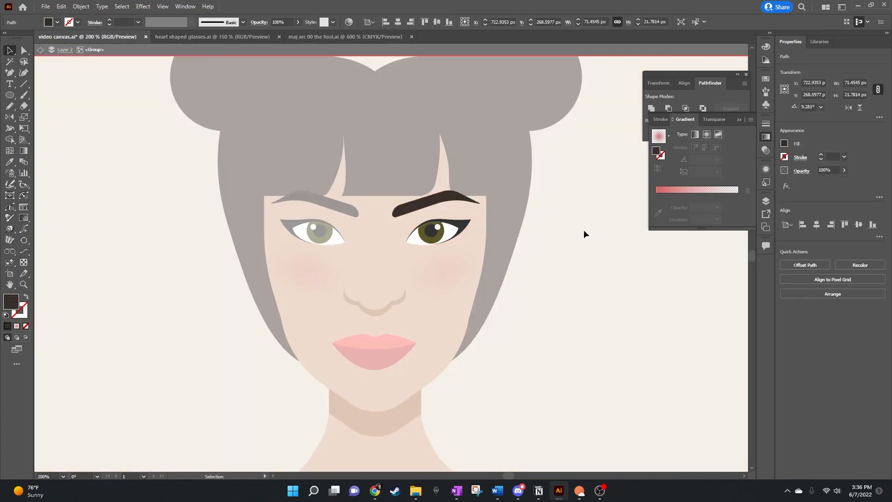
pyautogui.scroll(-3, 551, 217)
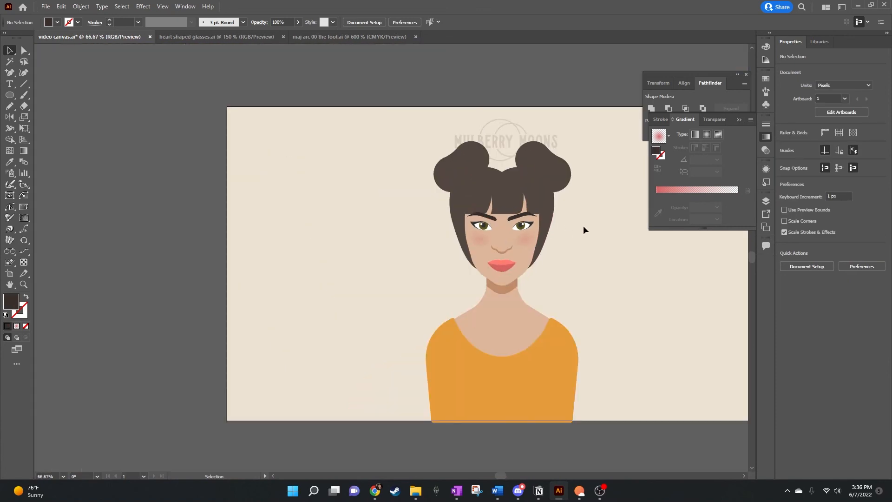
pyautogui.hscroll(2, 584, 230)
pyautogui.scroll(1, 583, 229)
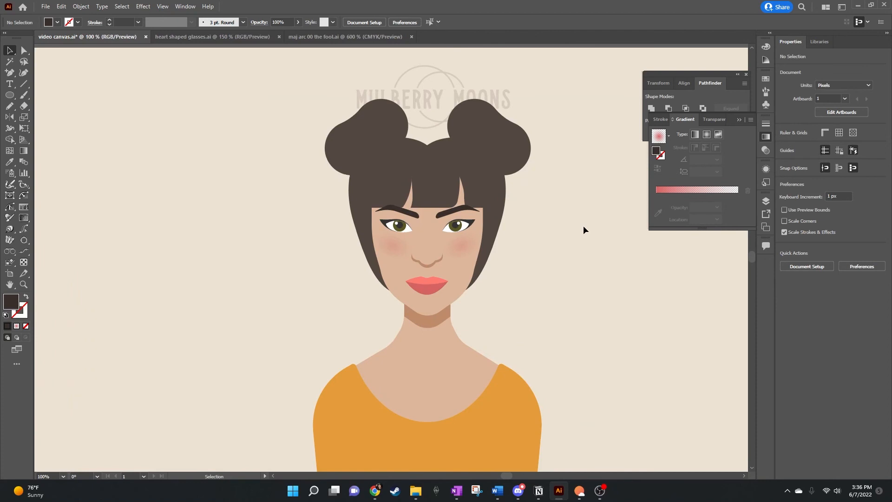
pyautogui.hscroll(2, 583, 229)
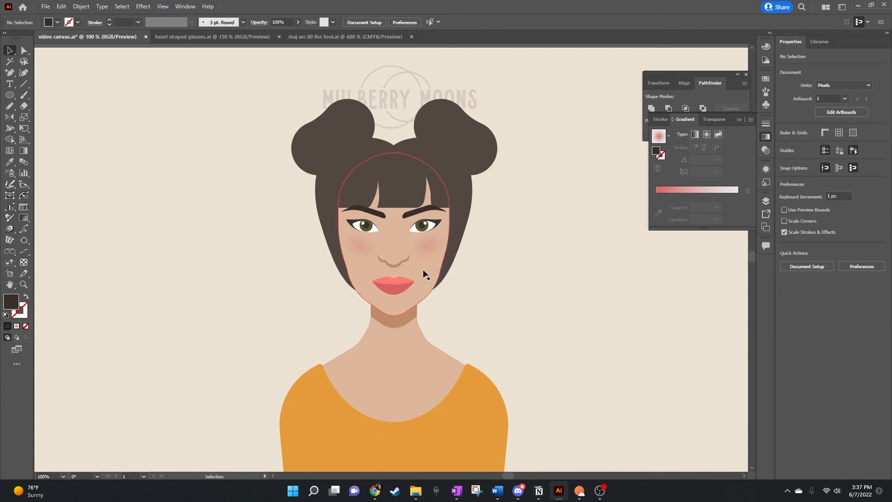
# Isolate the right eye group and shorten its eyebrow from the inner end to about 65 px wide, then exit the group.
pyautogui.scroll(2, 404, 237)
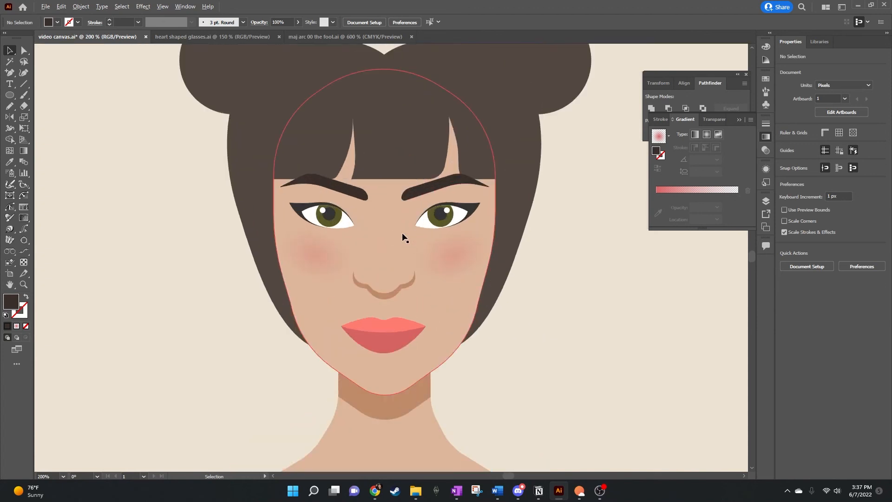
pyautogui.click(416, 195)
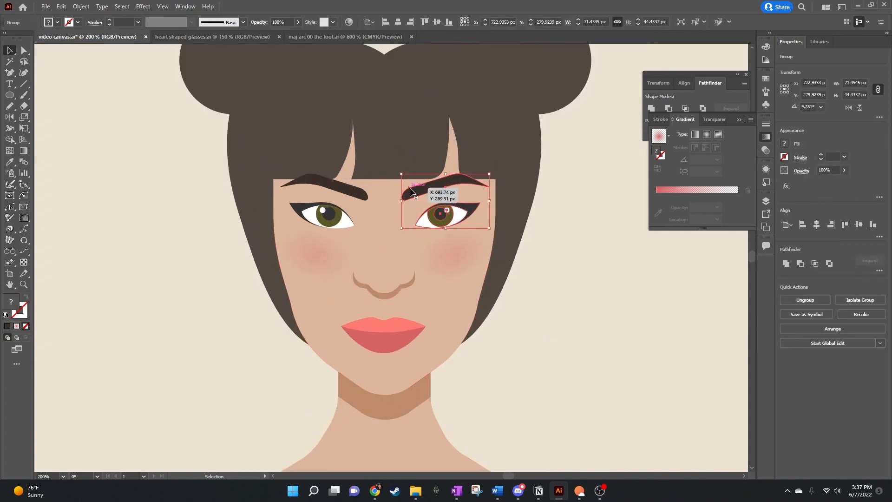
pyautogui.doubleClick(416, 191)
pyautogui.moveTo(406, 201); pyautogui.dragTo(412, 193)
pyautogui.moveTo(410, 193); pyautogui.dragTo(409, 192)
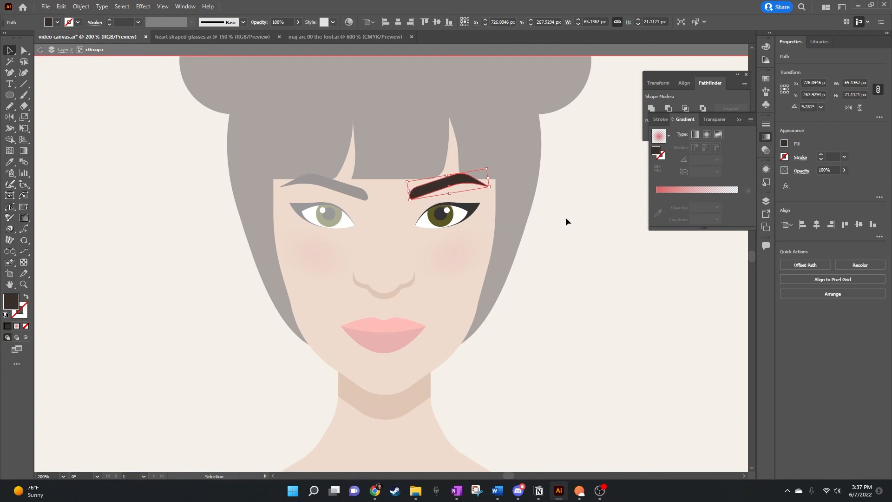
pyautogui.moveTo(409, 191); pyautogui.dragTo(411, 192)
pyautogui.click(572, 216)
pyautogui.press('Escape')
pyautogui.hotkey('ctrl', '1')
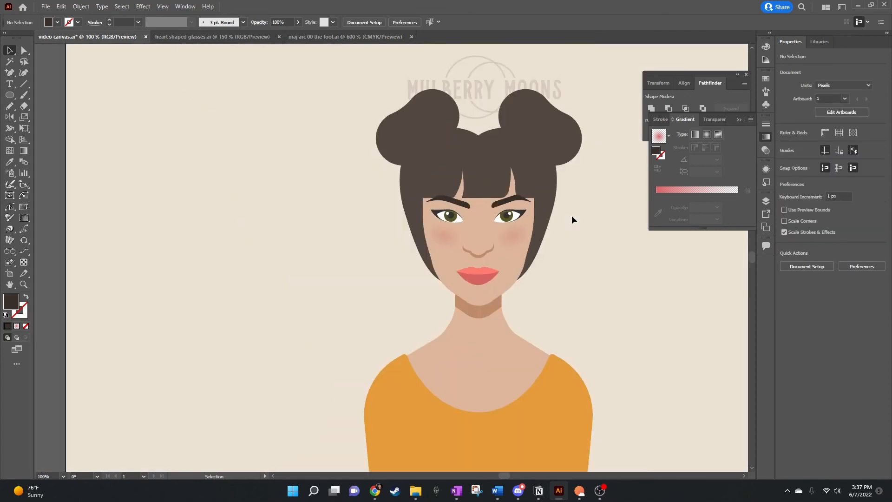
# Isolate the left eye group, shorten its eyebrow from the inner end to match the right one, and exit the group.
pyautogui.scroll(1, 572, 216)
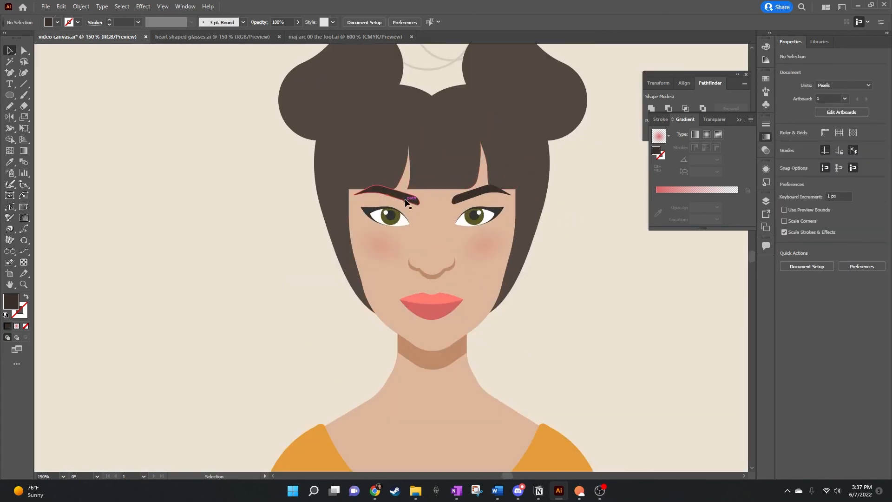
pyautogui.click(406, 199)
pyautogui.doubleClick(406, 199)
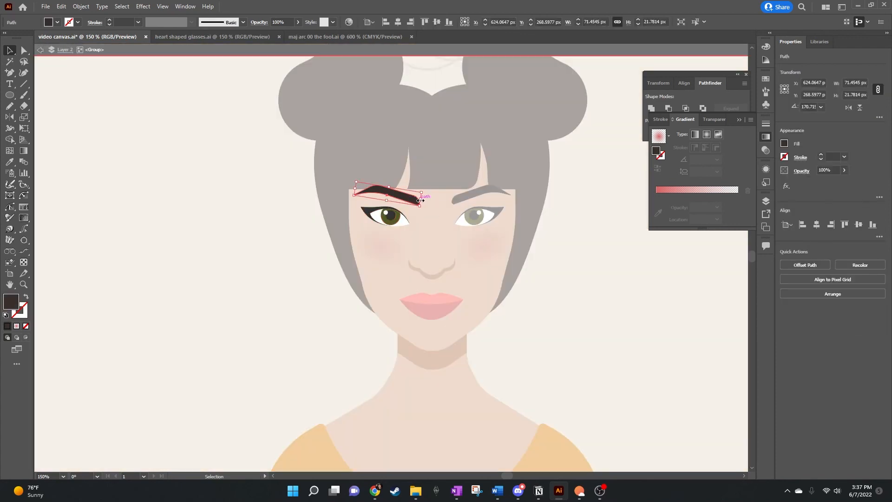
pyautogui.moveTo(418, 203); pyautogui.dragTo(412, 203)
pyautogui.doubleClick(589, 248)
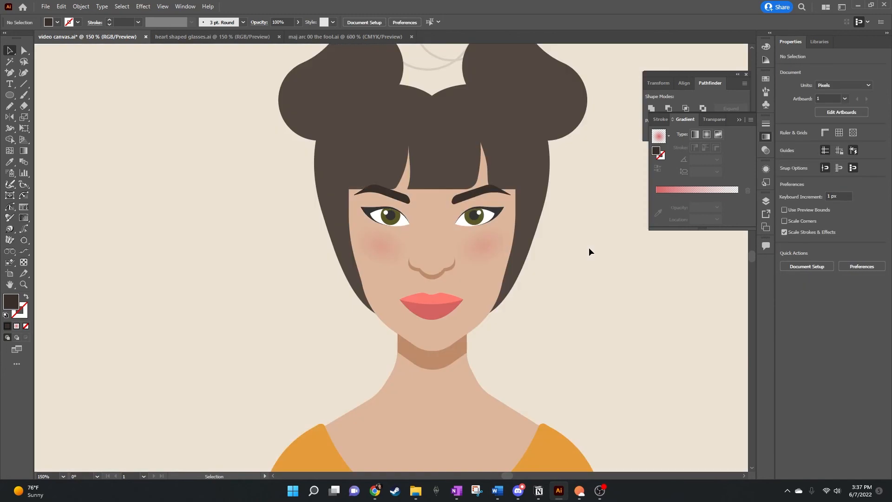
pyautogui.hotkey('ctrl', '0')
pyautogui.hotkey('ctrl', '1')
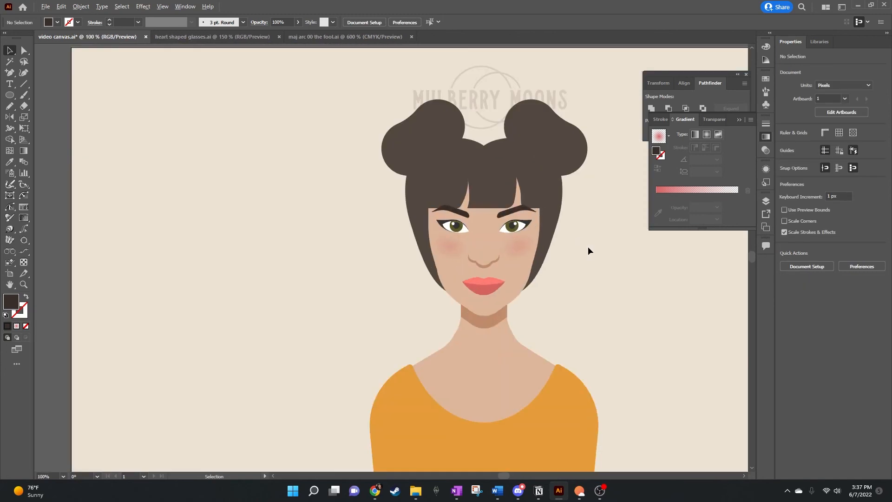
pyautogui.scroll(-1, 588, 247)
pyautogui.hscroll(2, 588, 248)
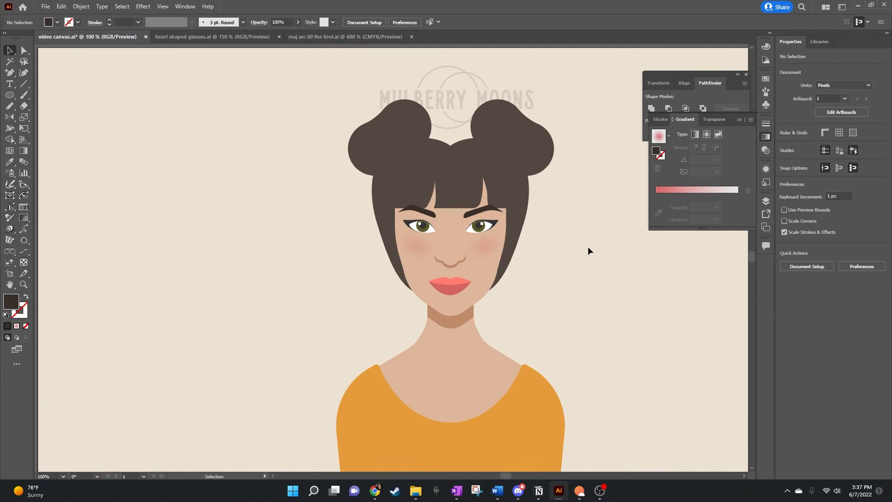